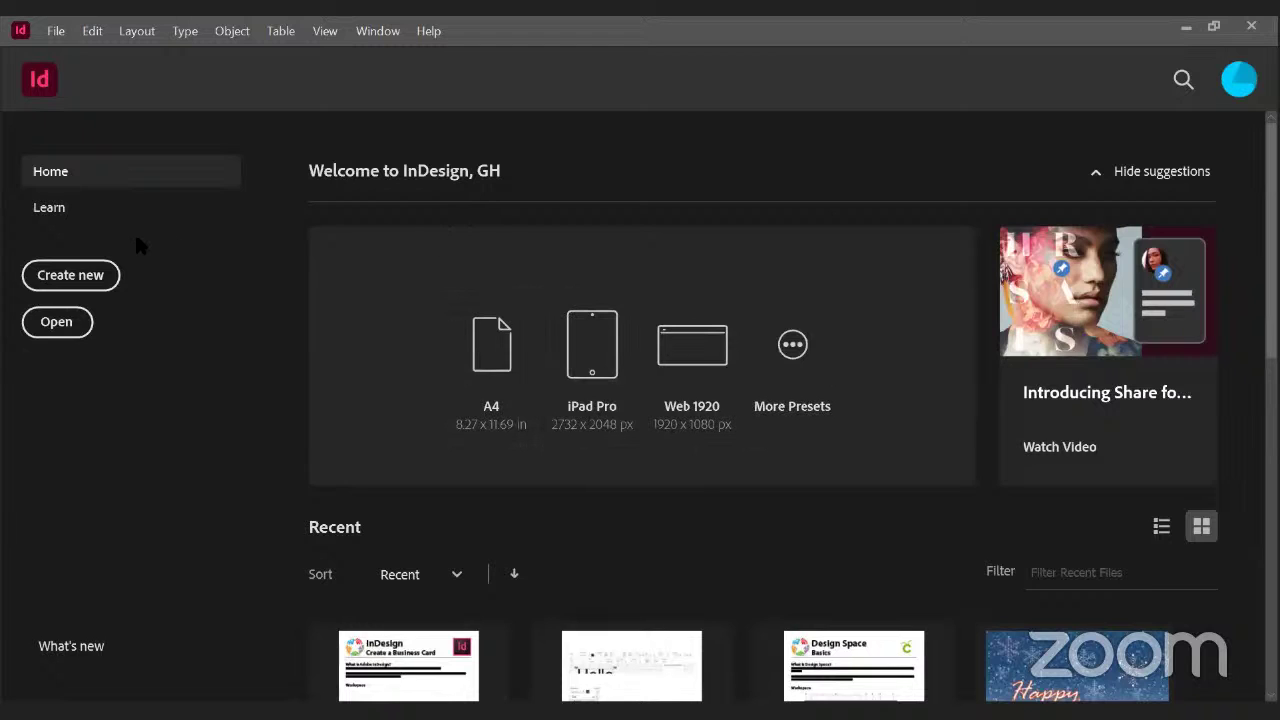
- Start a new document from the 1280 x 800 blank Web preset
click(93, 276)
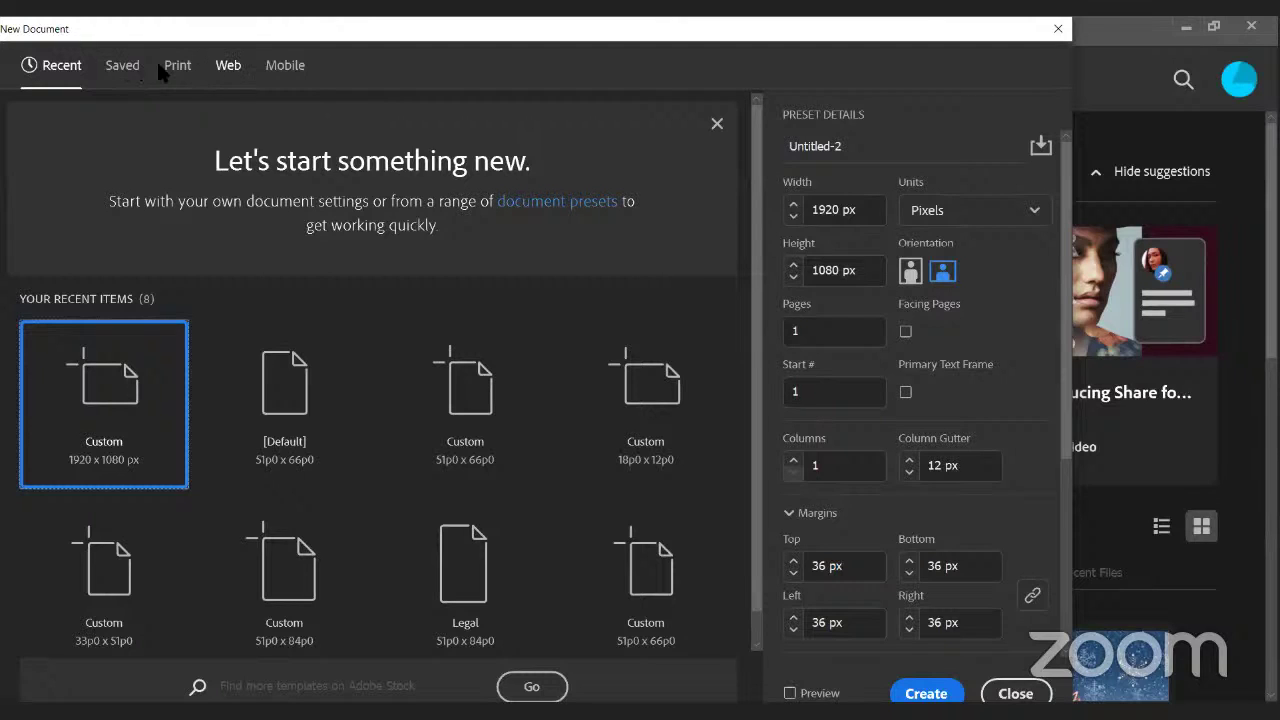
click(229, 70)
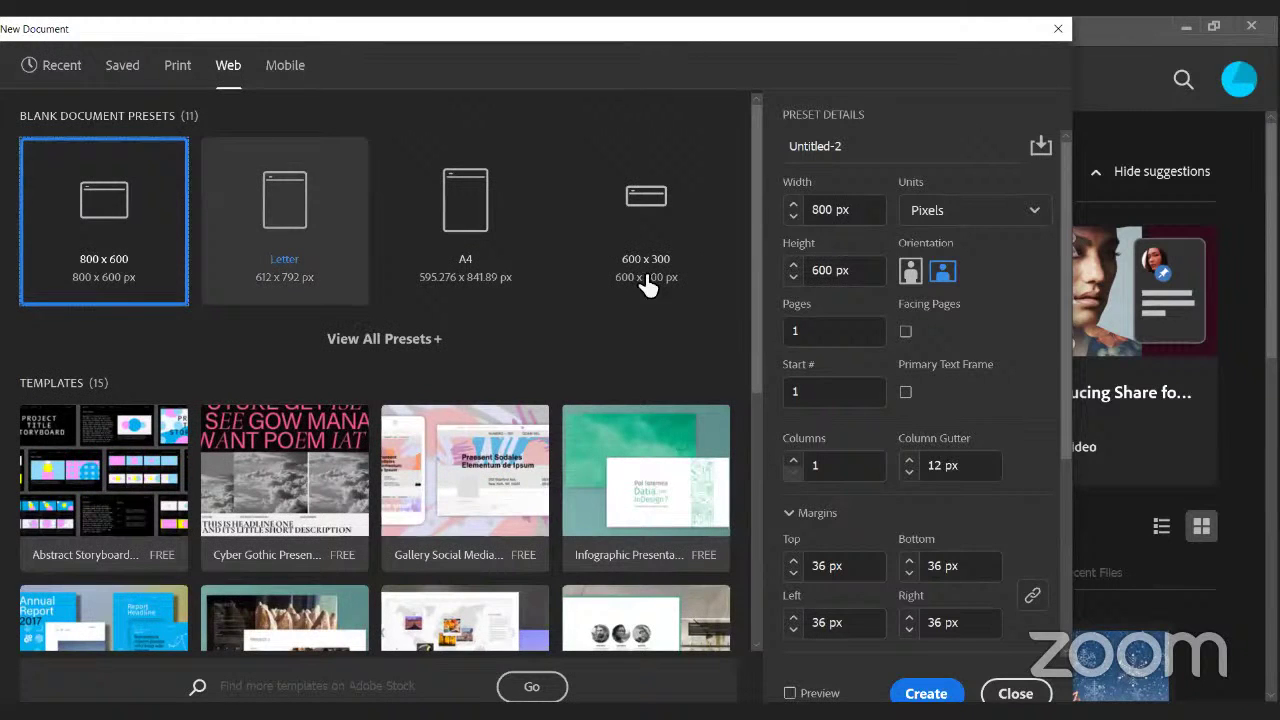
click(382, 342)
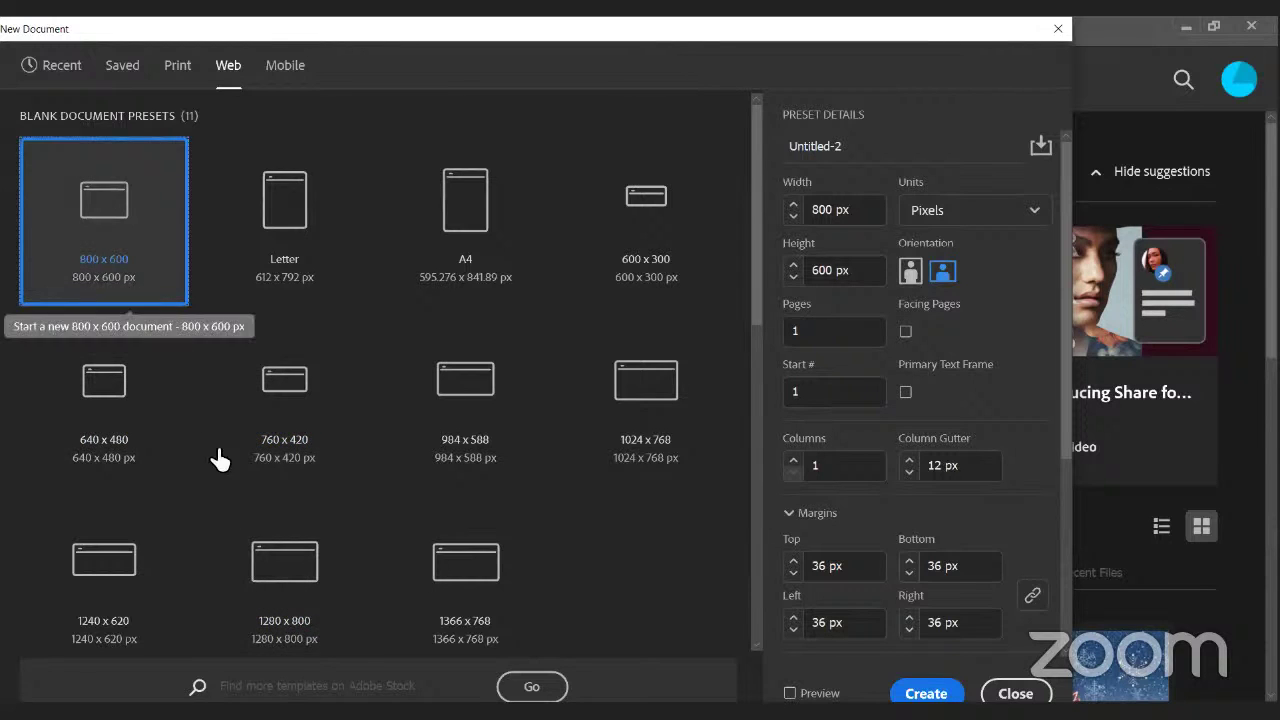
click(293, 583)
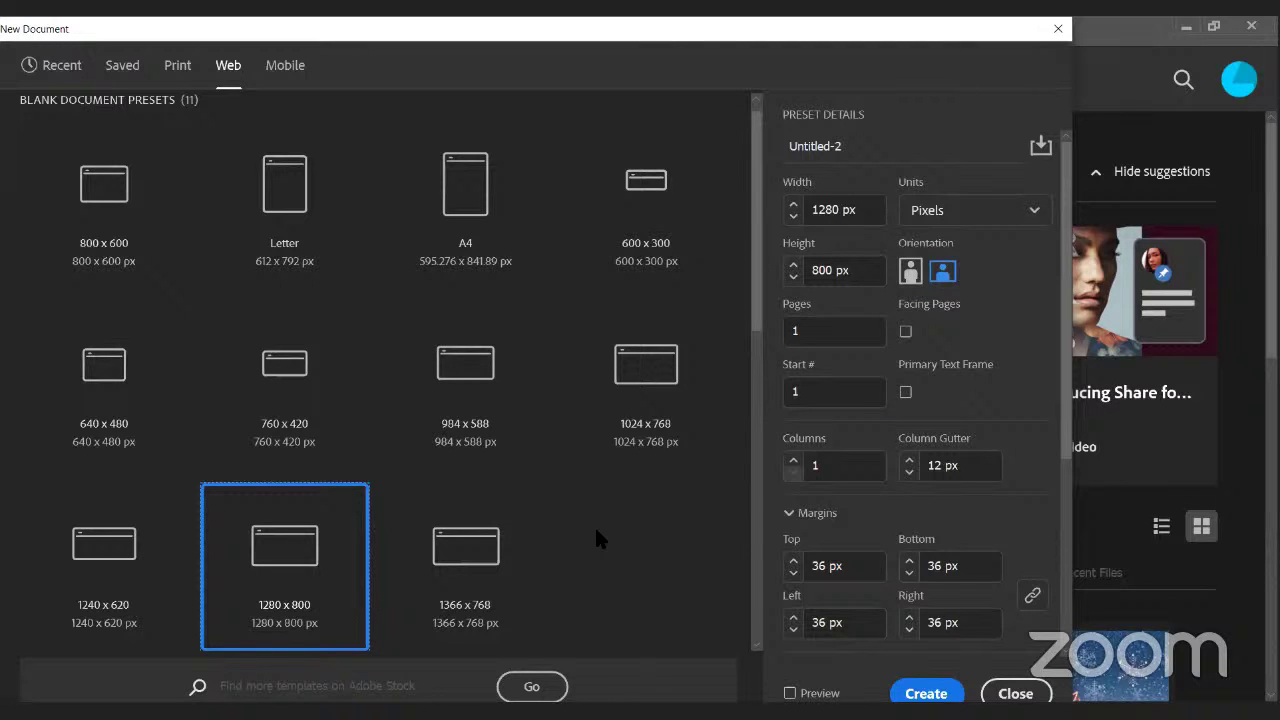
- Name the new document "Website Wireframe Ex"
click(865, 149)
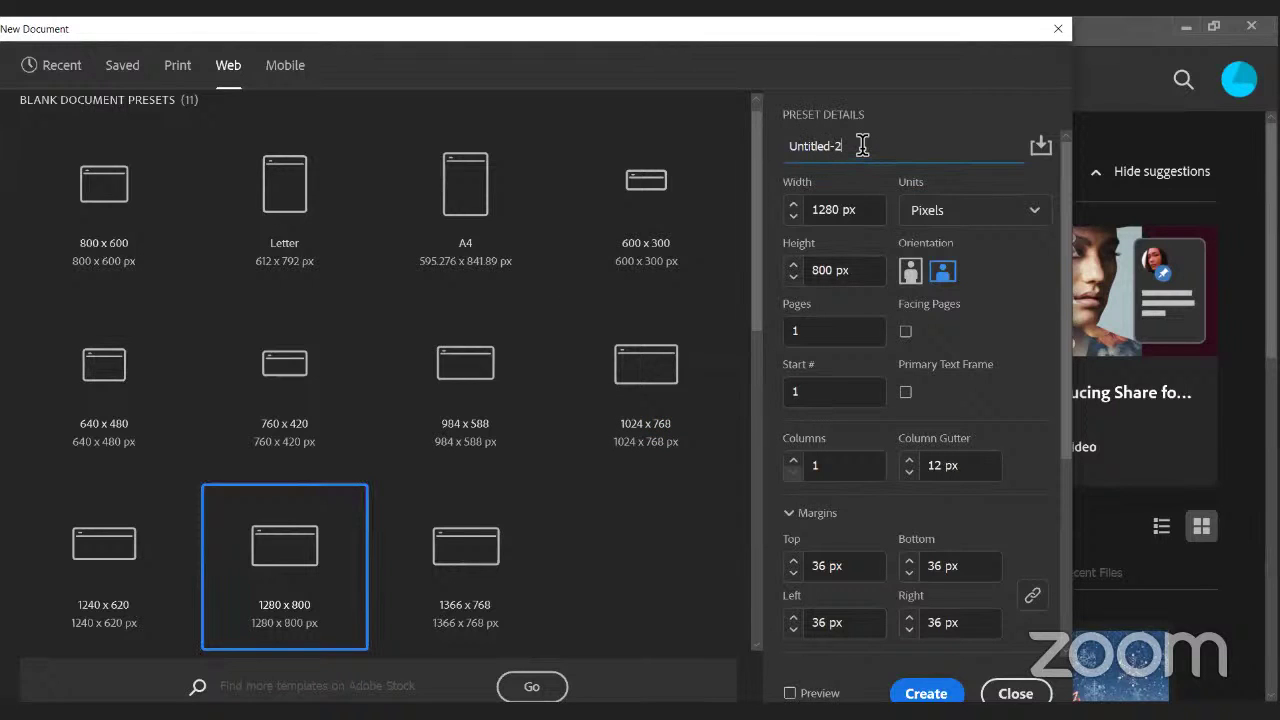
key(BackSpace)
key(BackSpace)
key(BackSpace)
key(BackSpace)
key(BackSpace)
key(BackSpace)
key(BackSpace)
key(BackSpace)
key(BackSpace)
key(BackSpace)
text(Website Wireframe)
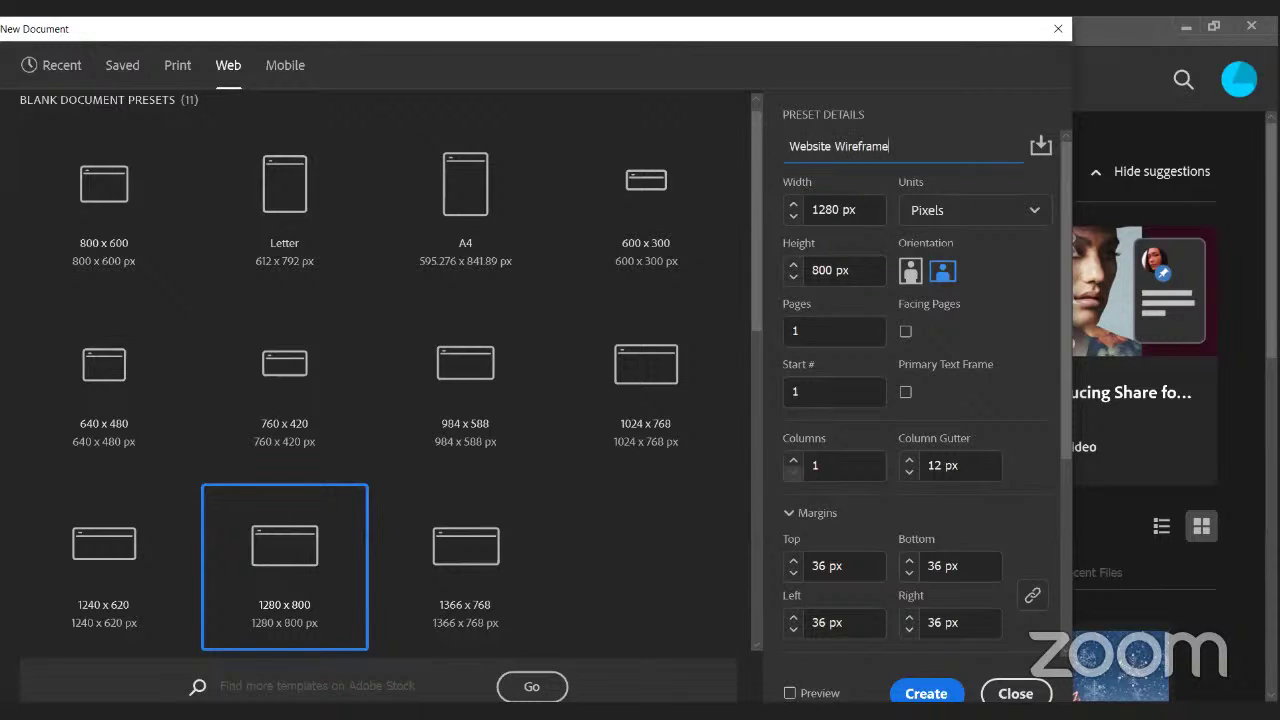
text( Ex)
- Choose Pixels as the document units, turn on the preview and create the document
click(1006, 220)
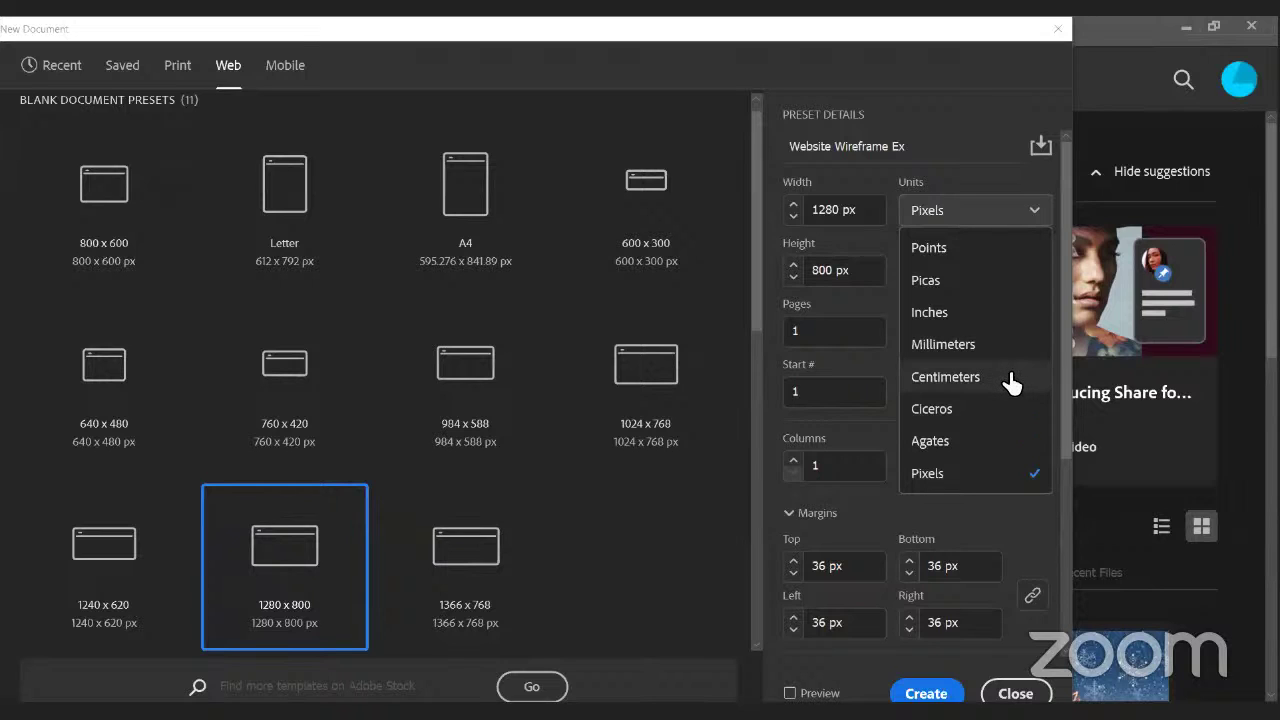
click(984, 475)
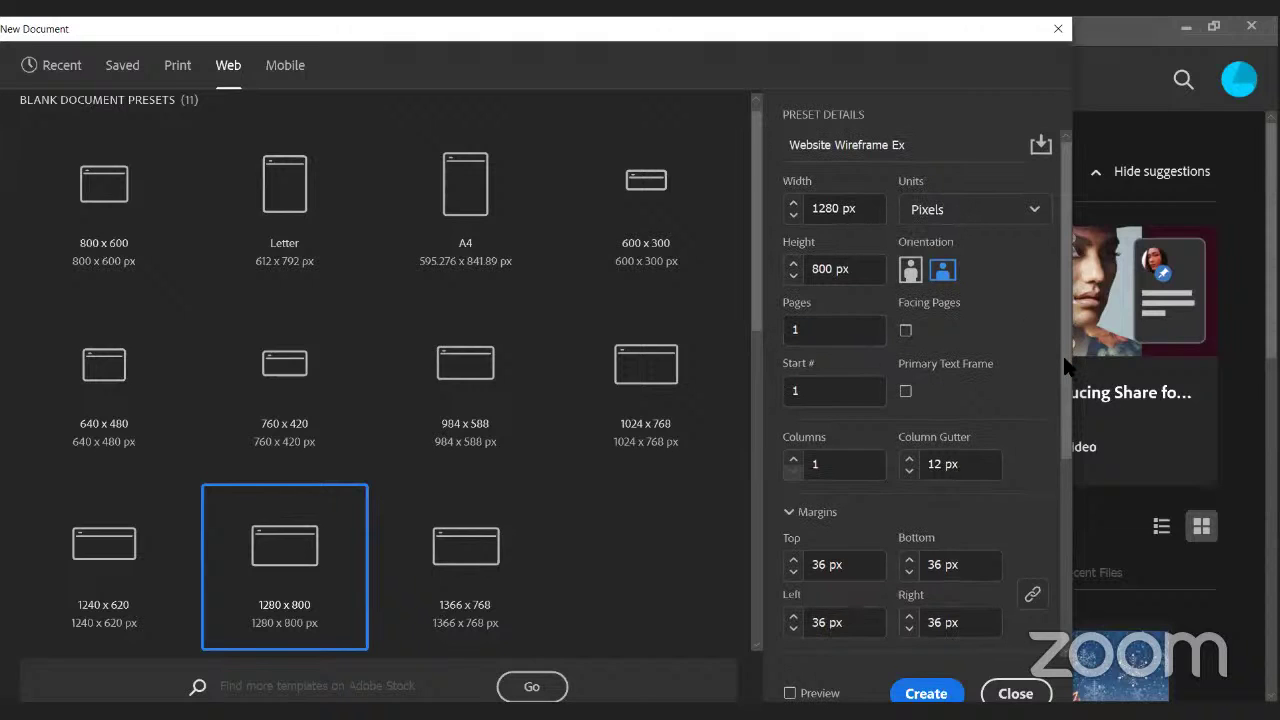
scroll(1067, 368, down, 2)
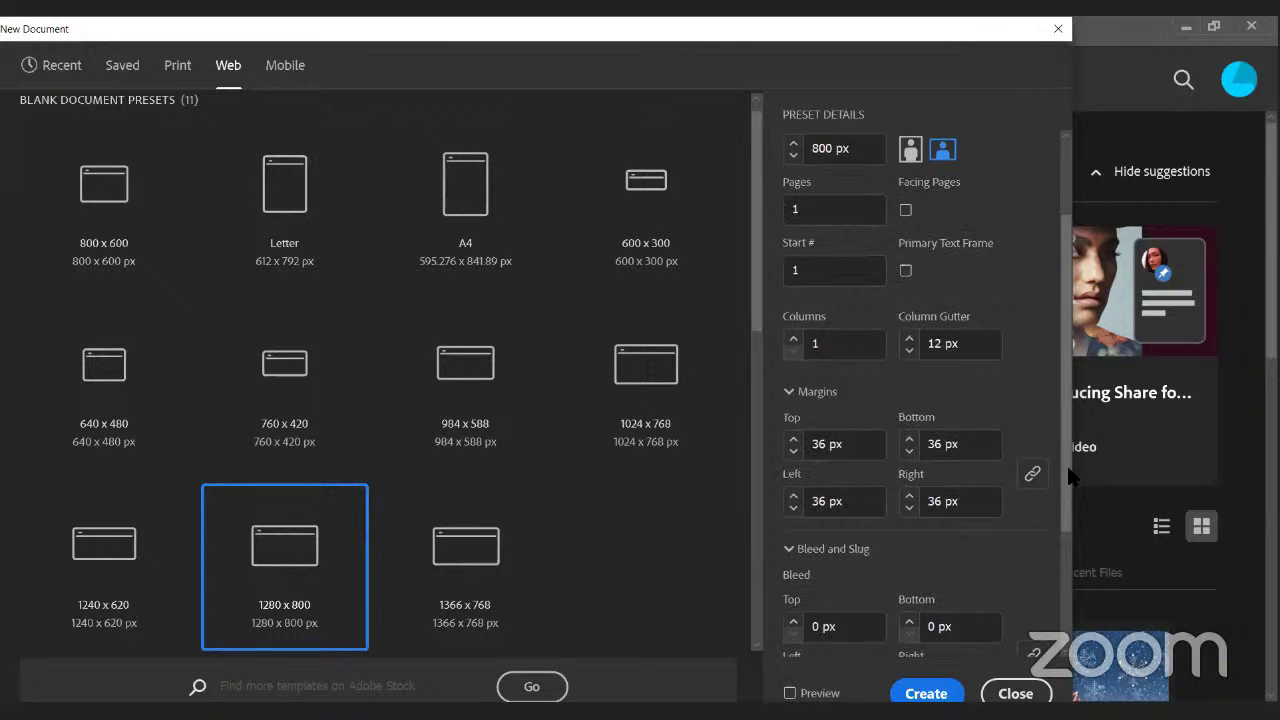
scroll(1069, 480, down, 3)
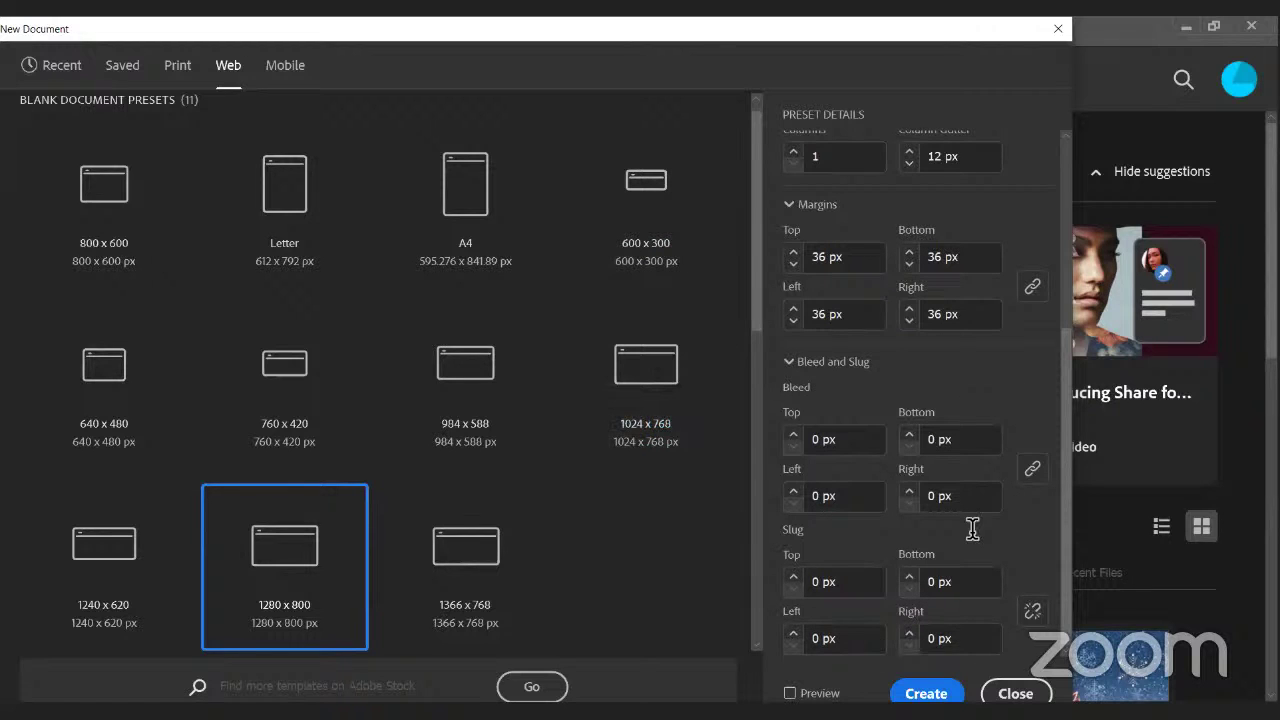
click(1040, 466)
click(790, 693)
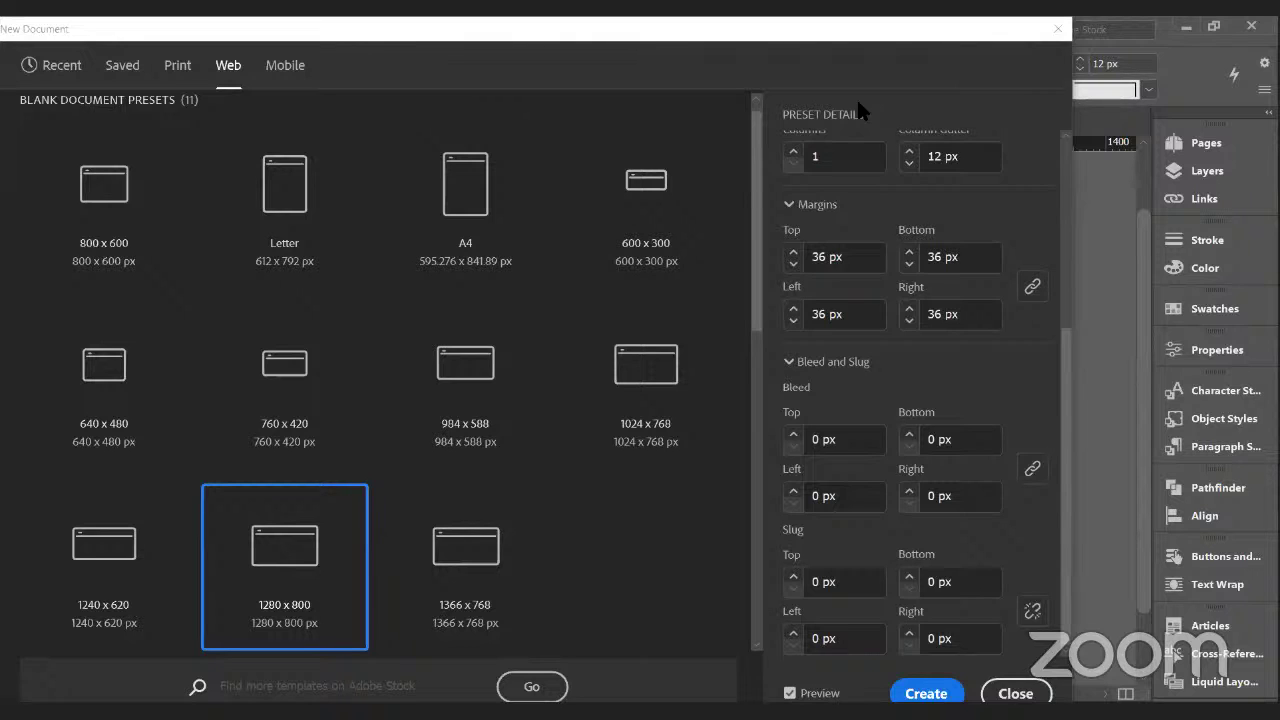
click(930, 688)
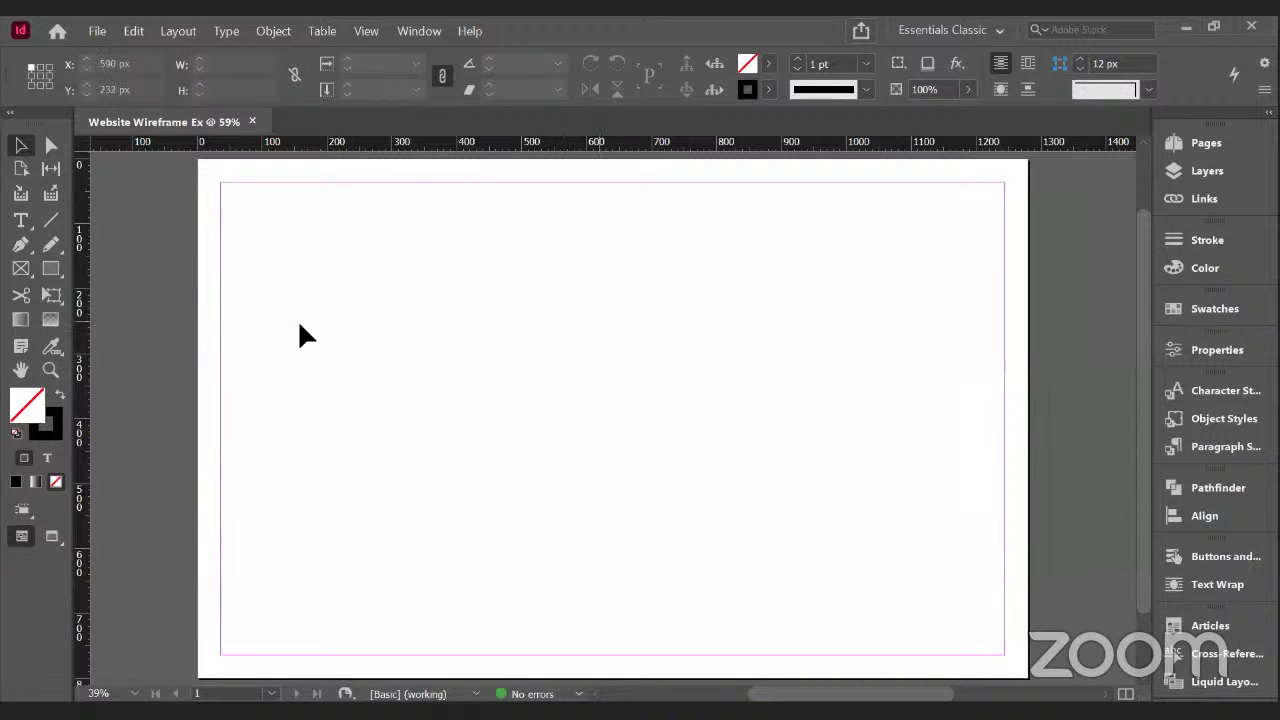
- Review the Units & Increments and Display Performance settings in the application preferences
click(96, 27)
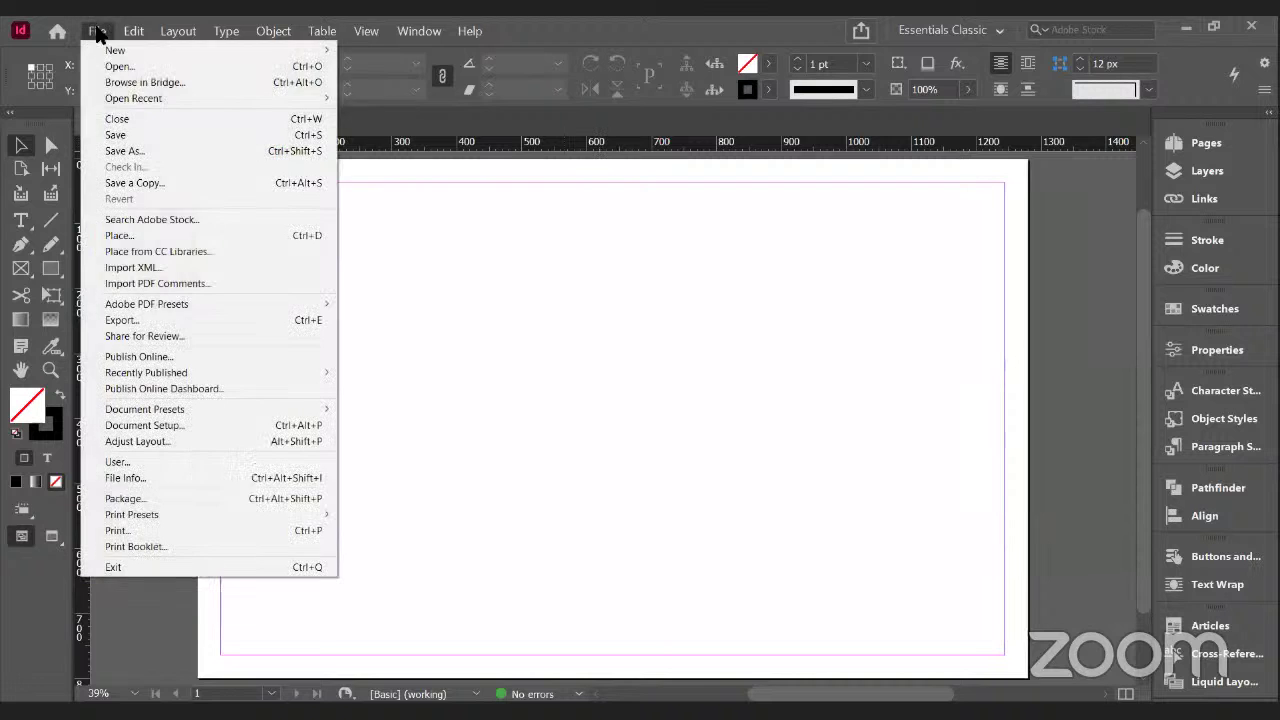
mouse_move(130, 32)
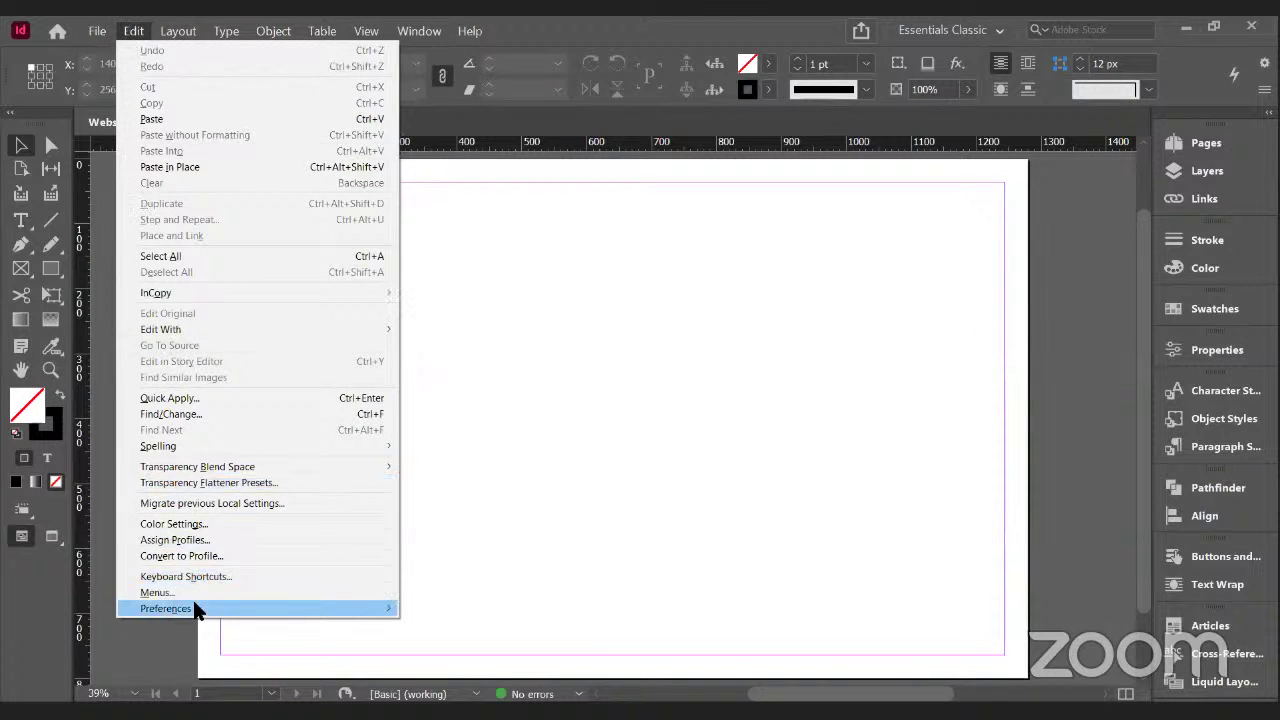
mouse_move(222, 610)
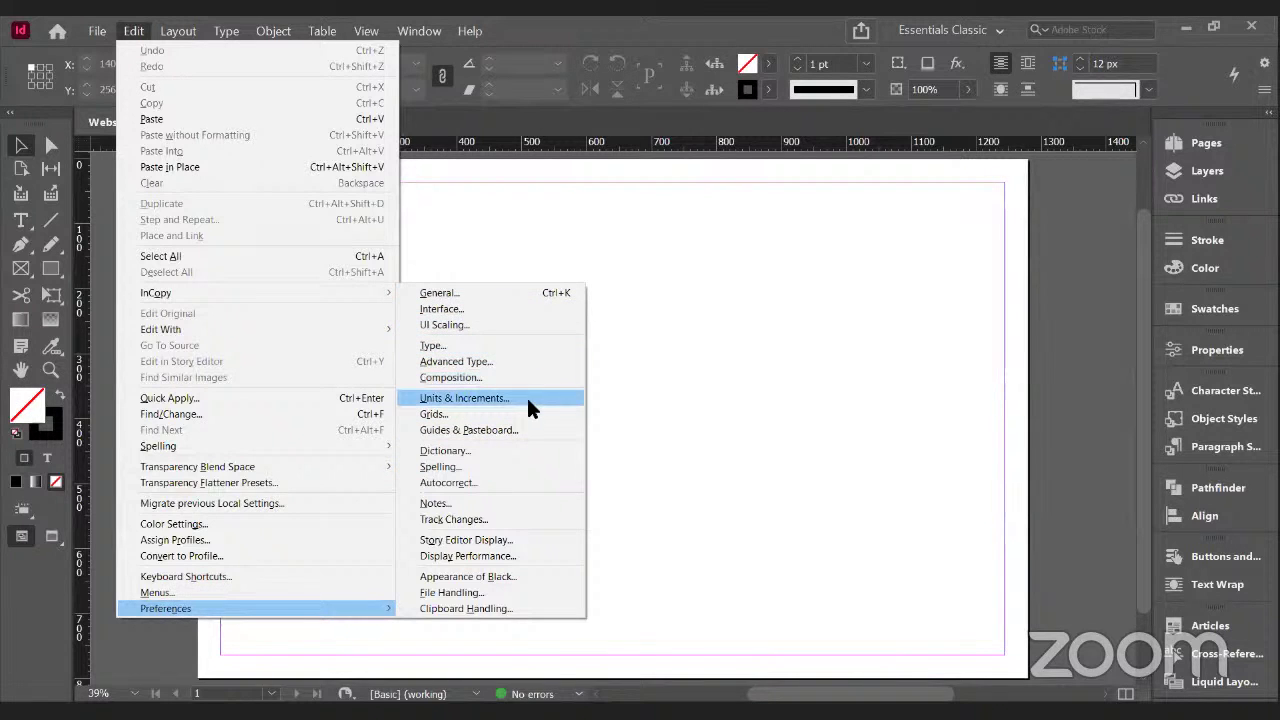
click(490, 293)
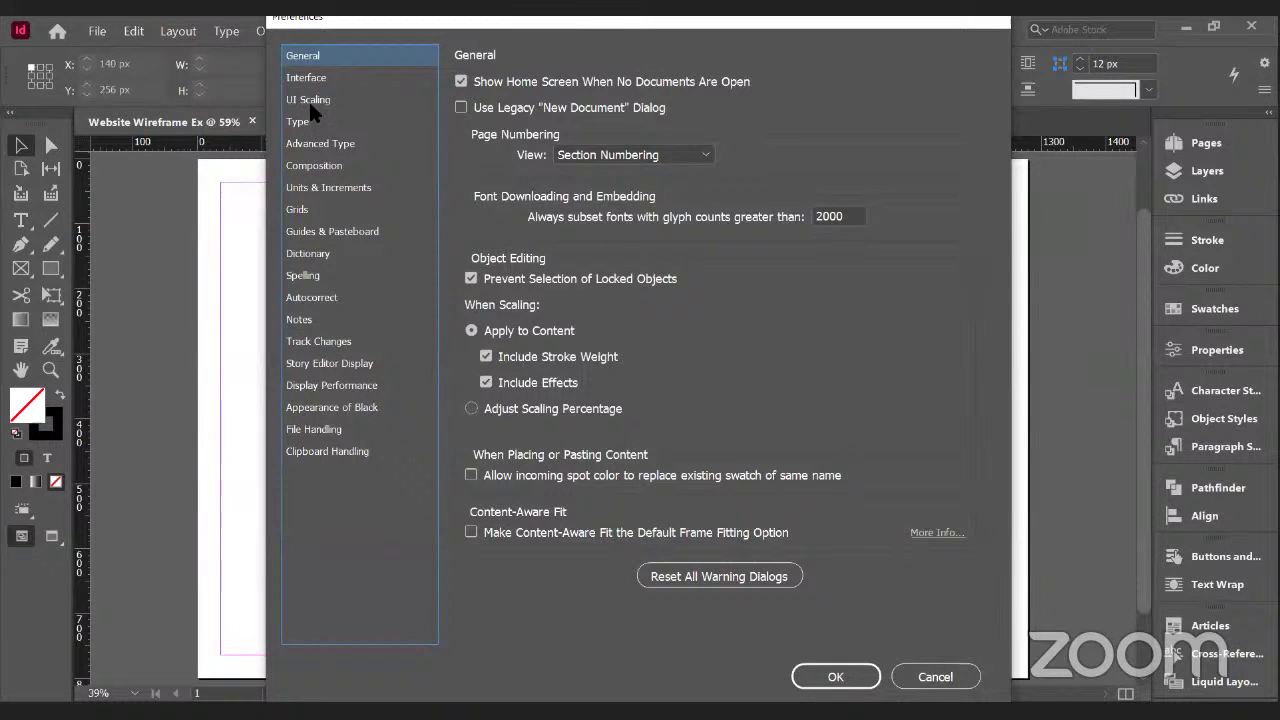
click(312, 193)
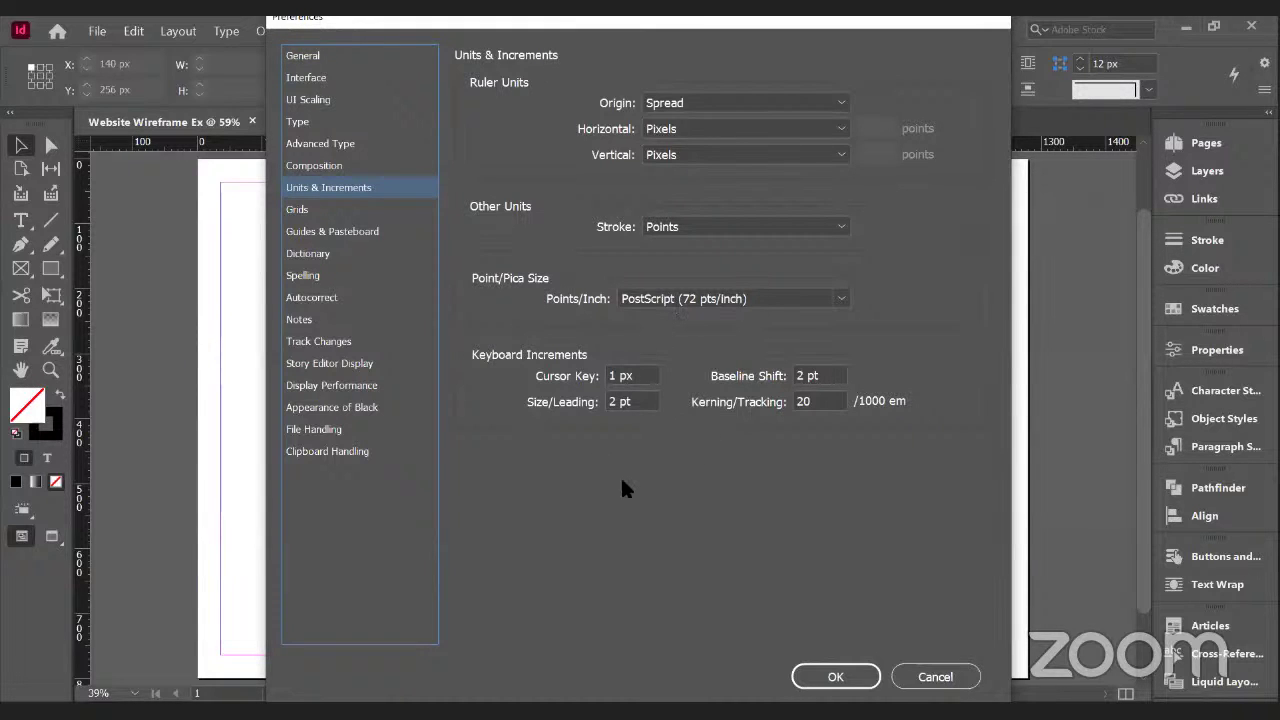
click(348, 392)
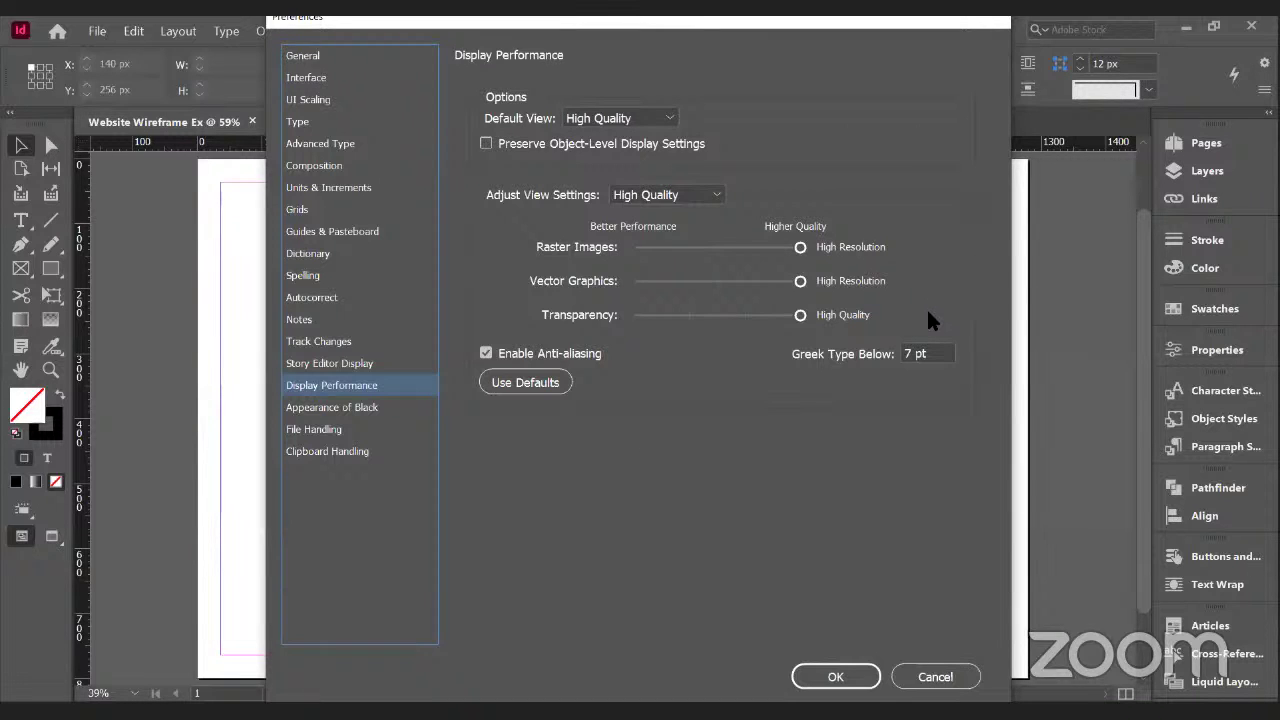
click(836, 679)
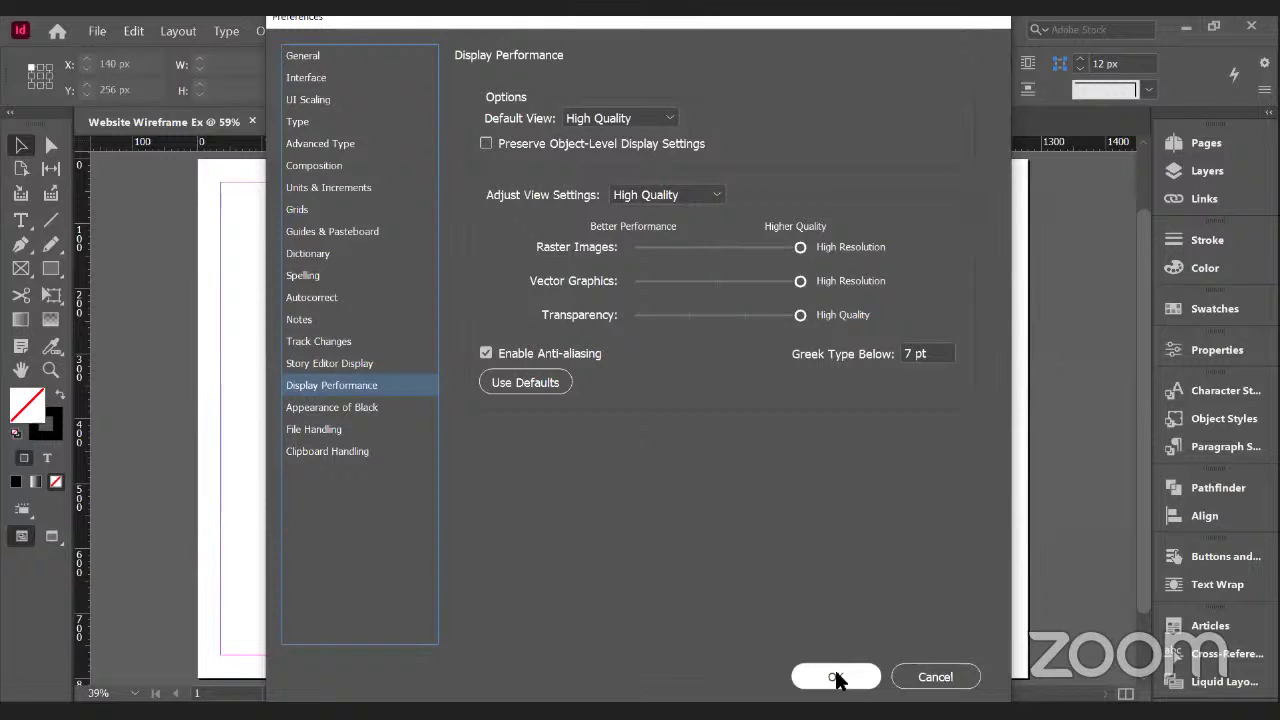
click(836, 677)
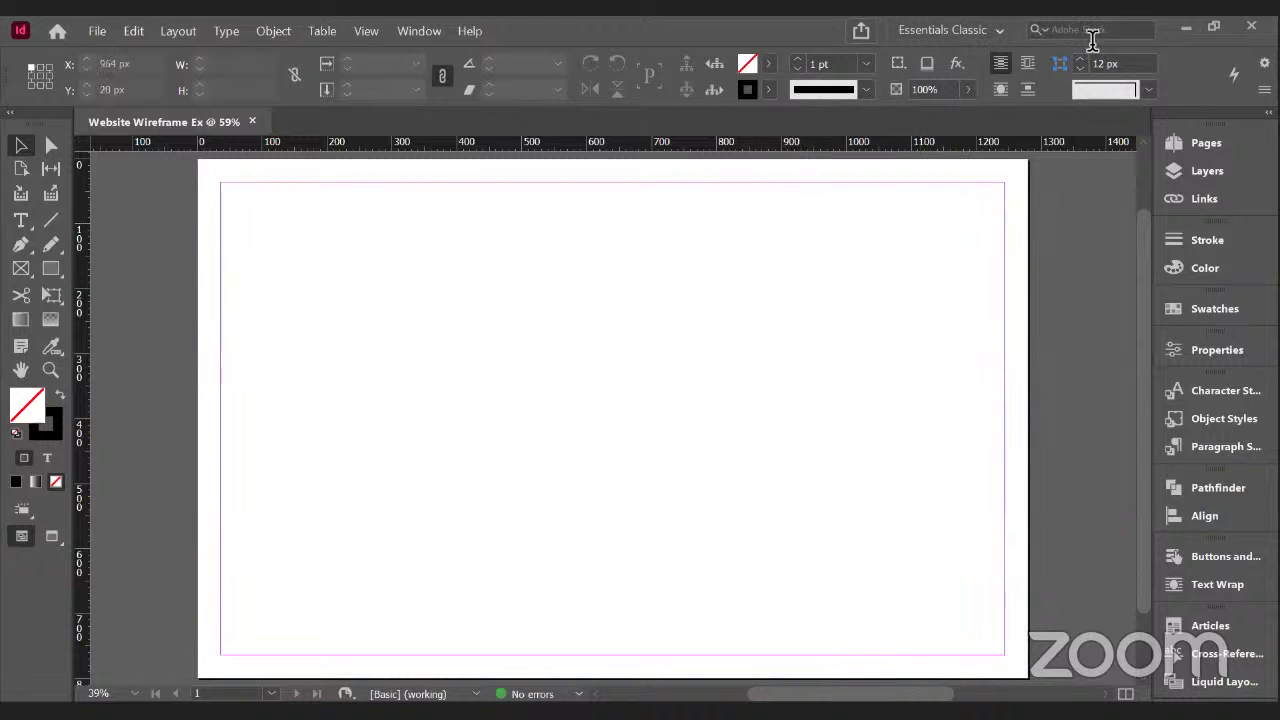
- Activate the Type tool and switch the workspace to Interactive for PDF
click(993, 28)
click(993, 28)
click(20, 219)
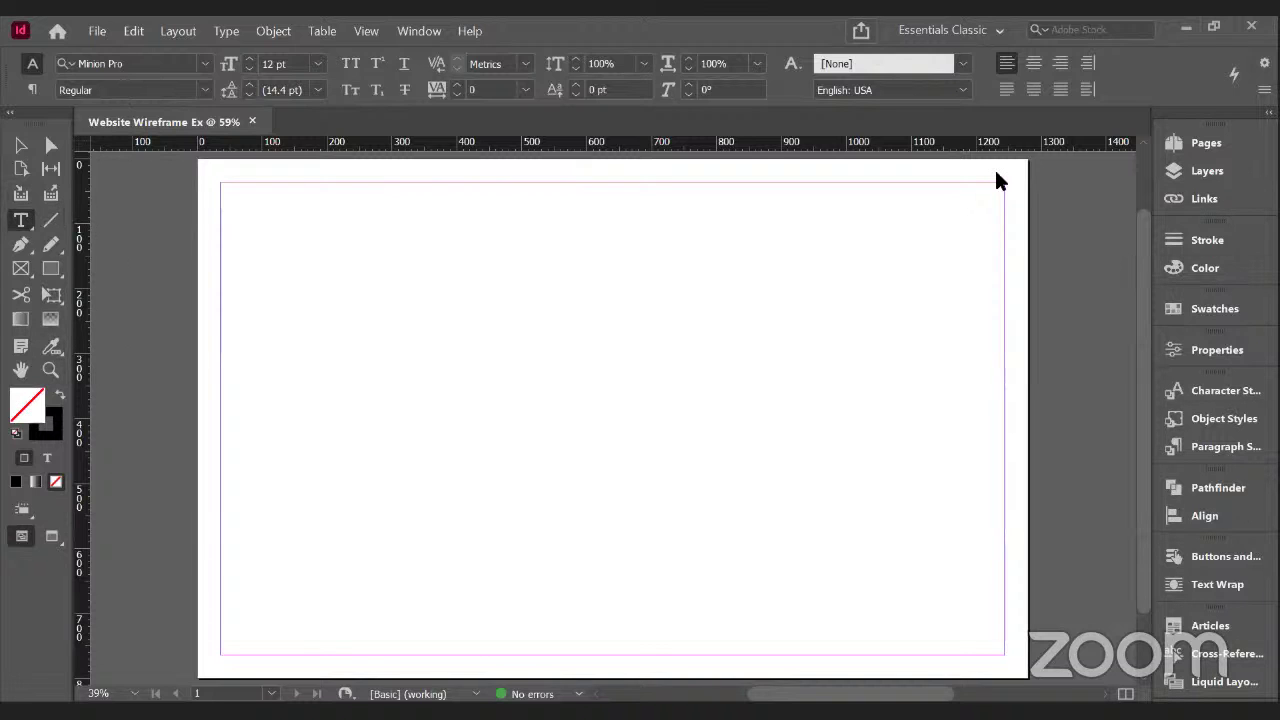
click(950, 30)
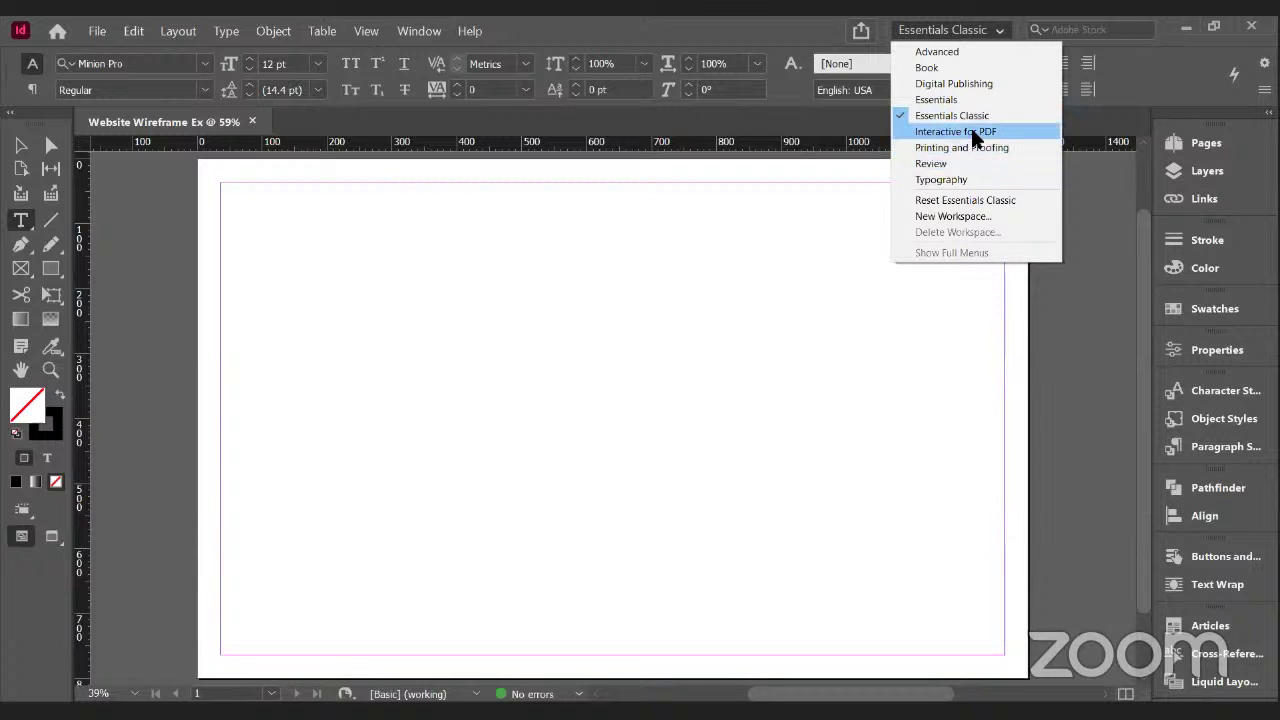
click(972, 131)
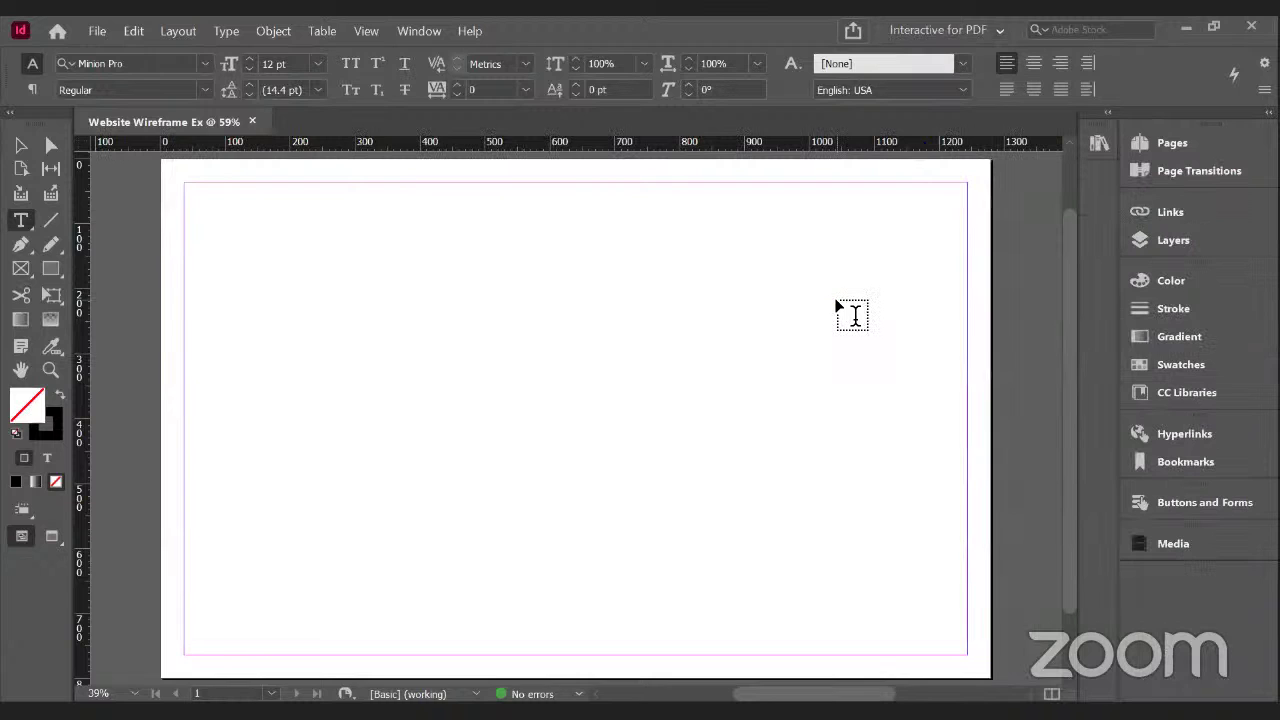
- Save the current layout as a new workspace named "web design"
click(976, 31)
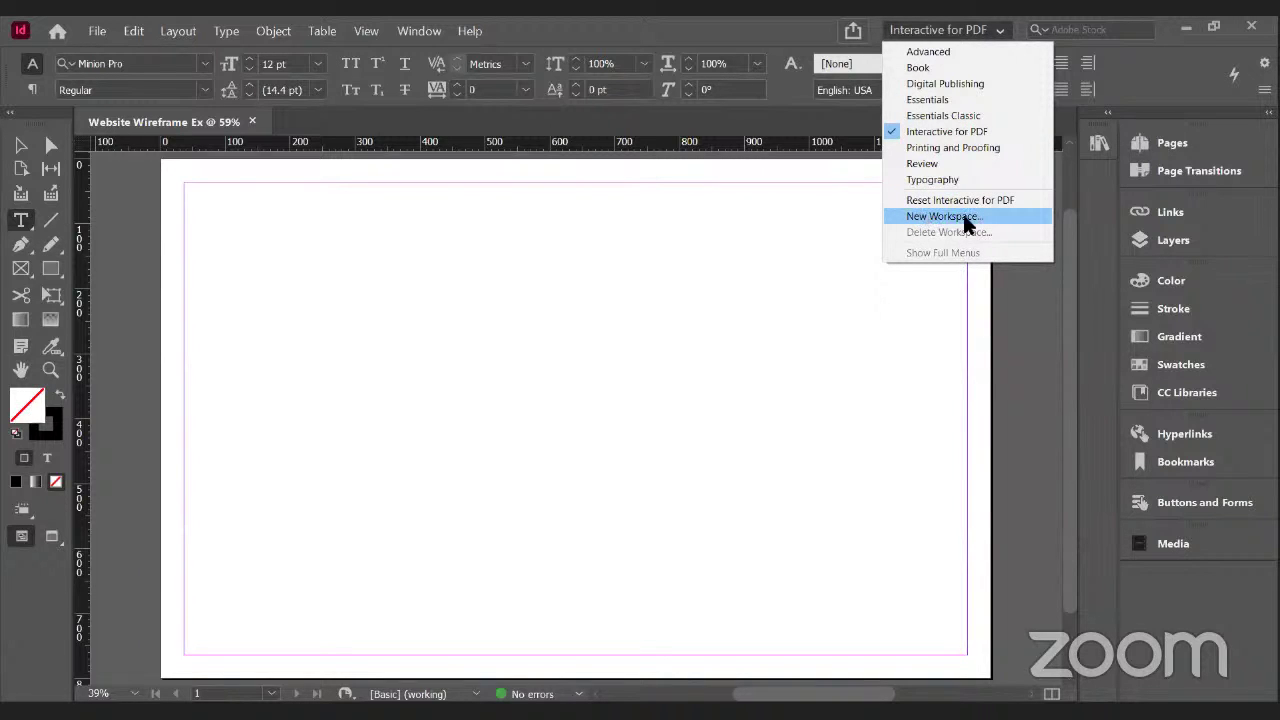
click(876, 236)
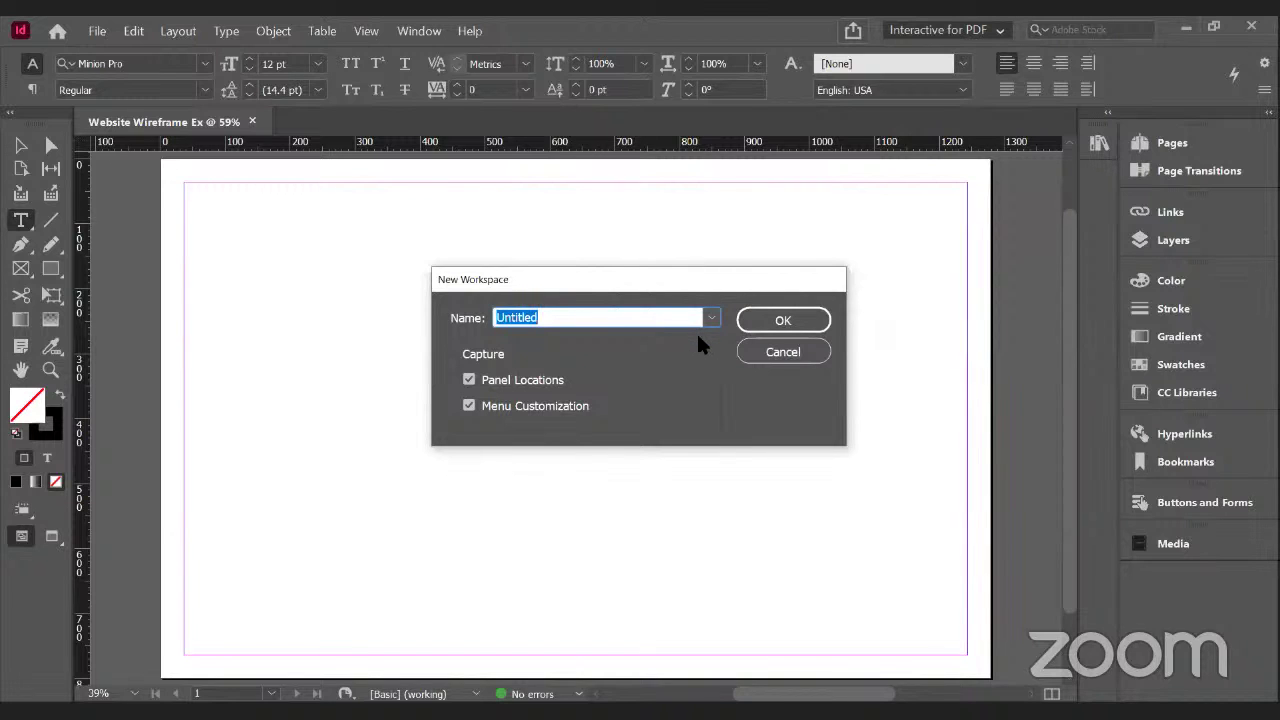
text(web design)
key(Return)
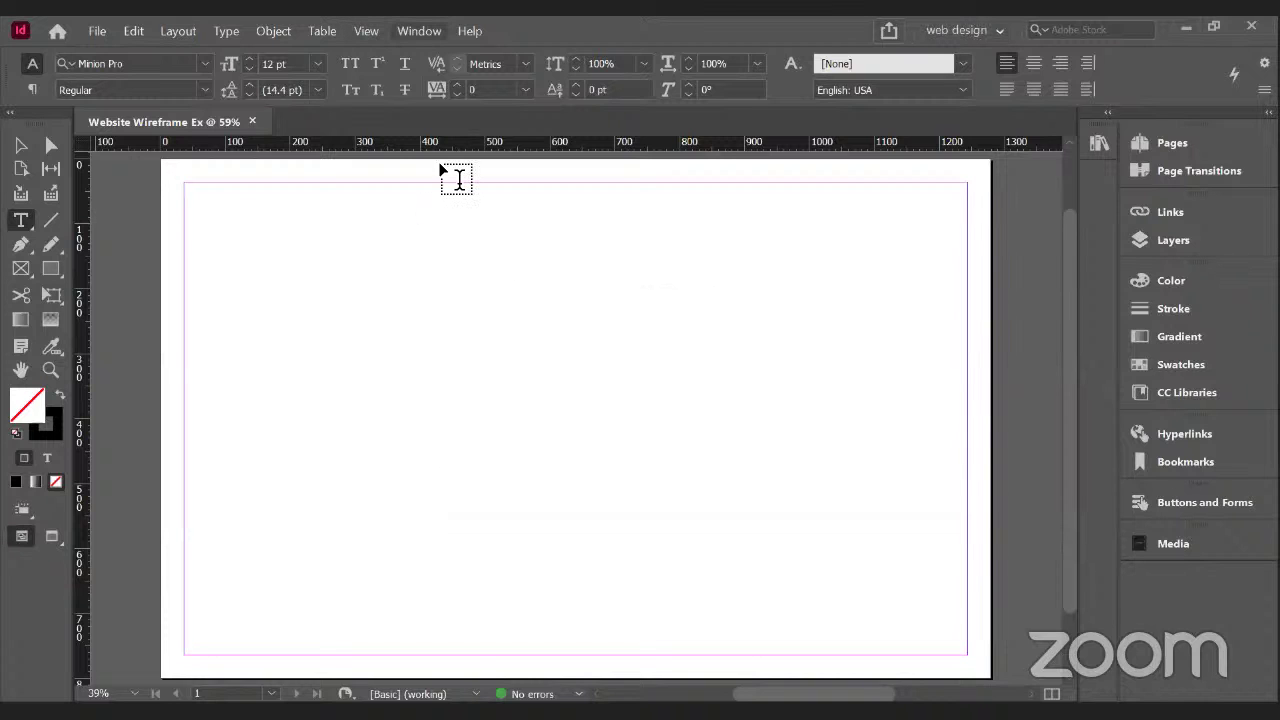
- Add the Align and Pathfinder panels to the dock below the Media panel
key(alt+w)
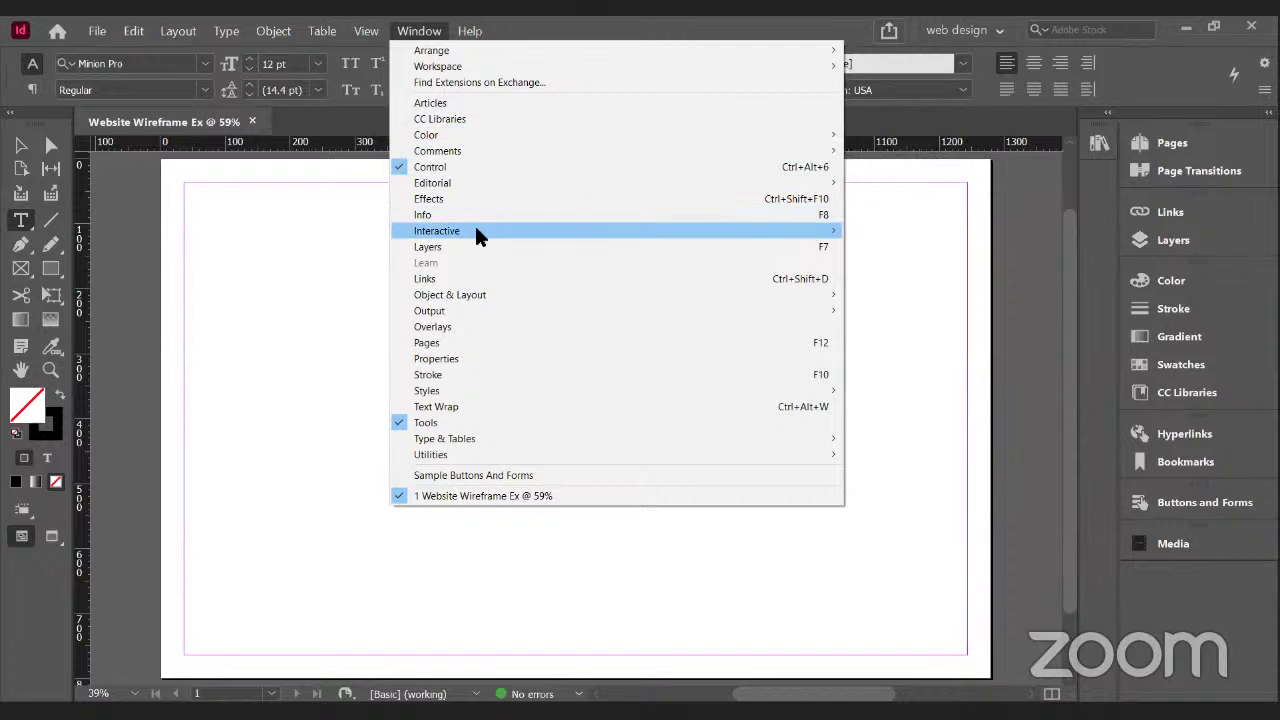
mouse_move(474, 232)
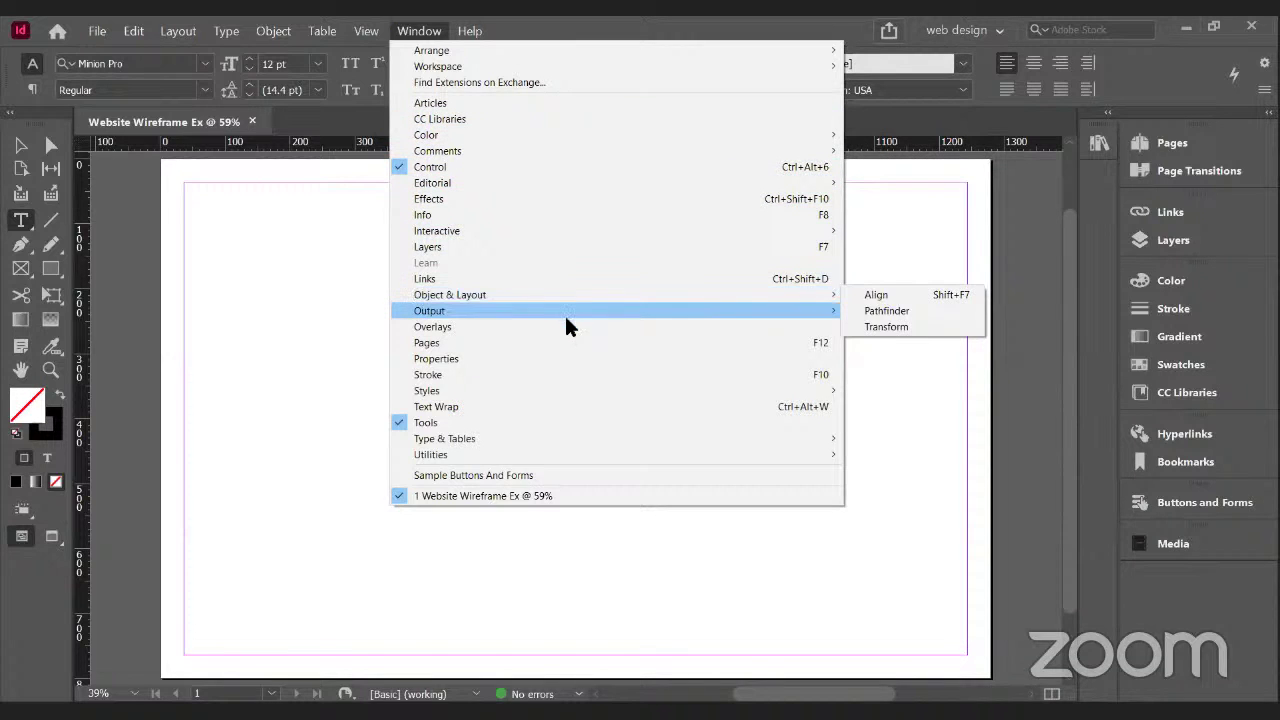
mouse_move(580, 312)
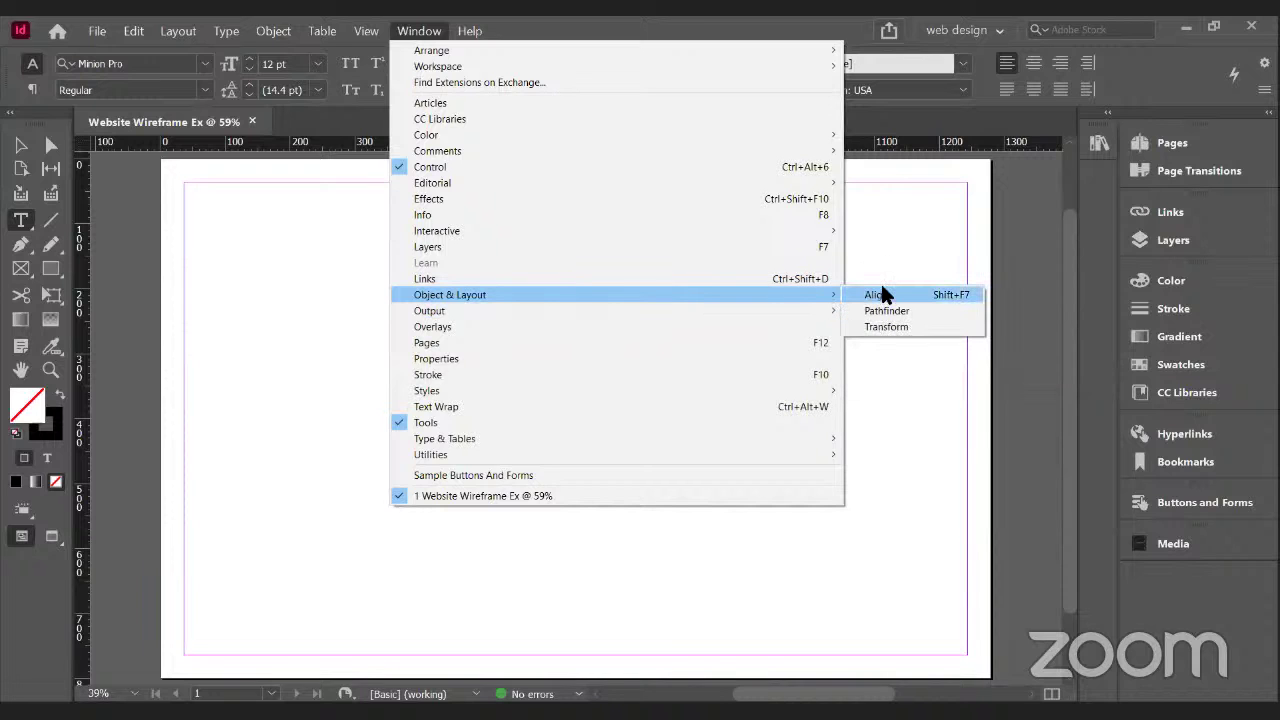
click(891, 294)
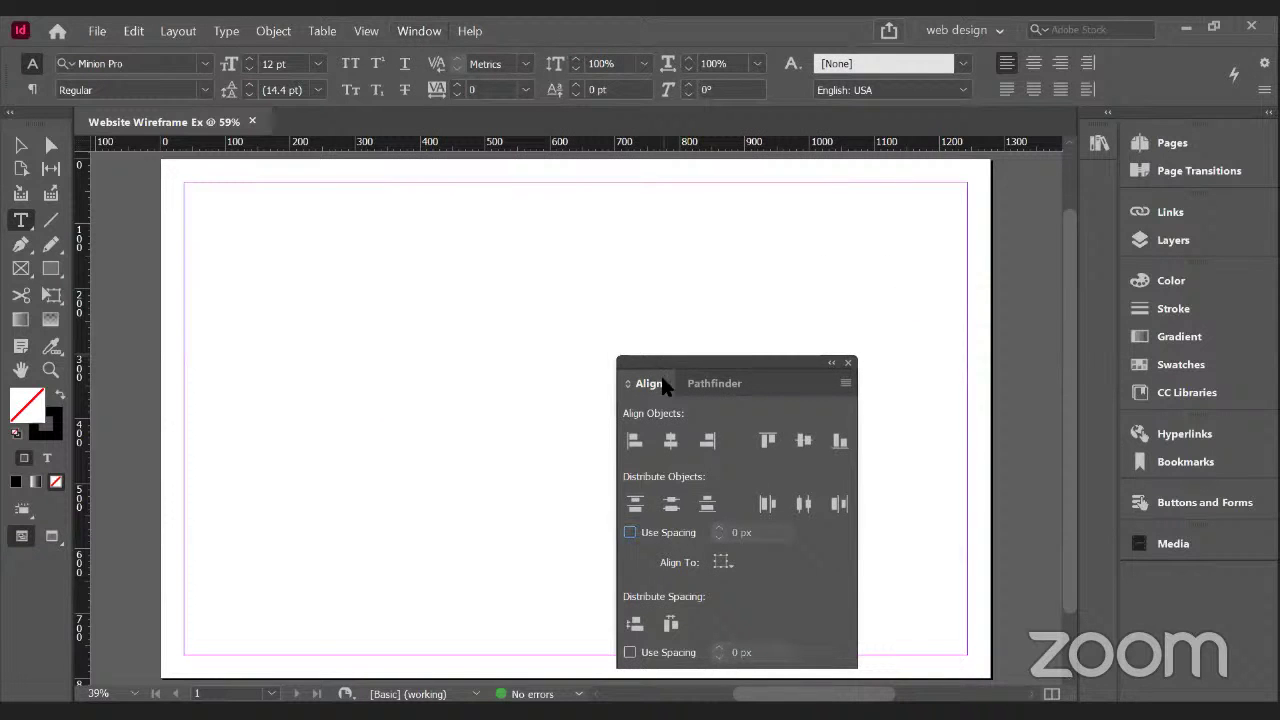
drag(652, 384, 1143, 572)
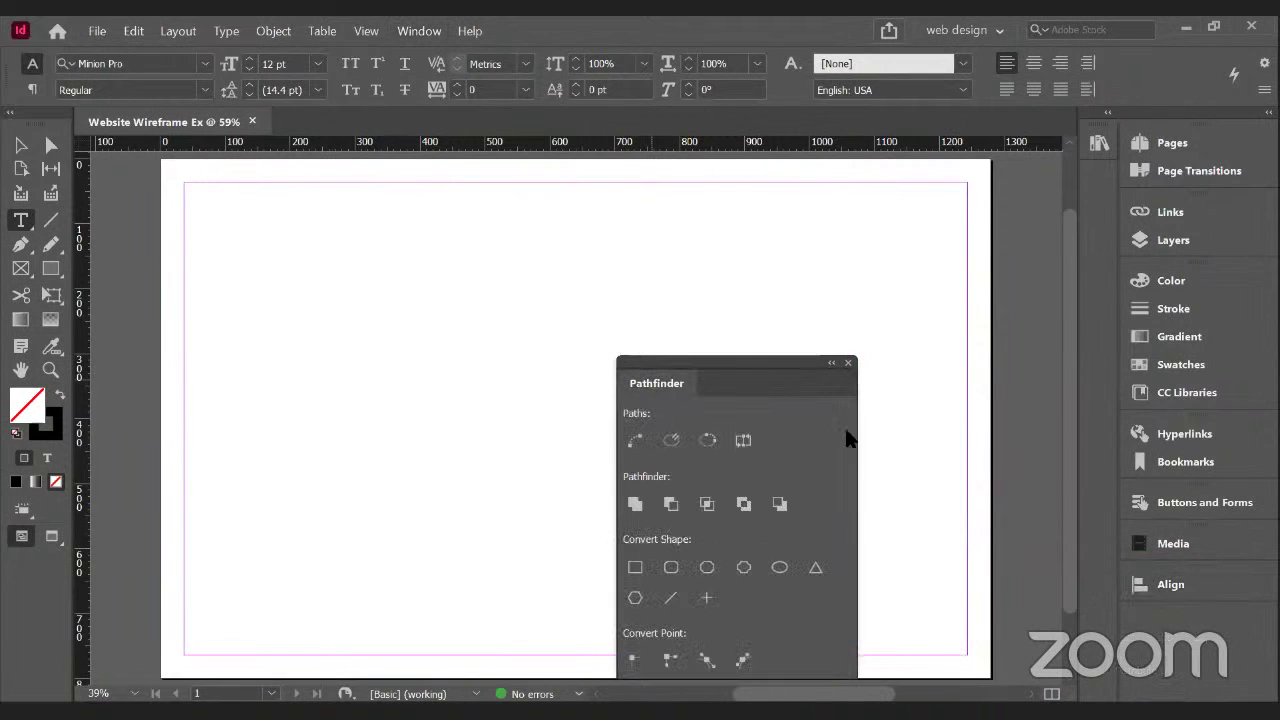
drag(657, 388, 1160, 626)
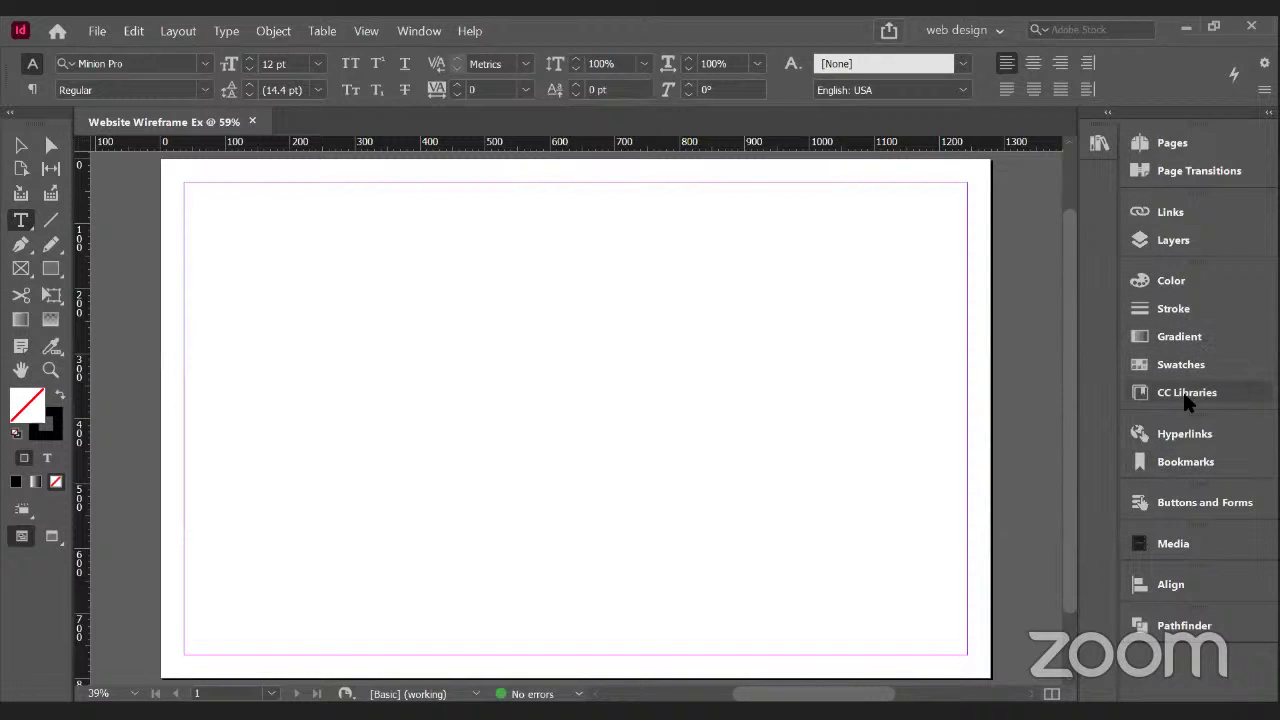
click(1189, 501)
click(1190, 505)
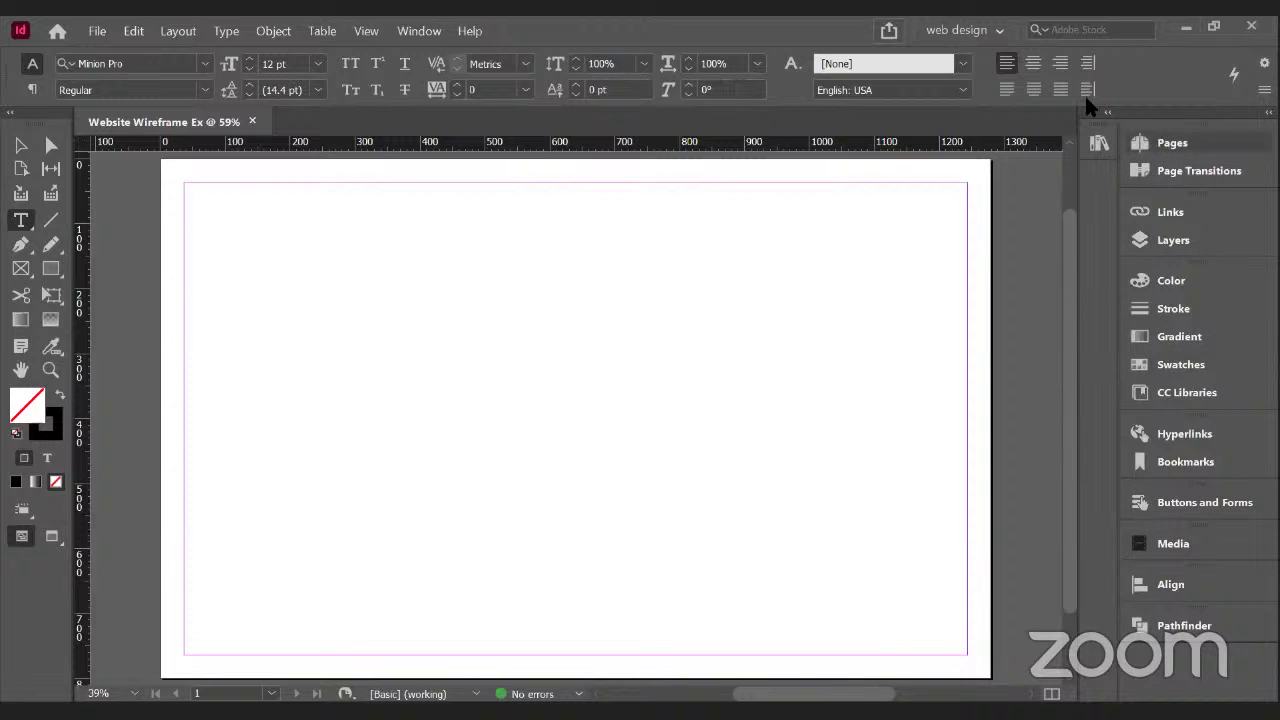
click(965, 30)
click(965, 30)
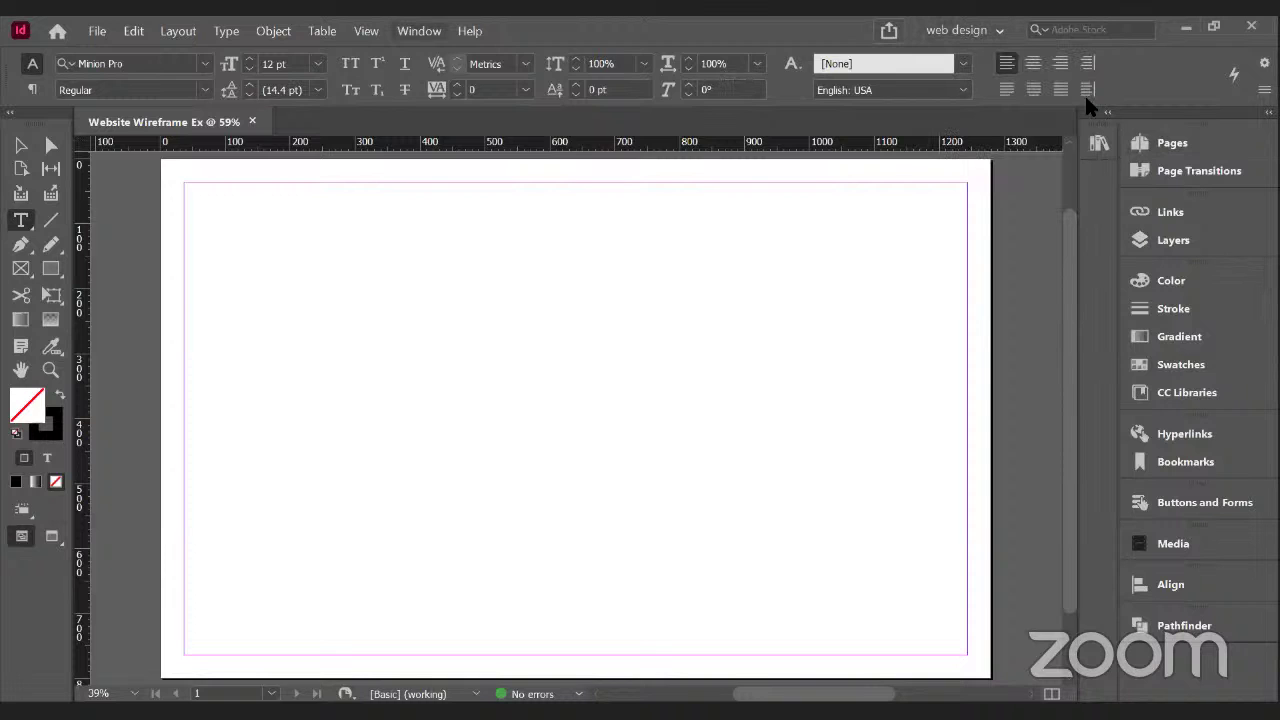
- Add the Liquid Layout panel to the dock, directly above Buttons and Forms
click(419, 30)
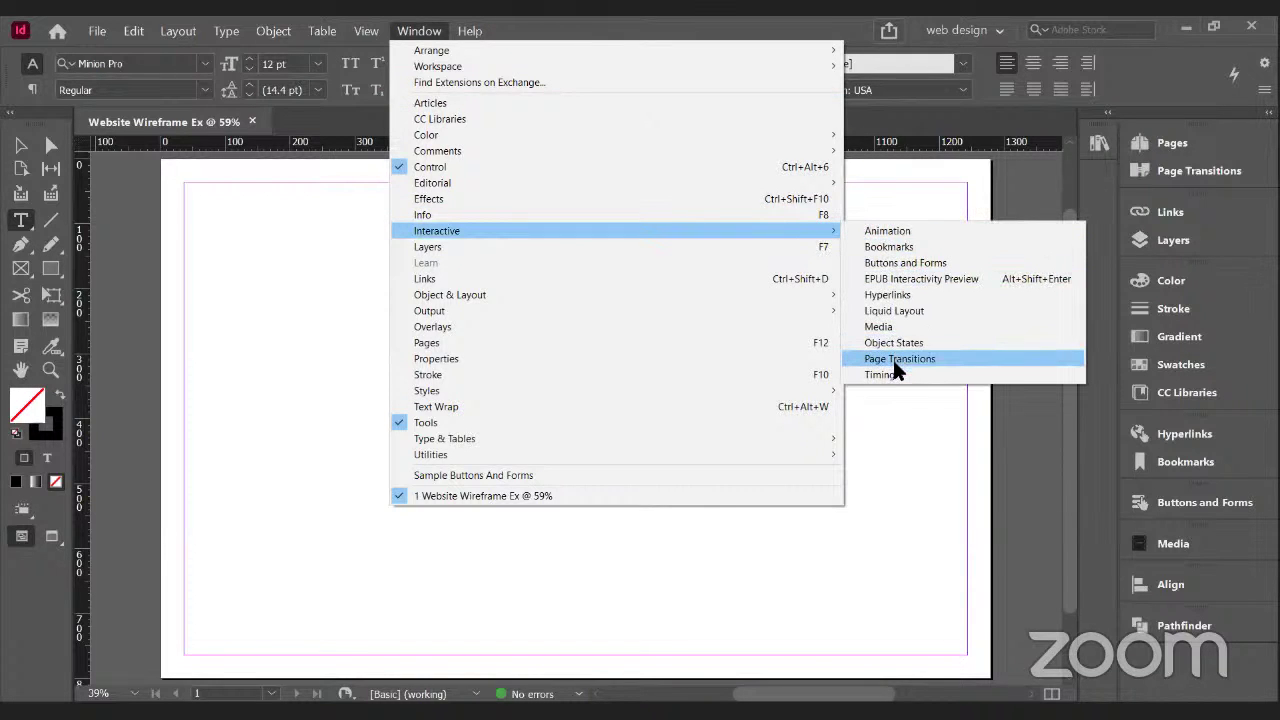
click(931, 310)
drag(49, 43, 326, 105)
drag(681, 252, 1172, 498)
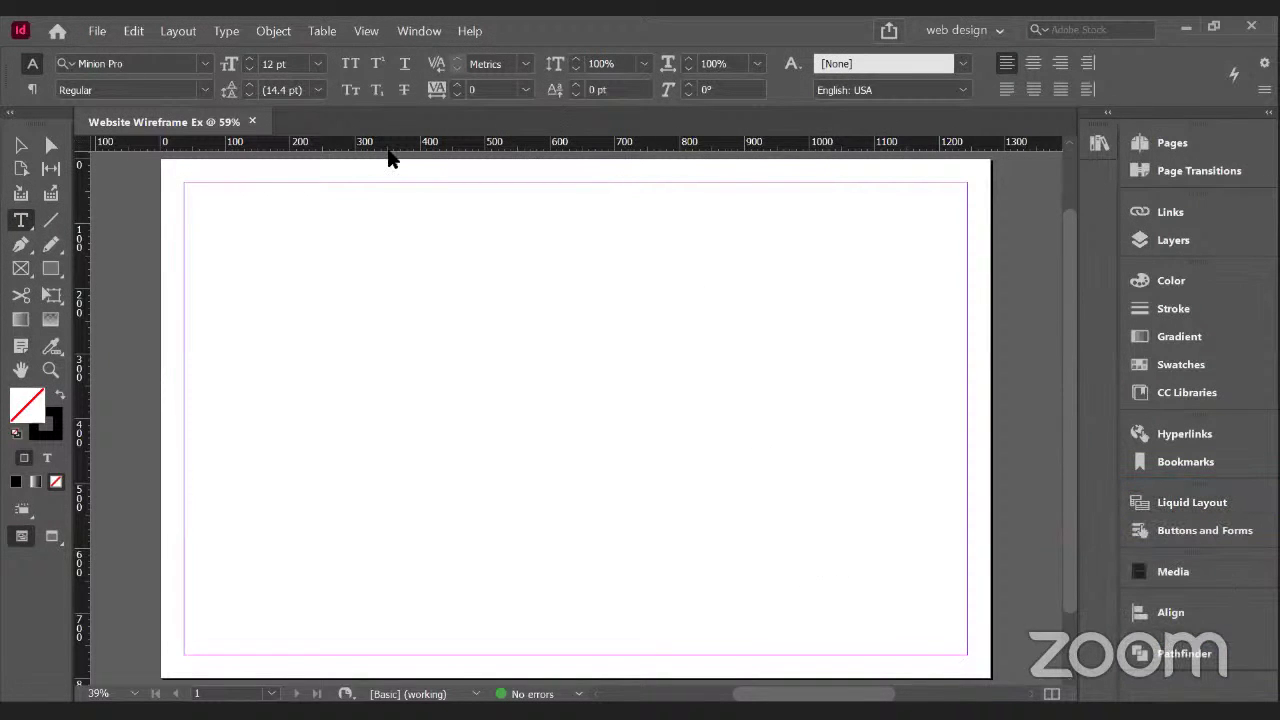
- Add the Character Styles and Paragraph Styles panels to the dock between CC Libraries and Hyperlinks
key(alt+w)
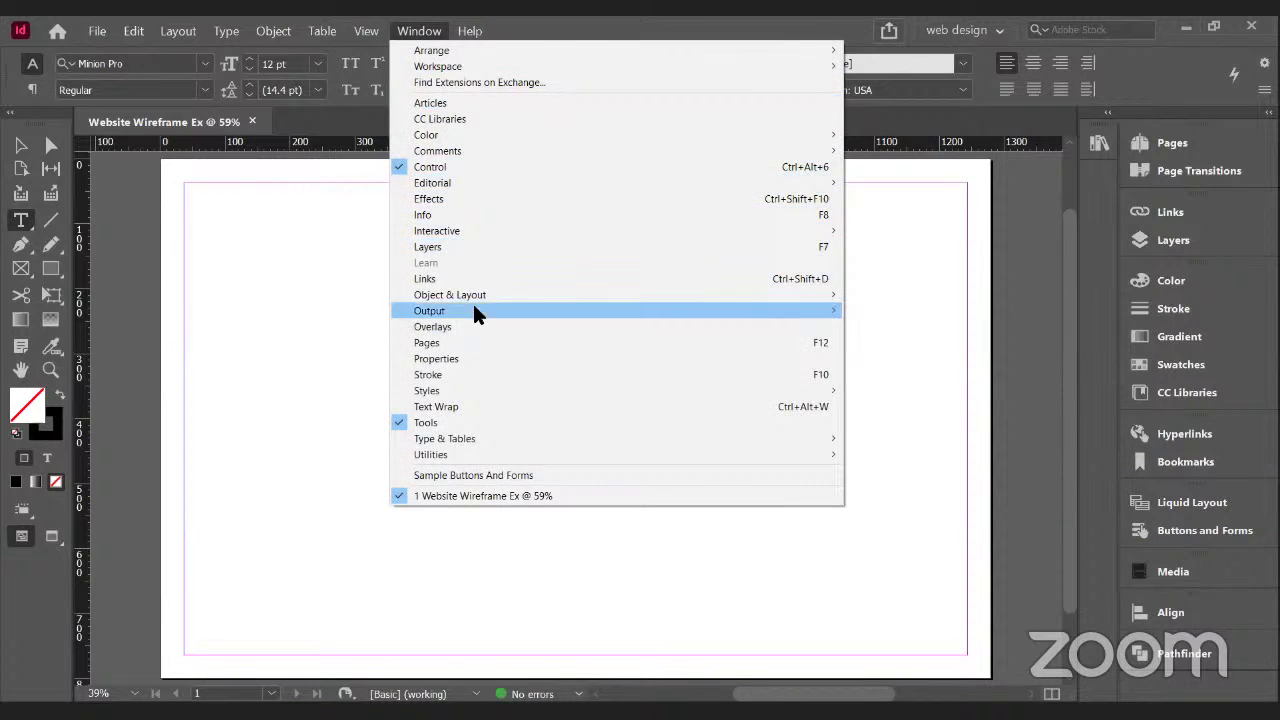
mouse_move(488, 295)
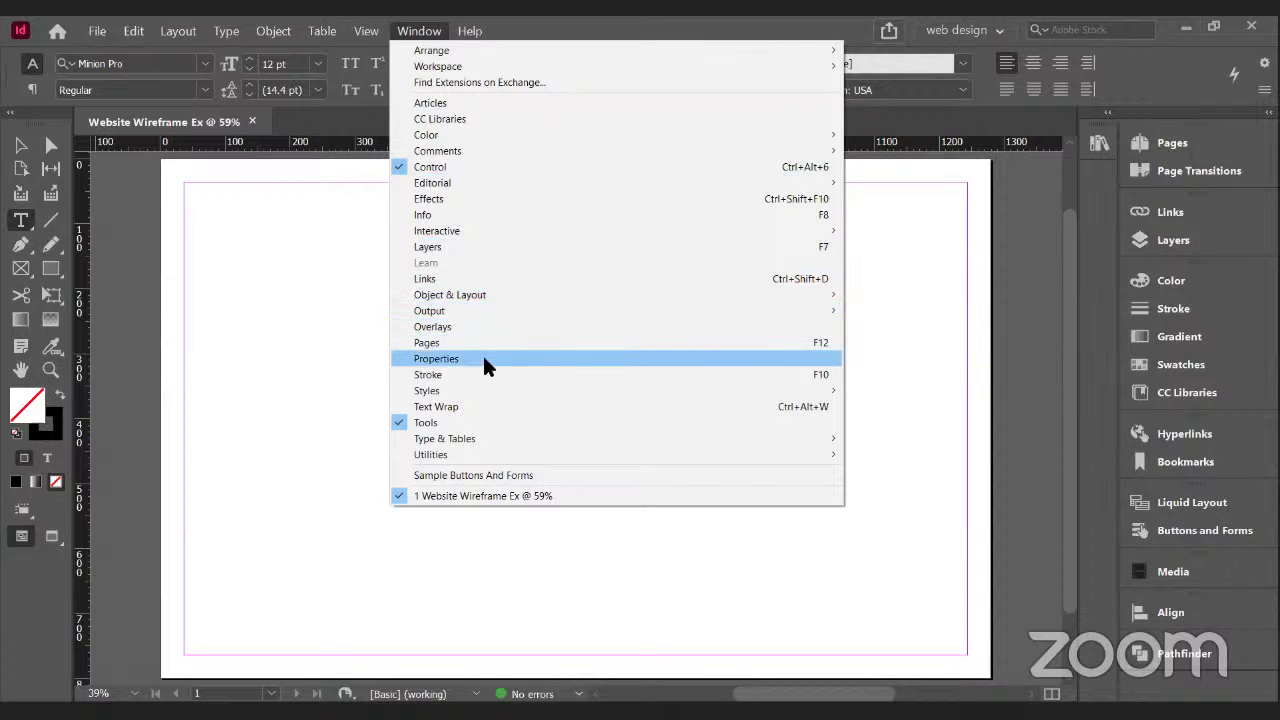
mouse_move(496, 320)
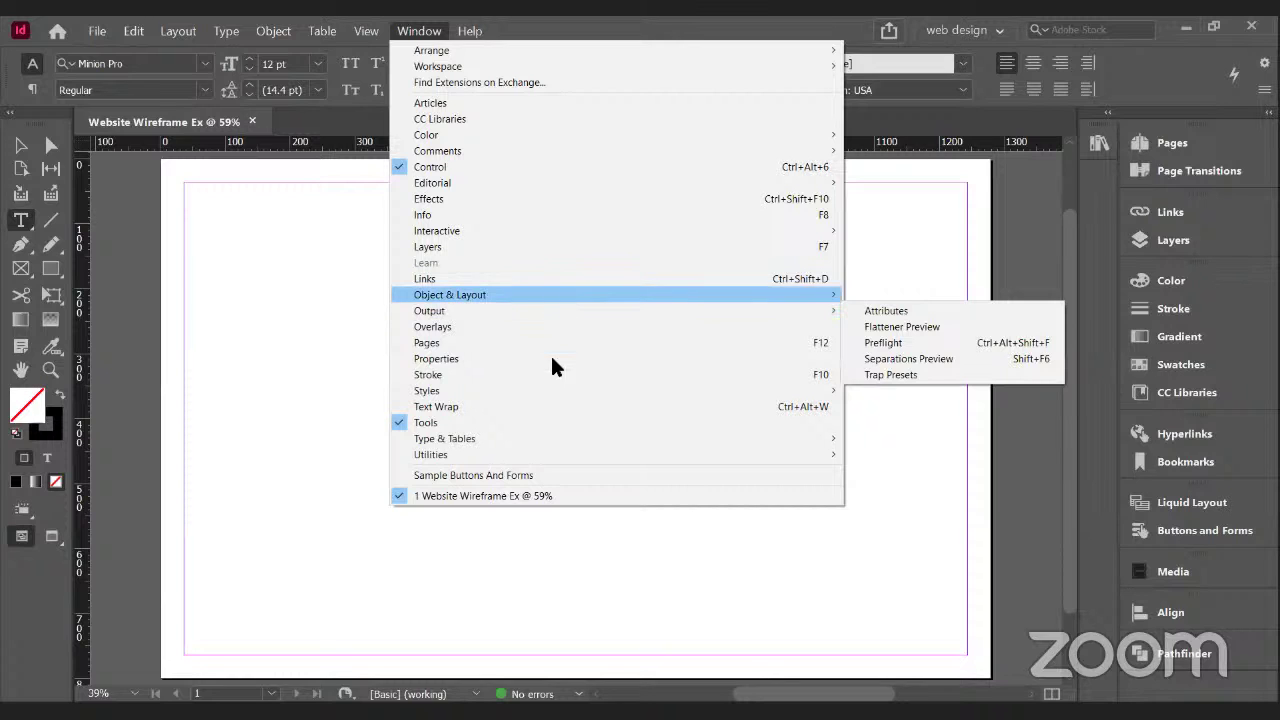
mouse_move(566, 395)
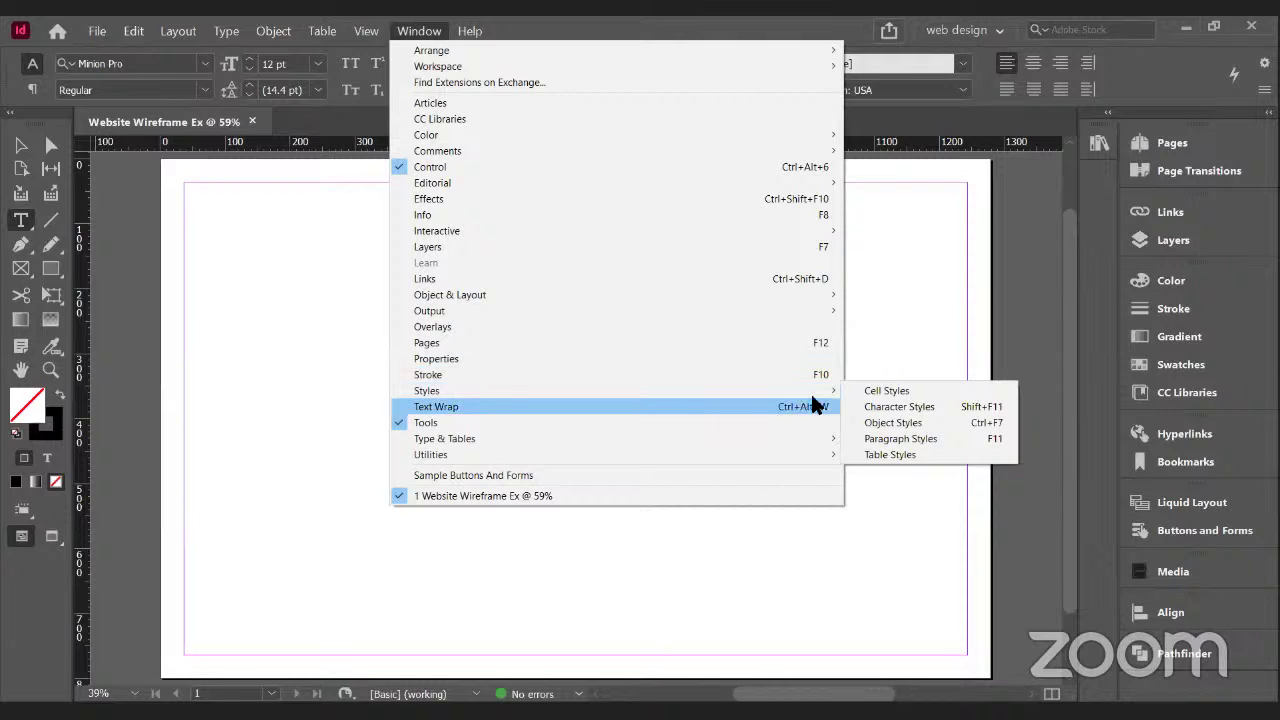
mouse_move(833, 388)
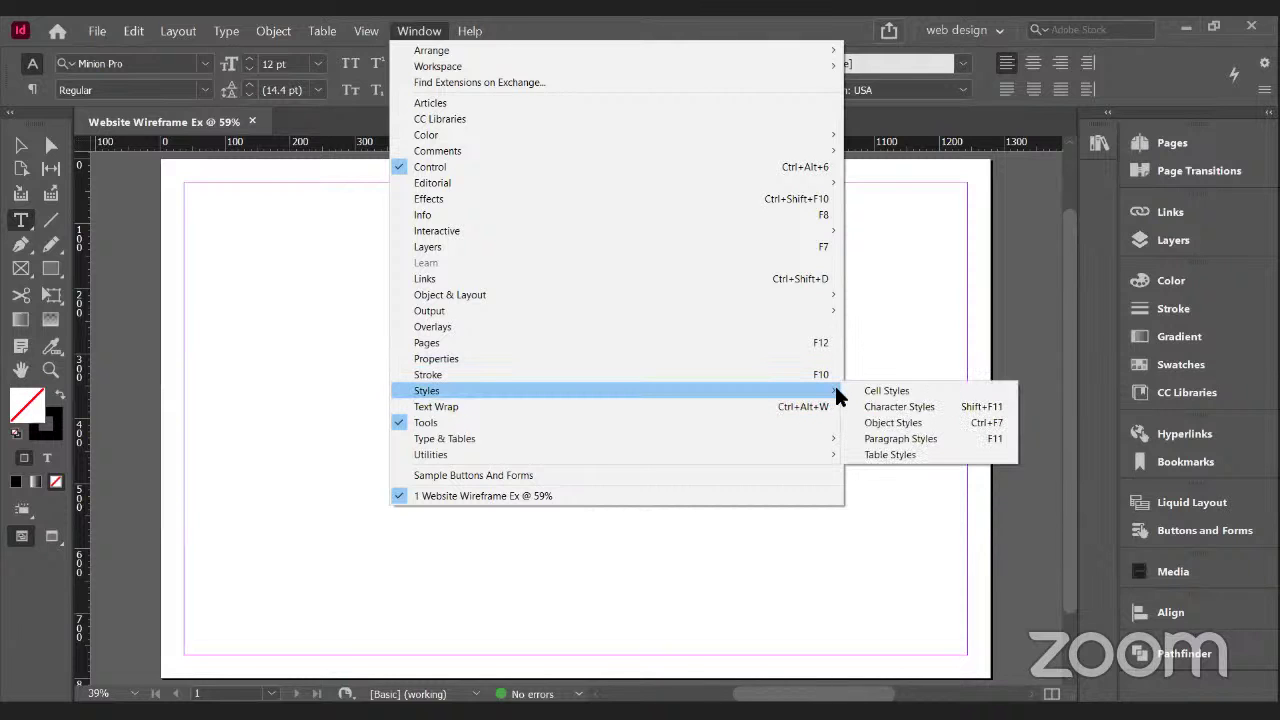
click(899, 406)
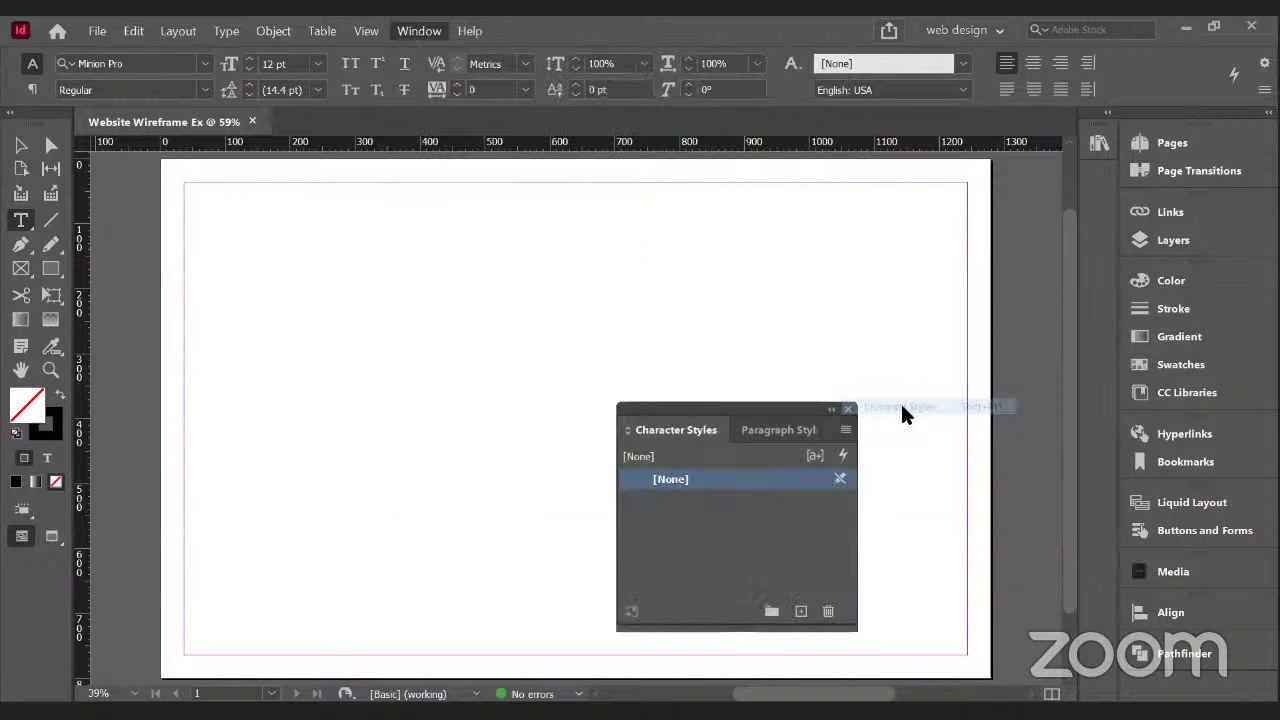
drag(675, 412, 1168, 410)
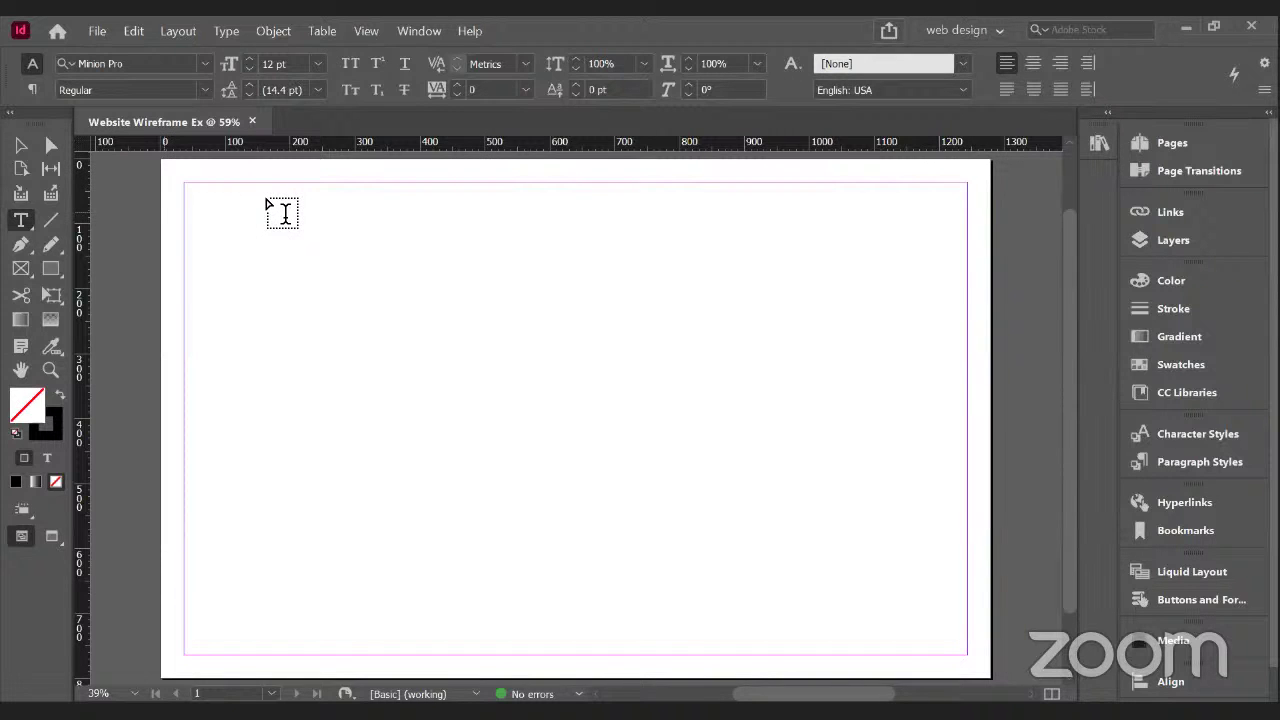
- Place two horizontal ruler guides on page 1, at Y 150 px and Y 670 px
click(18, 148)
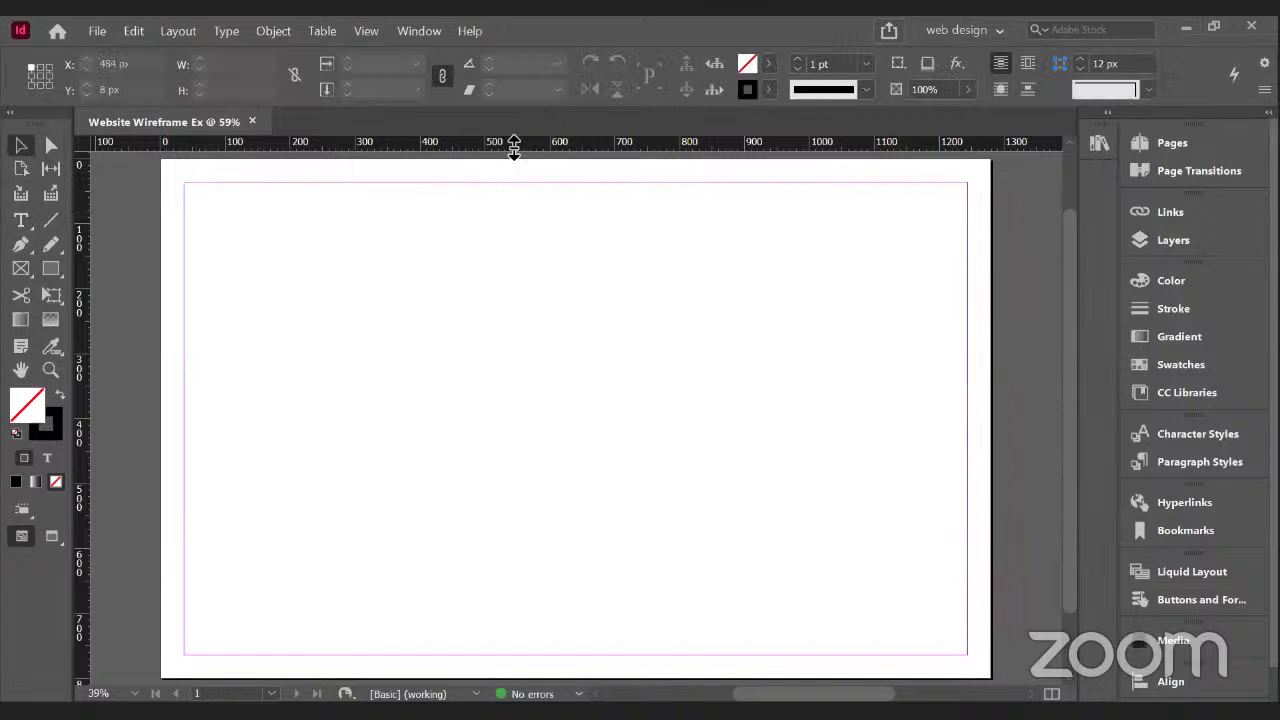
drag(520, 145, 570, 262)
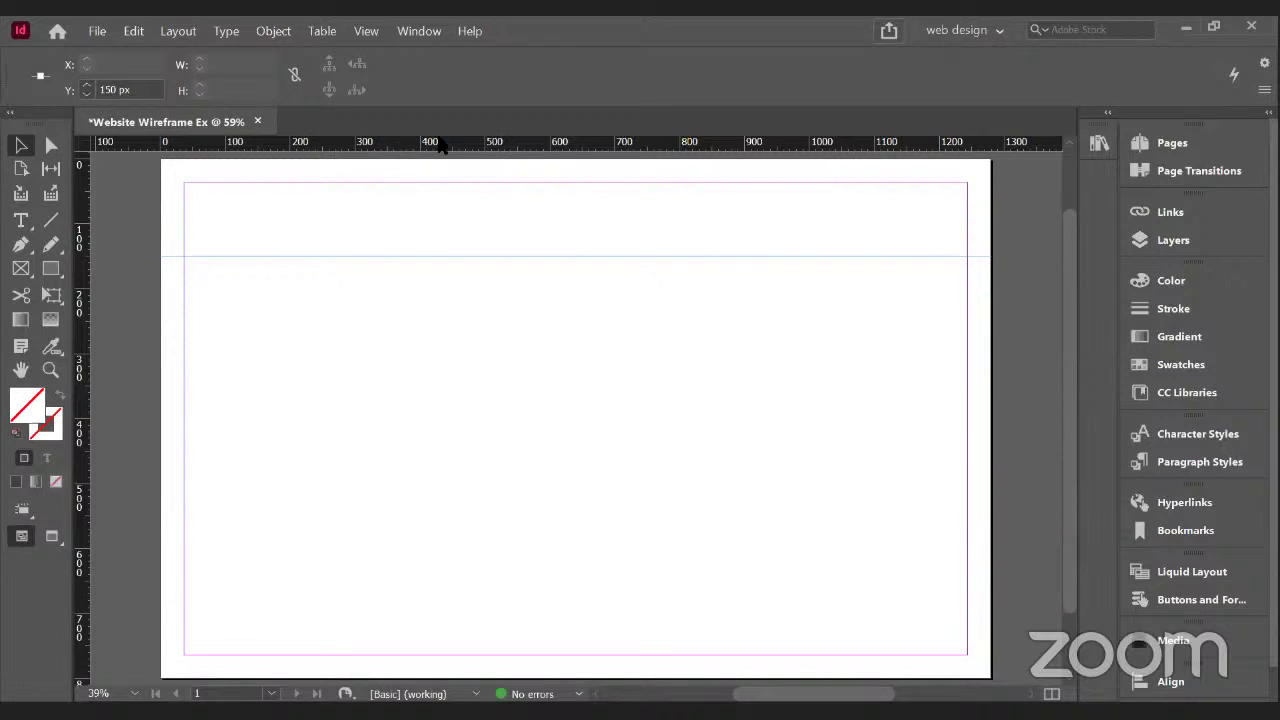
drag(474, 150, 510, 599)
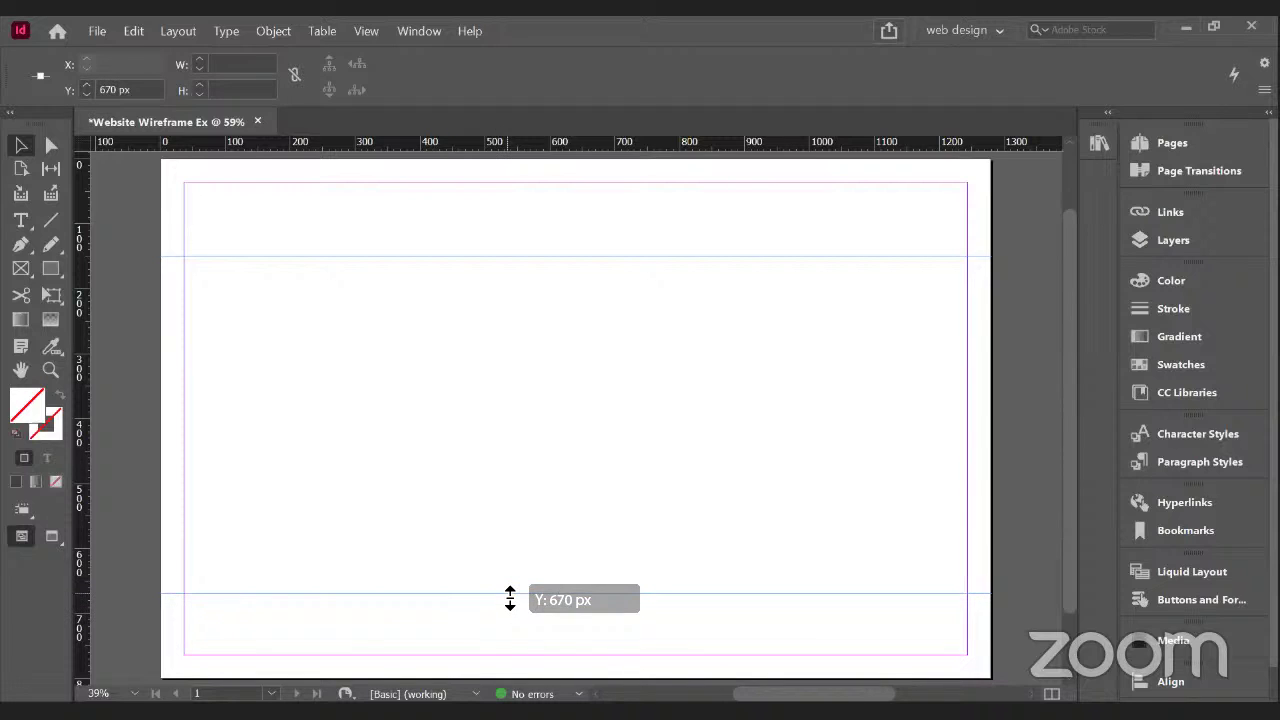
drag(510, 599, 510, 599)
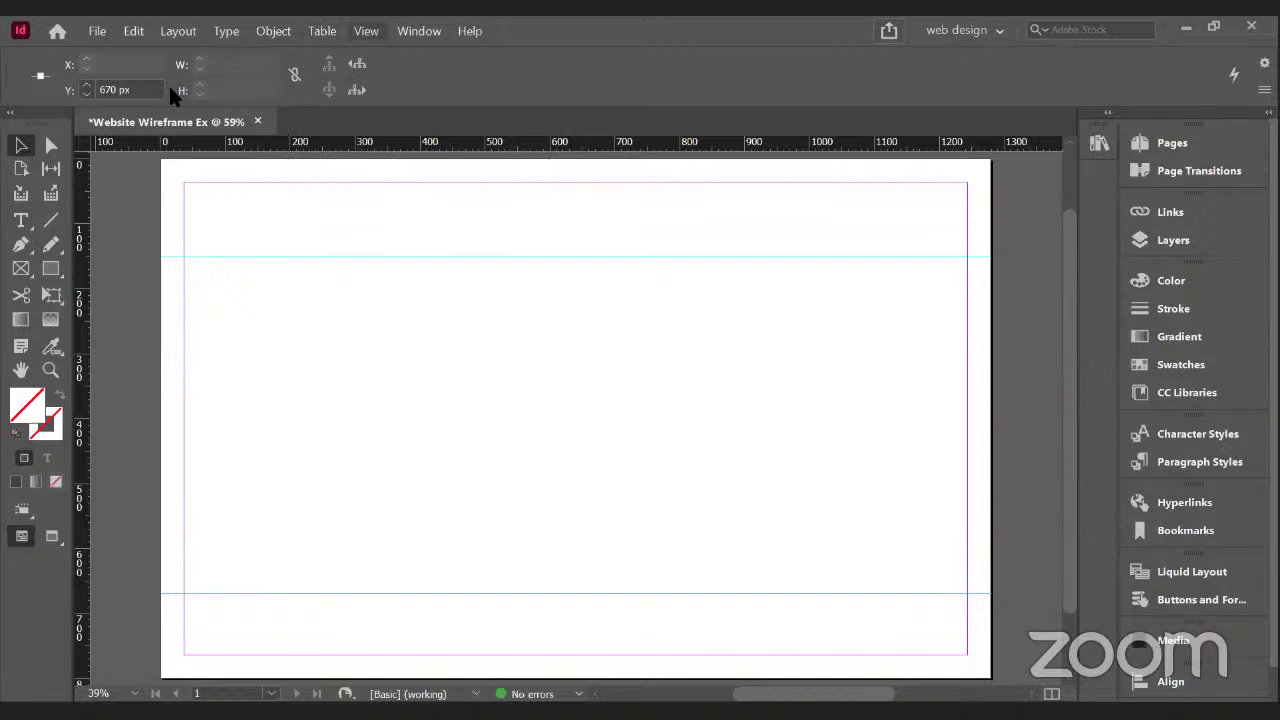
- Hide the rulers and show them again
key(alt+v)
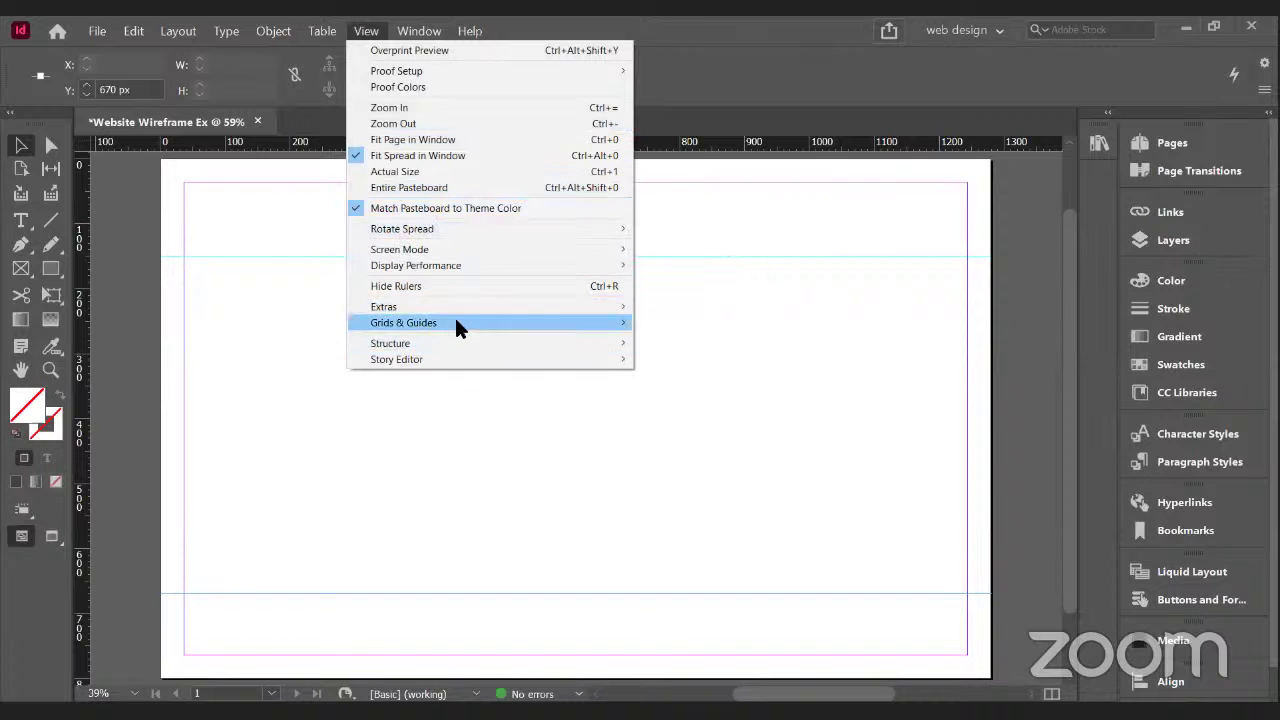
mouse_move(455, 322)
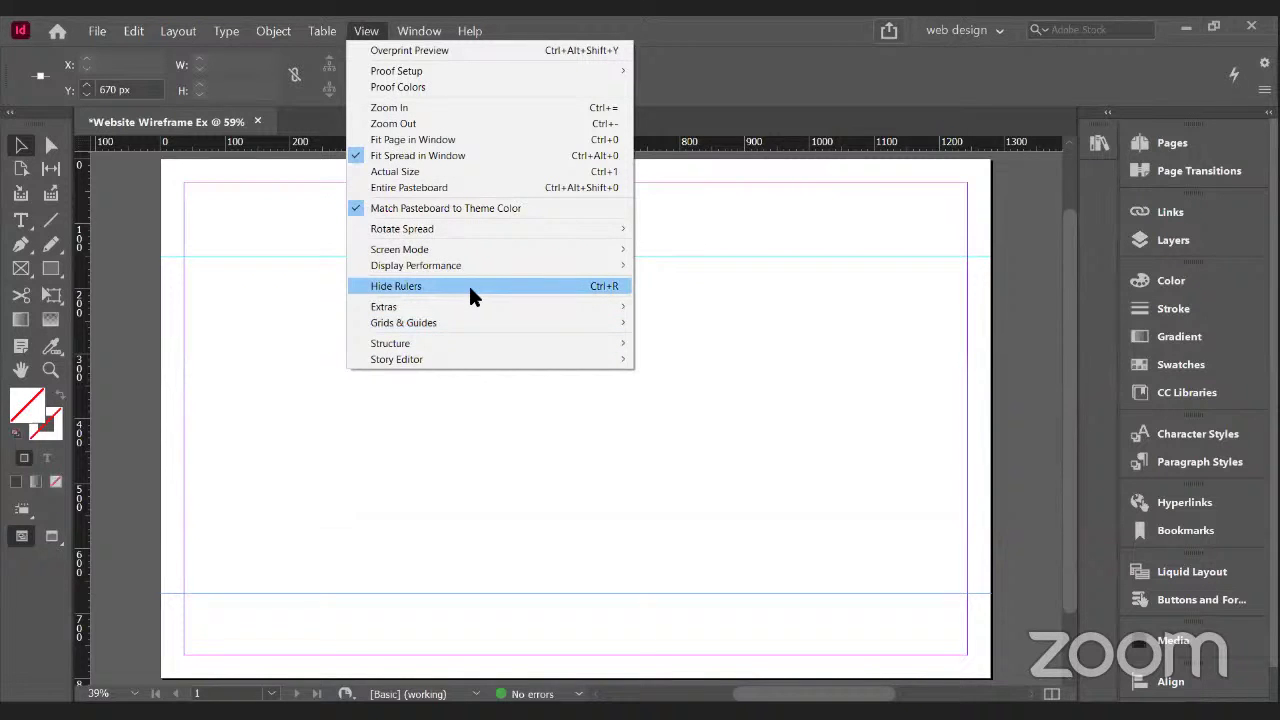
click(403, 286)
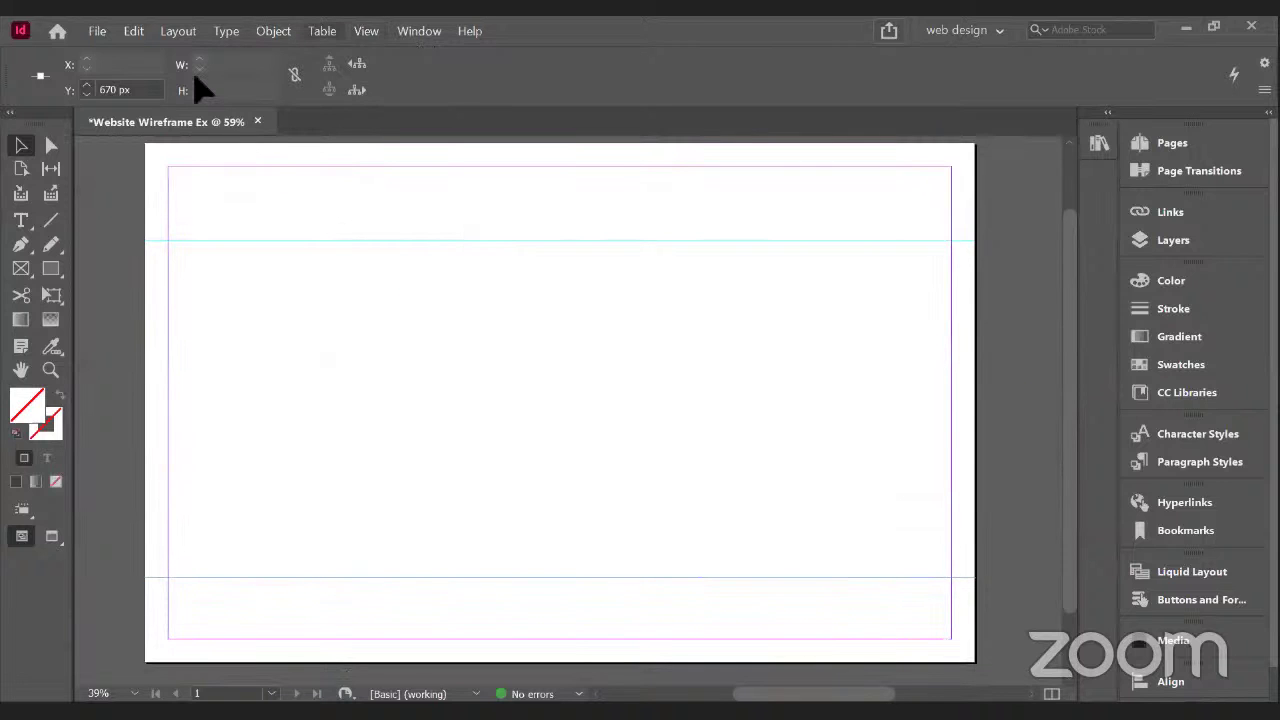
key(alt+v)
mouse_move(426, 248)
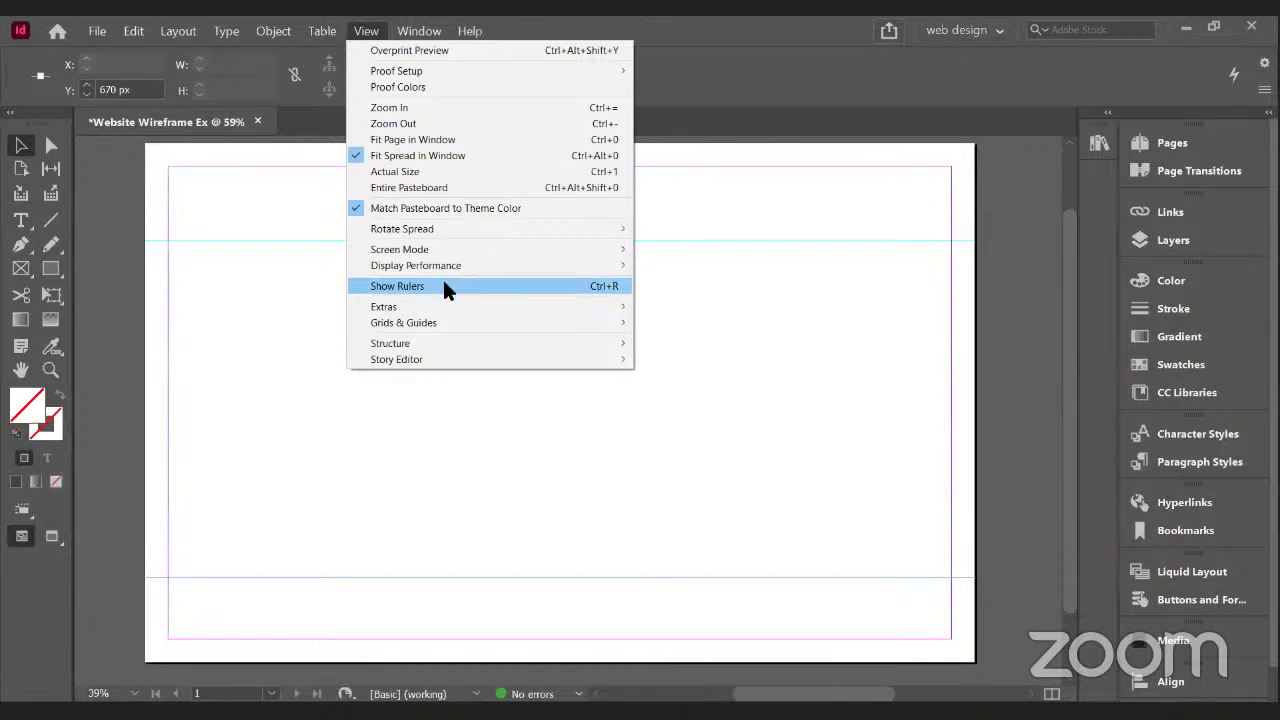
click(444, 287)
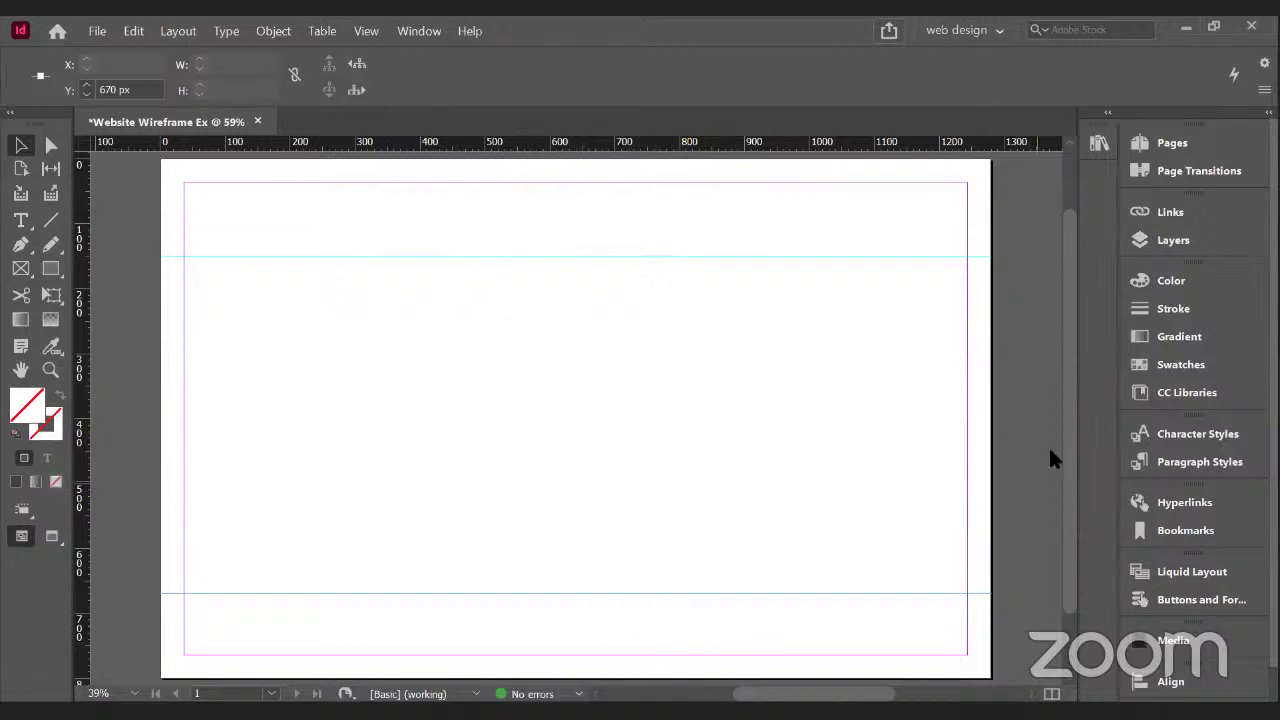
- Open the A-Master page and place horizontal guides at Y 150 px and Y 650 px
click(1175, 145)
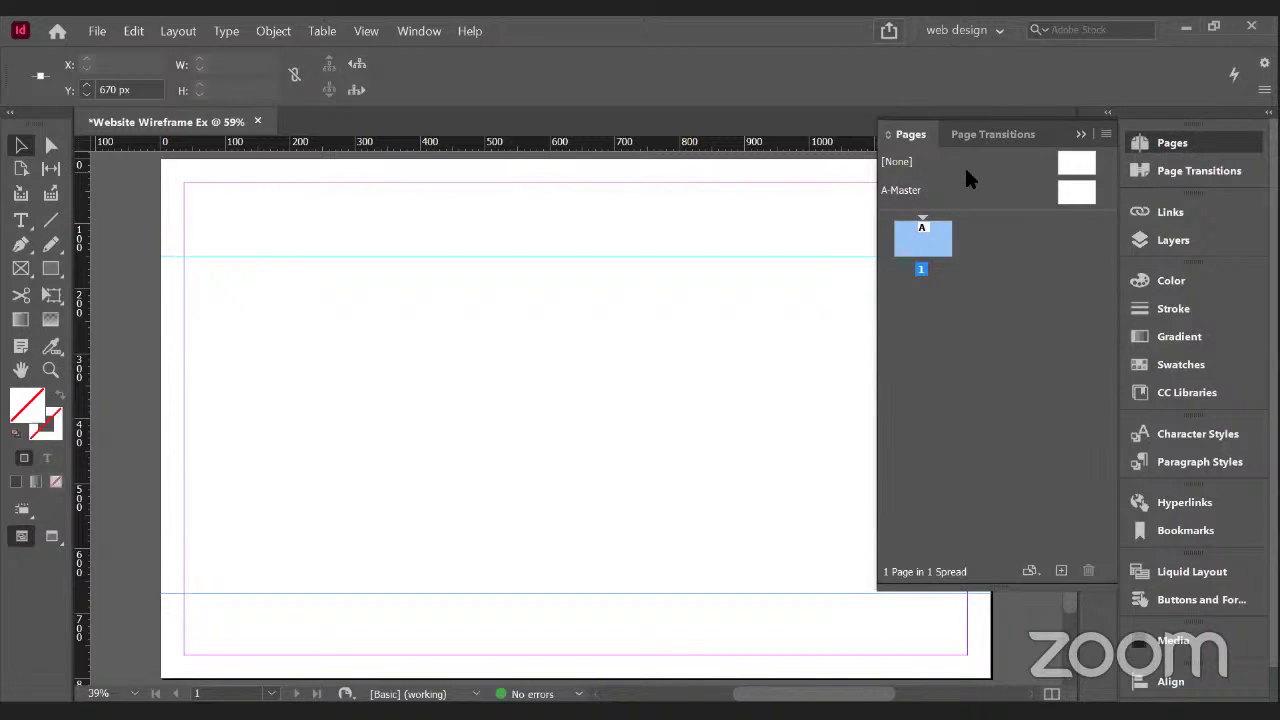
double_click(905, 191)
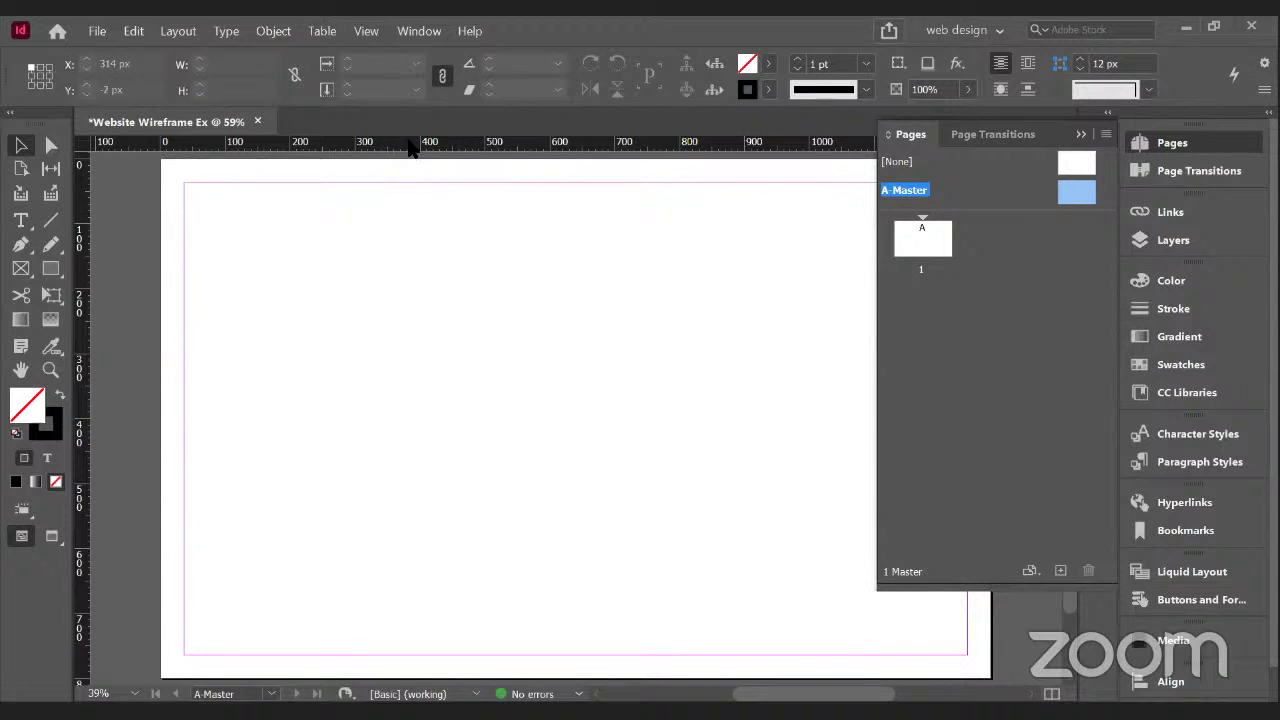
drag(412, 146, 432, 260)
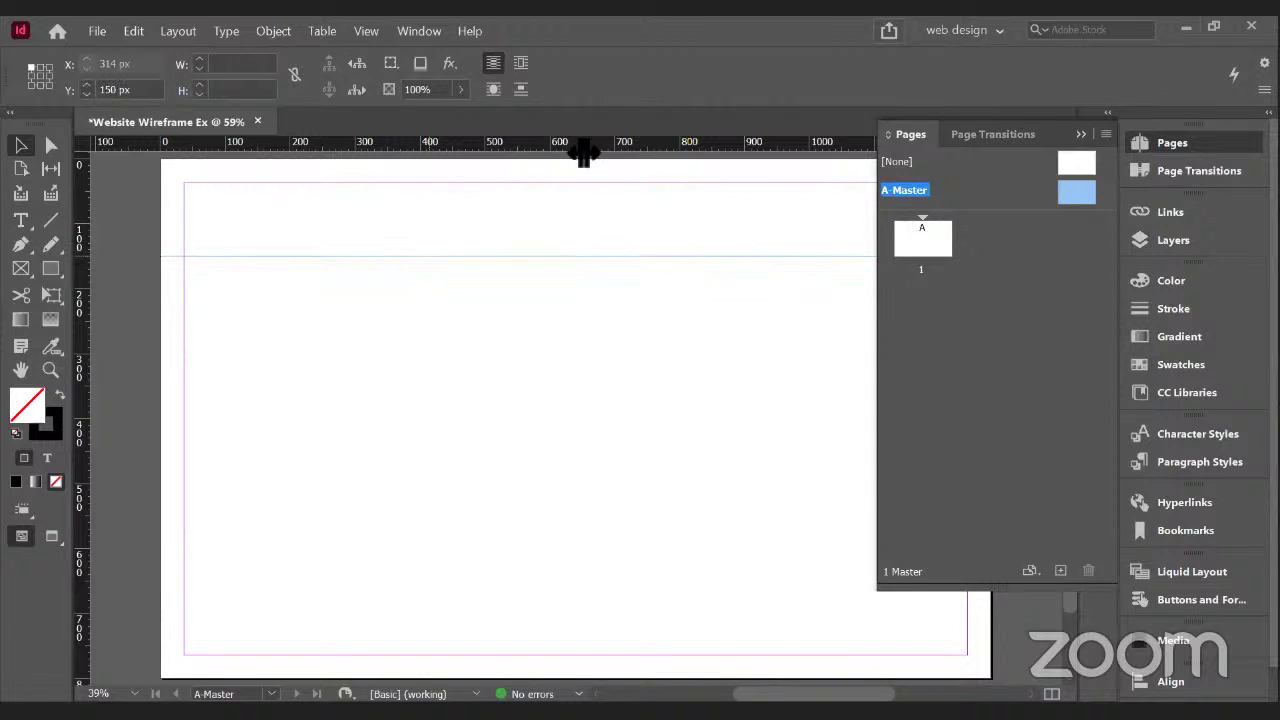
drag(563, 150, 556, 588)
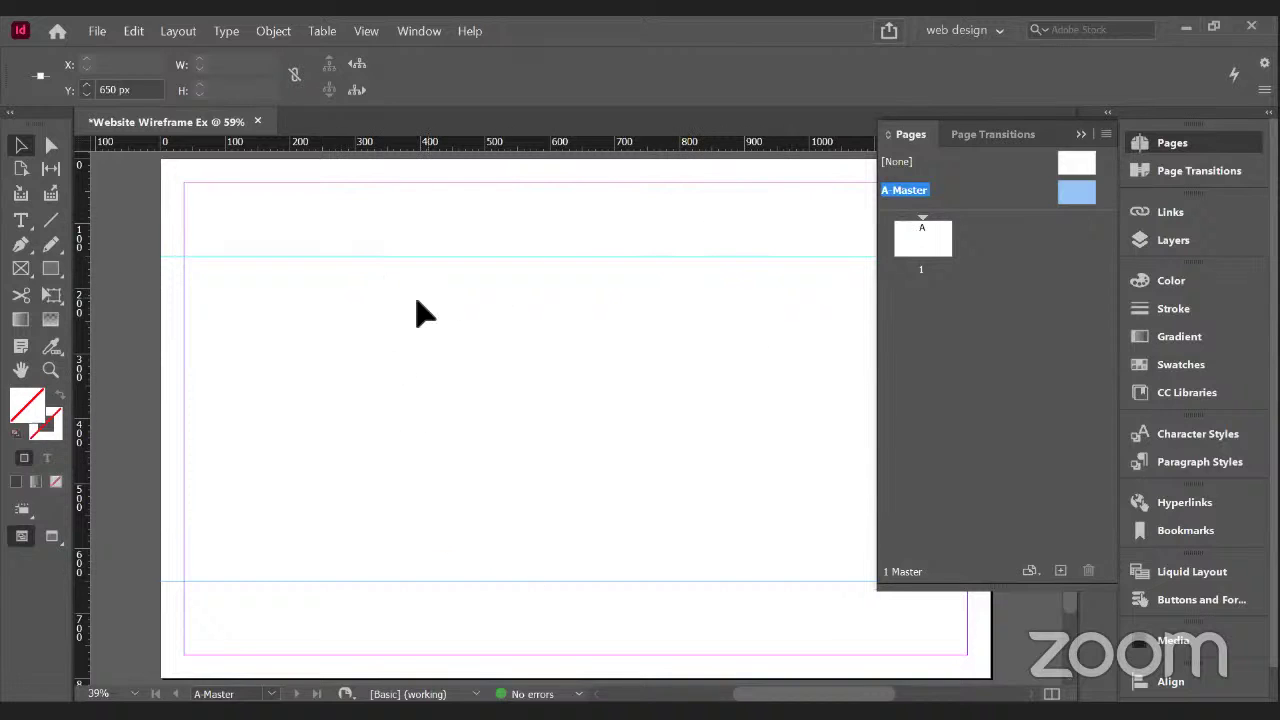
- Draw a rectangle frame of about 116 x 114 px on A-Master, between the top margin and the upper guide near the page's middle
click(21, 270)
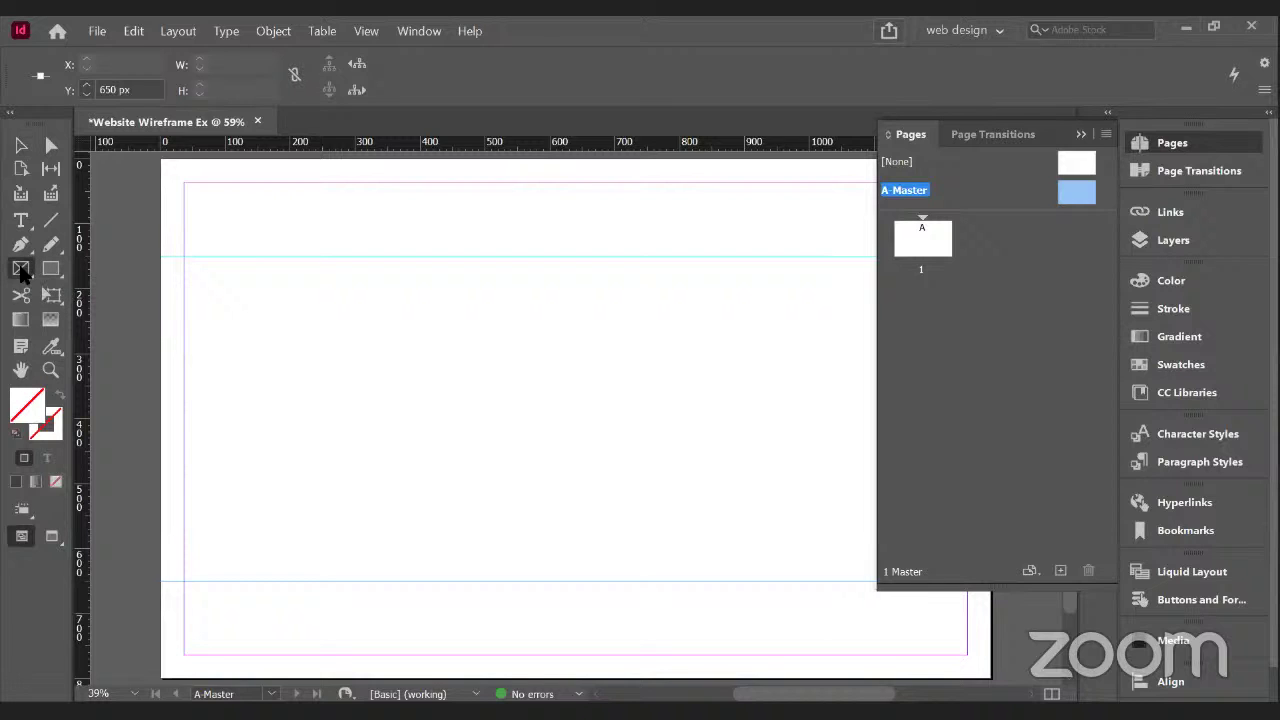
click(194, 190)
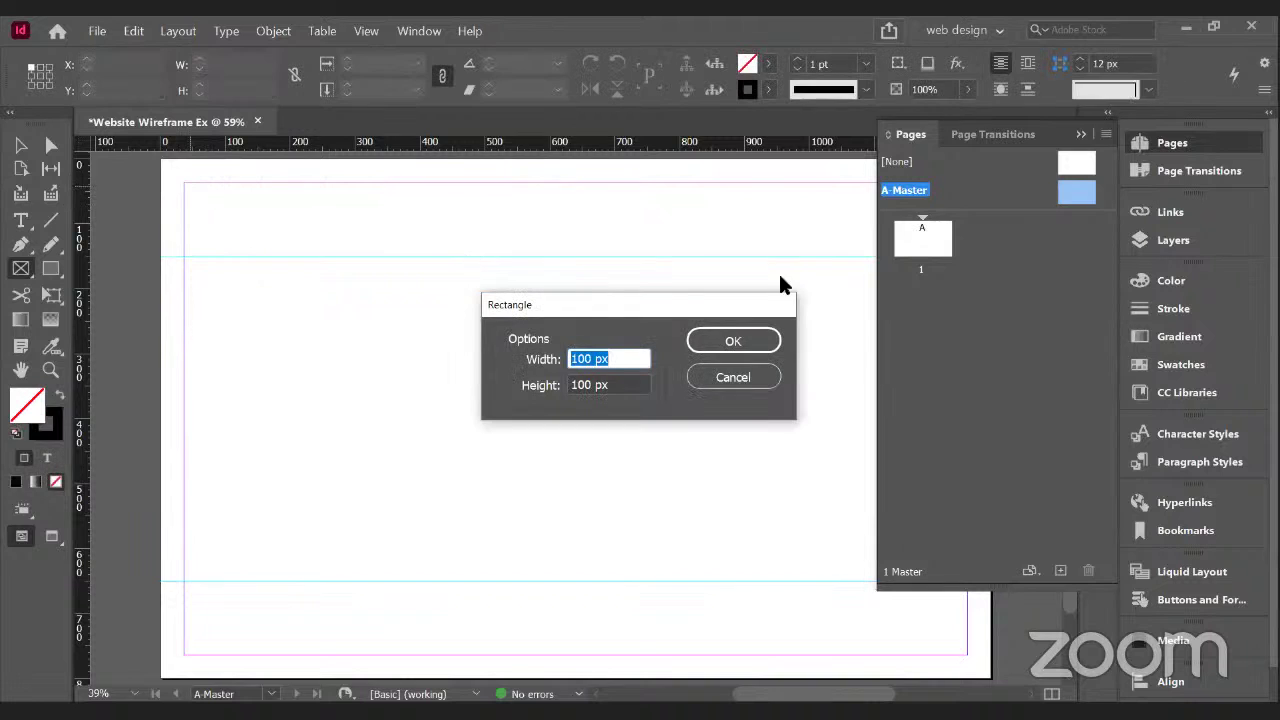
click(755, 380)
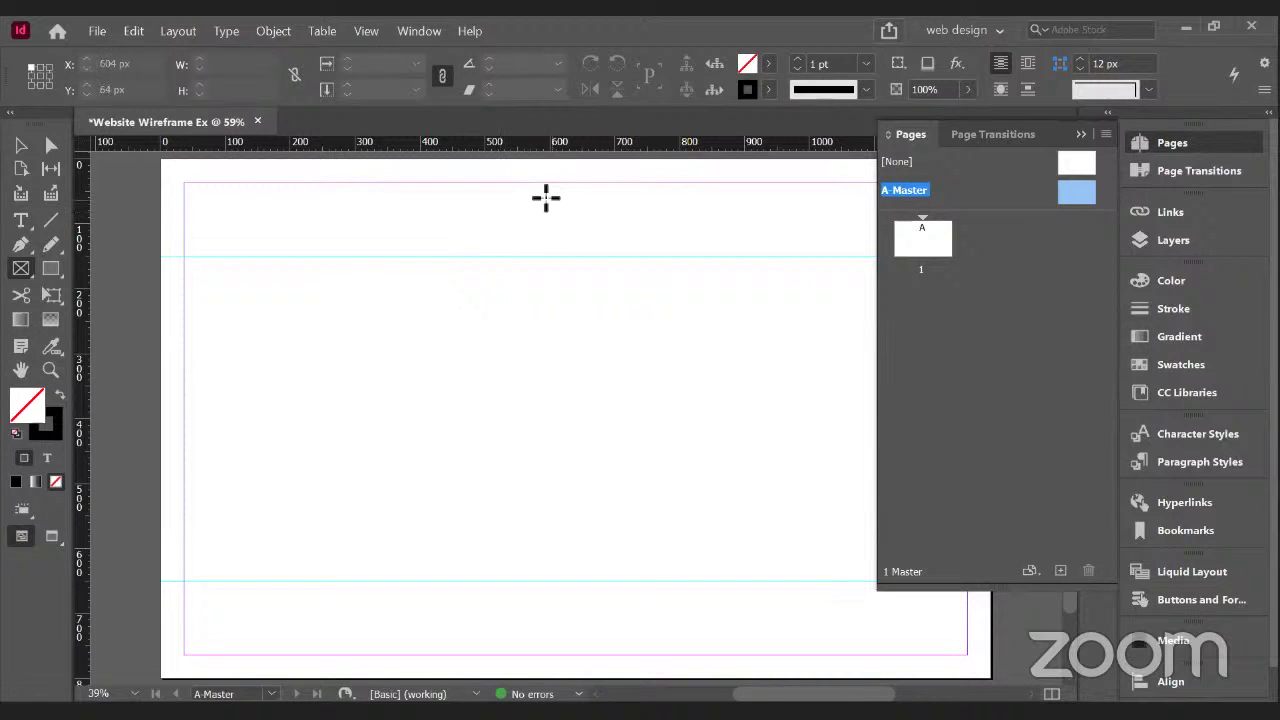
drag(549, 189, 623, 256)
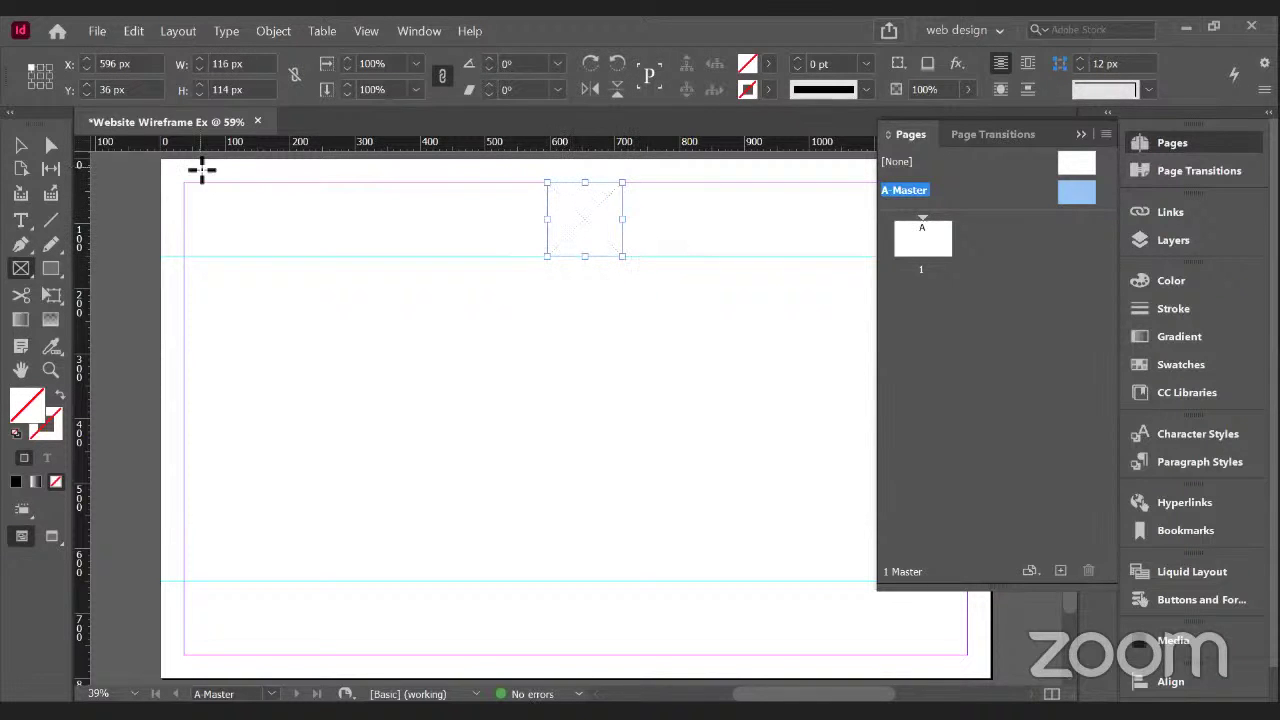
- Center the rectangle frame horizontally on the master page at X 582 px, Y 36 px
click(22, 146)
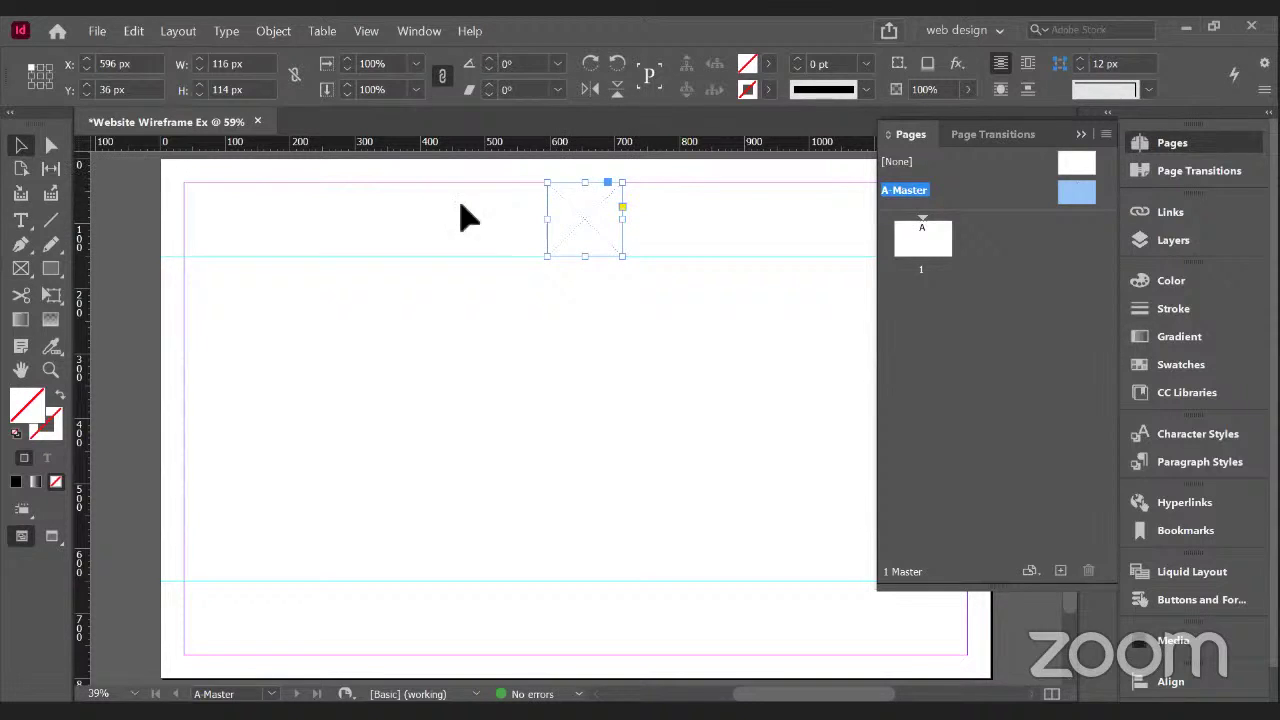
drag(574, 226, 561, 230)
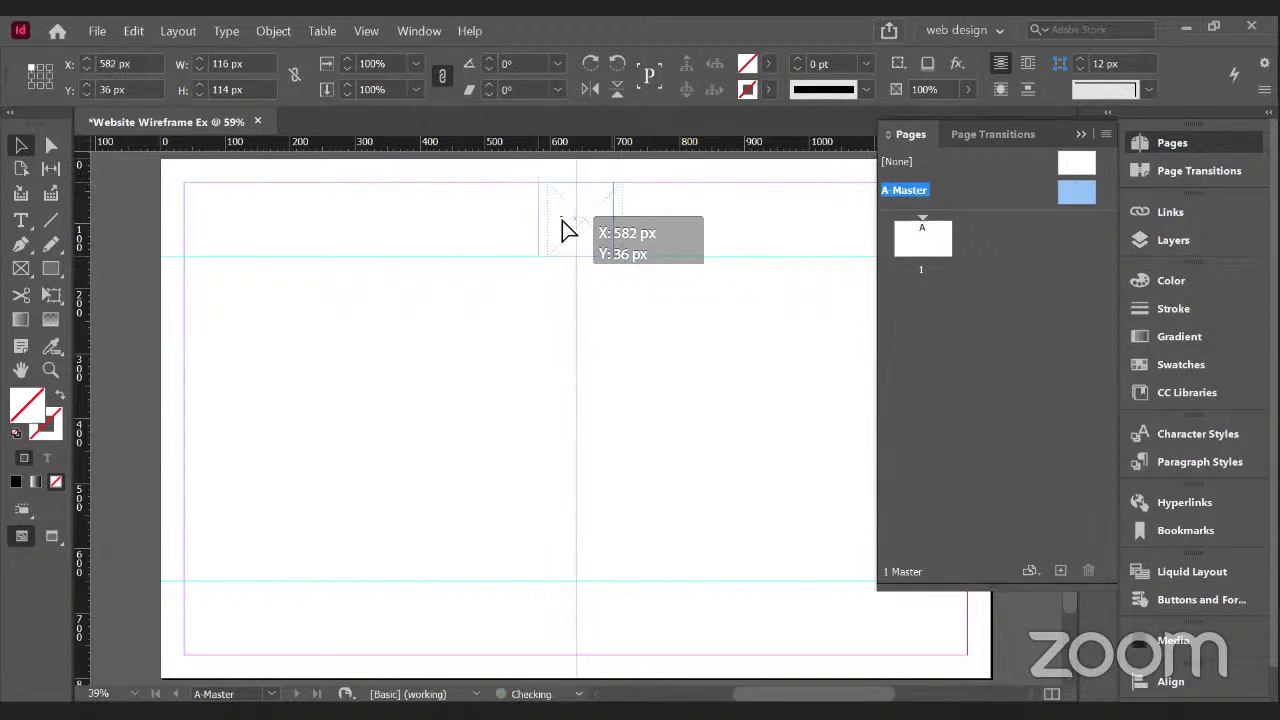
mouse_move(561, 230)
mouse_down()
mouse_move(575, 230)
mouse_move(561, 230)
mouse_up()
mouse_move(561, 230)
mouse_down()
mouse_move(569, 457)
mouse_move(562, 226)
mouse_up()
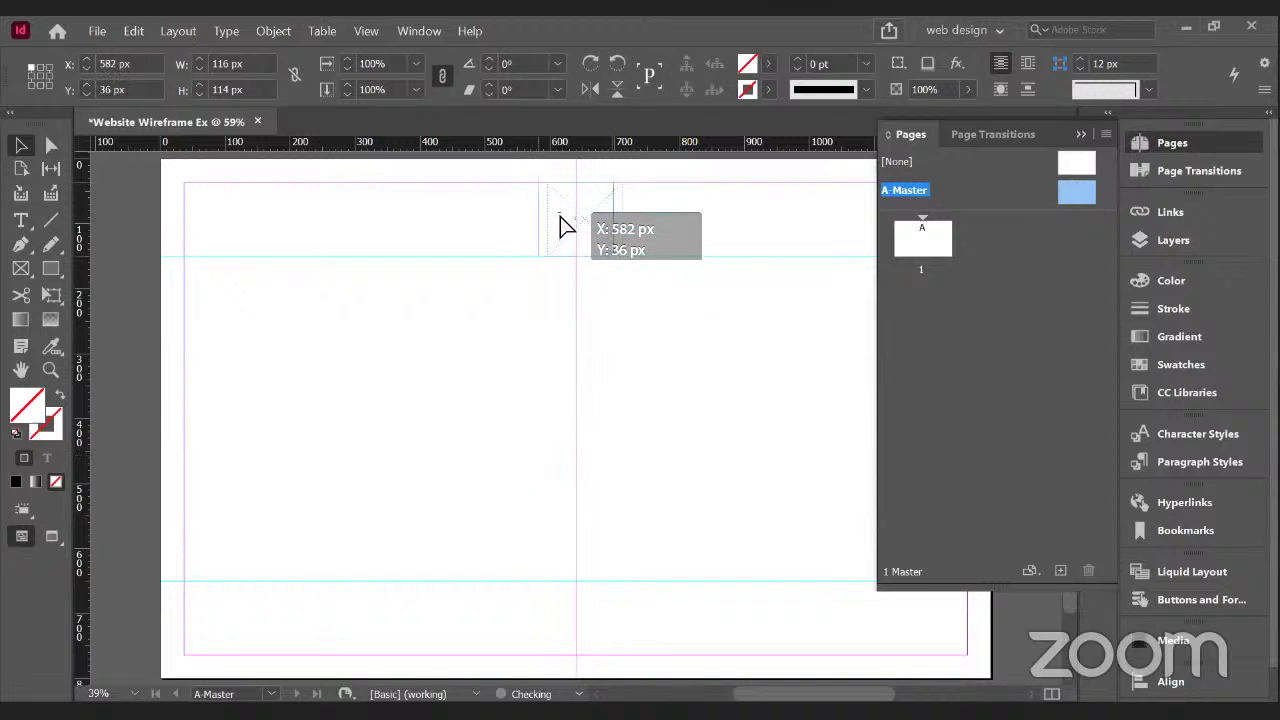
drag(561, 218, 558, 215)
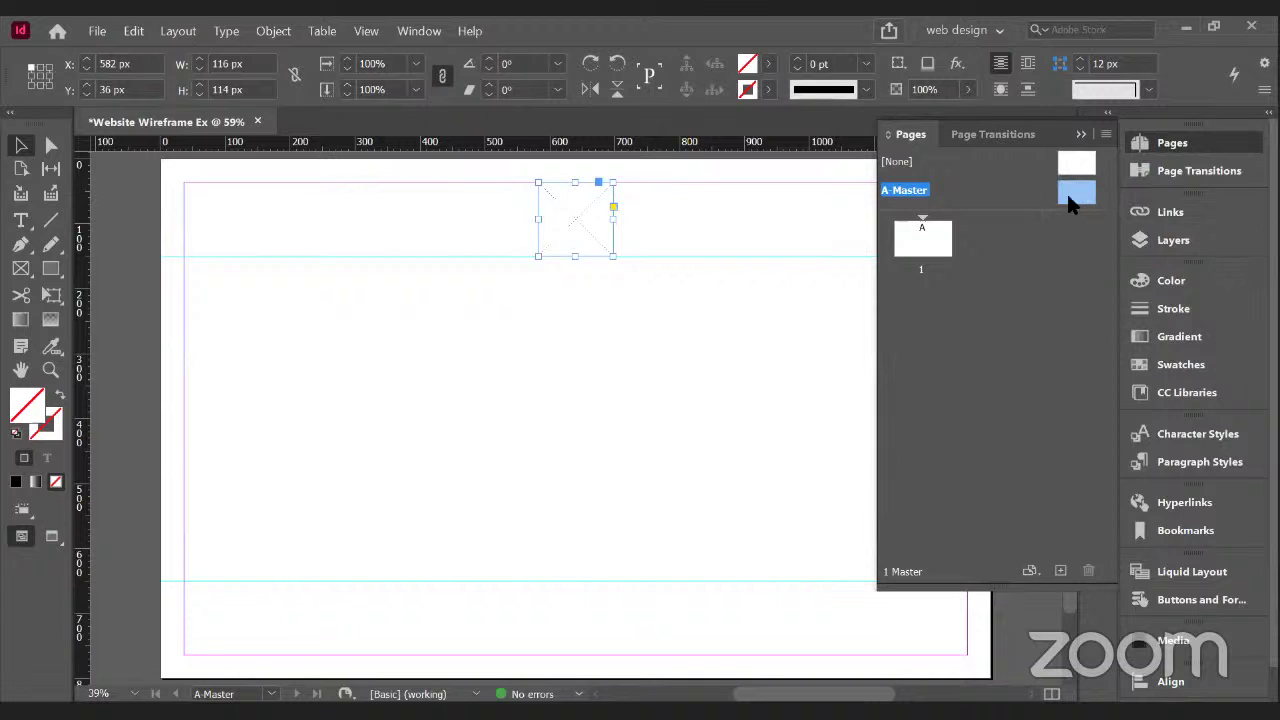
- Go to page 1 and override the master's rectangle frame so it is selectable there
click(912, 256)
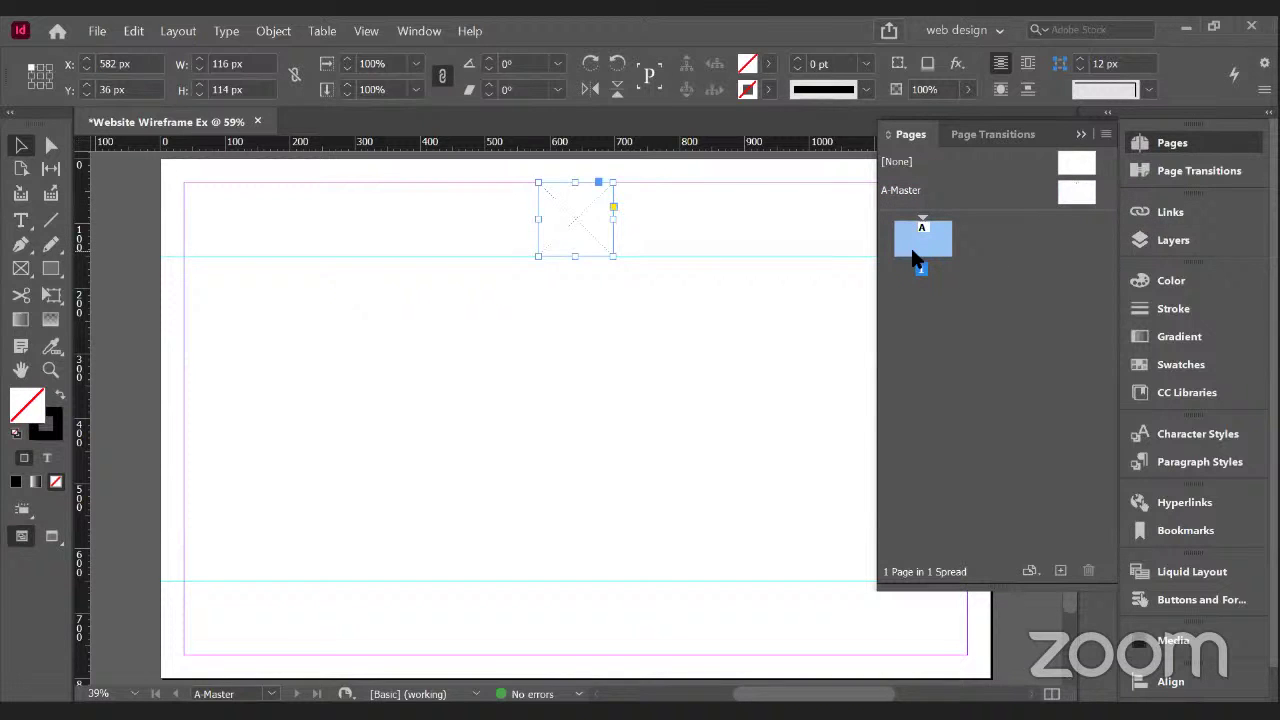
double_click(912, 256)
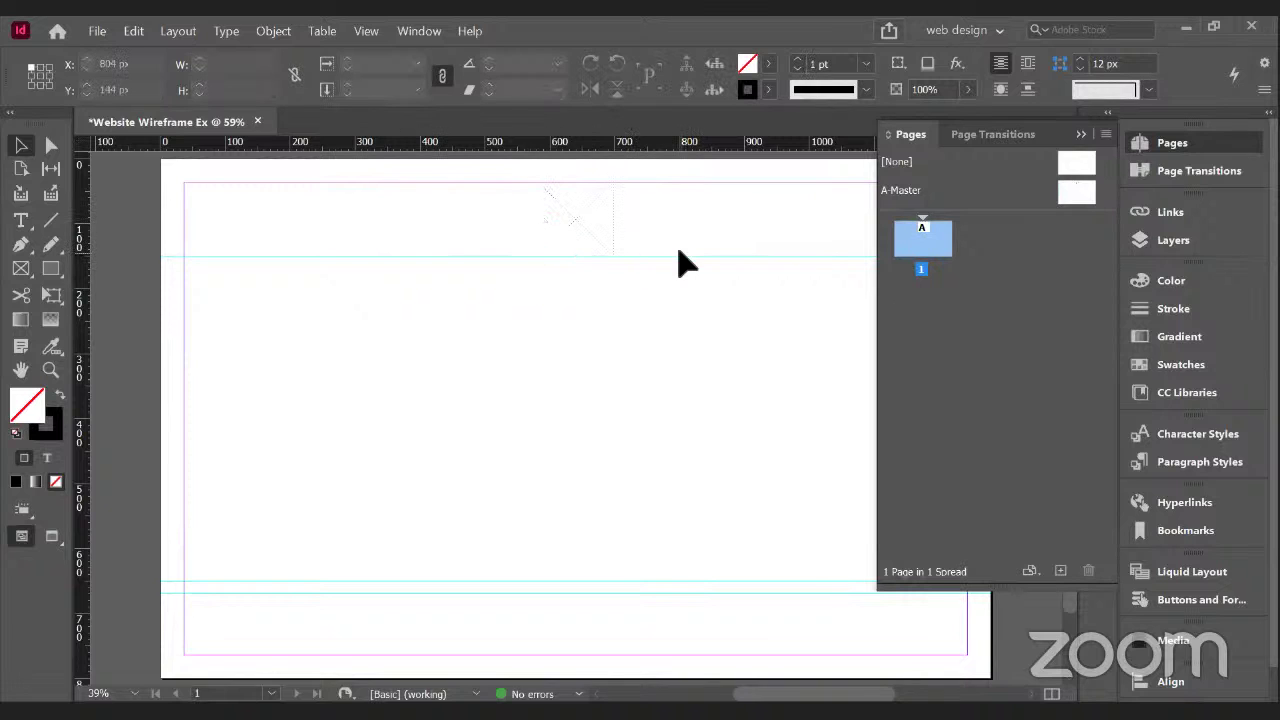
ctrl+shift+click(593, 213)
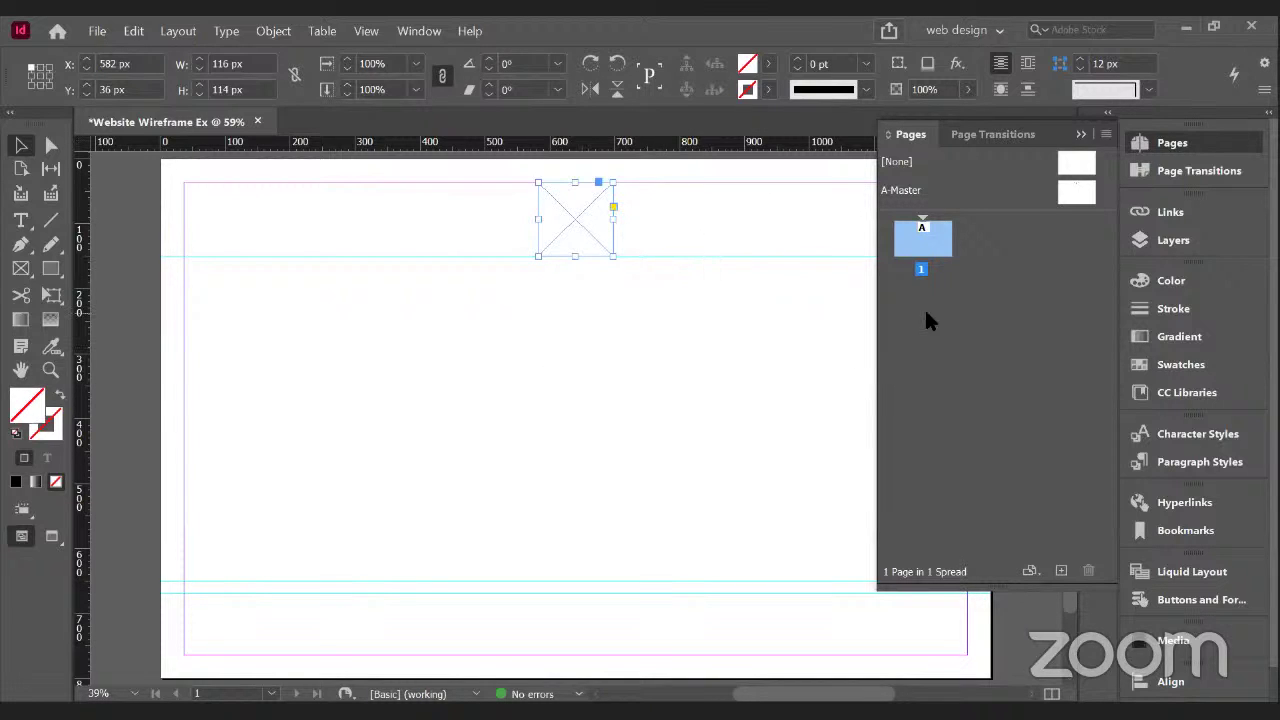
- Open the A-Master page and draw a text frame of about 220 x 94 px in the footer at X 124 px, Y 670 px
double_click(1075, 190)
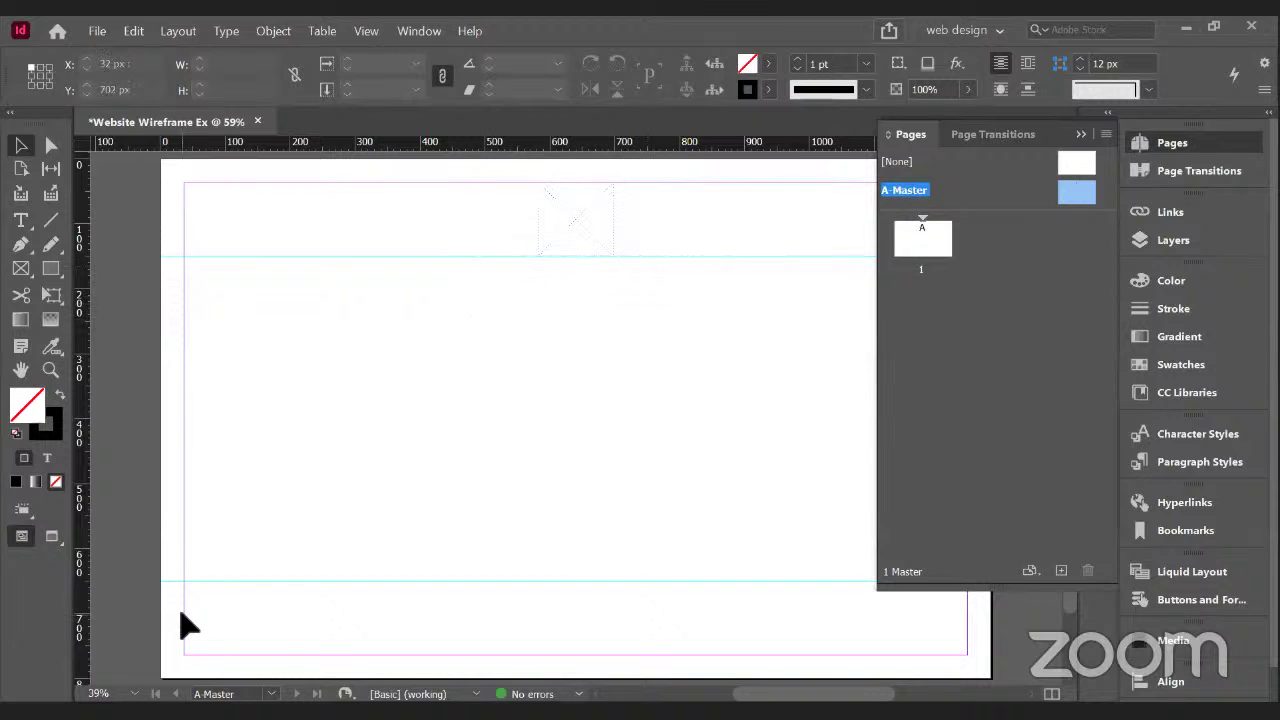
click(22, 221)
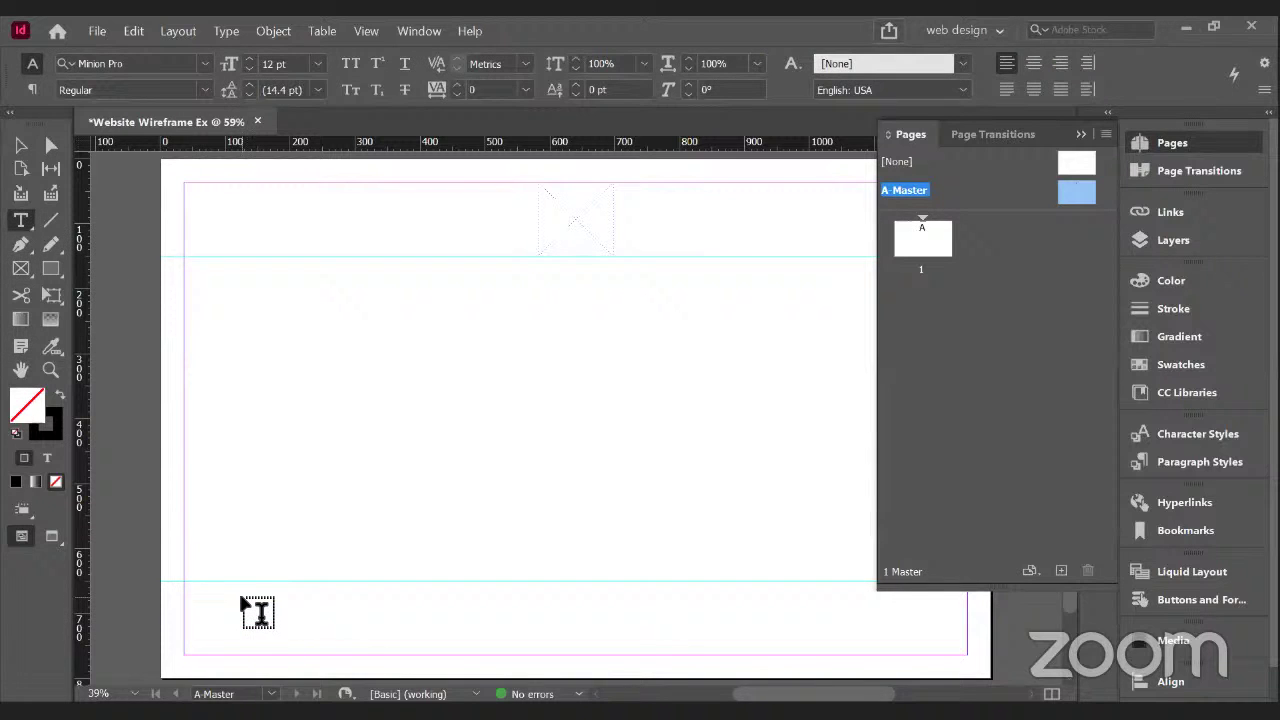
drag(240, 594, 384, 650)
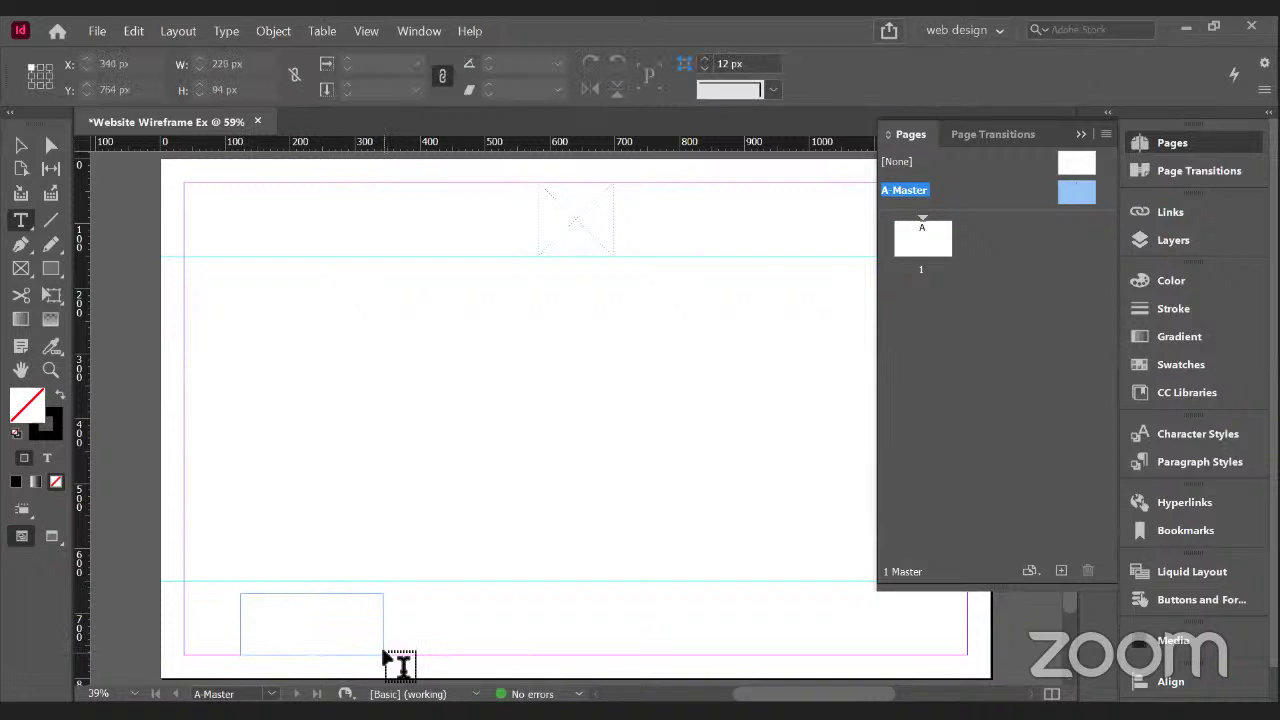
click(21, 146)
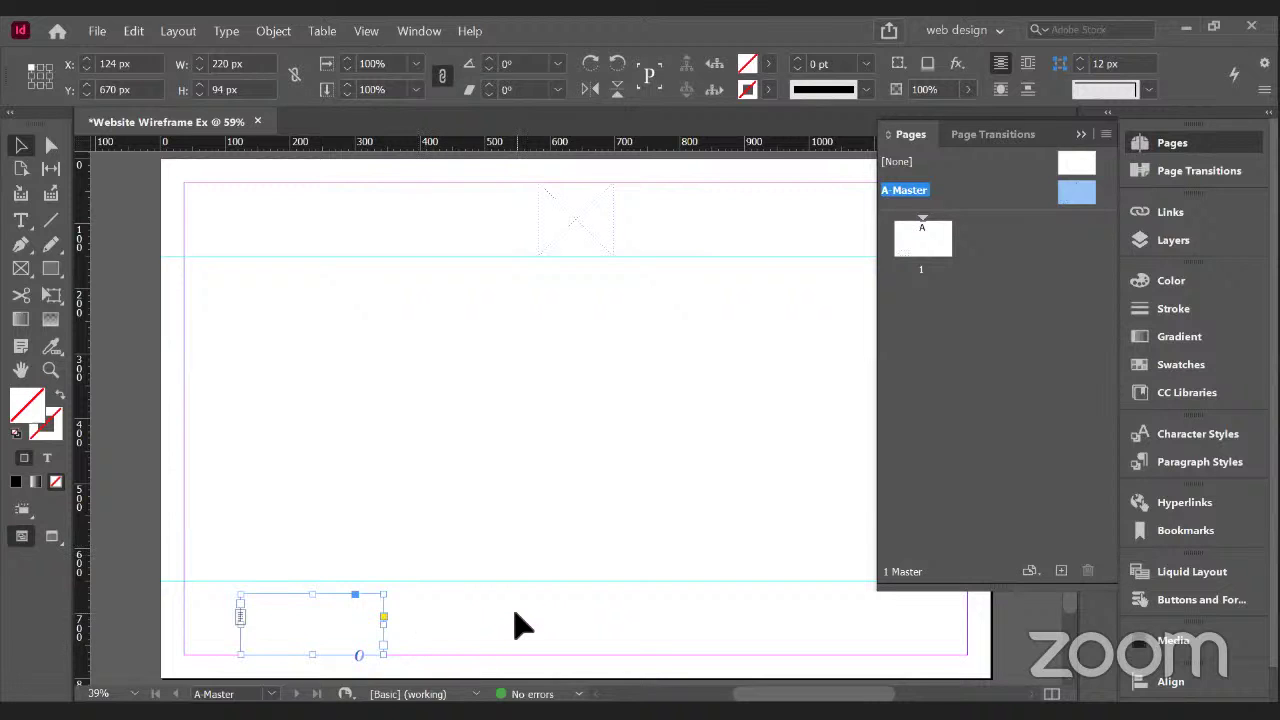
- Paste three copies of the text frame and place them along the footer at X 396, 680 and 952 px, Y 670 px
key(ctrl+v)
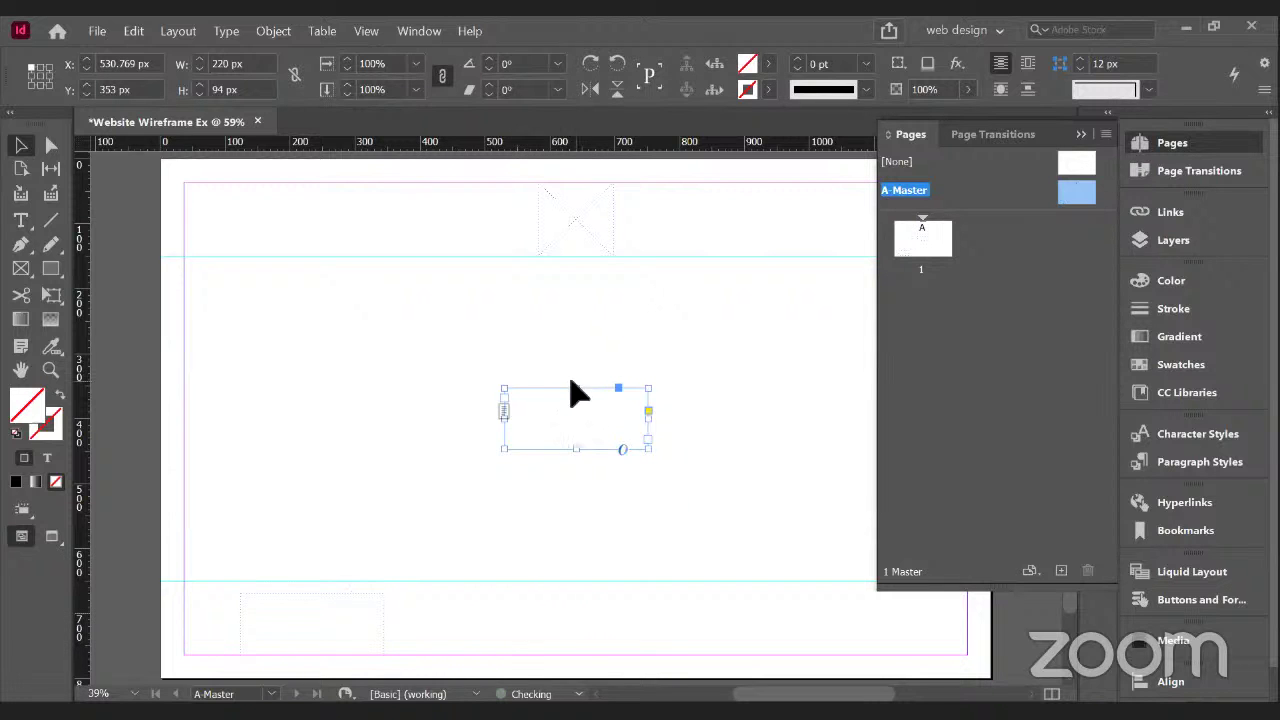
drag(563, 388, 531, 596)
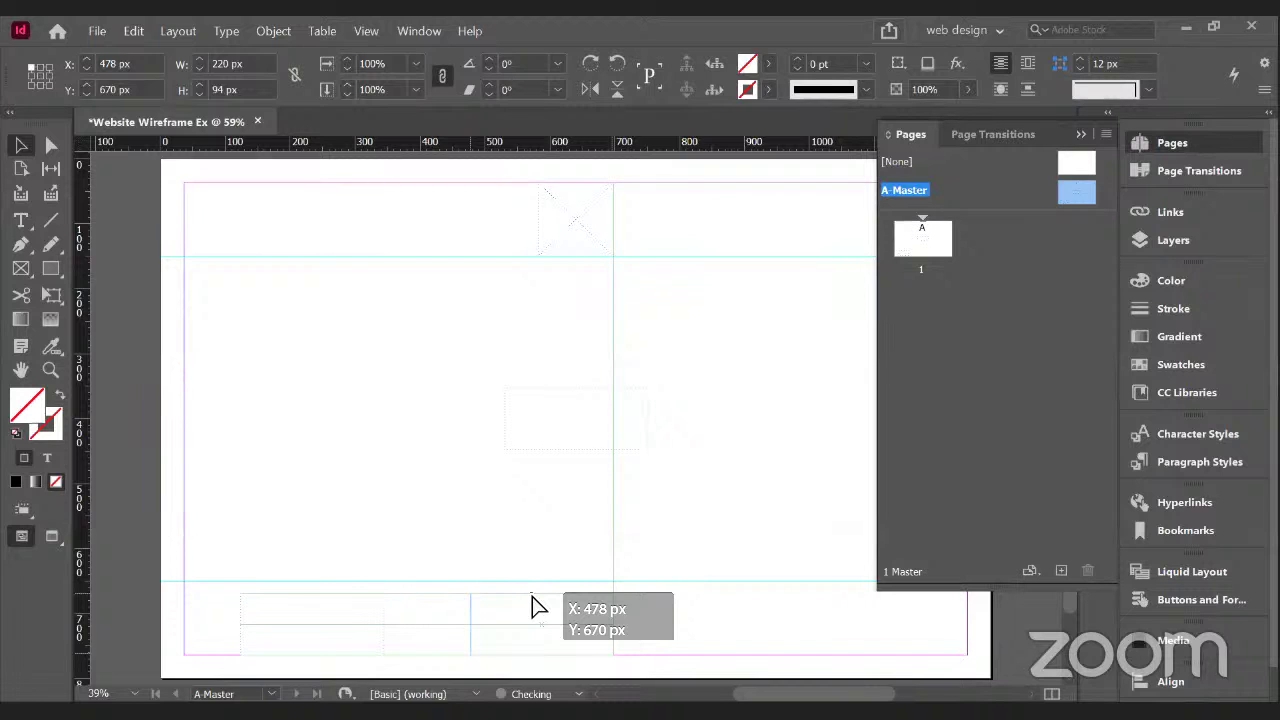
drag(531, 594, 478, 598)
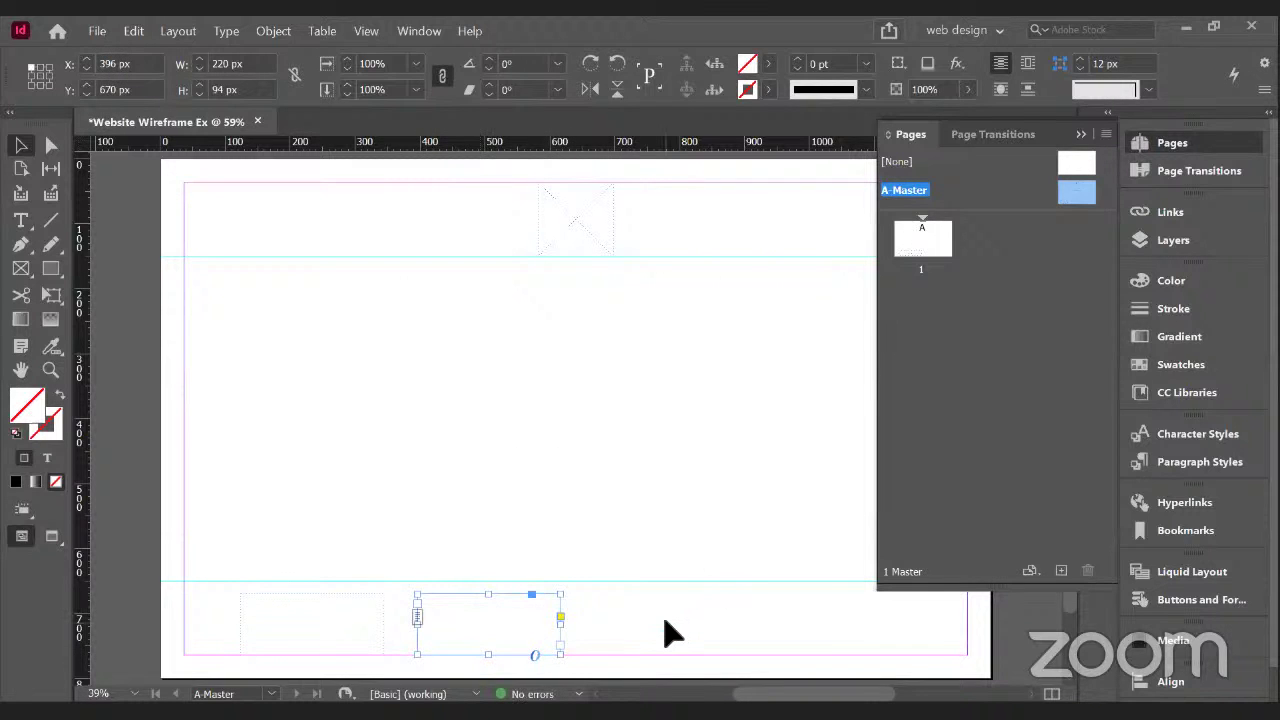
key(ctrl+v)
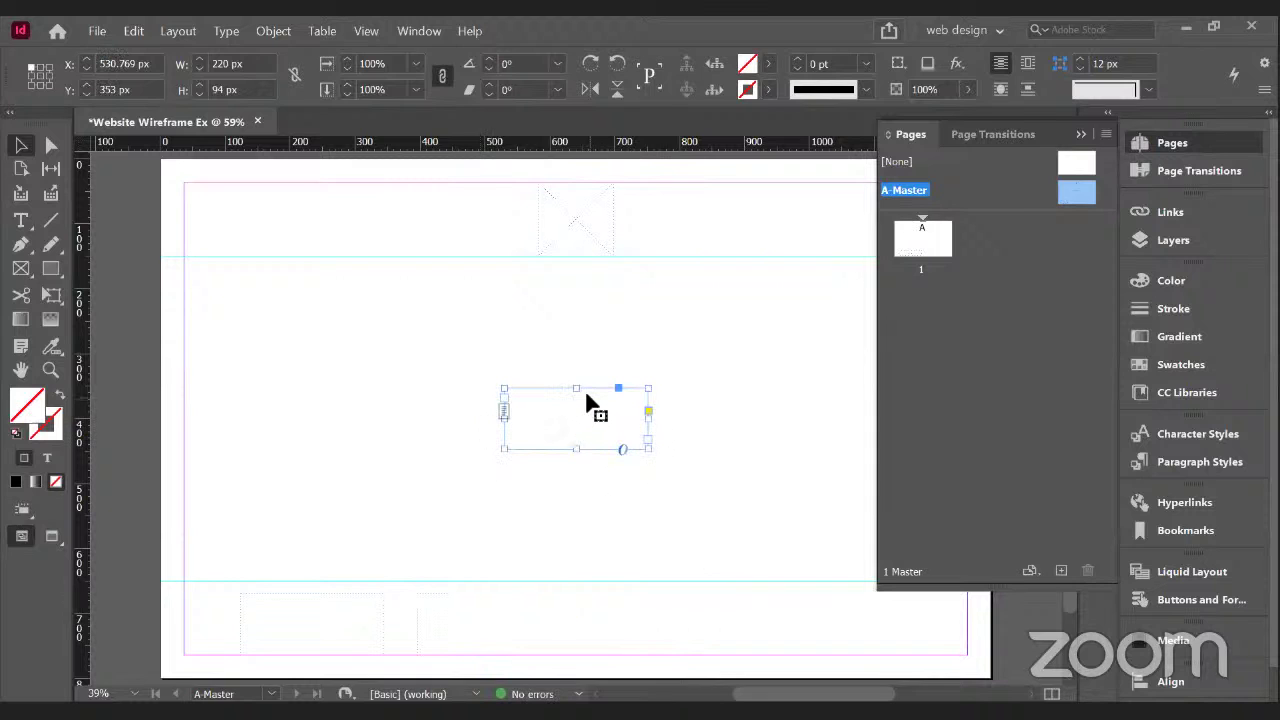
drag(586, 393, 684, 600)
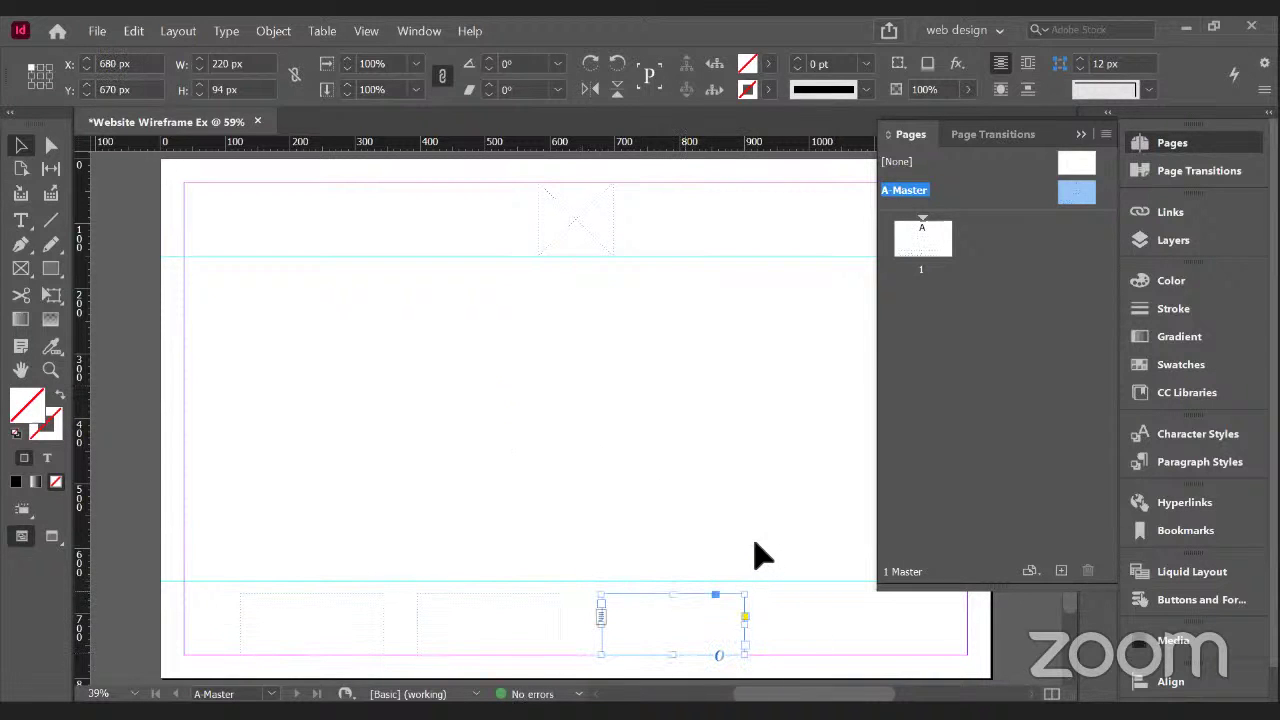
key(ctrl+z)
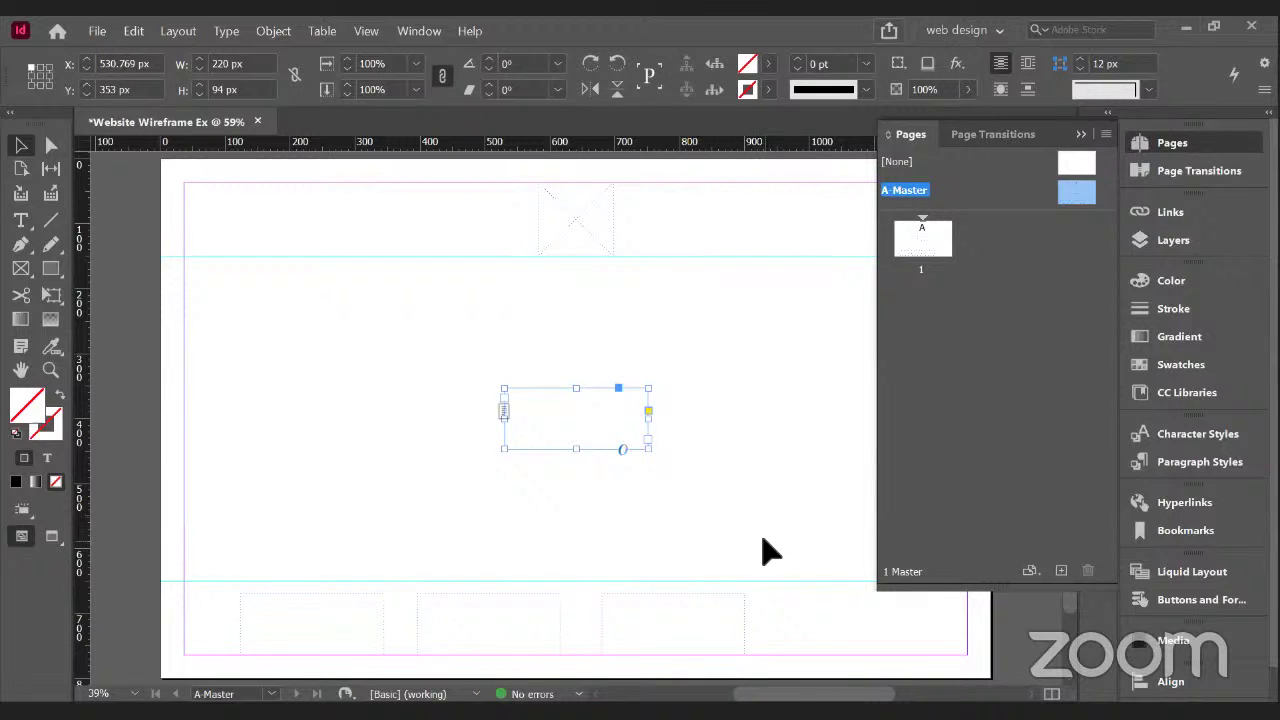
drag(589, 383, 866, 596)
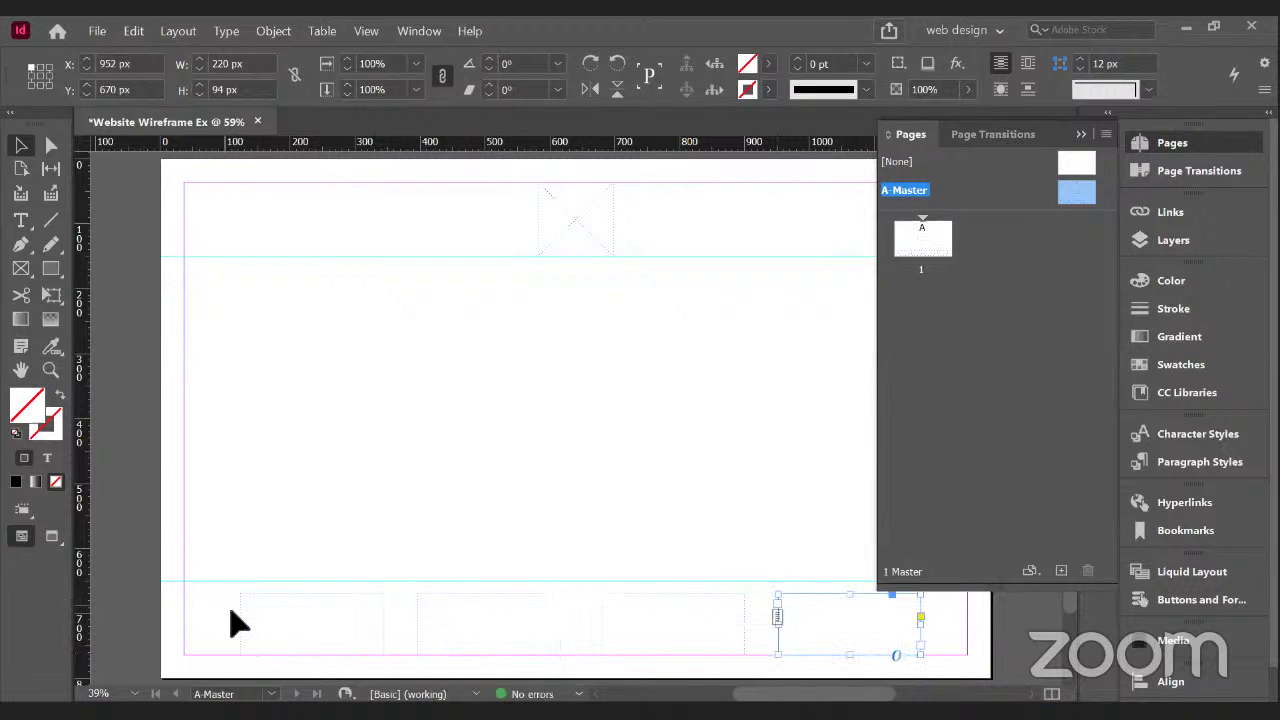
- Select all four footer text frames and distribute the horizontal spacing between them evenly
drag(215, 590, 843, 663)
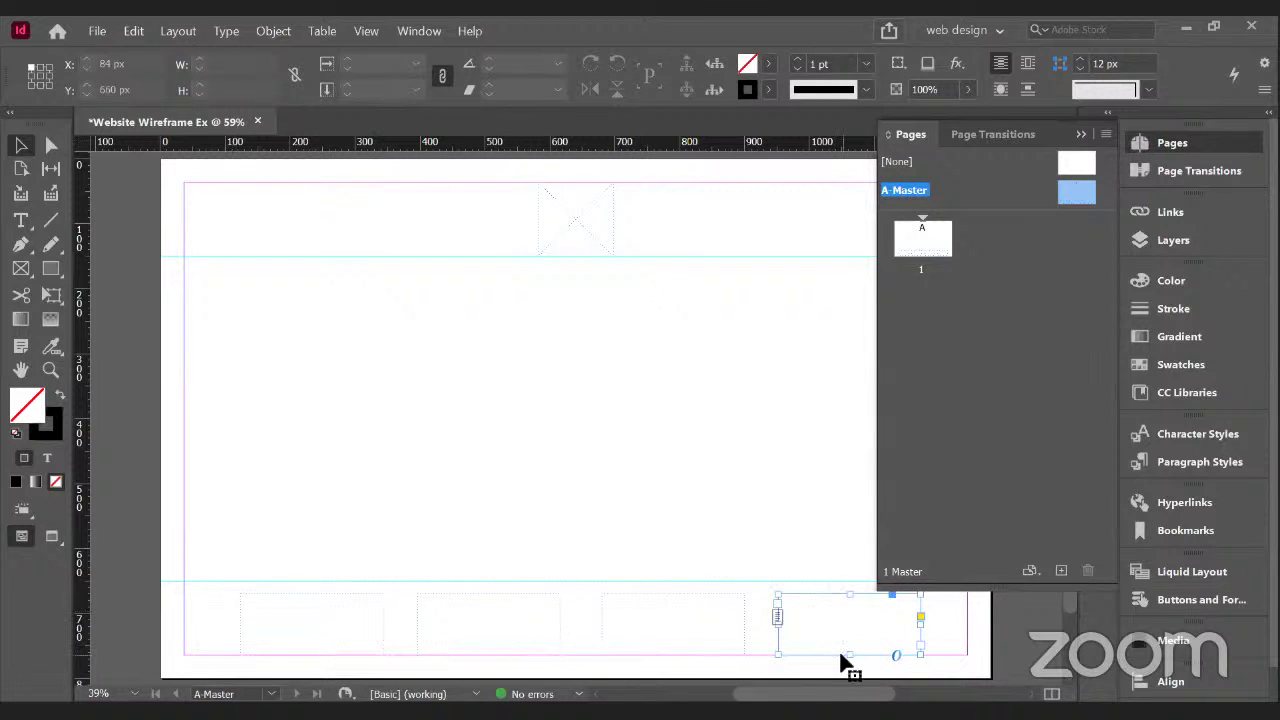
click(1180, 682)
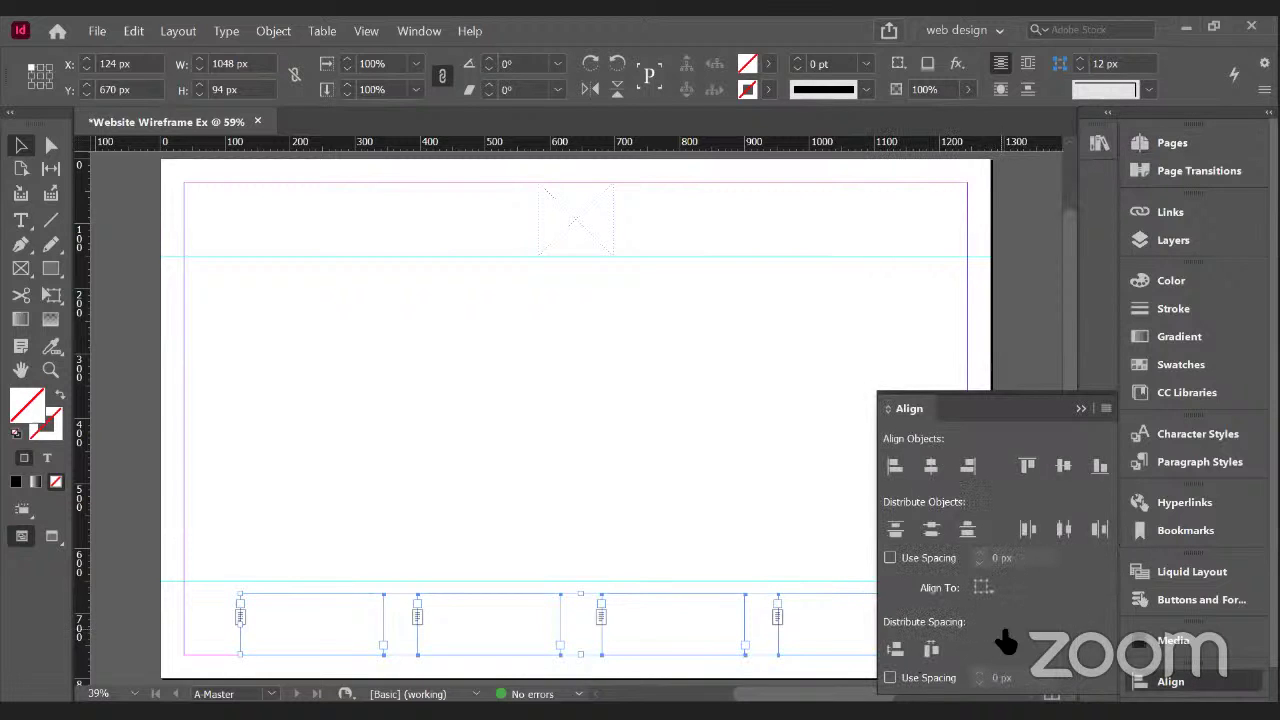
click(931, 650)
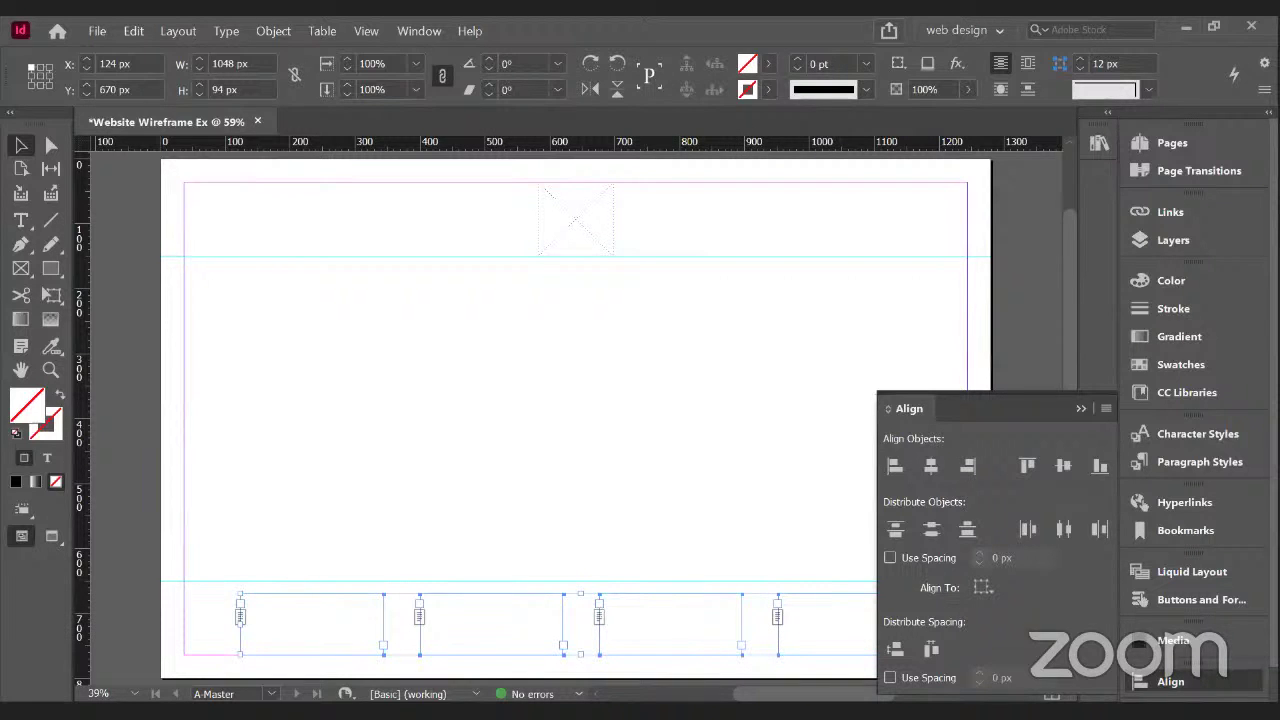
scroll(1195, 410, down, 1)
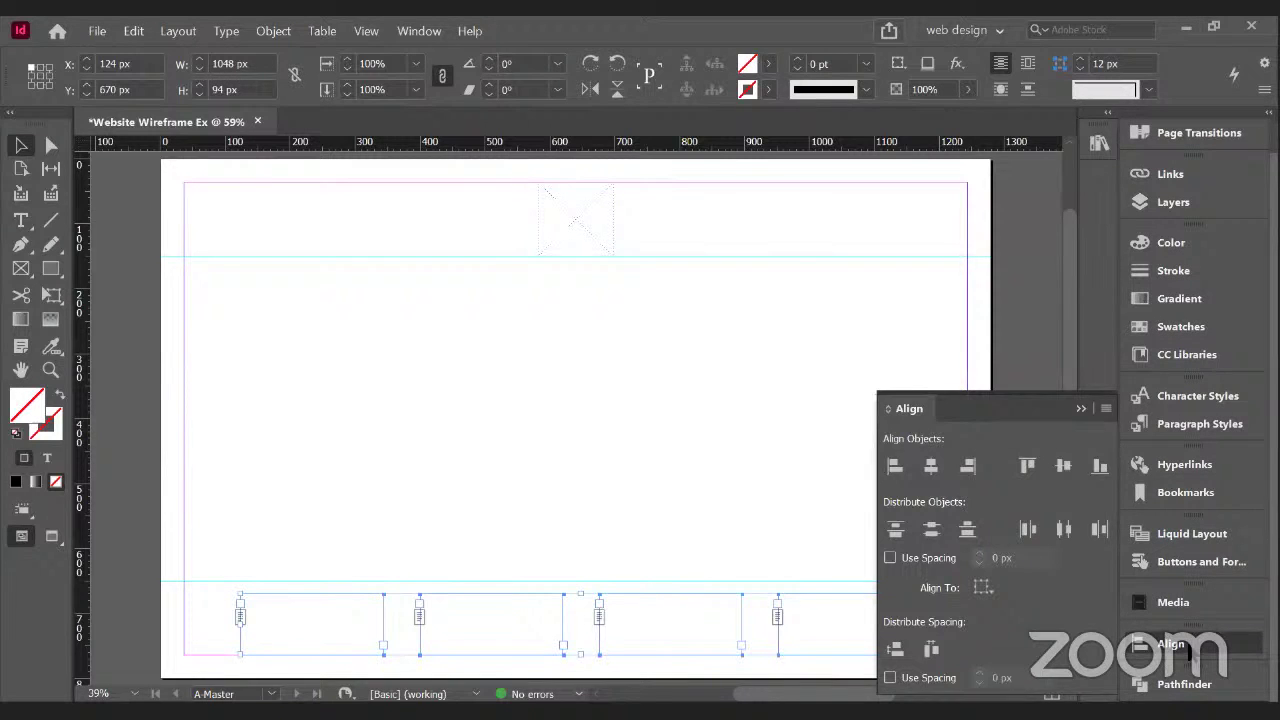
click(1188, 648)
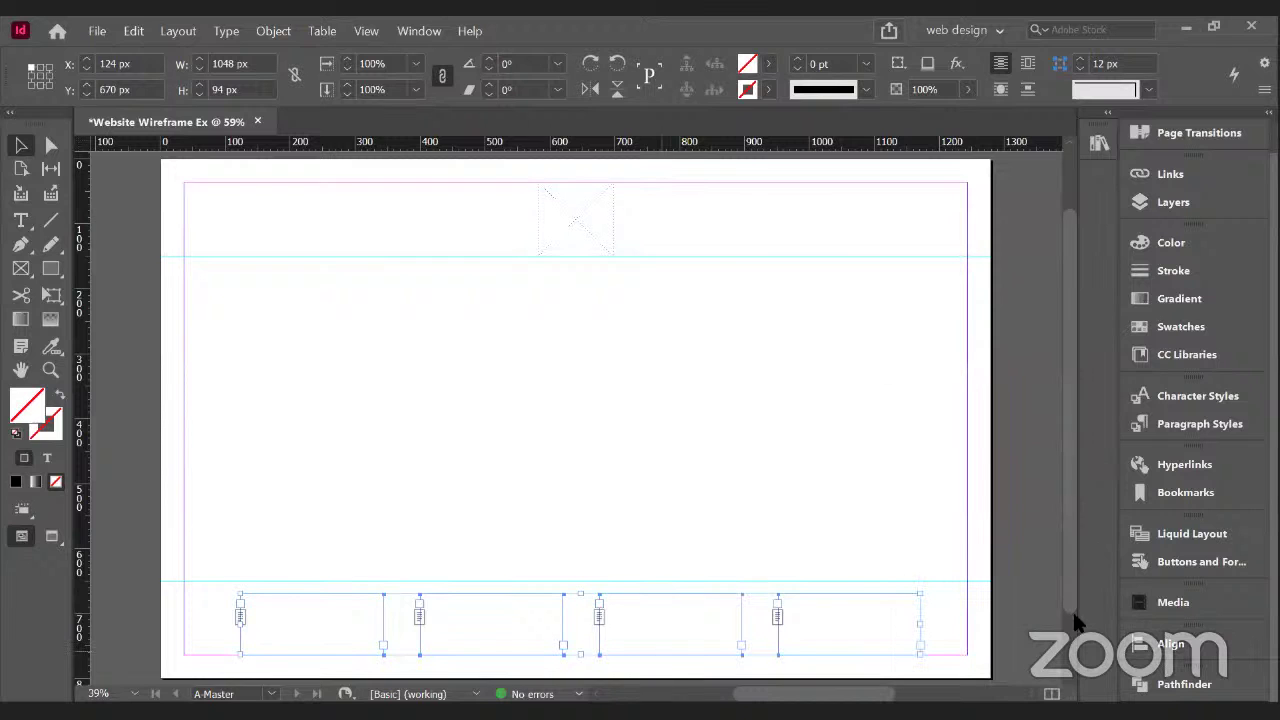
- Center the row of four footer text frames horizontally on the master page at X 116 px
key(Left)
key(Left)
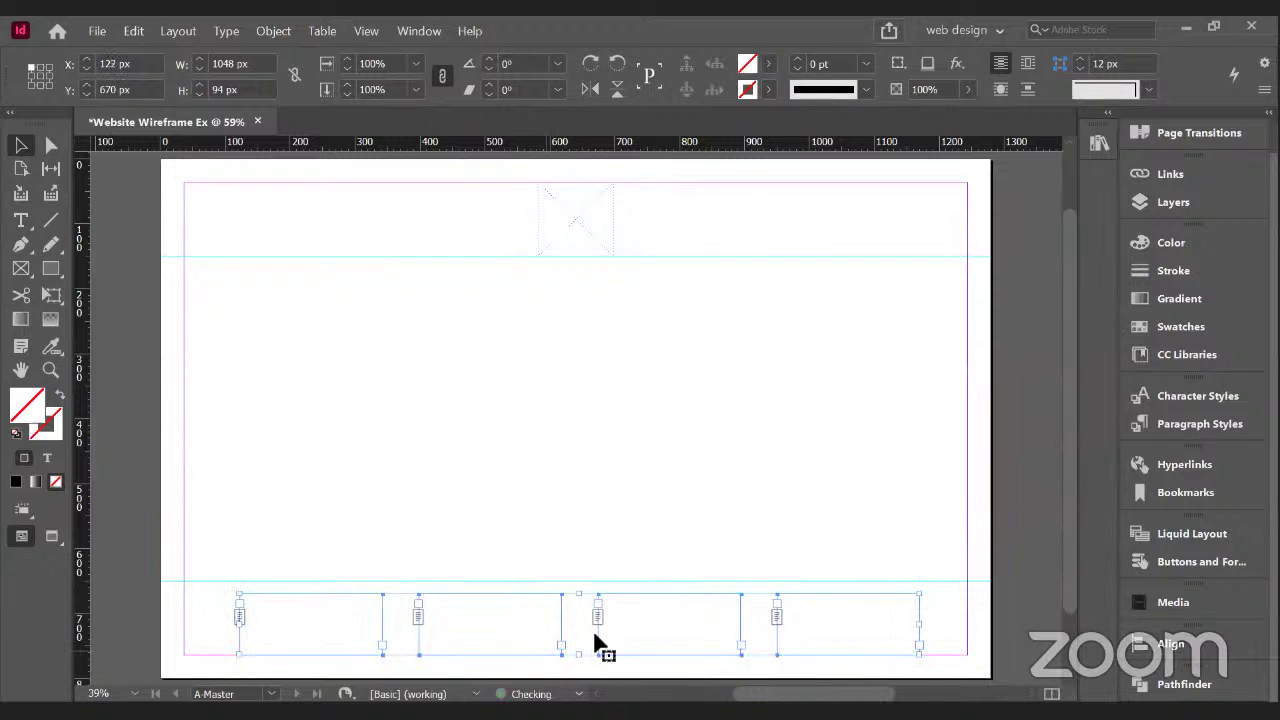
mouse_move(523, 606)
mouse_down()
mouse_move(566, 617)
mouse_move(527, 615)
mouse_up()
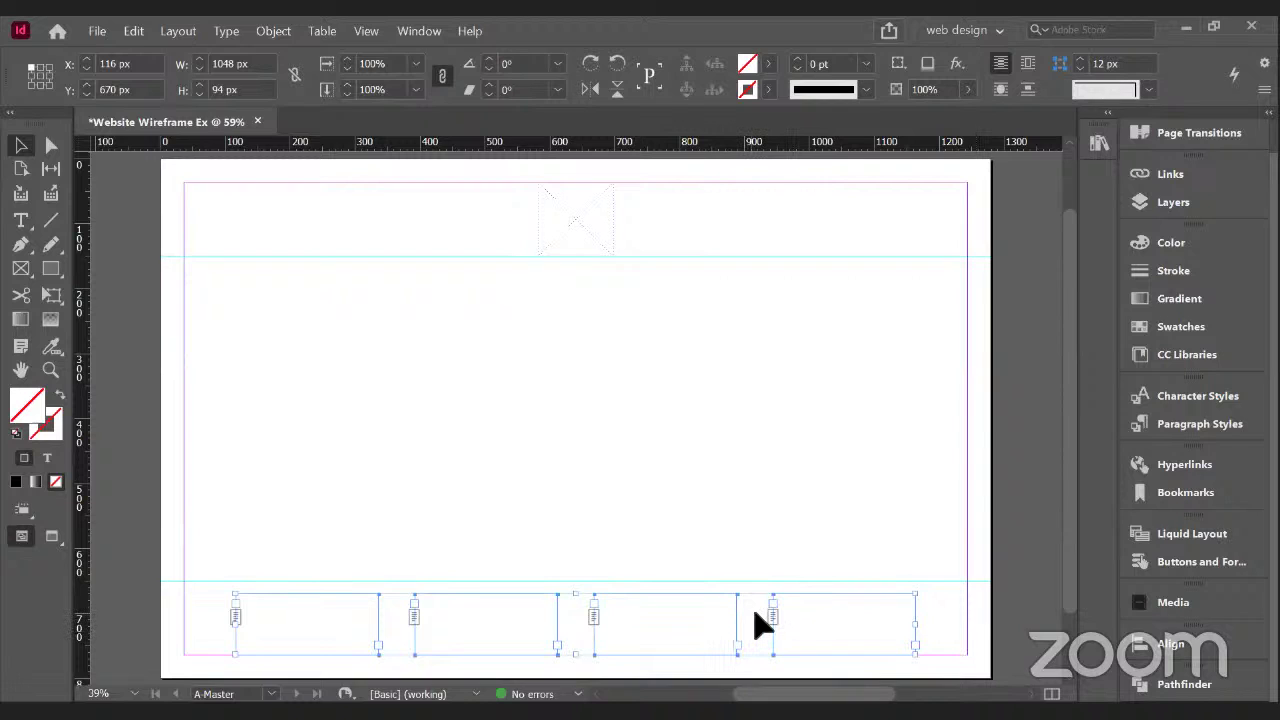
- Enter "Contact Info HERE" in the first footer text frame and "About Info HERE" in the second
double_click(284, 626)
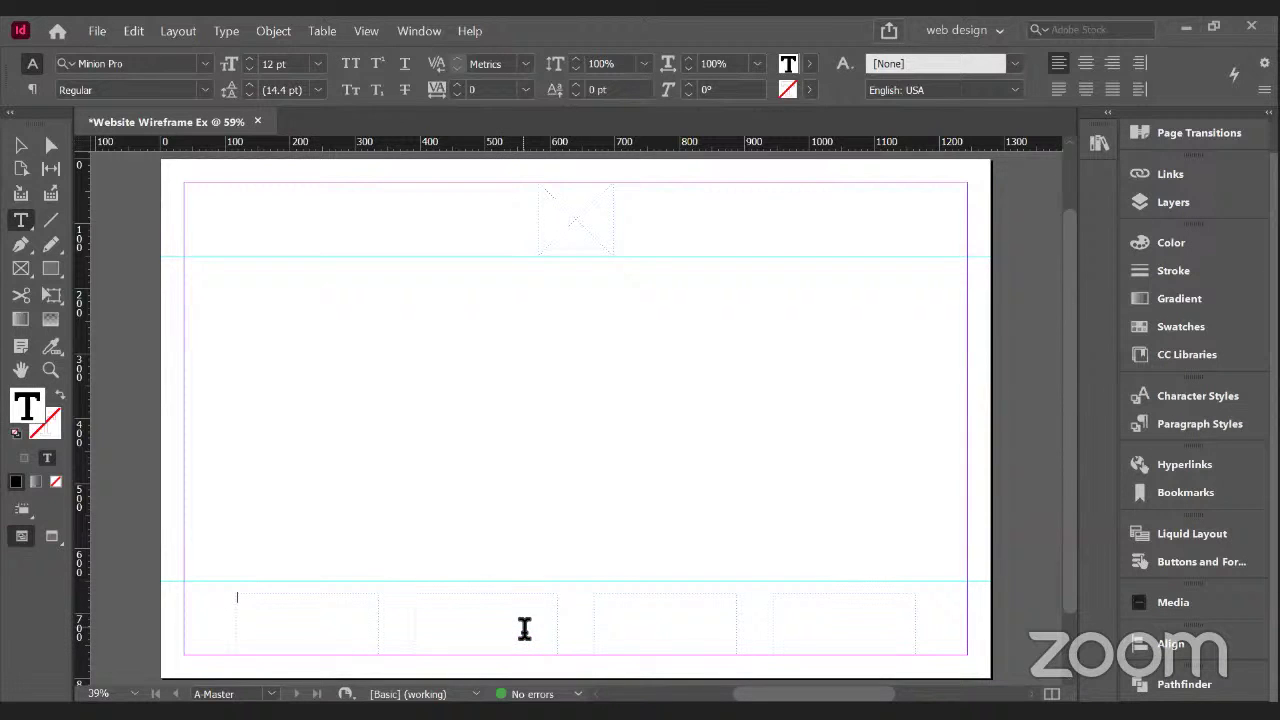
text(Contact Info)
key(BackSpace)
text(o HERE)
text(A)
text(Bou)
key(BackSpace)
key(BackSpace)
key(BackSpace)
text(bout Info HERE)
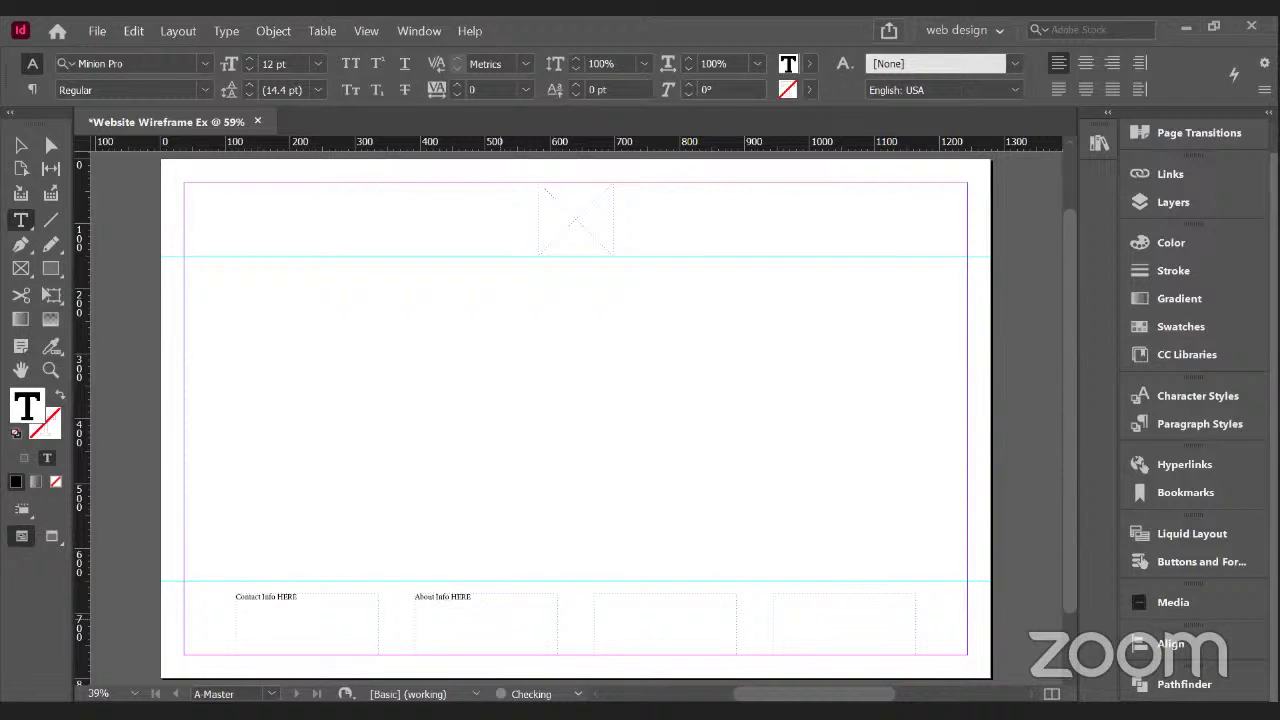
- Enter "Site Accessibility Info Here" in the third footer text frame and "Links and Things" in the fourth
click(640, 628)
text(Site Accessibility Info Here)
click(838, 617)
text(Links and Things)
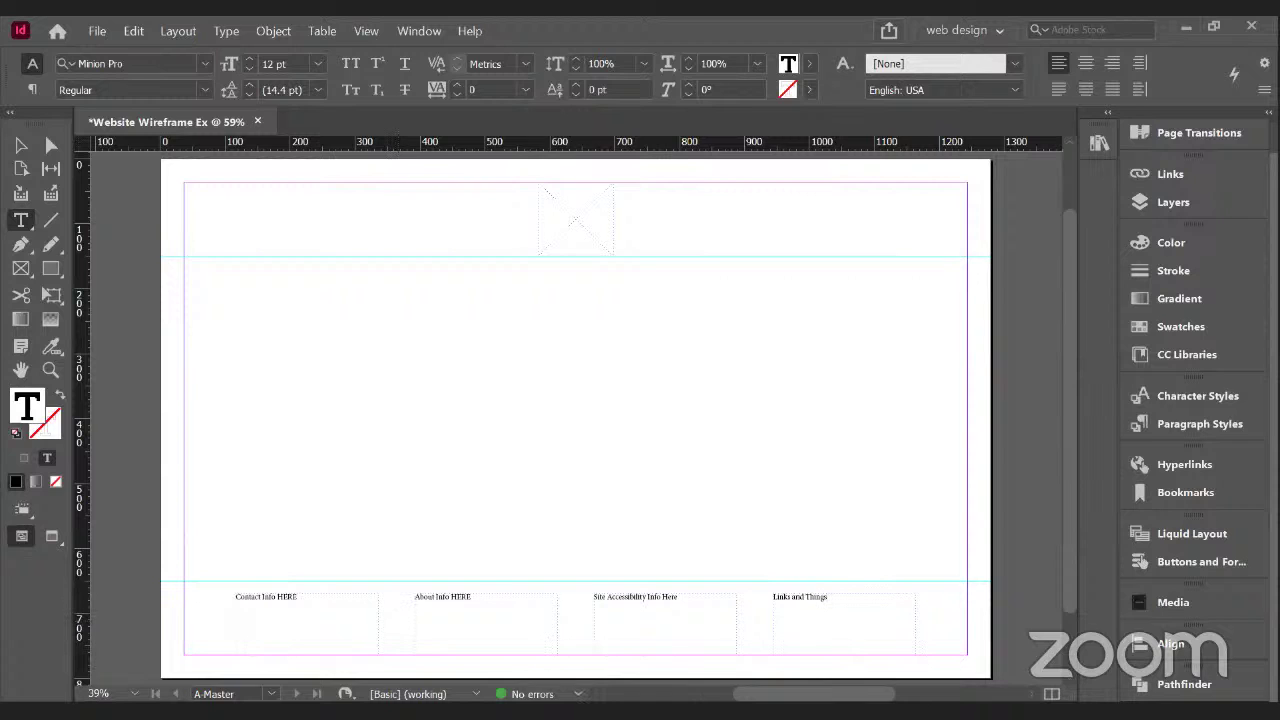
scroll(1190, 400, up, 1)
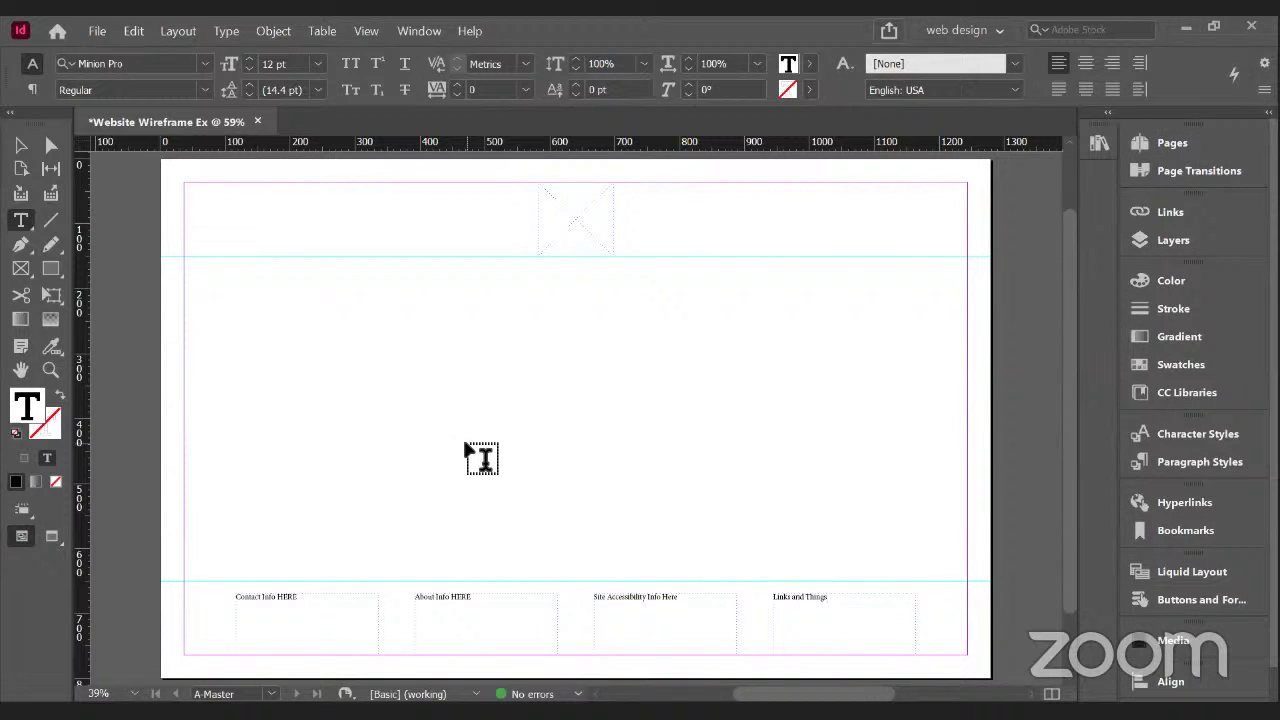
click(398, 337)
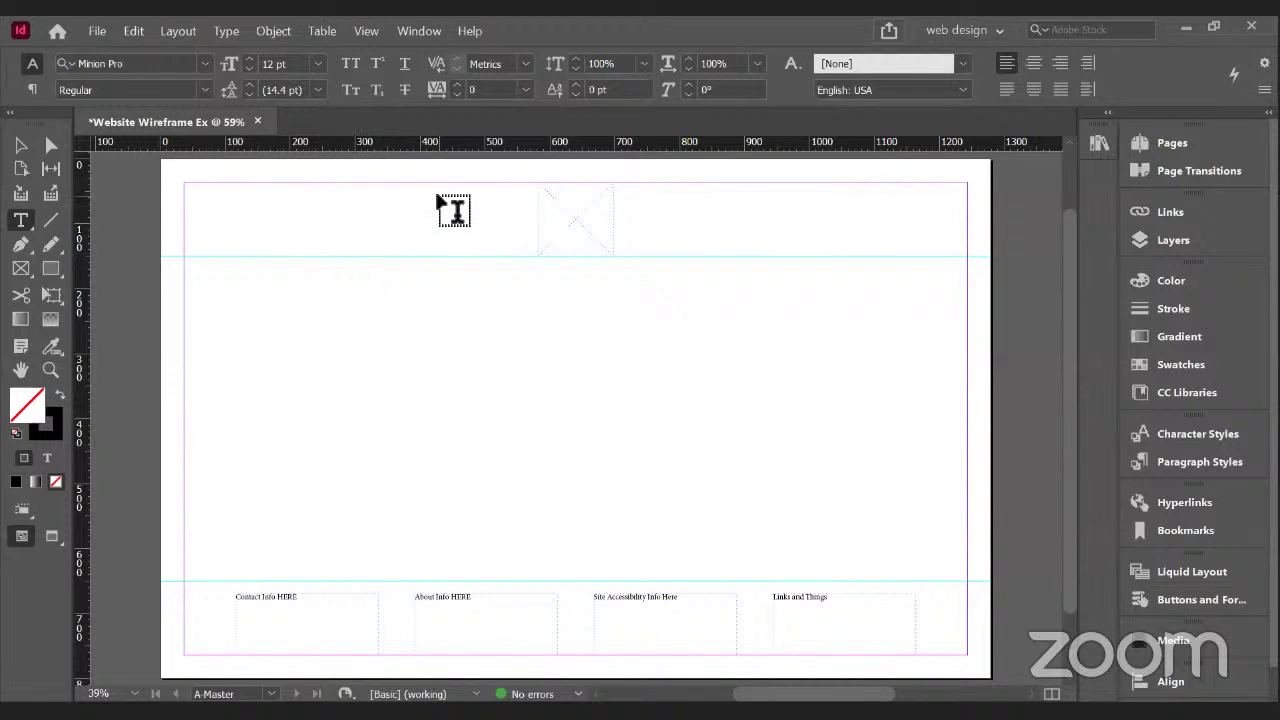
click(19, 272)
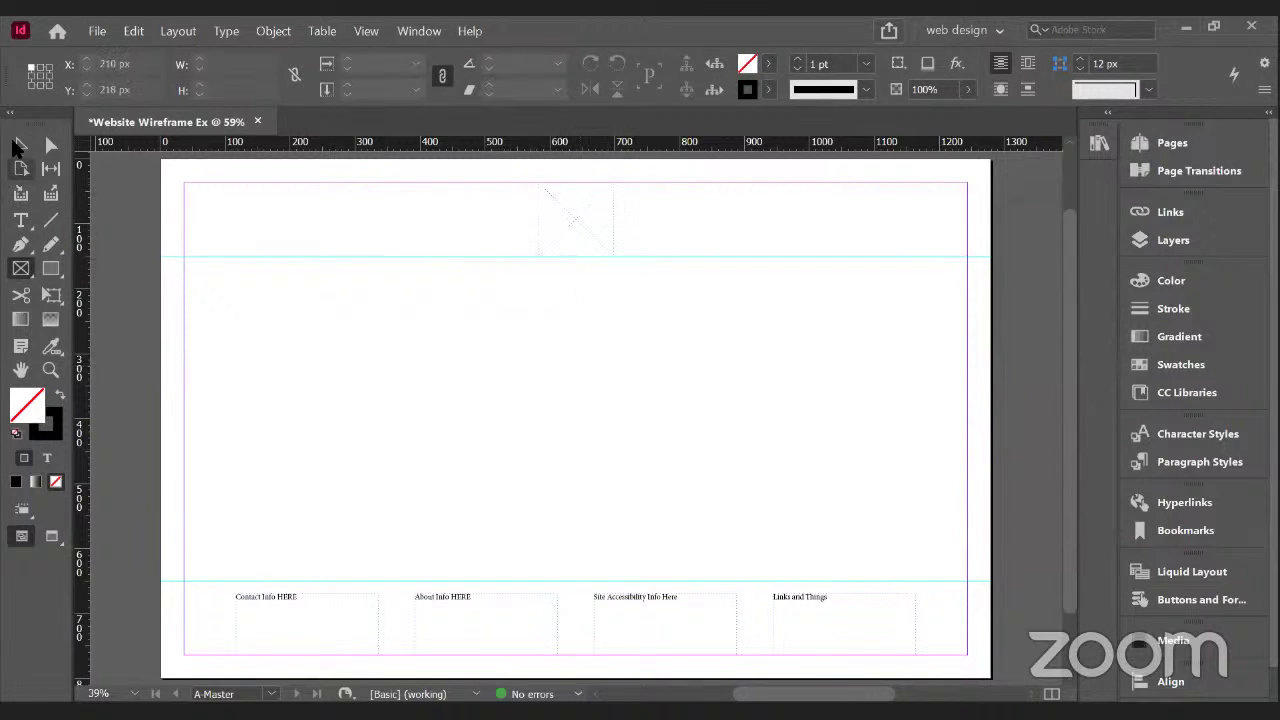
drag(586, 235, 729, 308)
drag(755, 361, 906, 508)
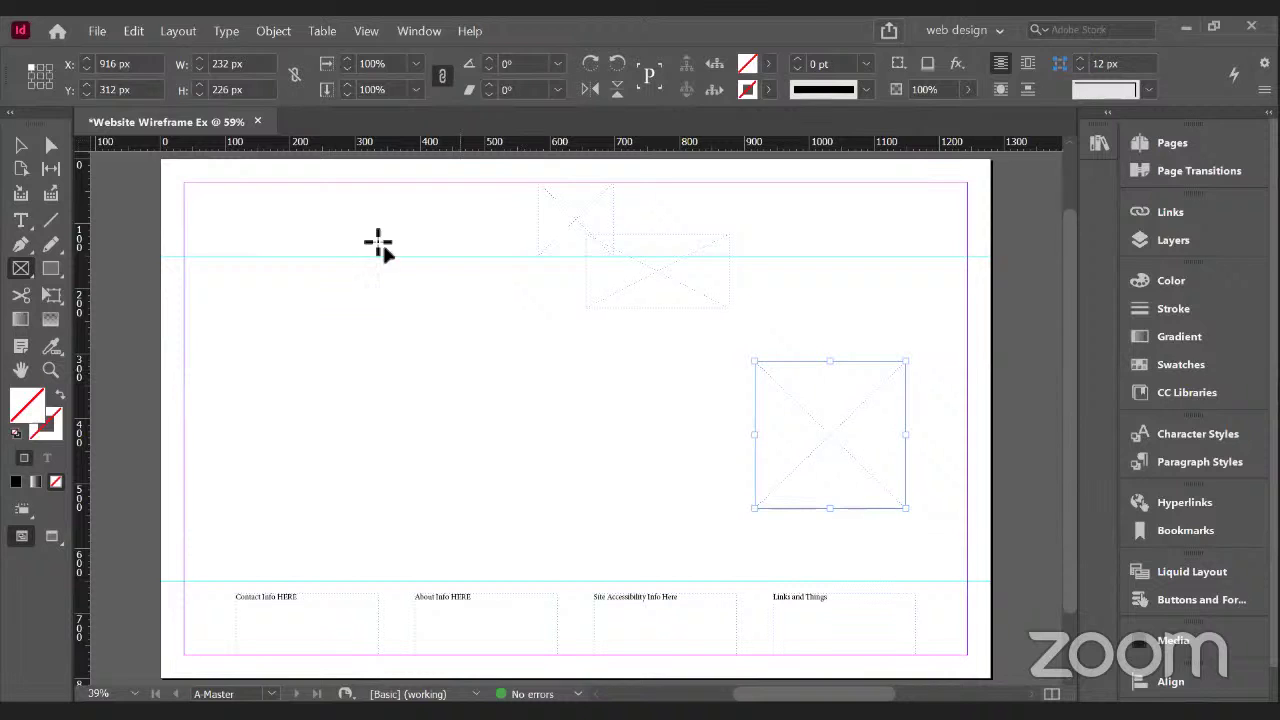
click(20, 148)
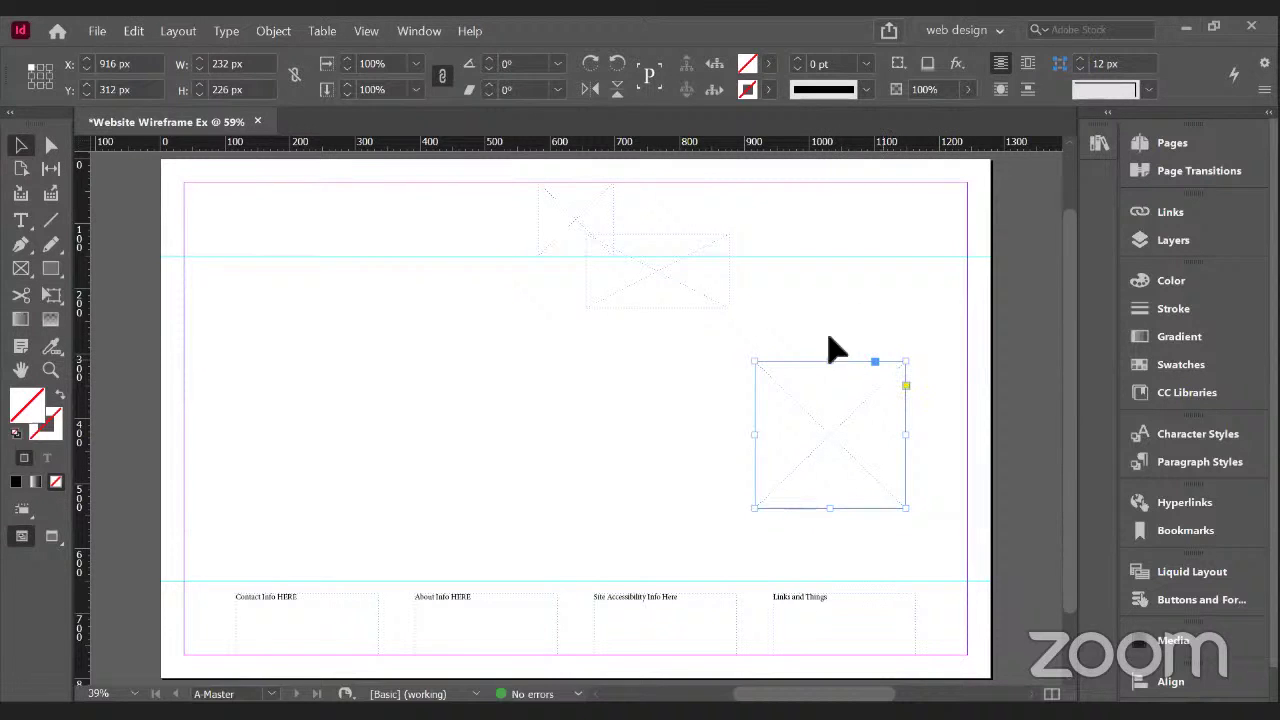
key(Delete)
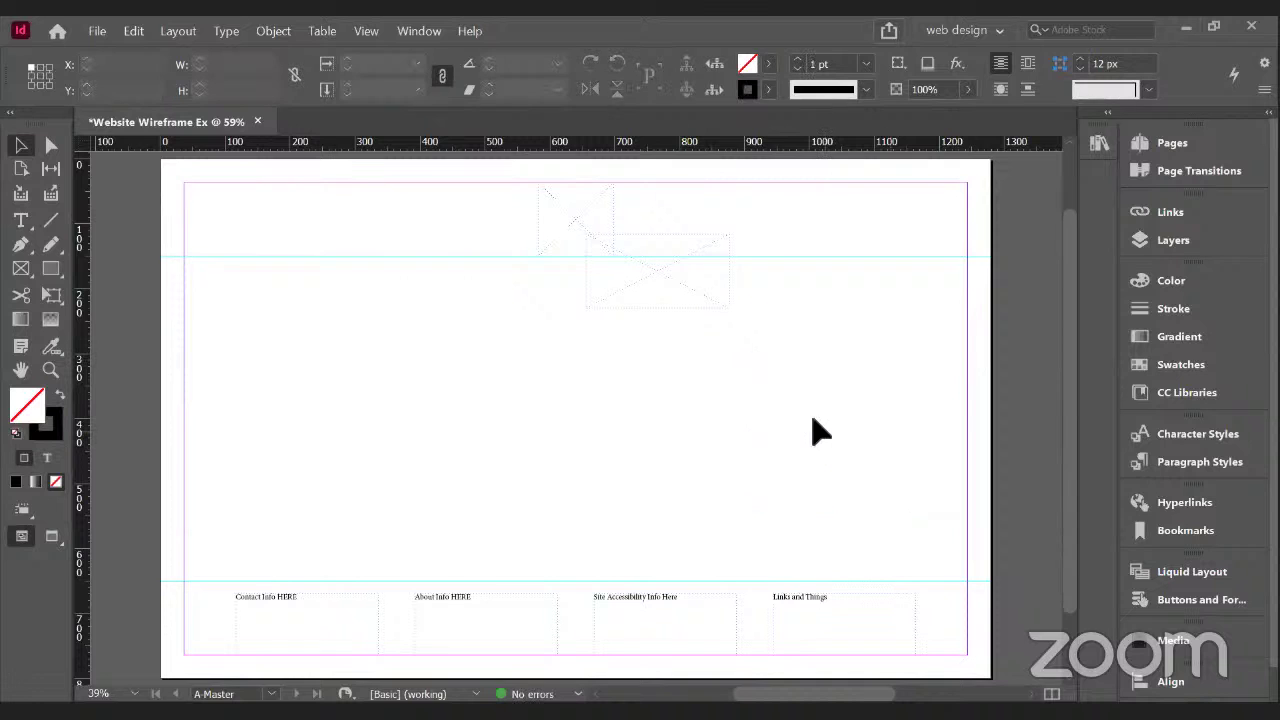
click(691, 298)
key(Delete)
- Draw a rectangle of about 1208 x 26 px between the side margins, directly above the upper guide at X 36 px, Y 124 px
click(51, 269)
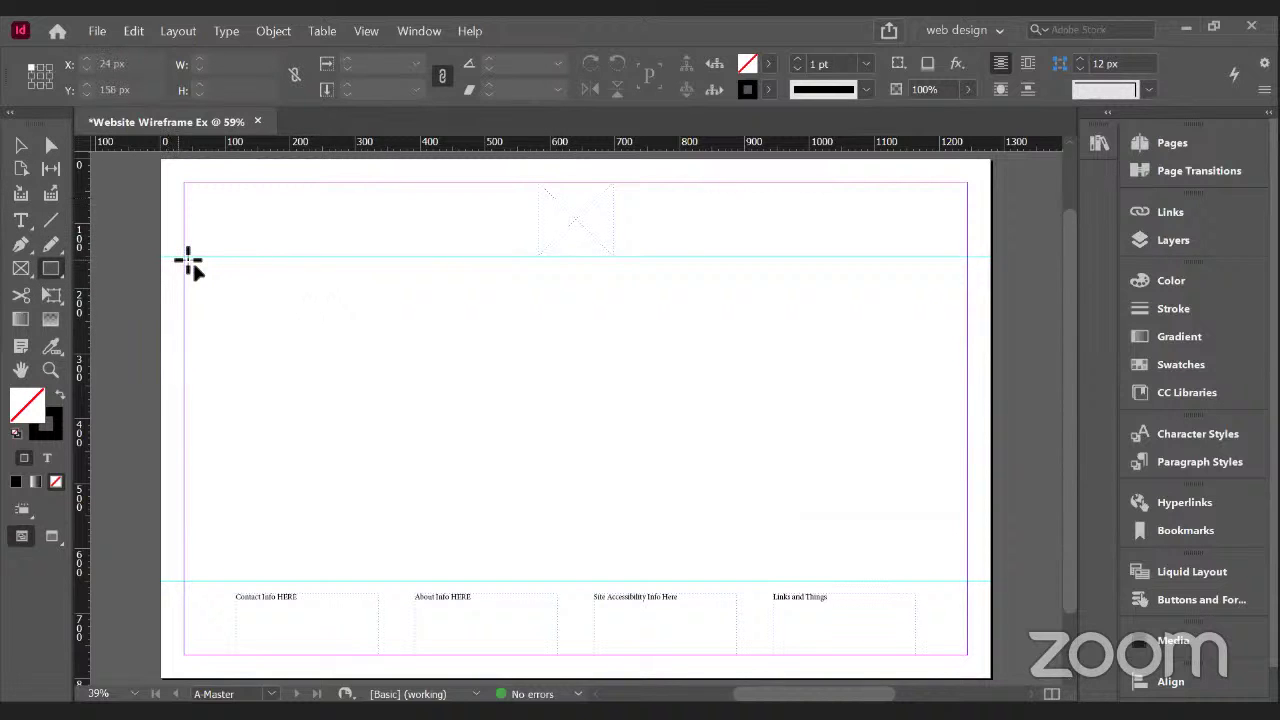
drag(188, 244, 974, 265)
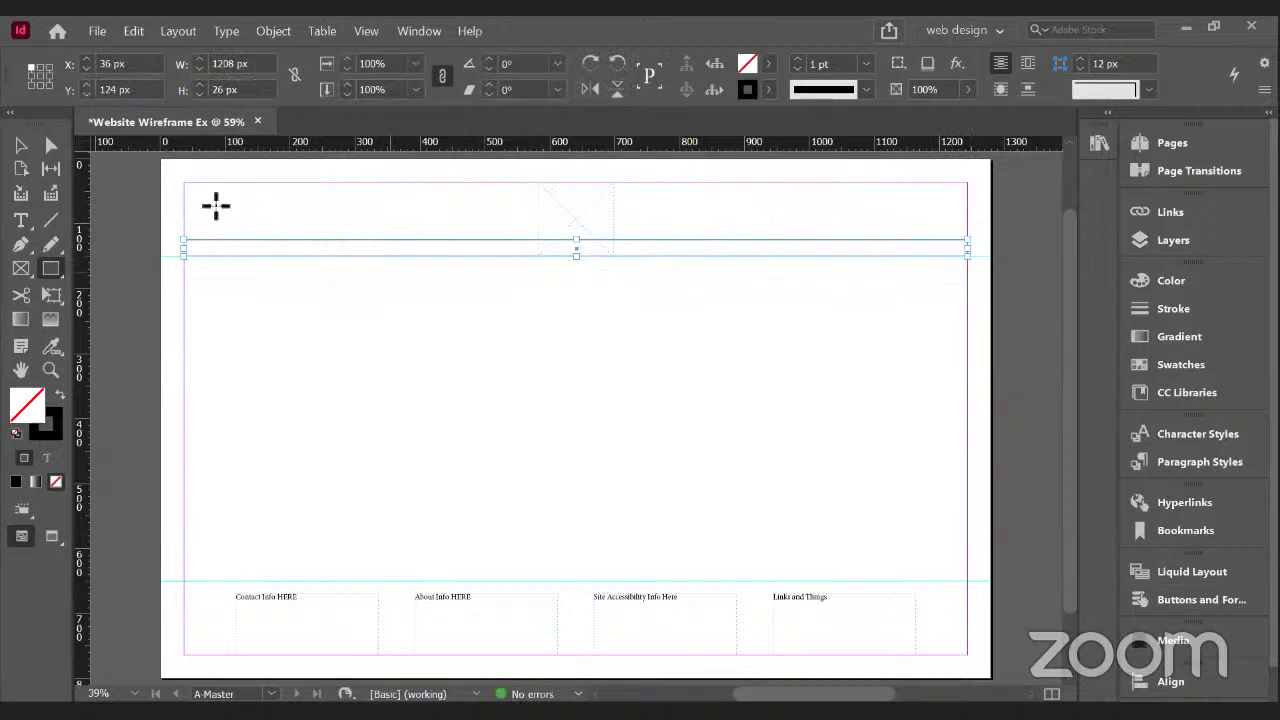
- Display the document's color swatches and enlarge their list enough to show every swatch
click(1171, 283)
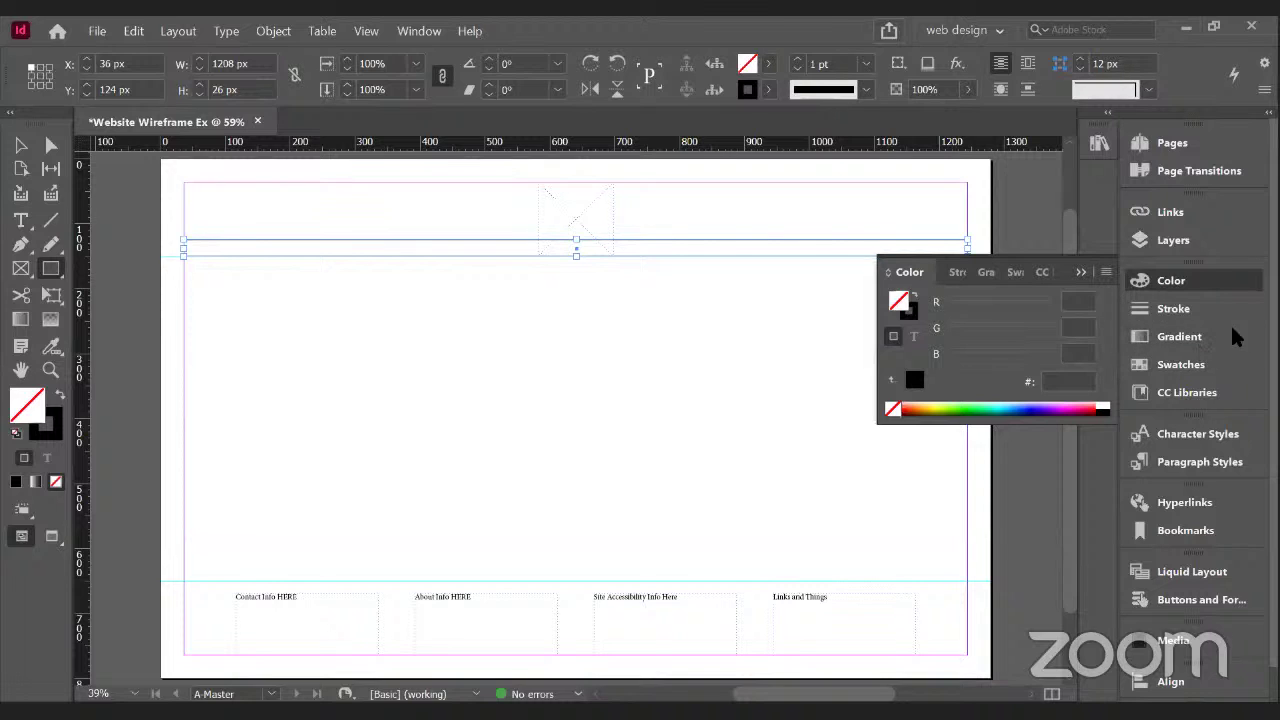
click(1196, 396)
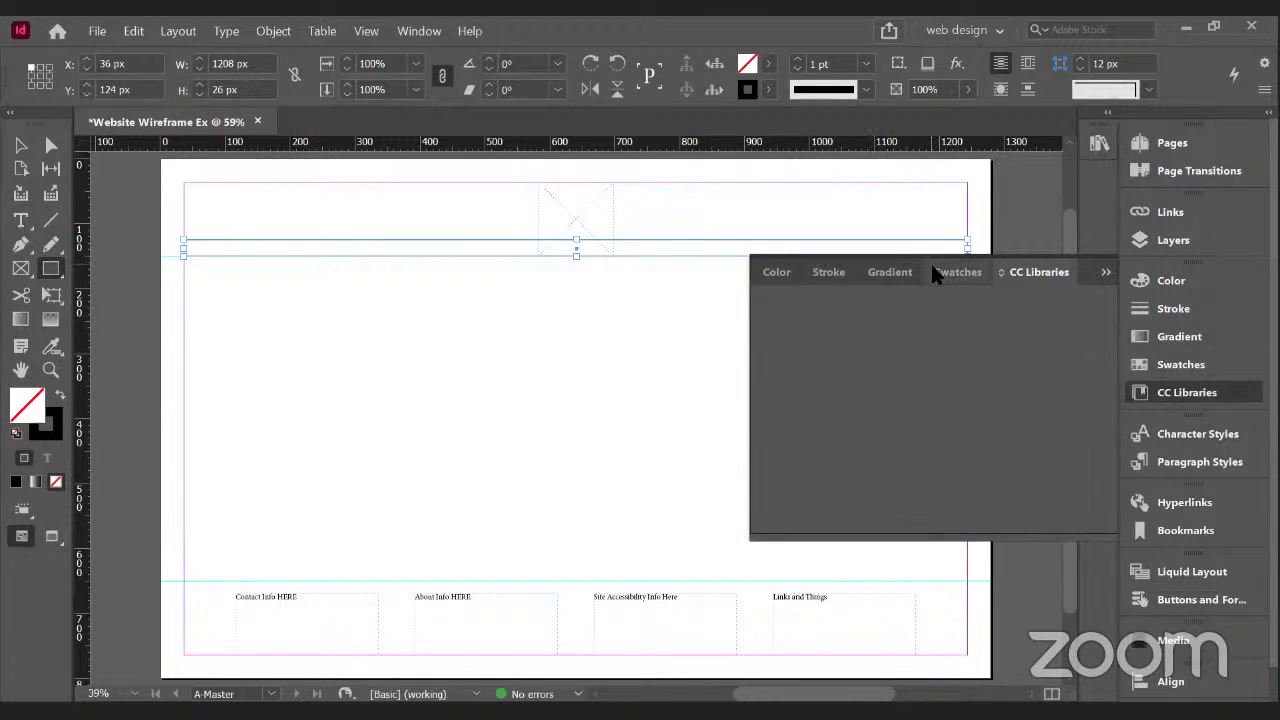
drag(944, 270, 950, 276)
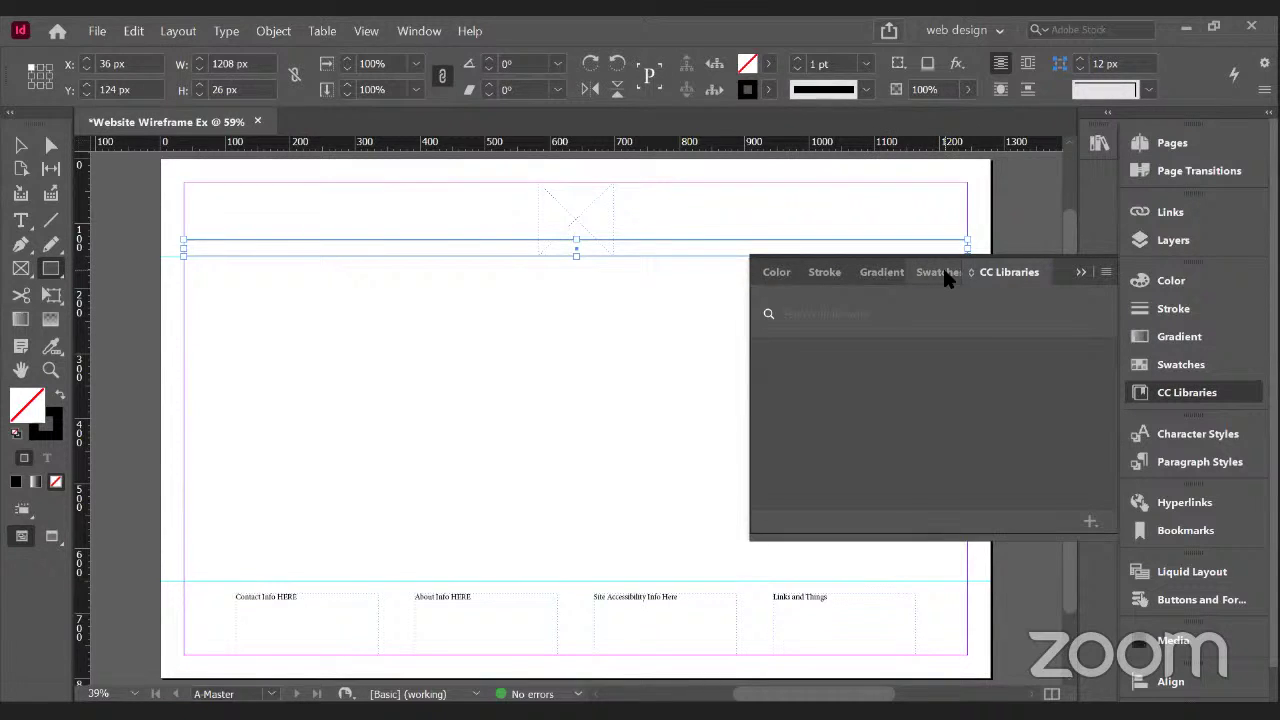
click(940, 272)
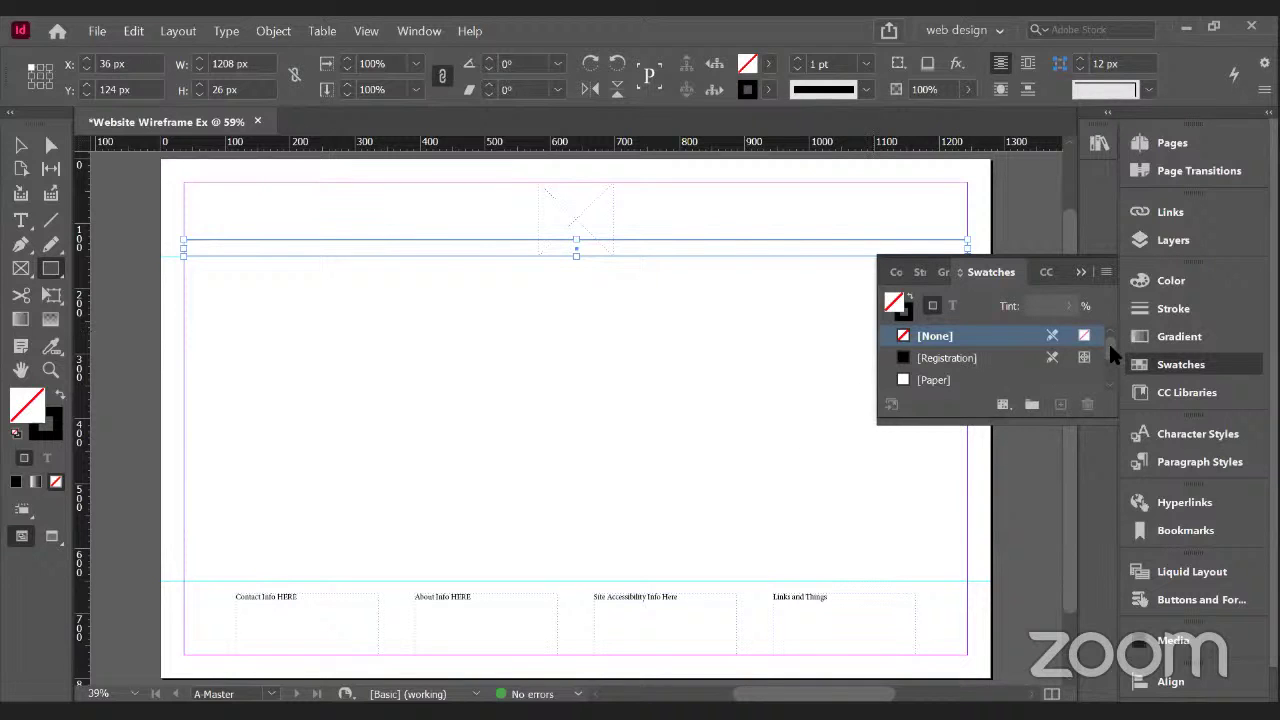
drag(1031, 424, 1040, 606)
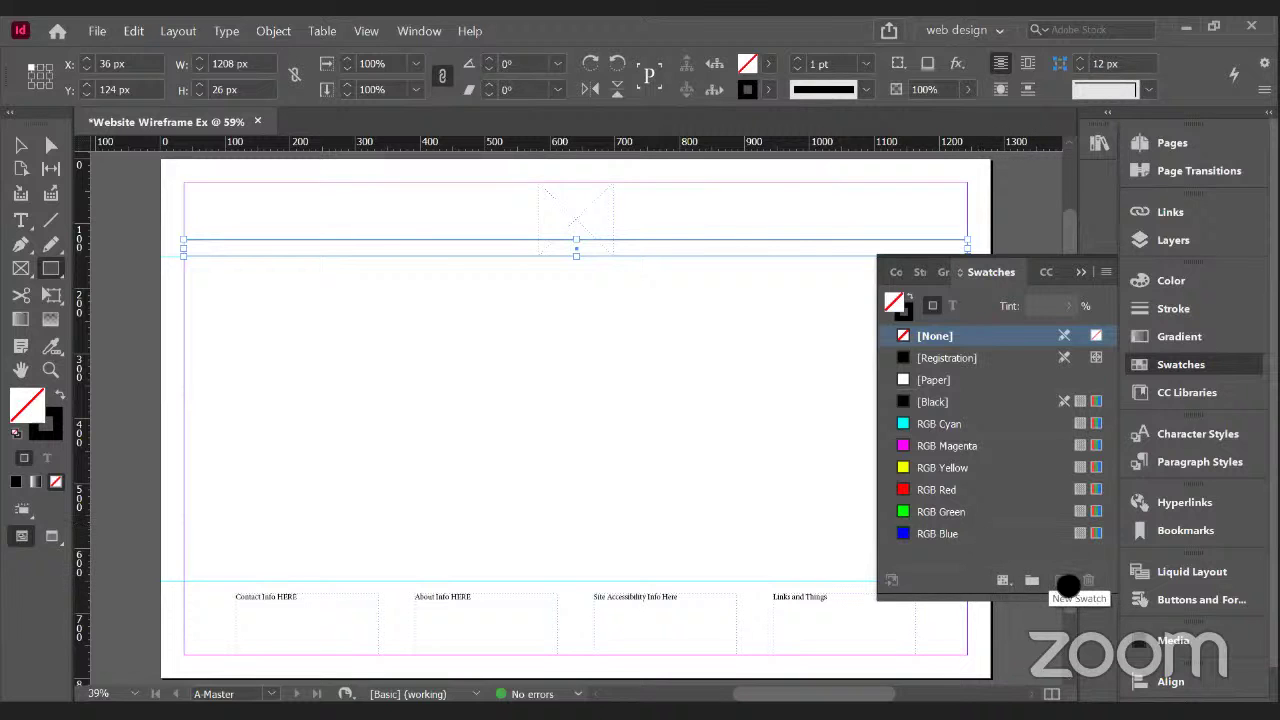
- Create a process RGB color swatch with R=100, G=56, B=162 and fill the navigation bar rectangle with it
click(1104, 271)
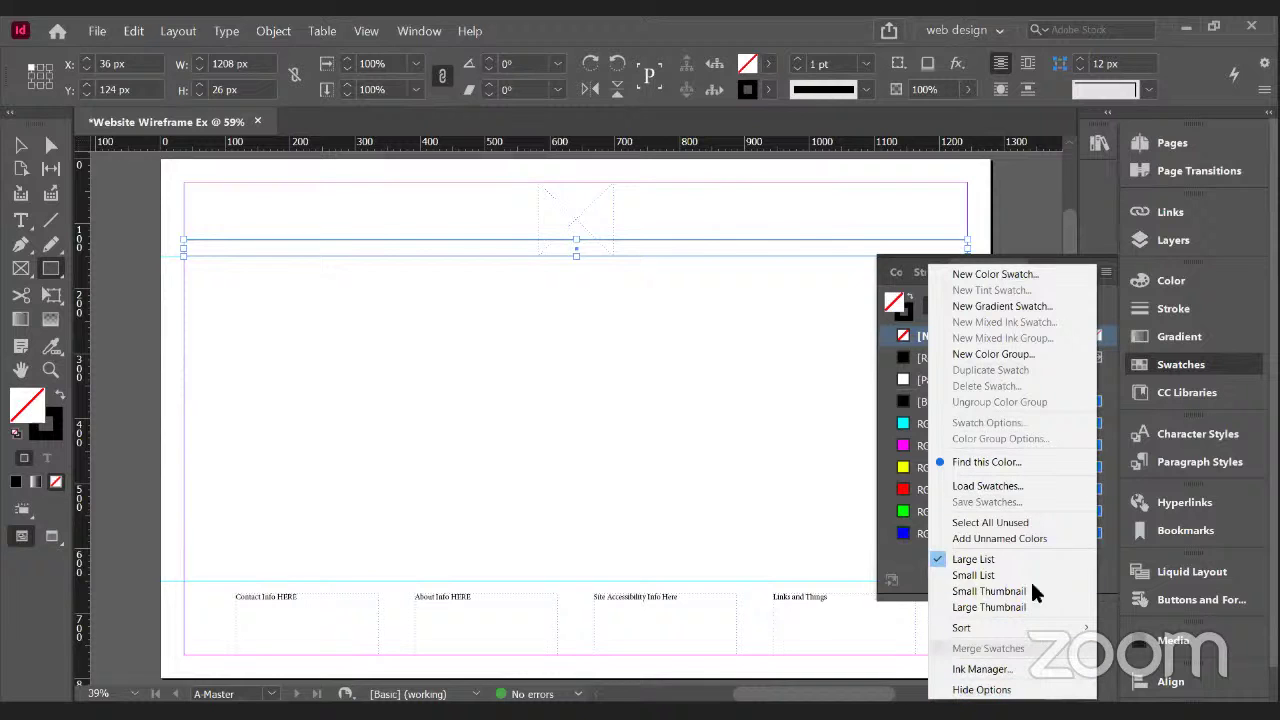
click(1036, 272)
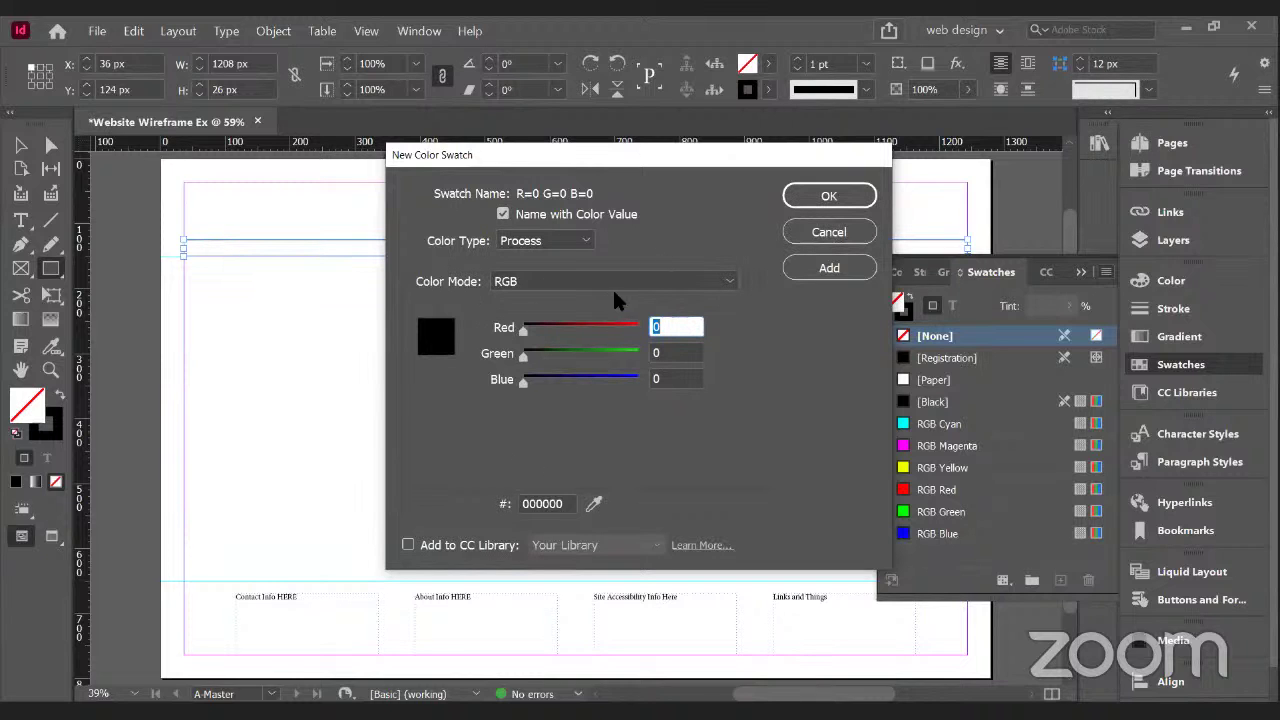
click(714, 285)
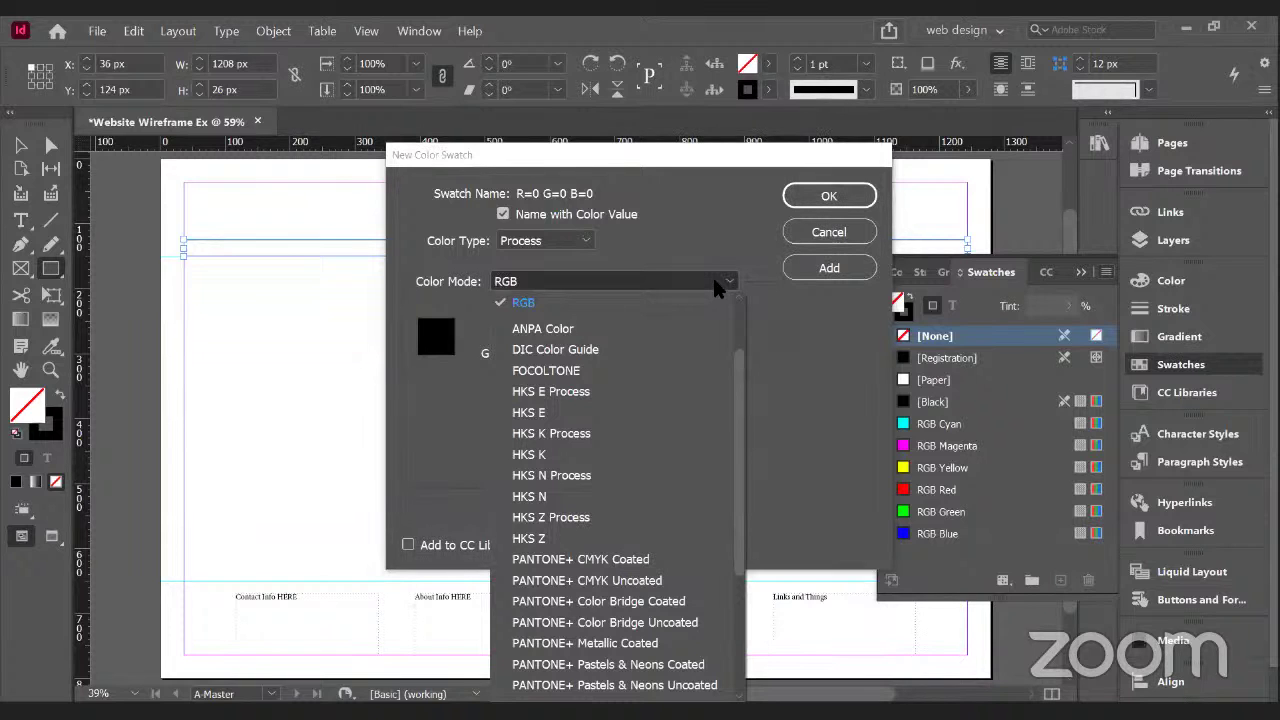
click(523, 302)
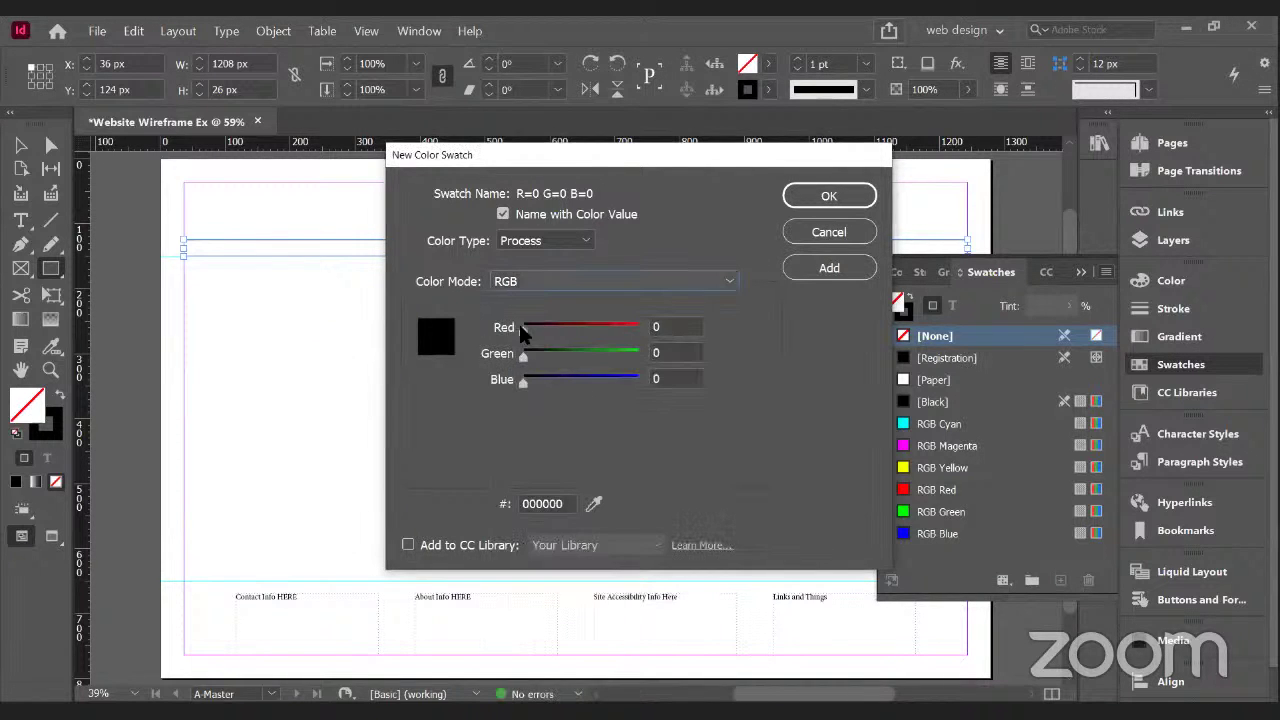
drag(520, 330, 597, 404)
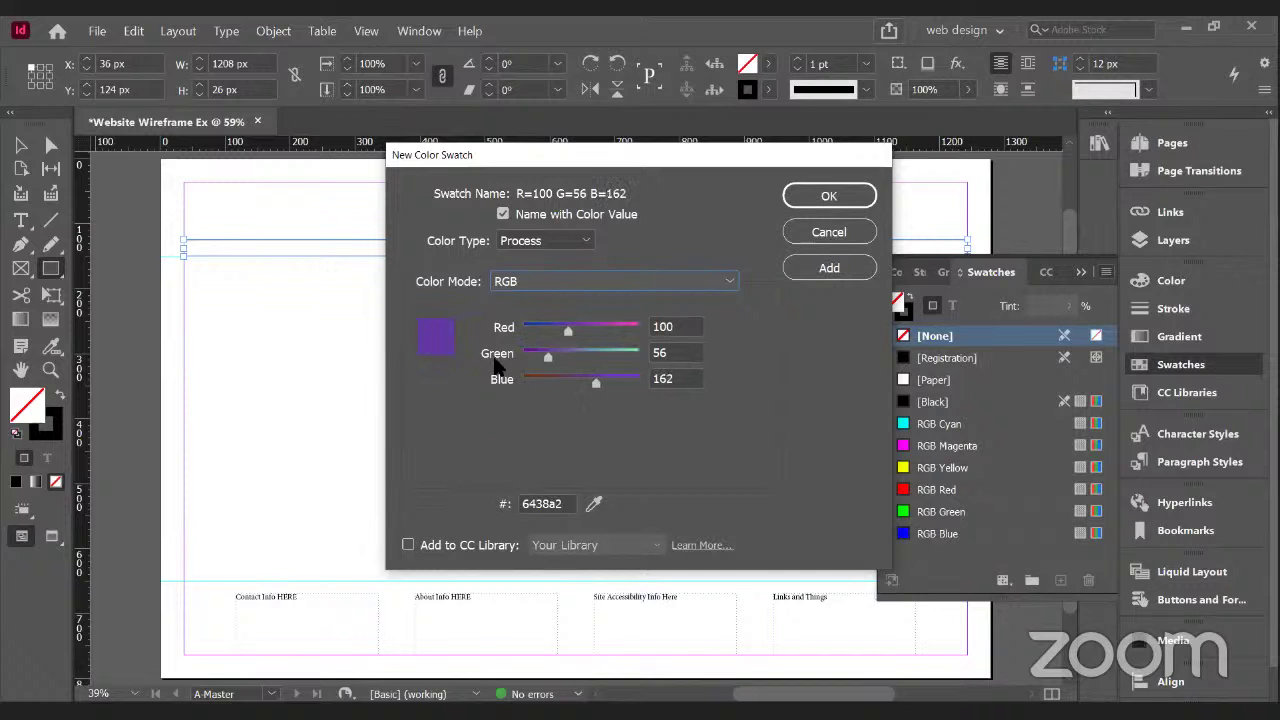
click(830, 269)
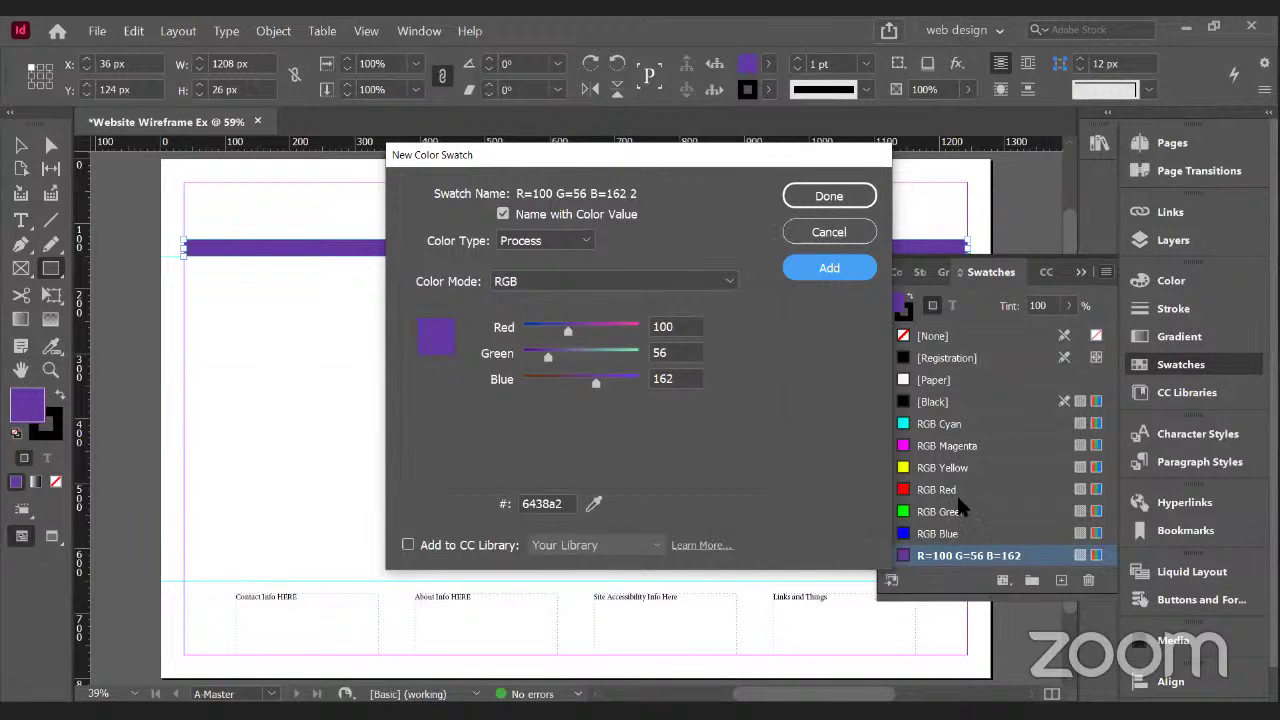
click(833, 196)
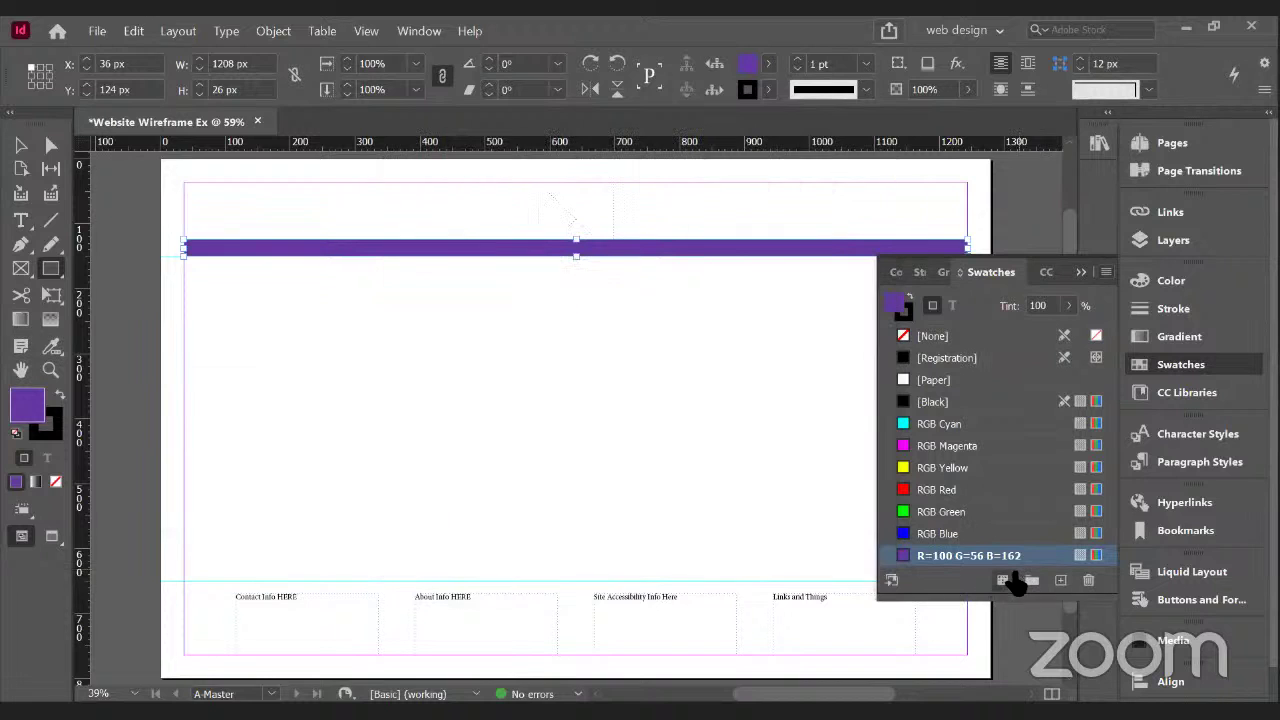
- Create a color group from the selected purple swatch, keeping the default group name
click(1002, 581)
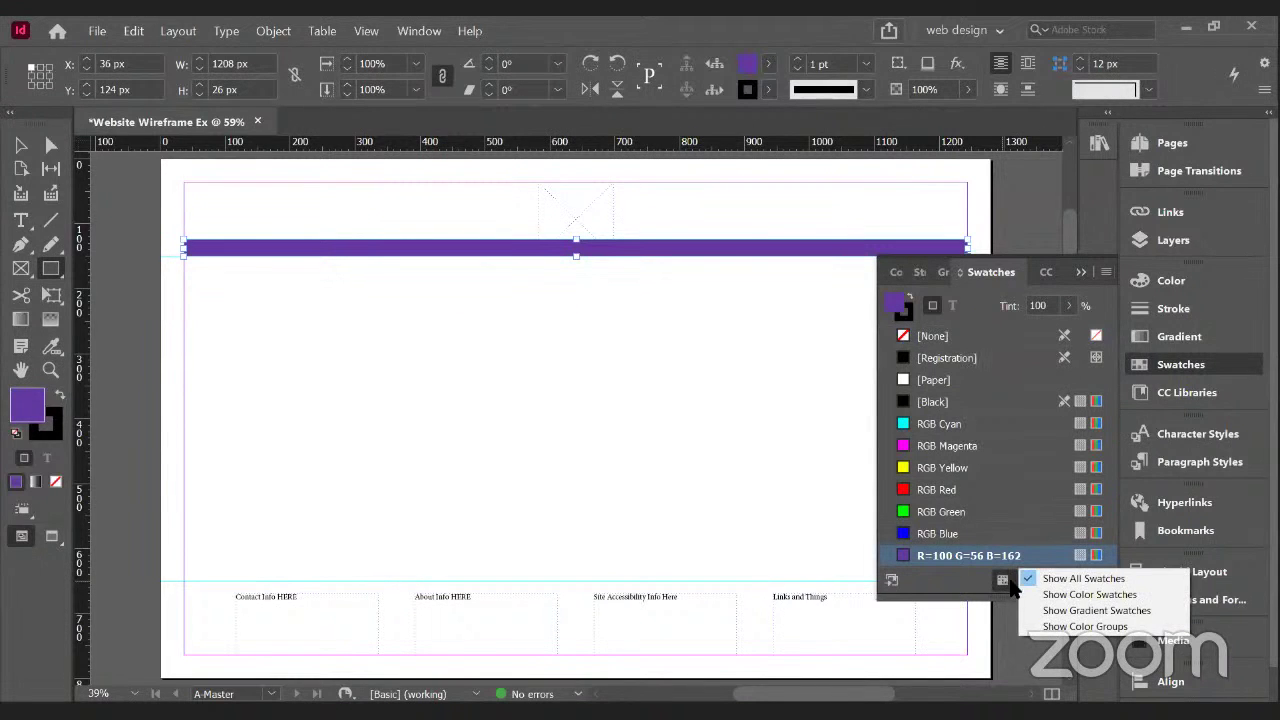
click(960, 588)
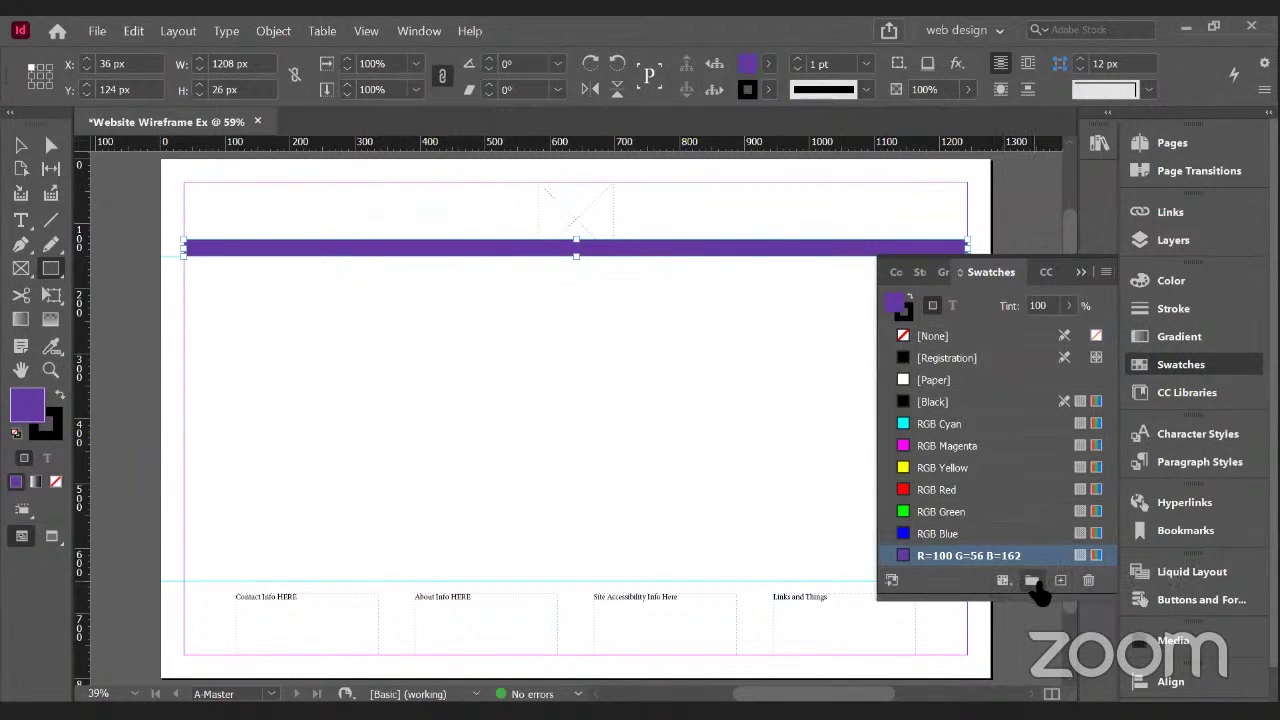
click(1032, 582)
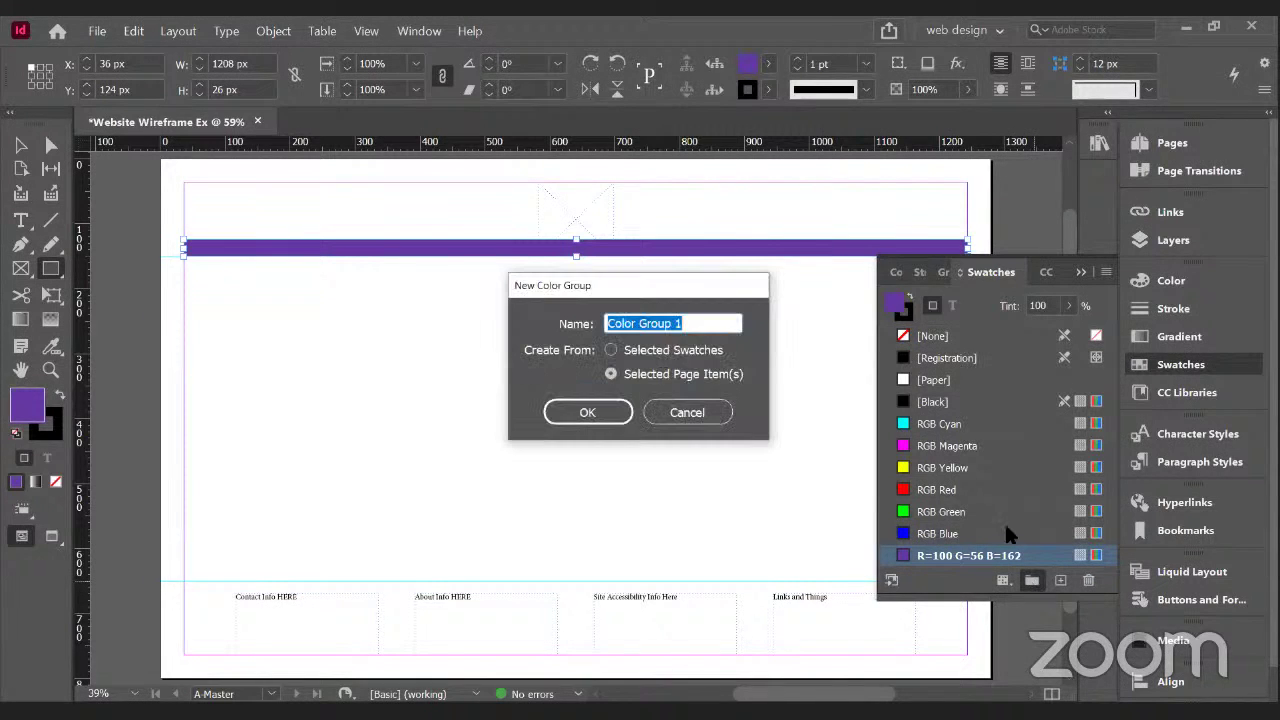
click(610, 352)
click(587, 418)
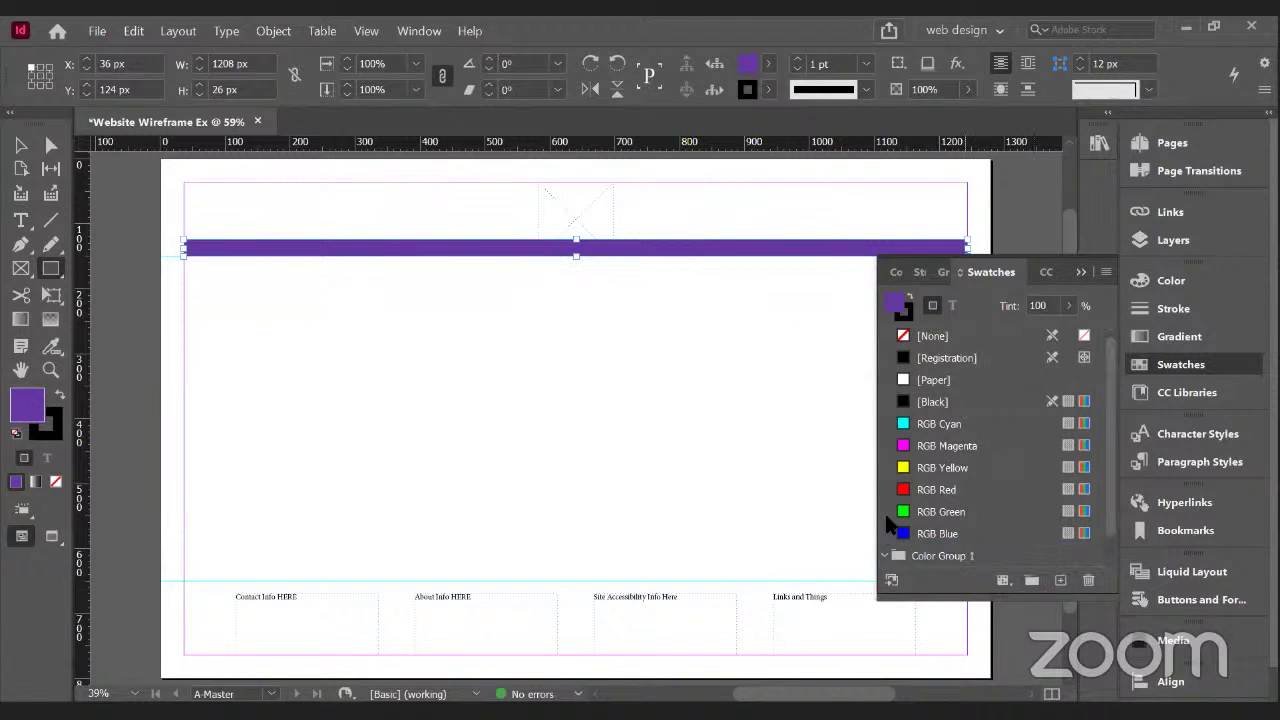
- Create a new Creative Cloud library named "Lib 1" and skip its introductory tour
drag(918, 556, 1194, 394)
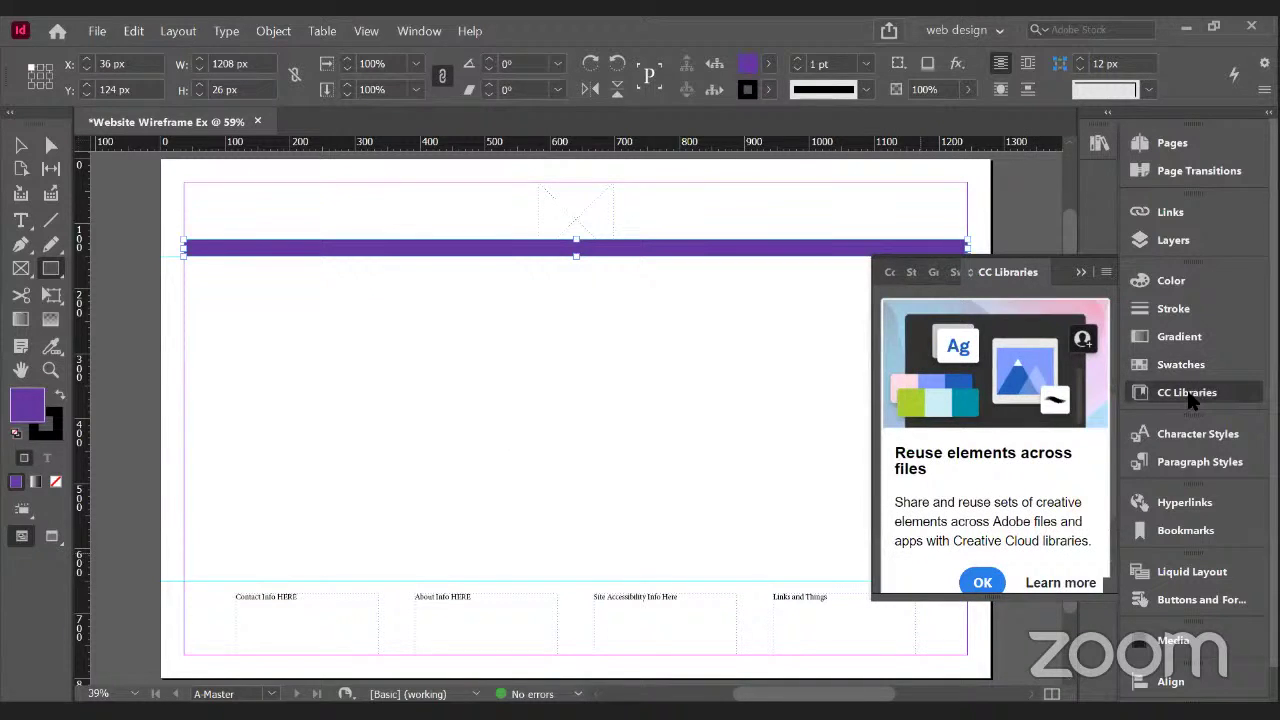
click(982, 582)
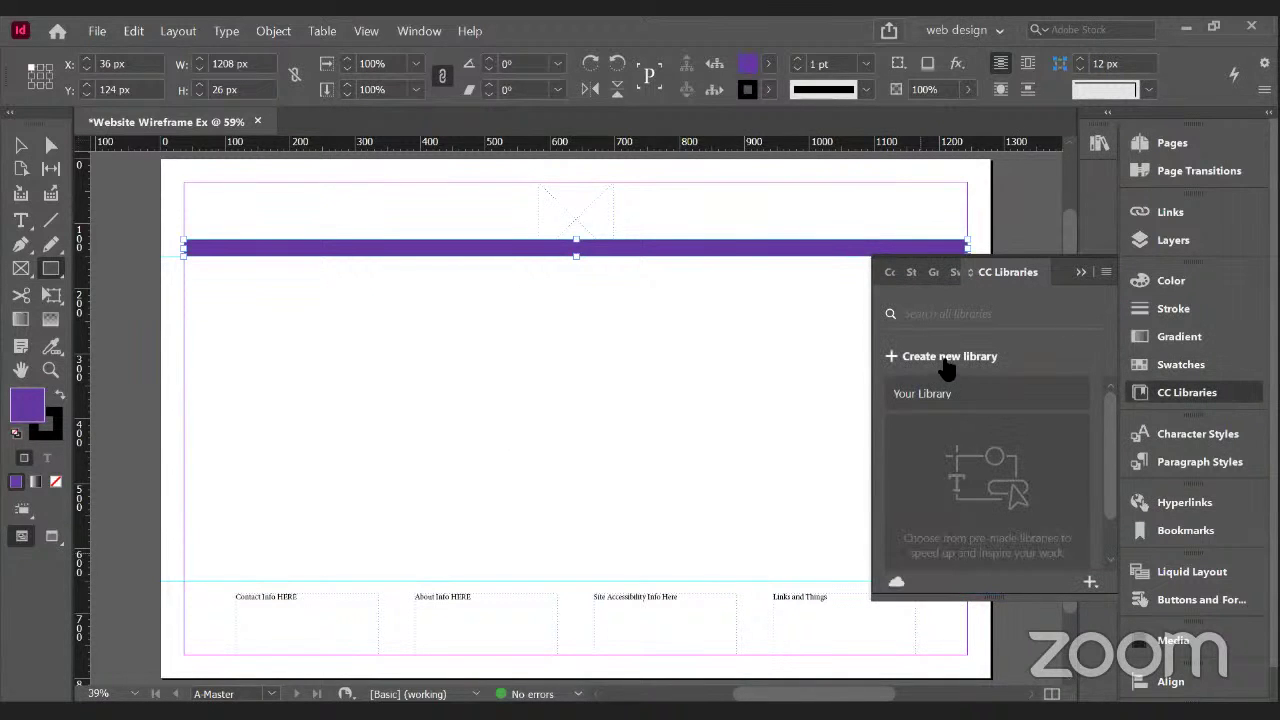
click(946, 360)
text(Lib 1)
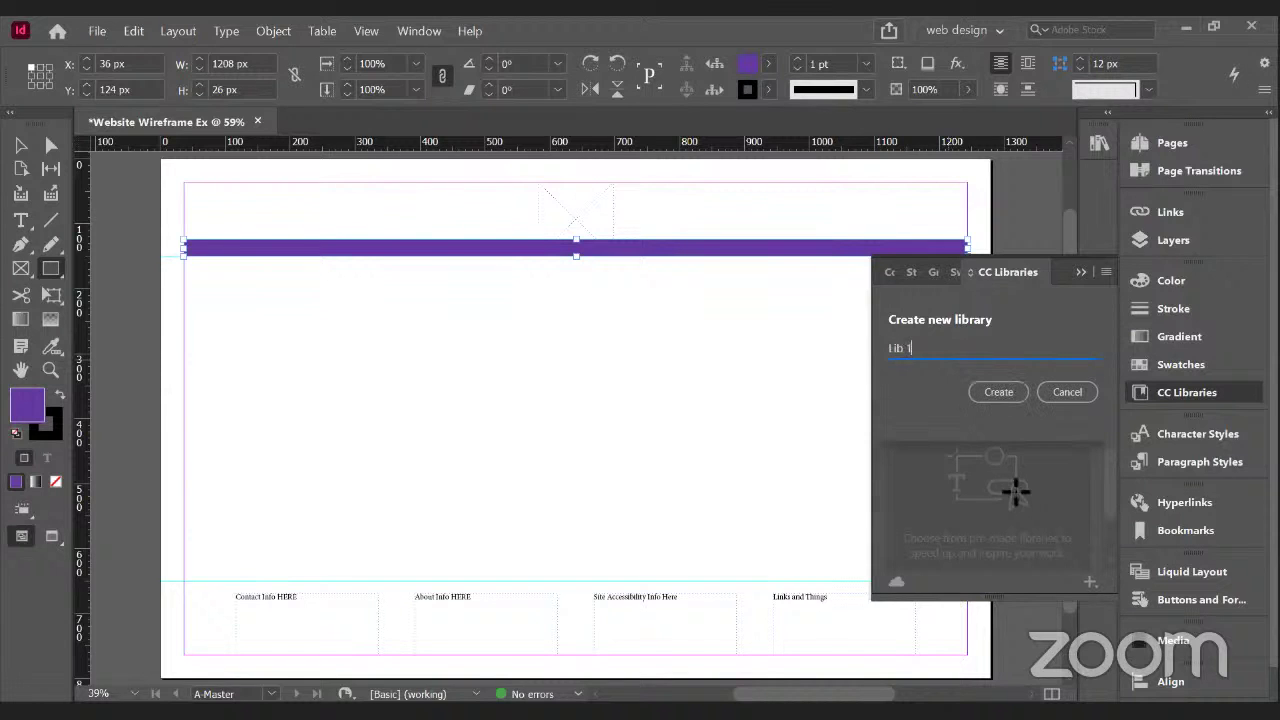
key(Return)
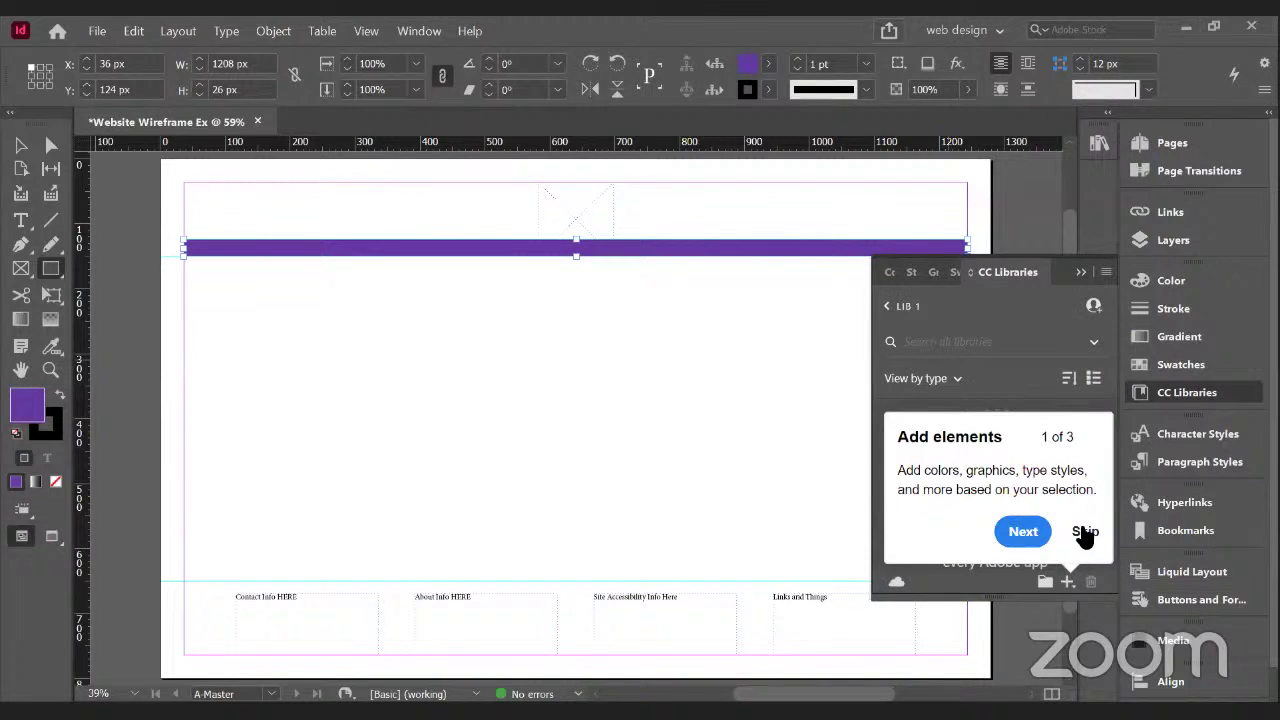
click(1085, 532)
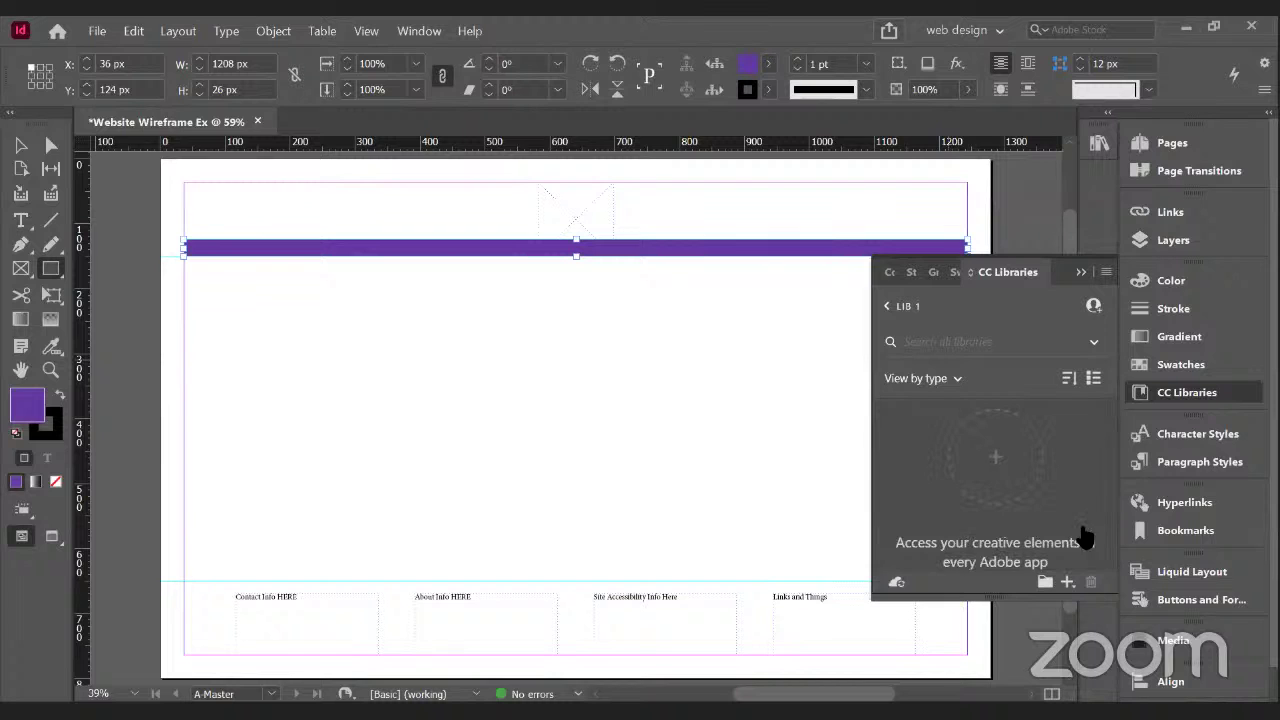
- Create a new group in the Lib 1 library and add the navigation bar's fill color to the library
click(1044, 581)
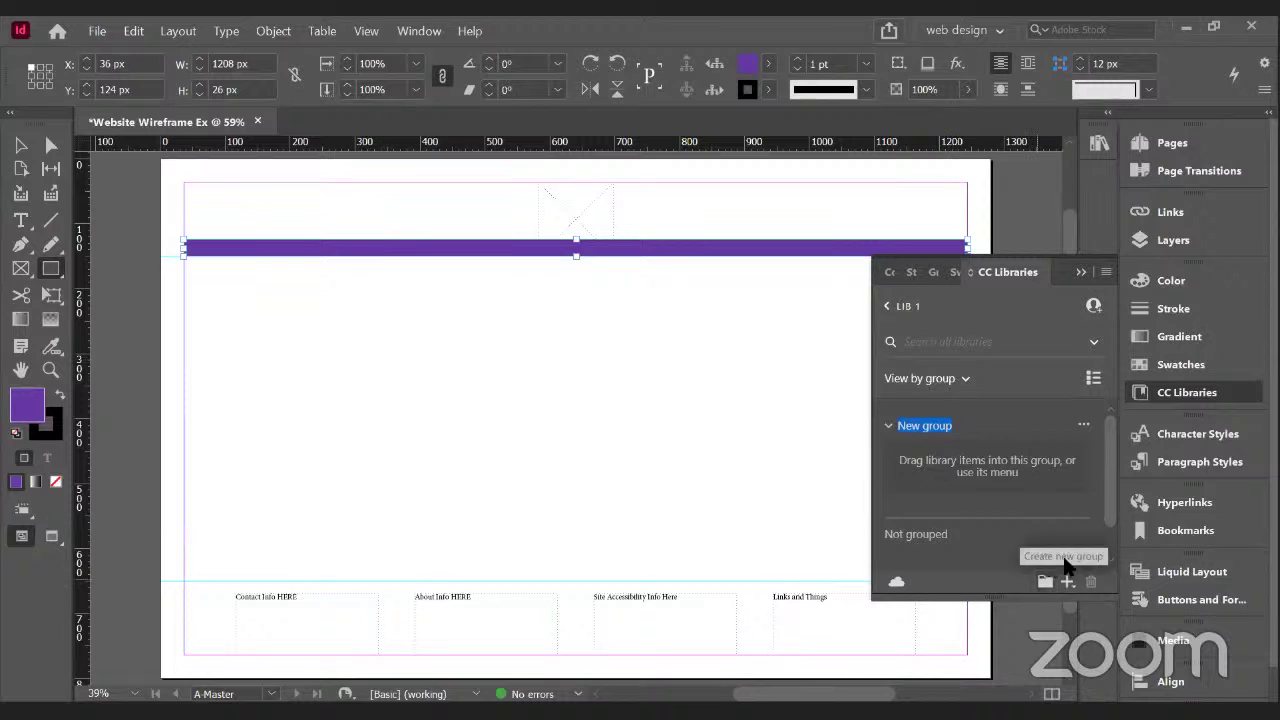
click(1066, 581)
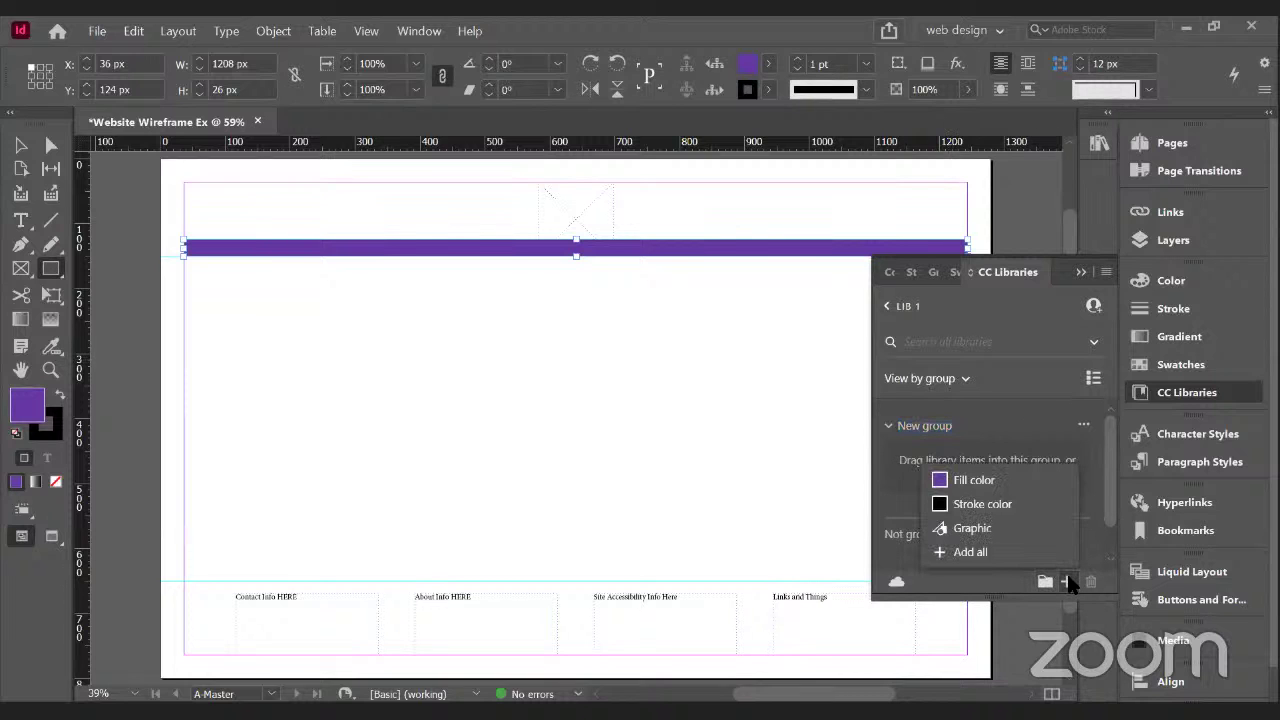
click(1009, 479)
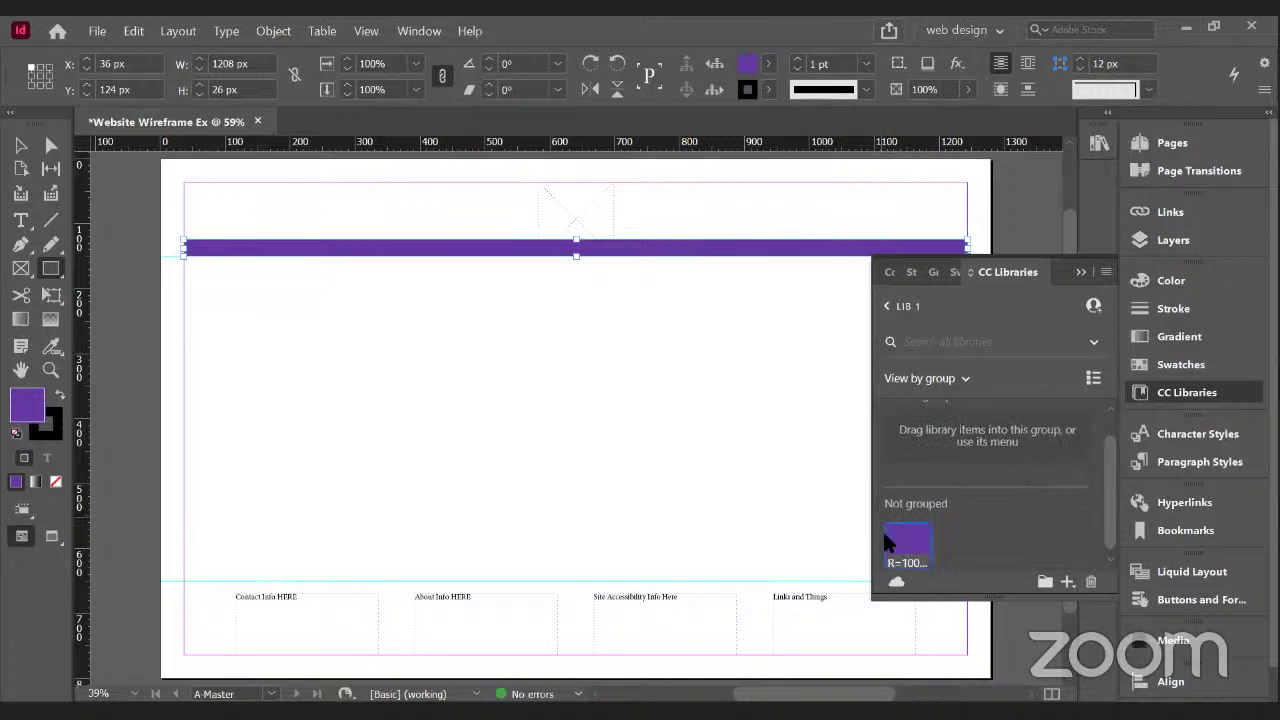
click(1196, 393)
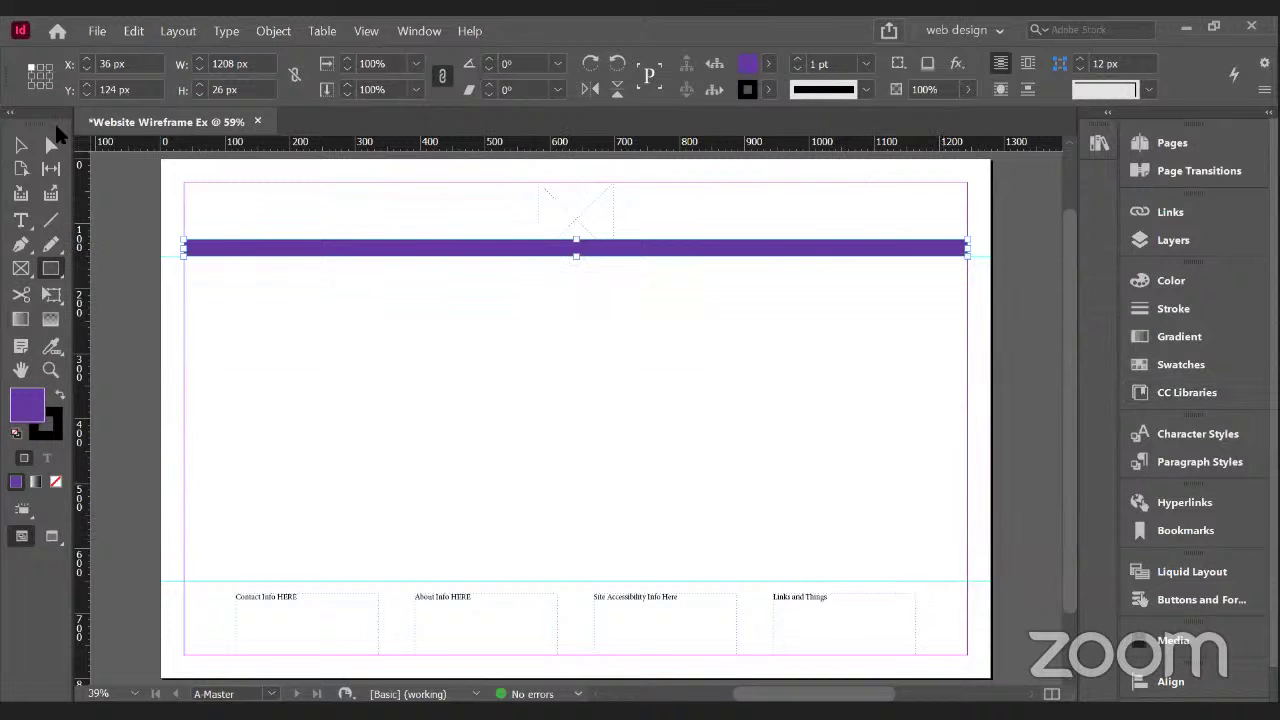
- Shorten the logo frame to 88 px high so its lower edge meets the top of the navigation bar
click(21, 146)
click(563, 215)
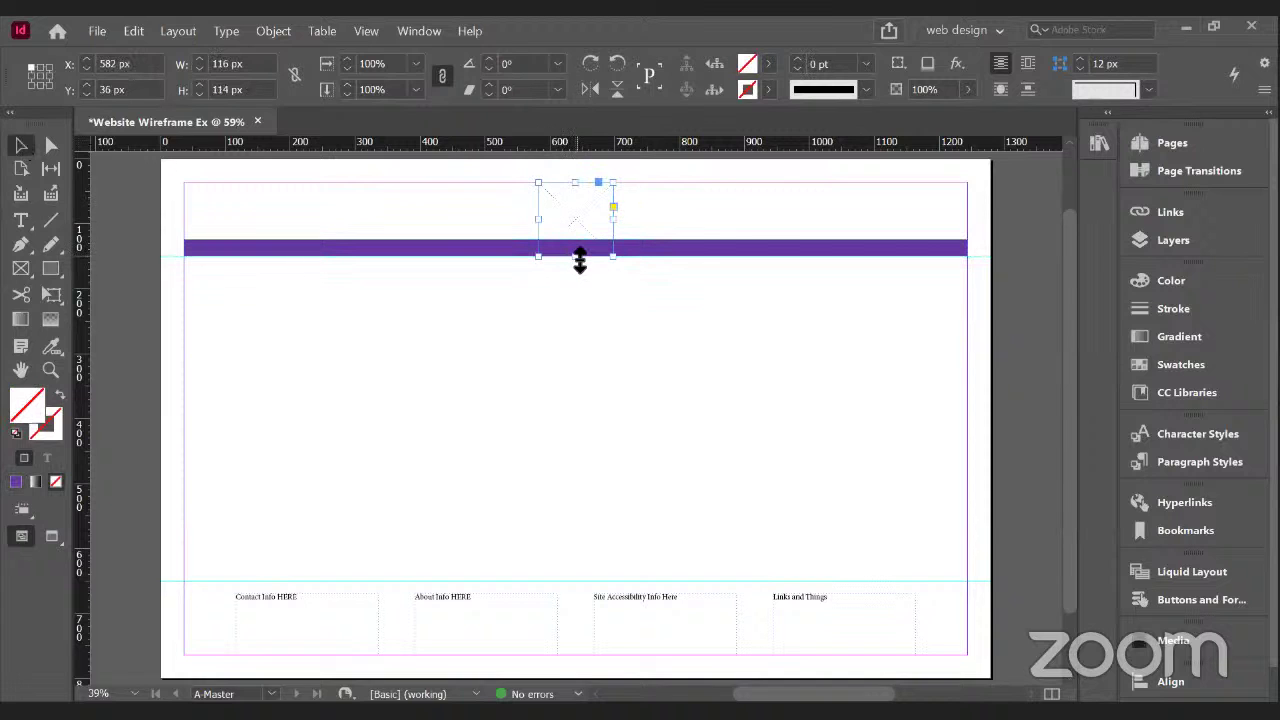
drag(574, 256, 577, 240)
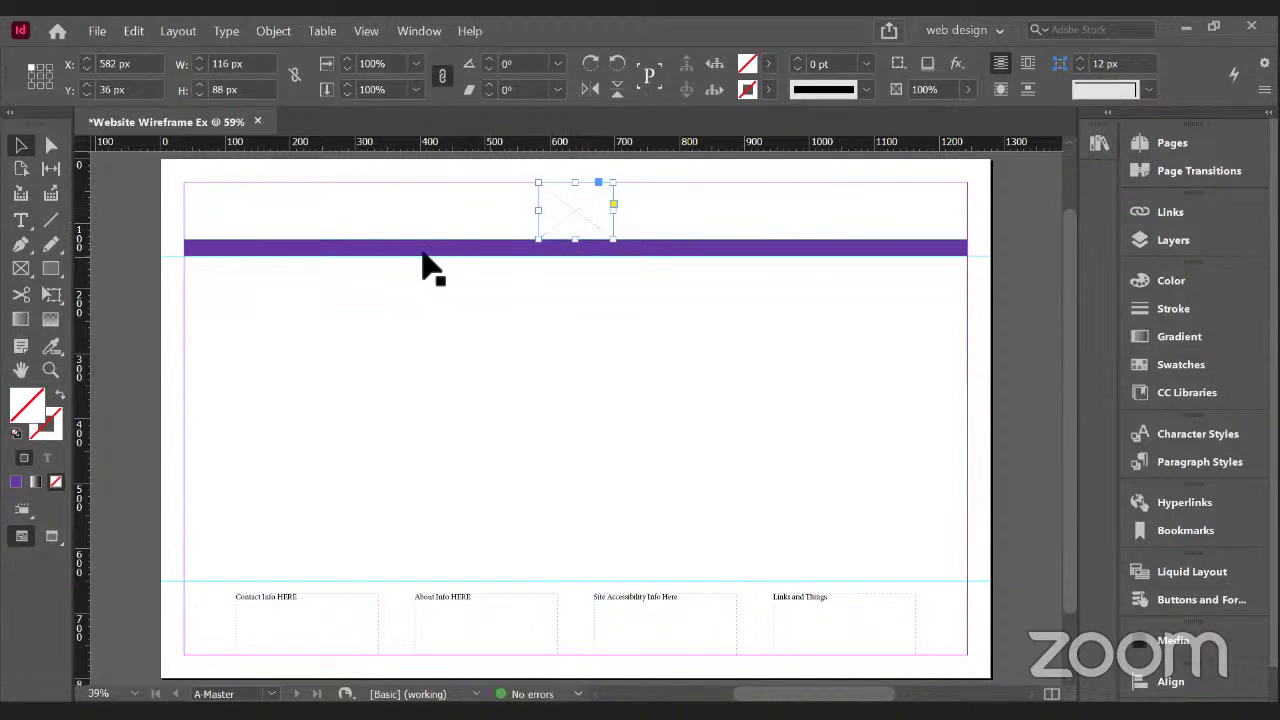
- Set the navigation bar rectangle's fill to None
click(231, 250)
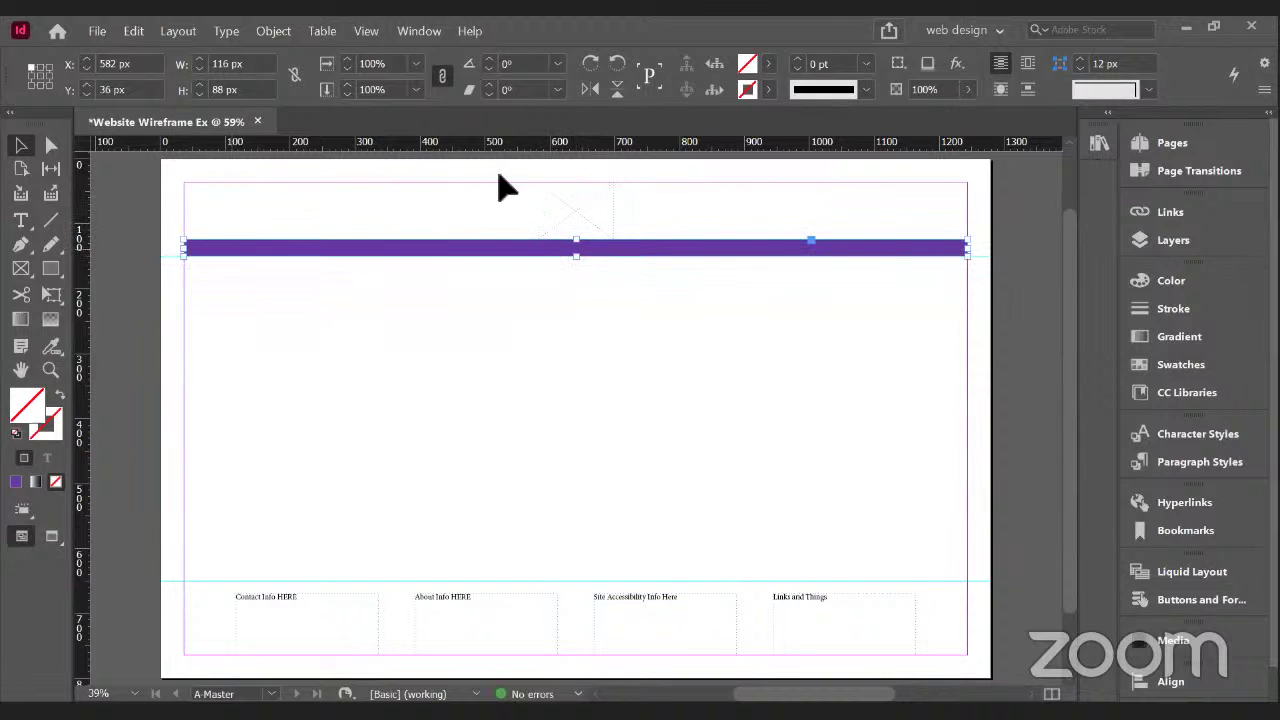
click(1170, 280)
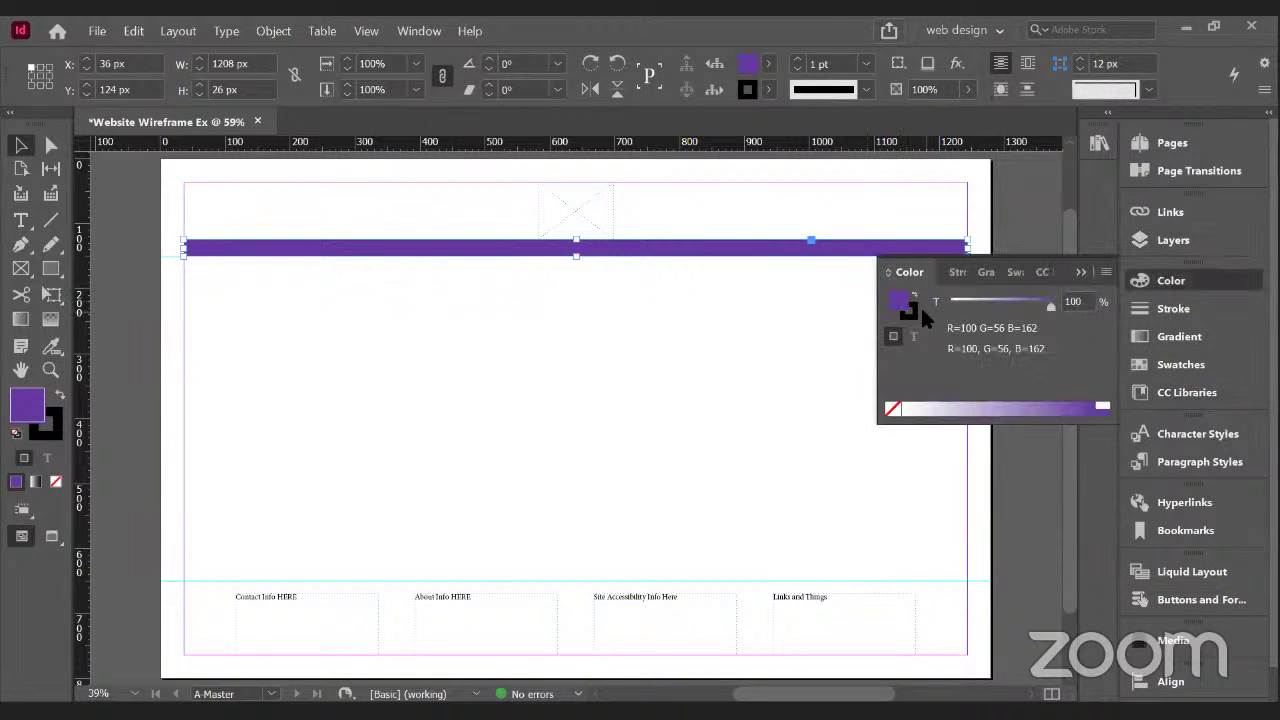
click(891, 409)
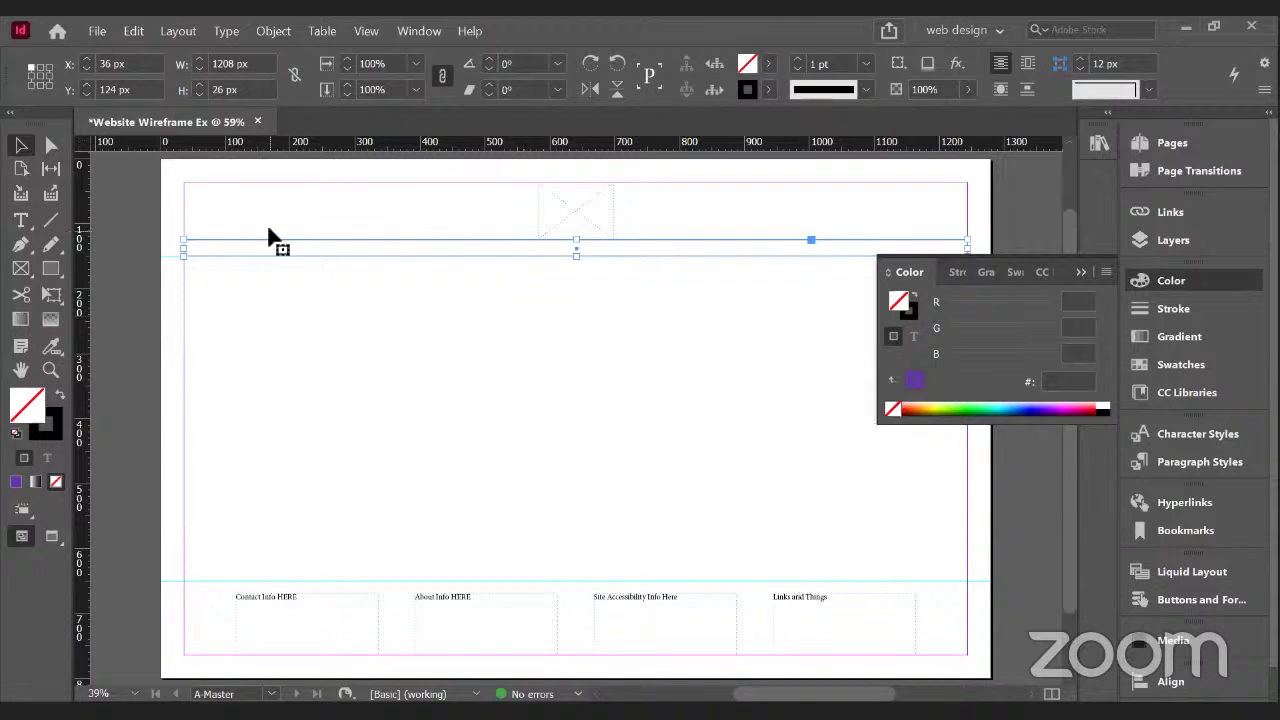
- Draw a text frame about 102 px wide below the navigation bar at X 108 px, Y 190 px and shorten it to 26 px high
click(22, 220)
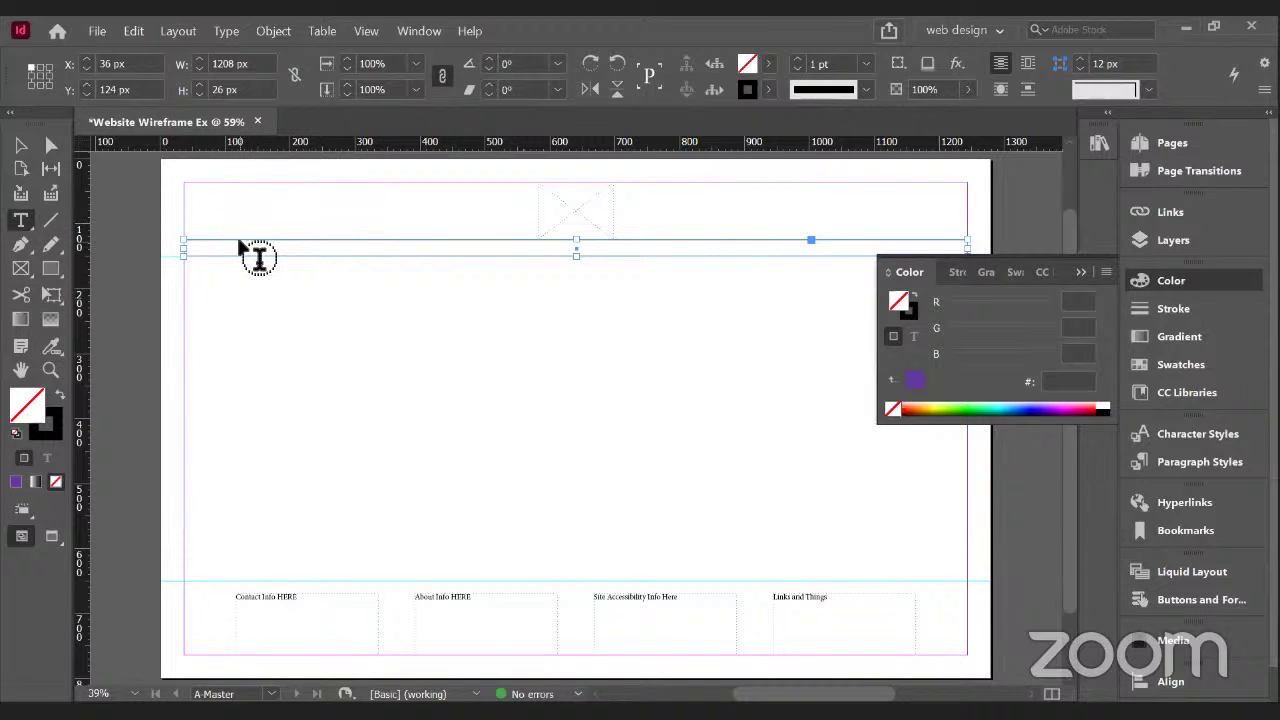
drag(231, 283, 297, 312)
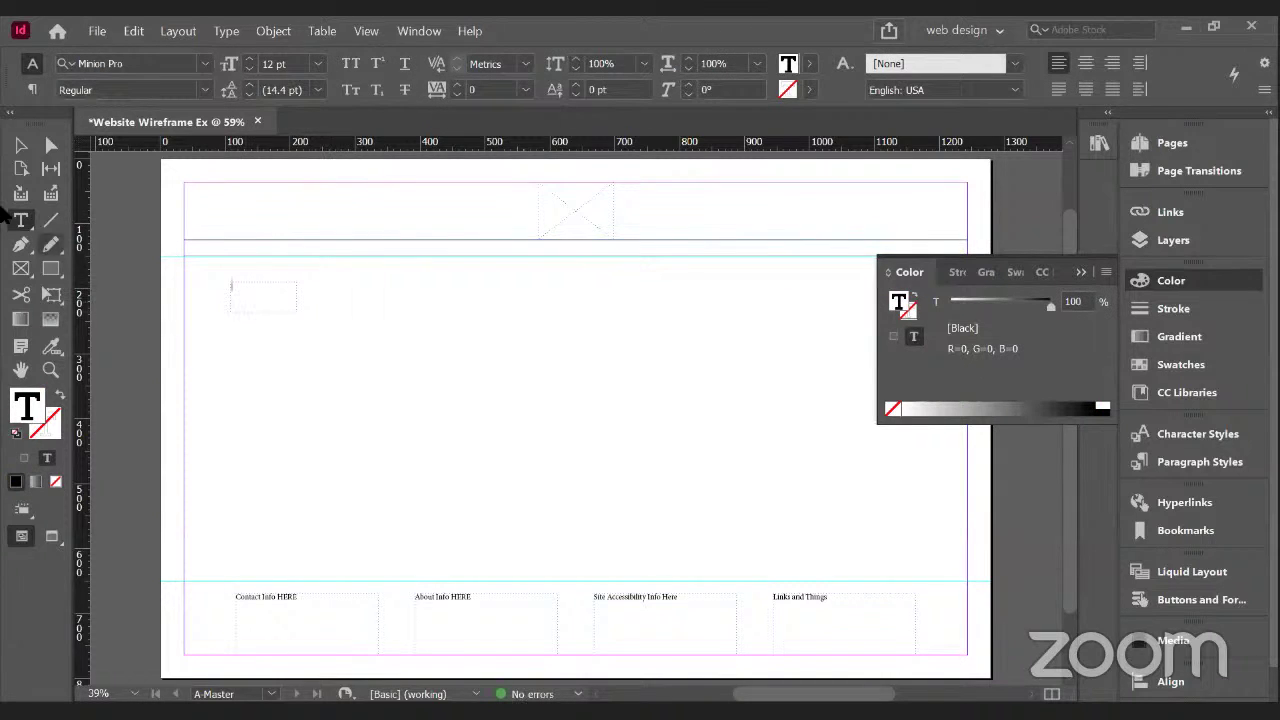
click(22, 146)
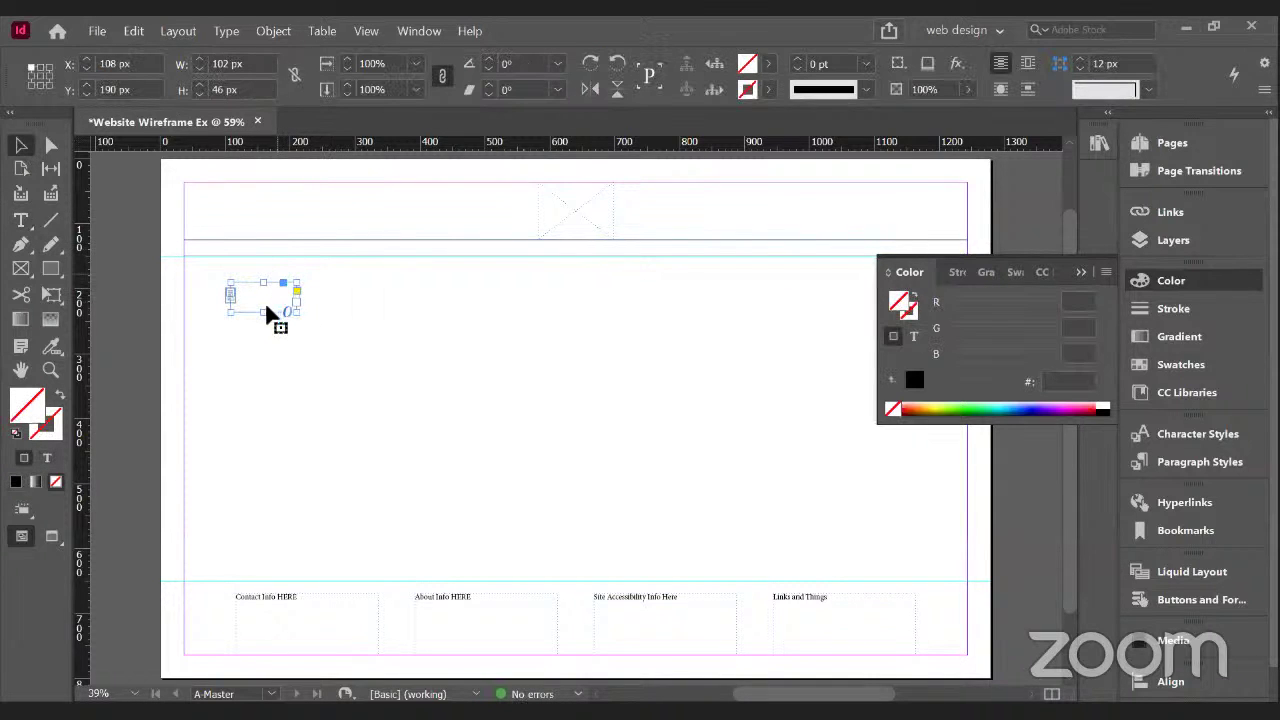
drag(265, 314, 265, 301)
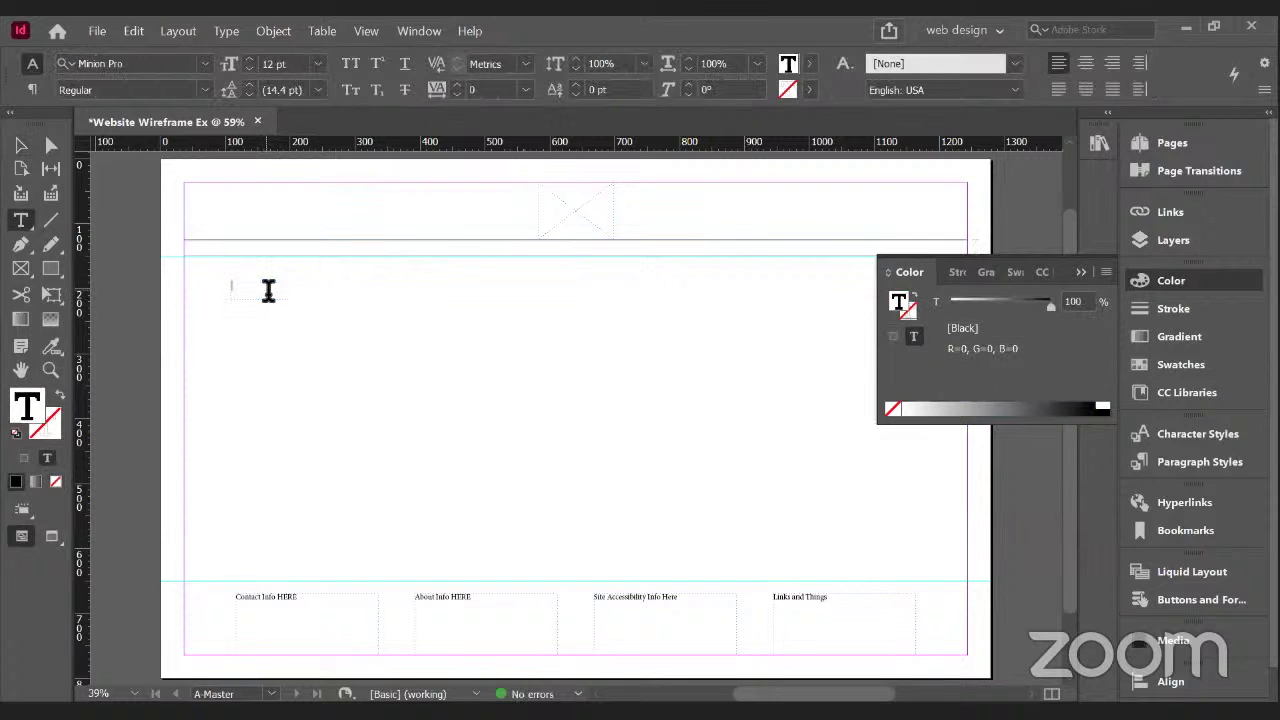
- Enter "Home" in the small text frame below the navigation bar and select the word
text(HOme)
key(BackSpace)
key(BackSpace)
key(BackSpace)
text(ome)
click(24, 147)
click(252, 290)
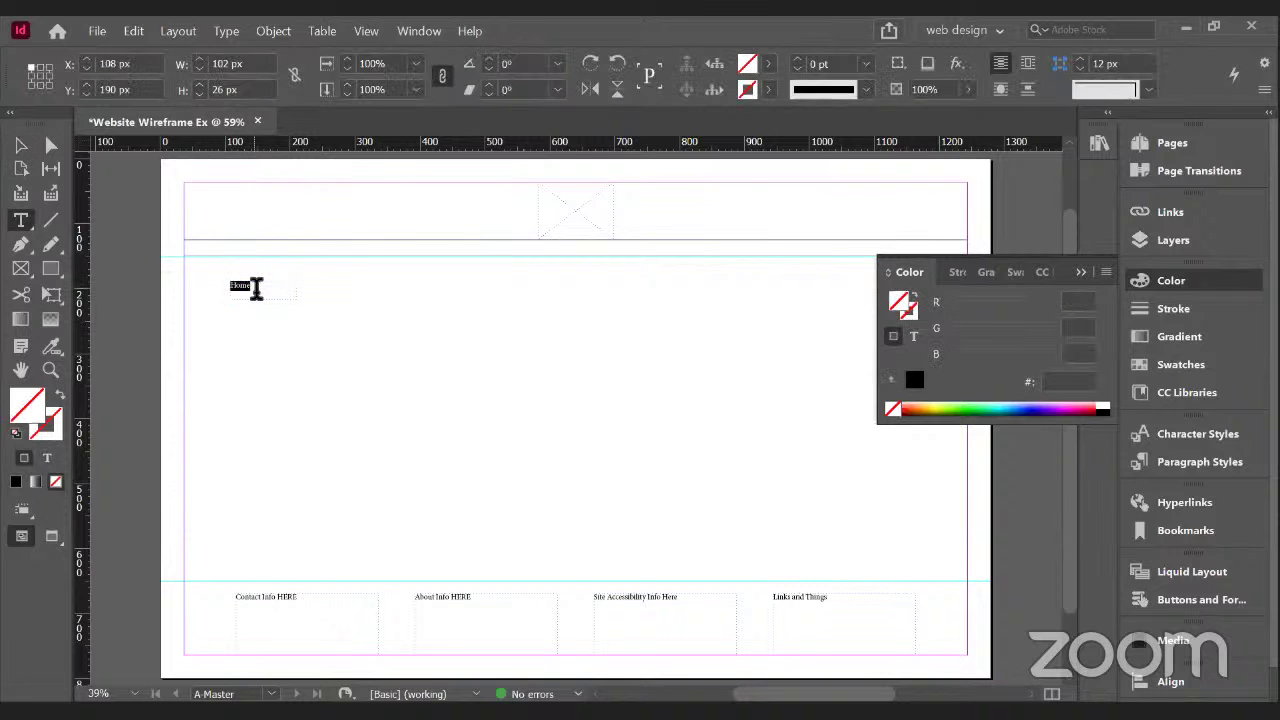
- Filter the font list to sans serif families and set the word "Home" below the navigation bar in Myriad Pro
double_click(253, 288)
double_click(253, 288)
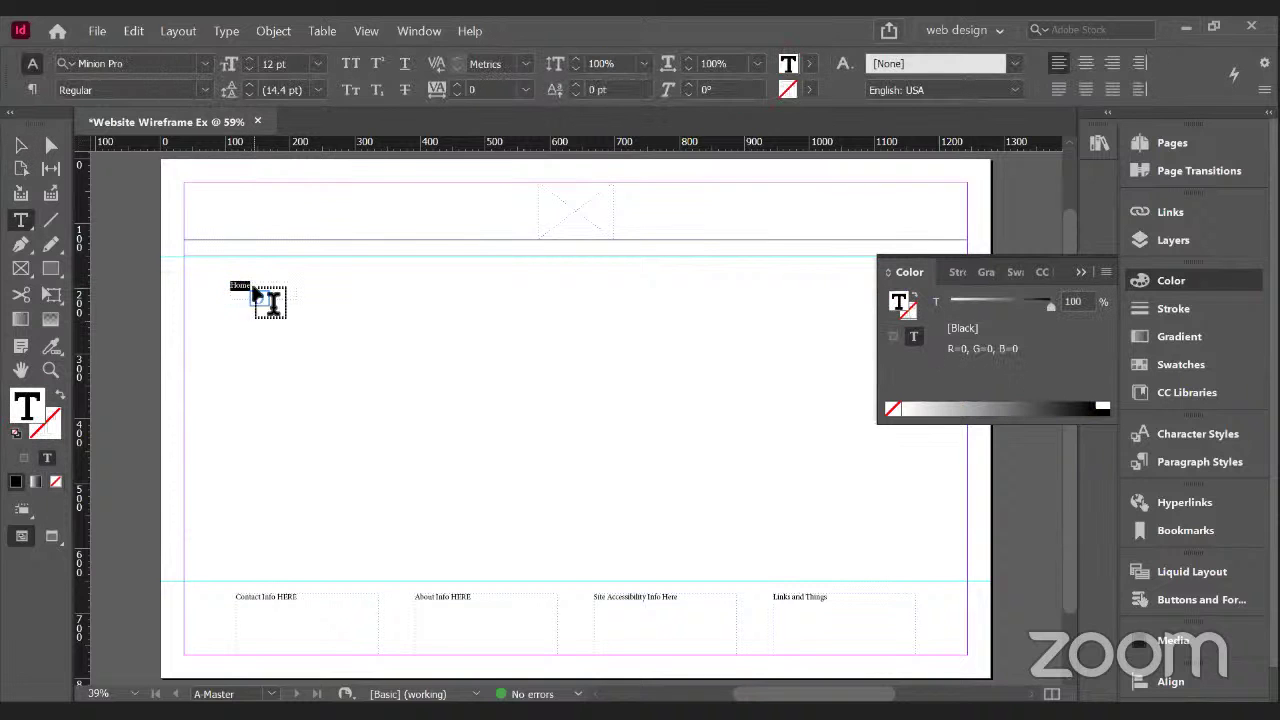
click(206, 62)
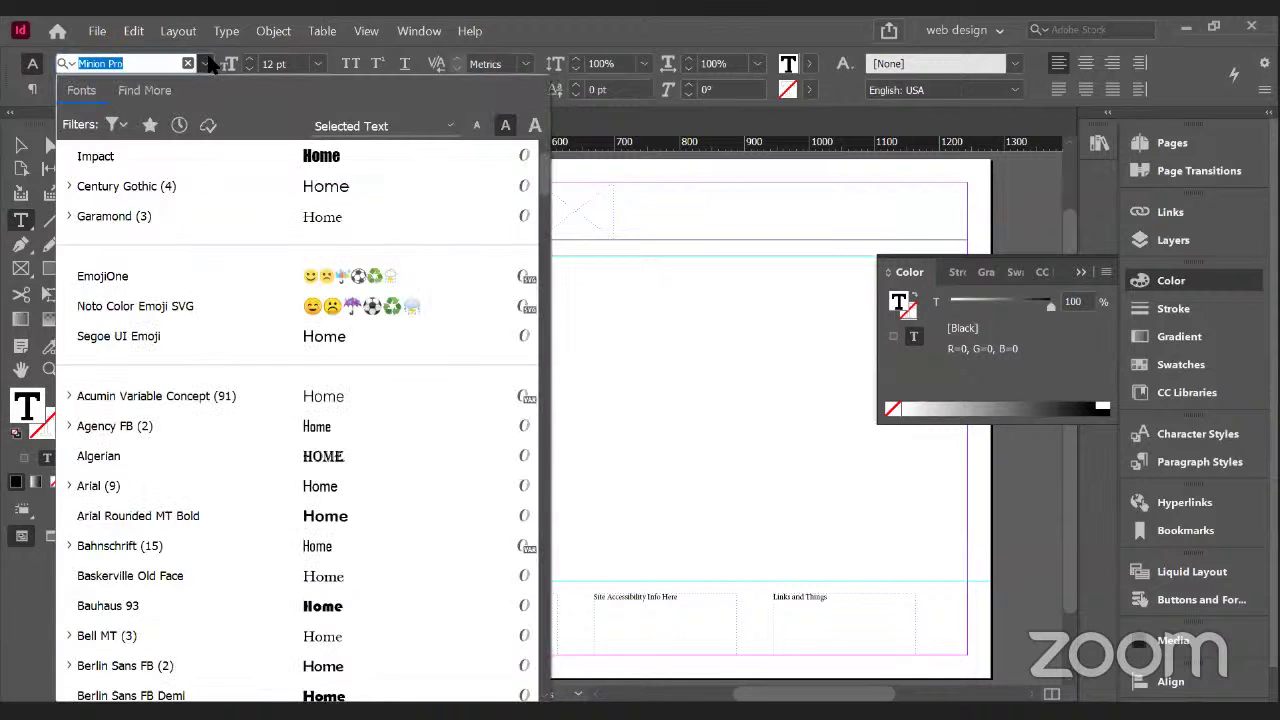
click(116, 125)
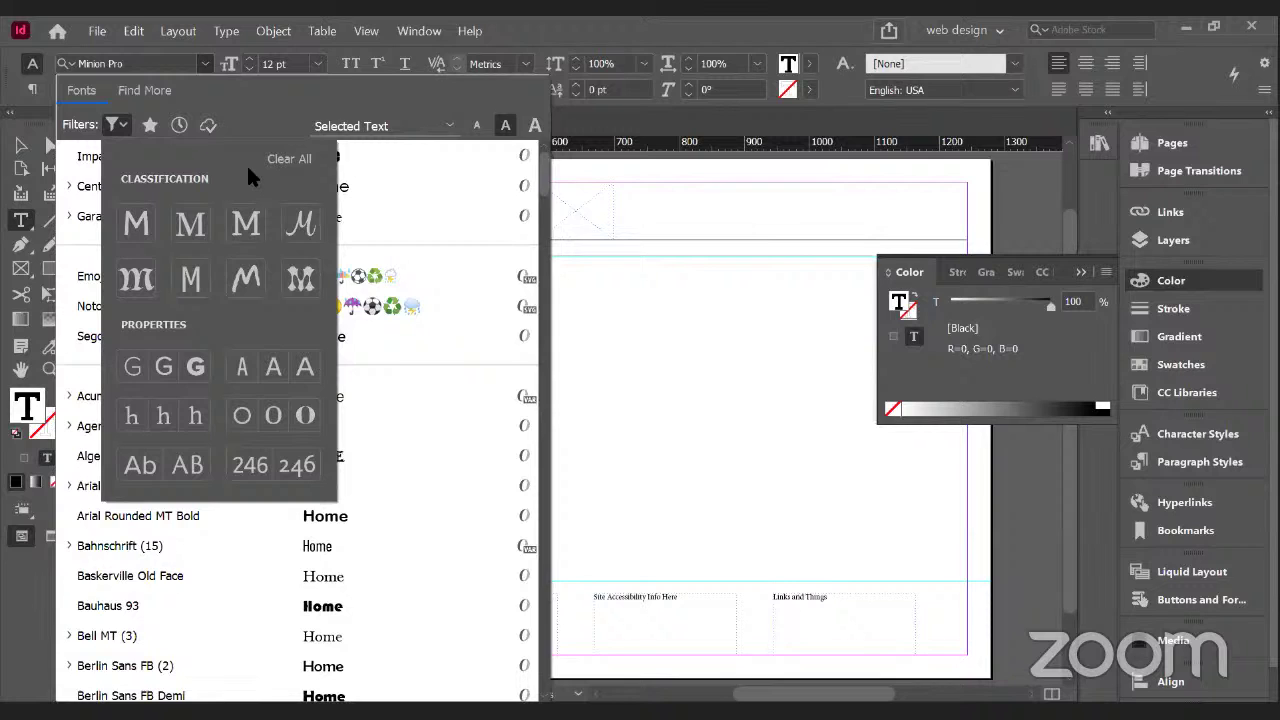
click(191, 223)
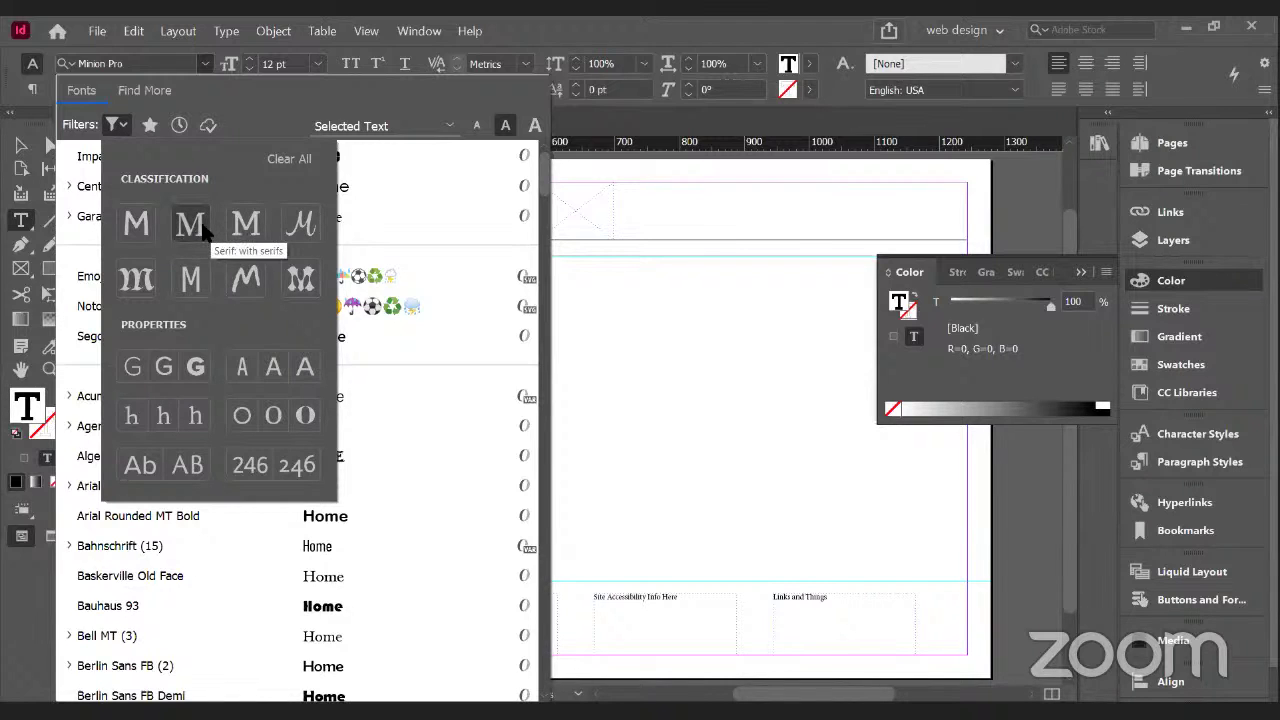
click(137, 225)
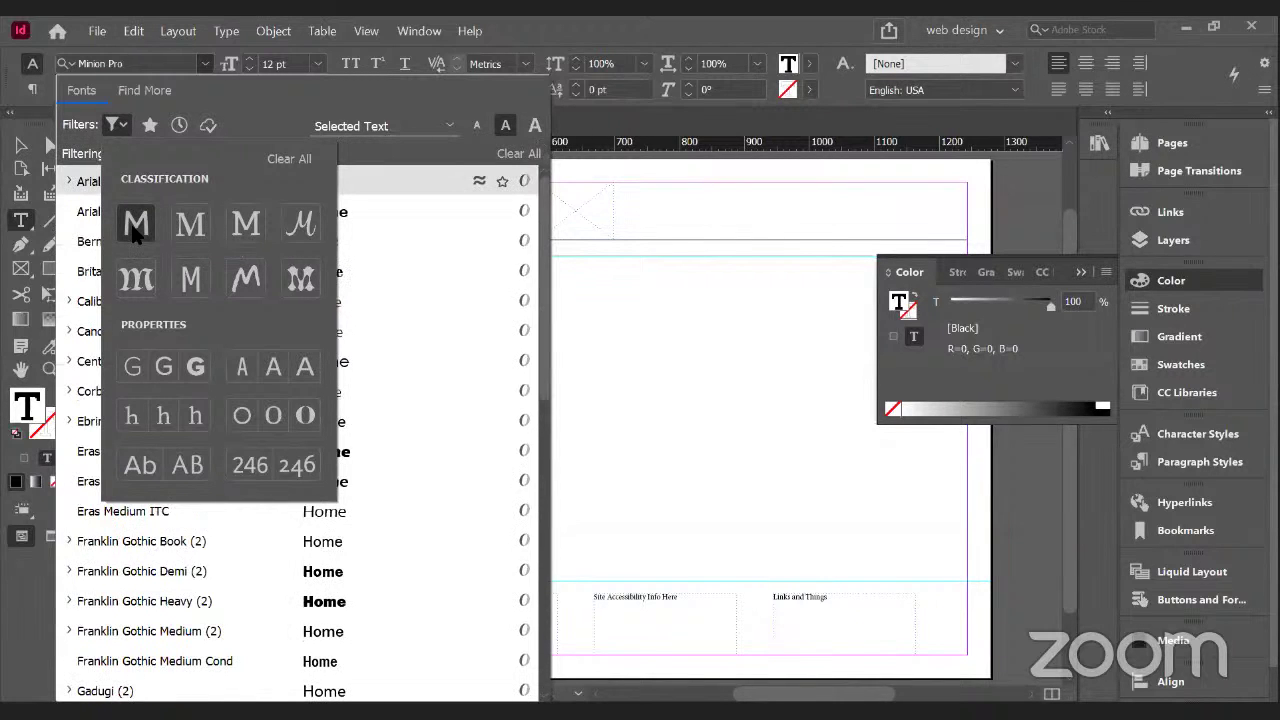
click(184, 282)
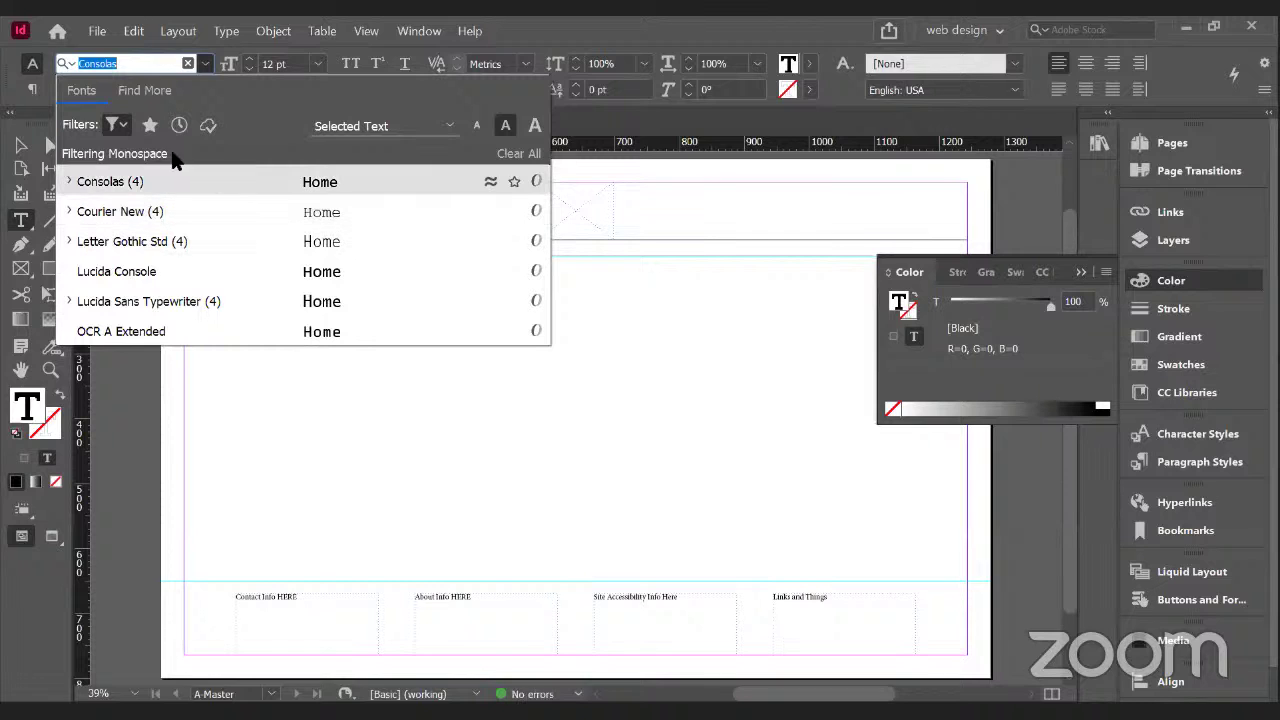
click(120, 125)
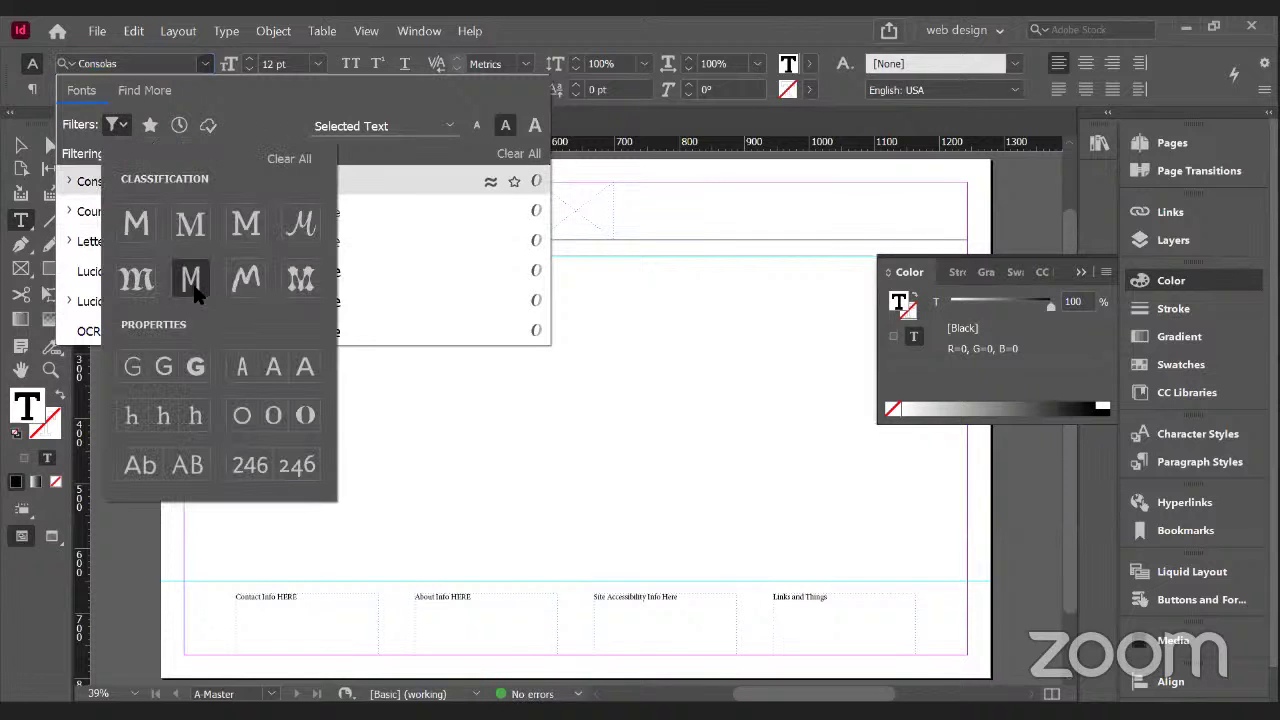
click(140, 226)
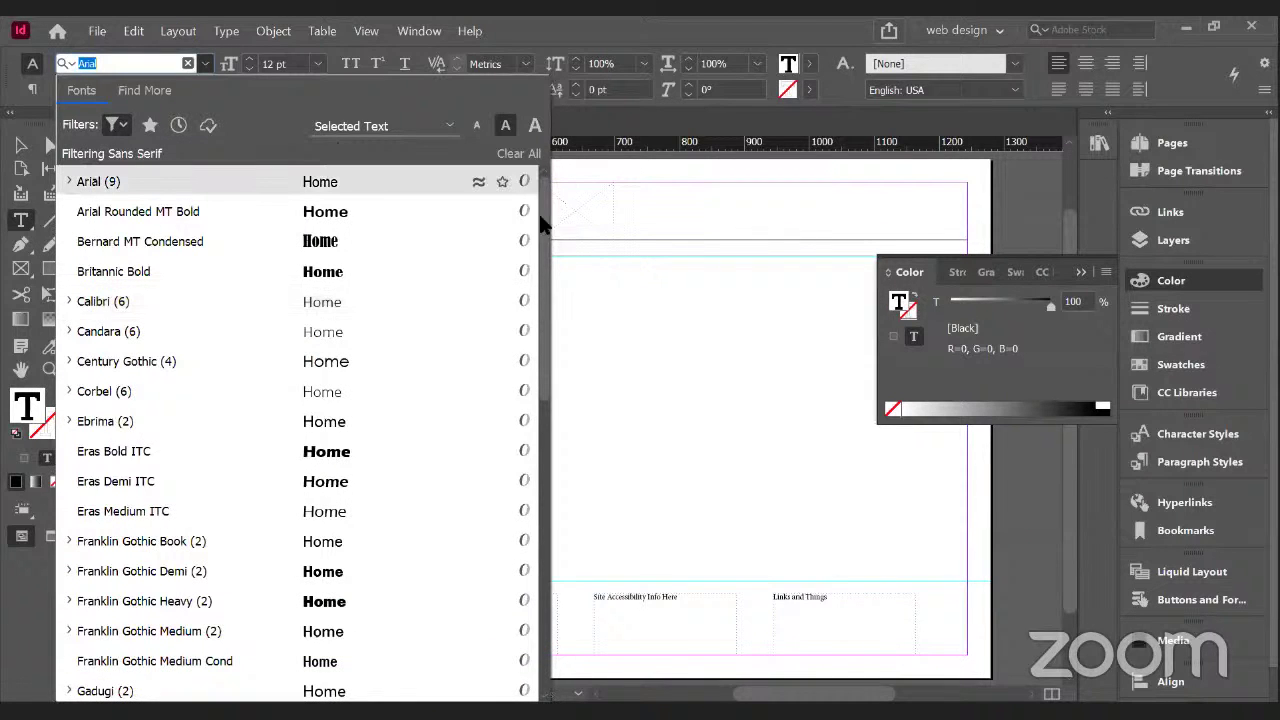
scroll(538, 335, down, 4)
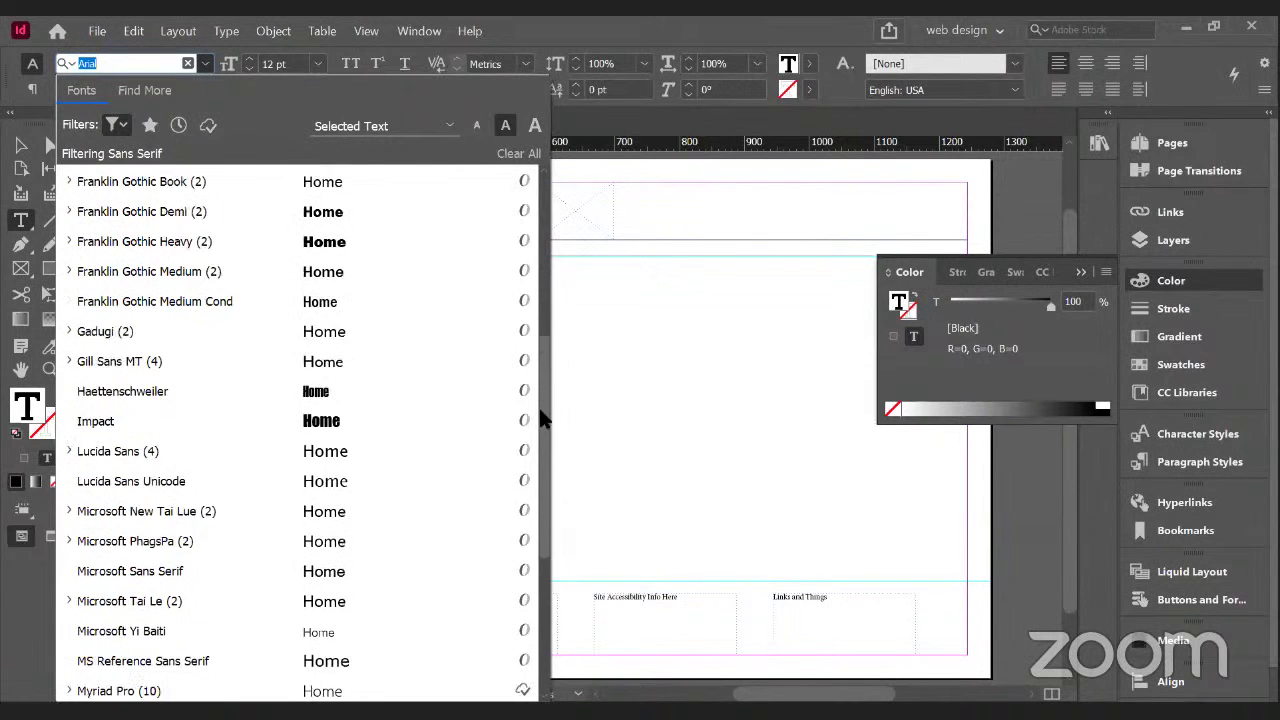
scroll(540, 420, down, 2)
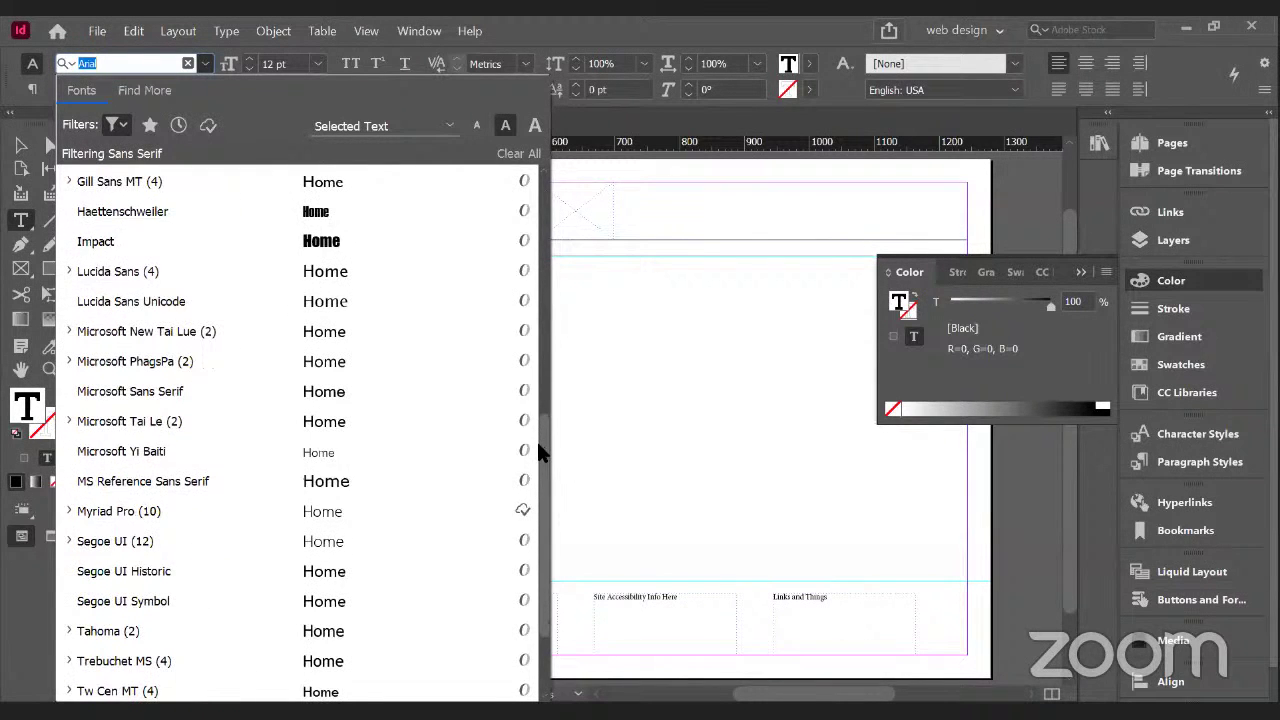
scroll(538, 452, down, 1)
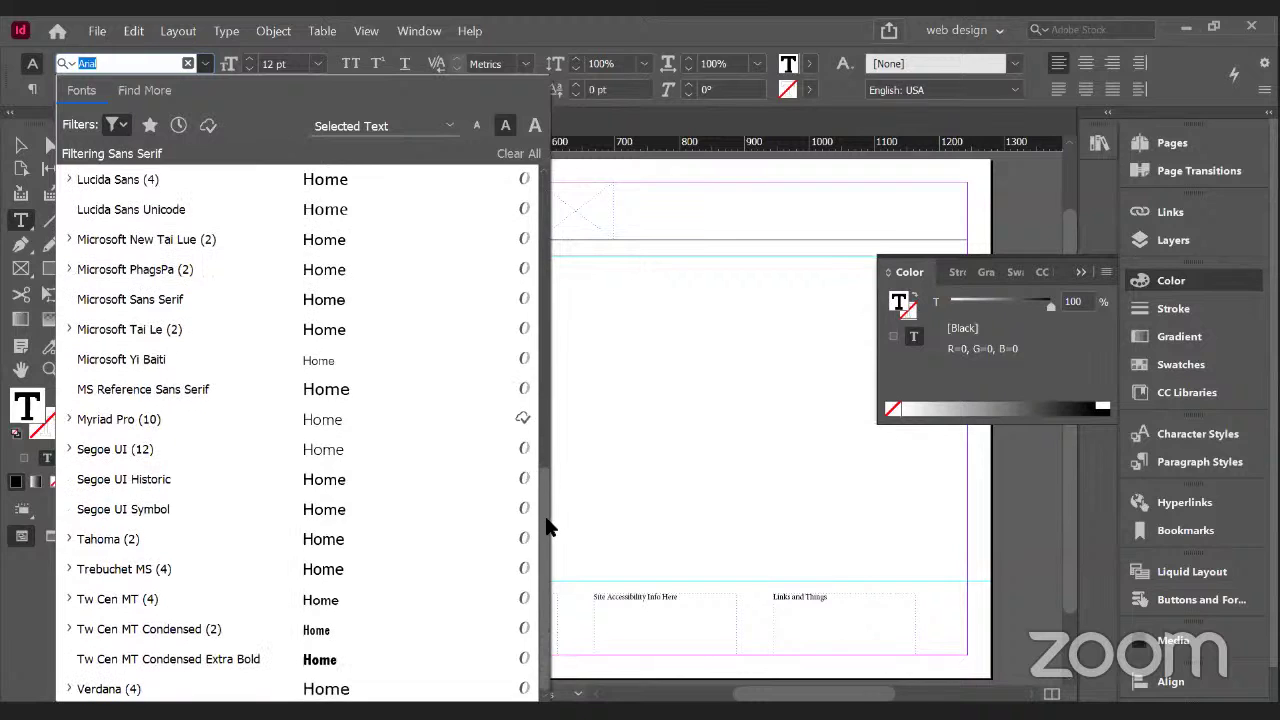
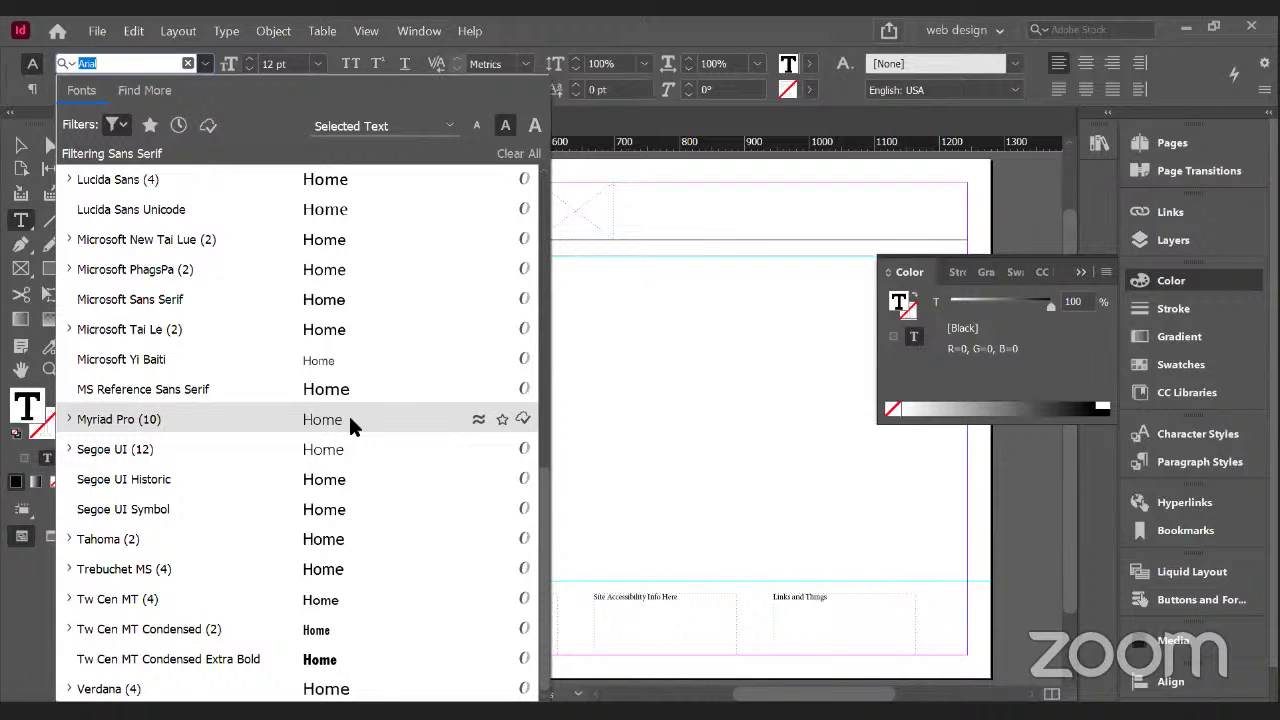
click(298, 415)
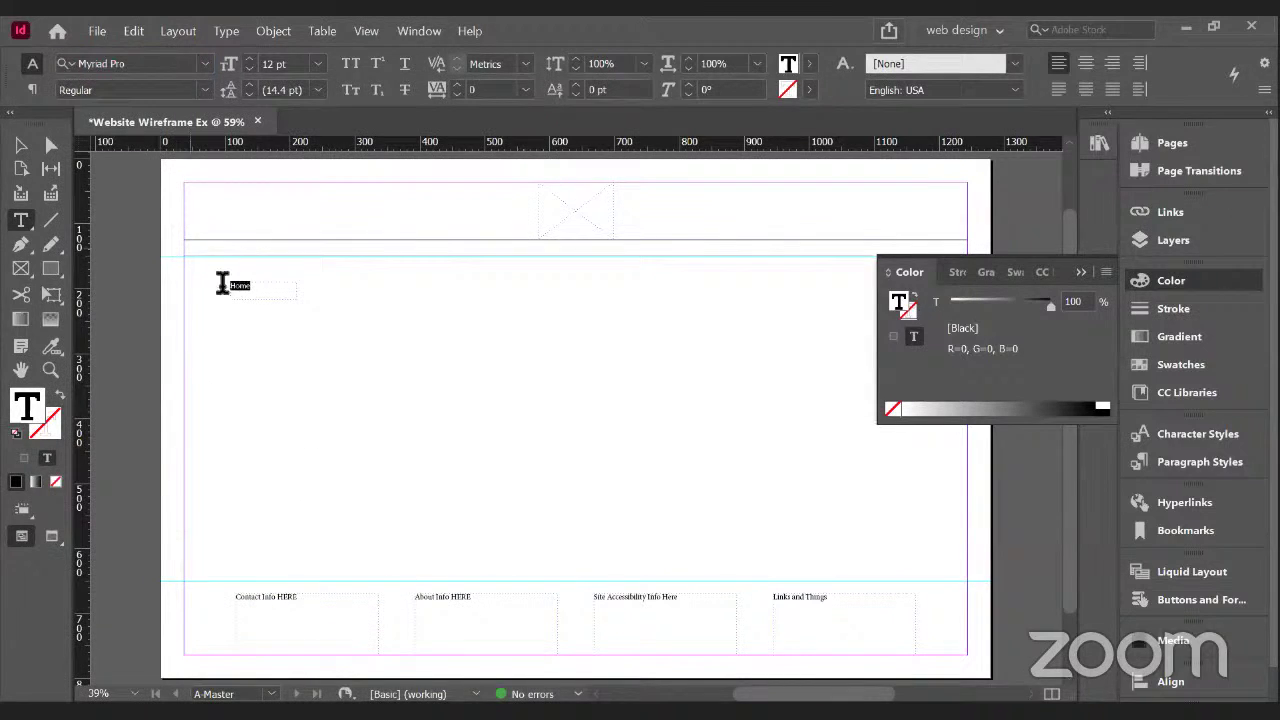
- Increase the font size of the word "Home" to 20 pt
click(247, 58)
click(248, 58)
click(248, 58)
click(248, 58)
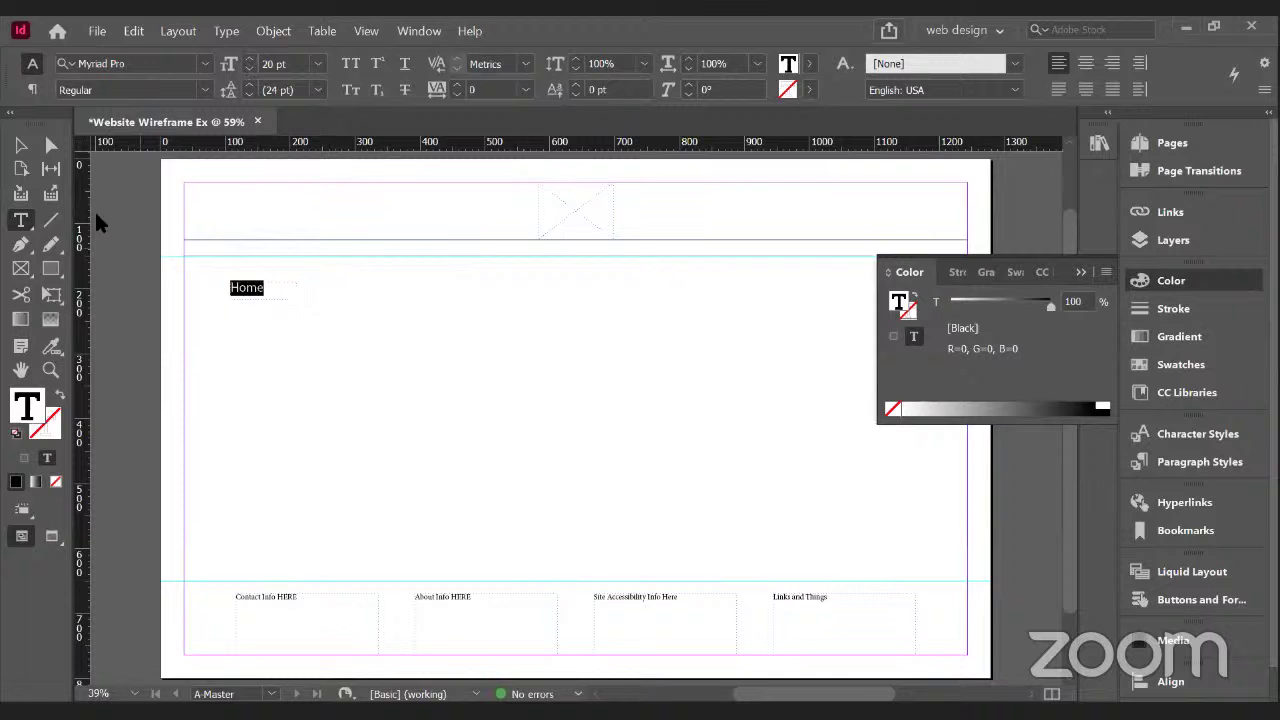
- Fit the "Home" text frame to its content
click(22, 148)
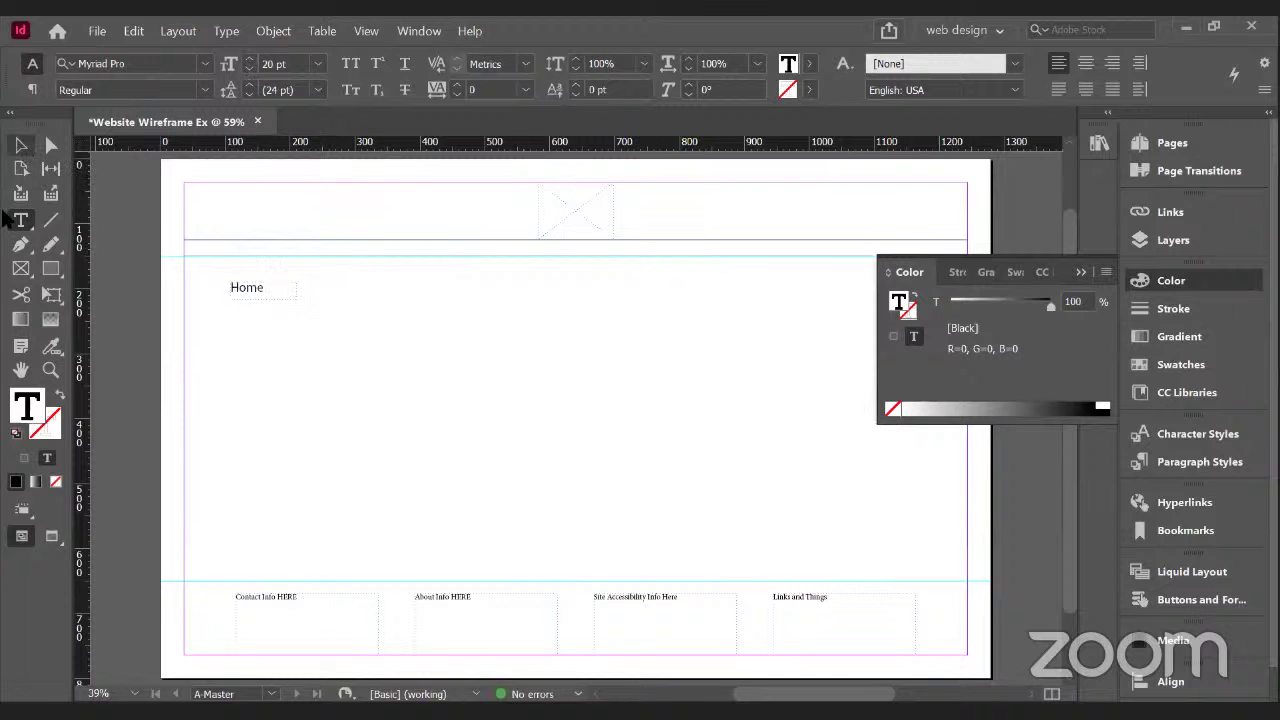
click(267, 292)
right_click(266, 299)
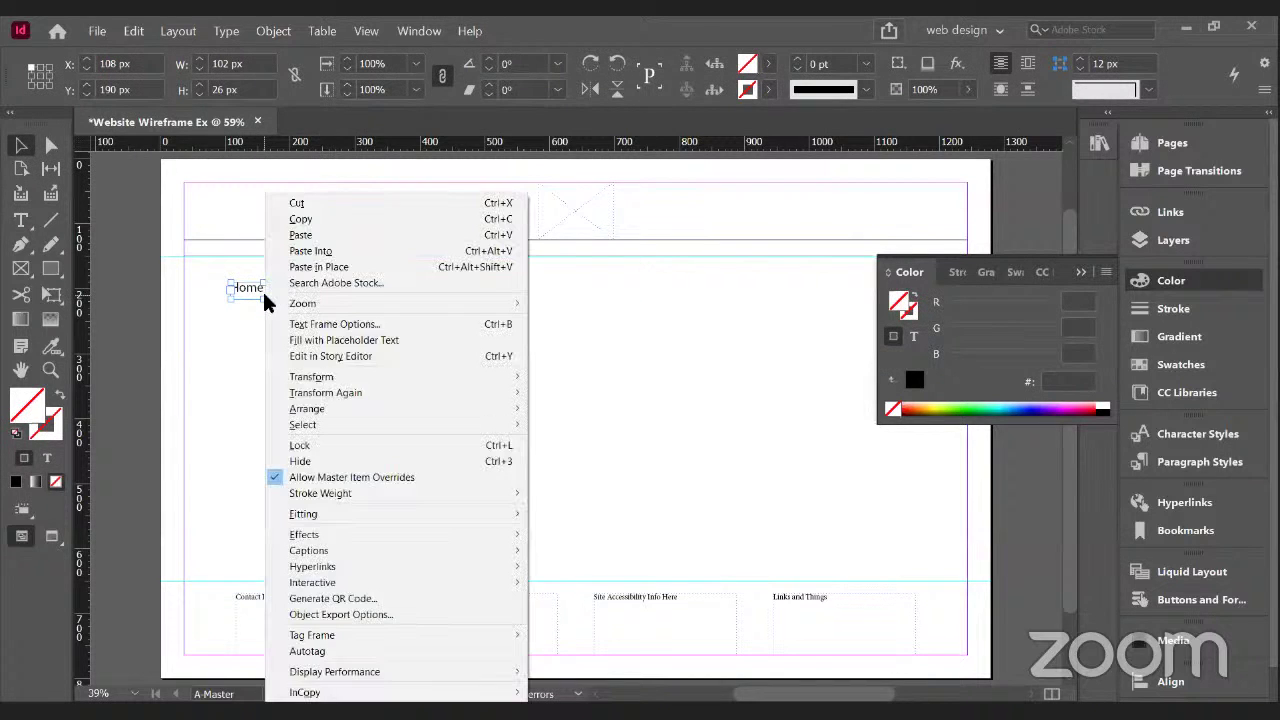
mouse_move(362, 515)
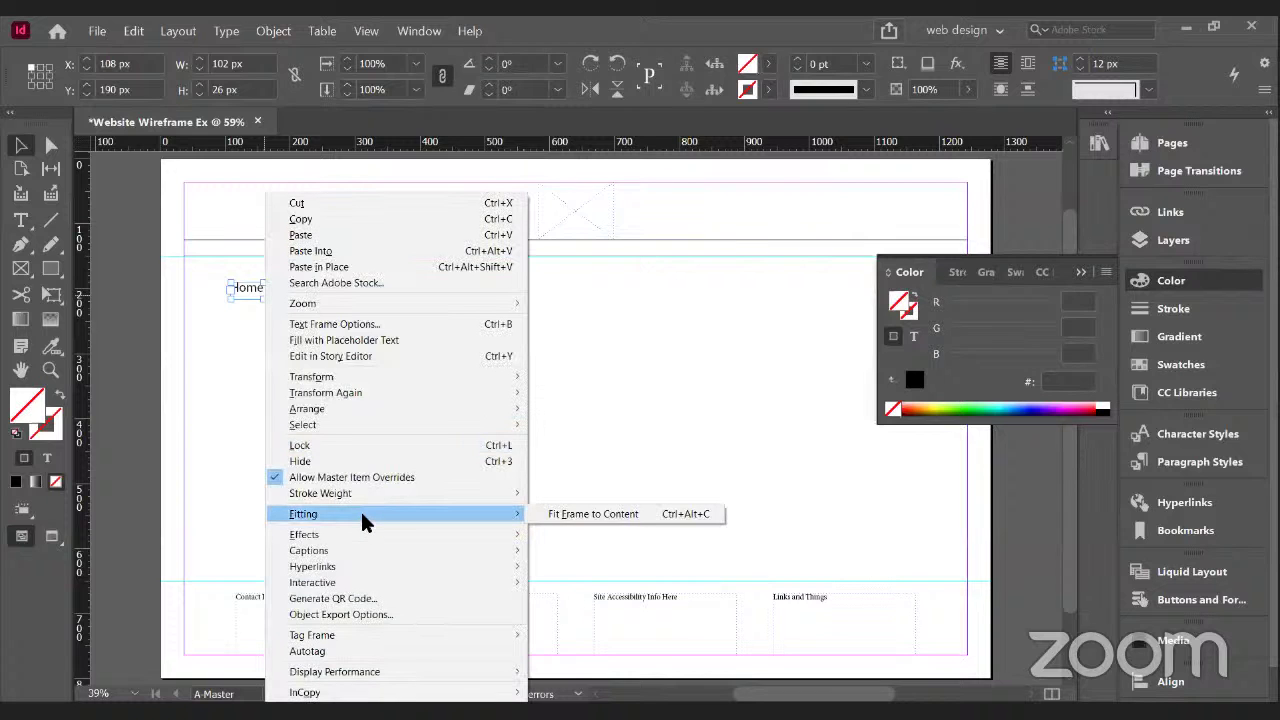
click(589, 514)
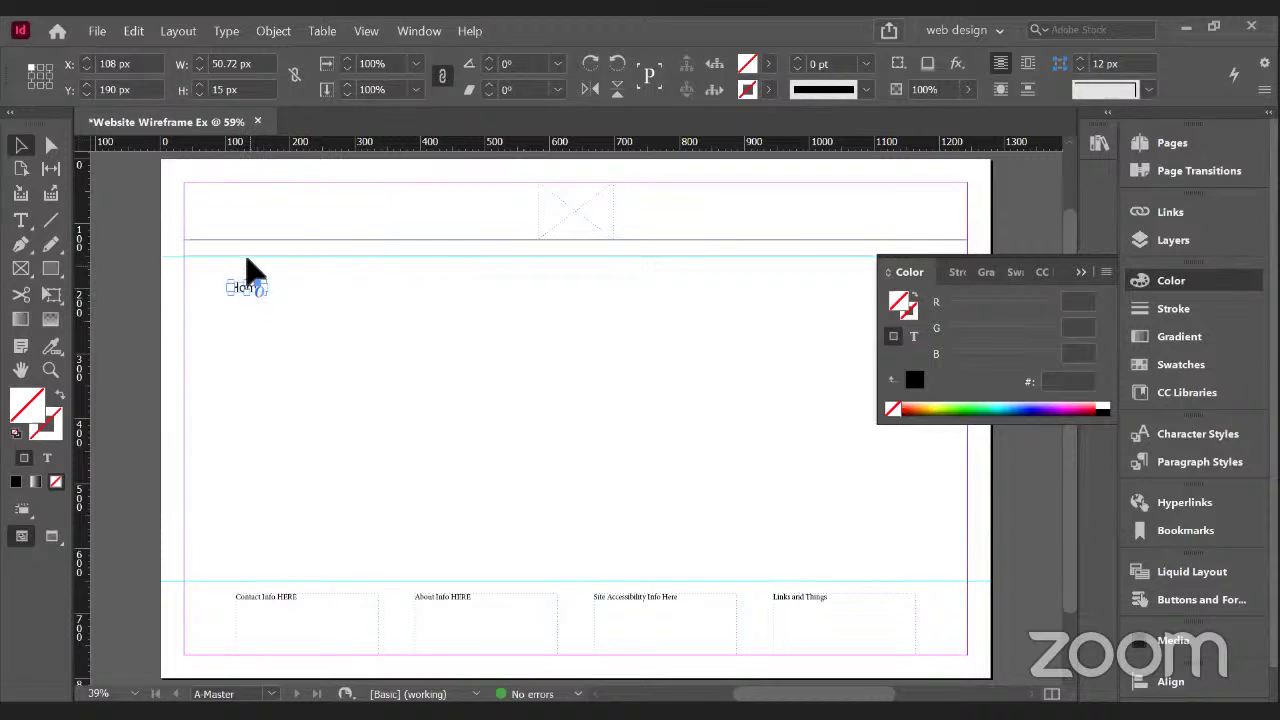
- Nudge the "Home" text frame straight up into the navigation bar to Y 130 px and deselect it
click(259, 289)
key(Up)
key(Up)
key(Up)
key(Up)
key(Up)
key(Up)
key(Up)
key(Up)
key(Up)
key(Up)
key(Up)
key(Up)
key(Up)
key(Up)
key(Up)
key(Up)
key(Up)
key(Up)
key(Up)
key(Up)
key(Up)
key(Up)
key(Up)
key(Up)
key(Up)
key(Up)
key(Up)
key(Up)
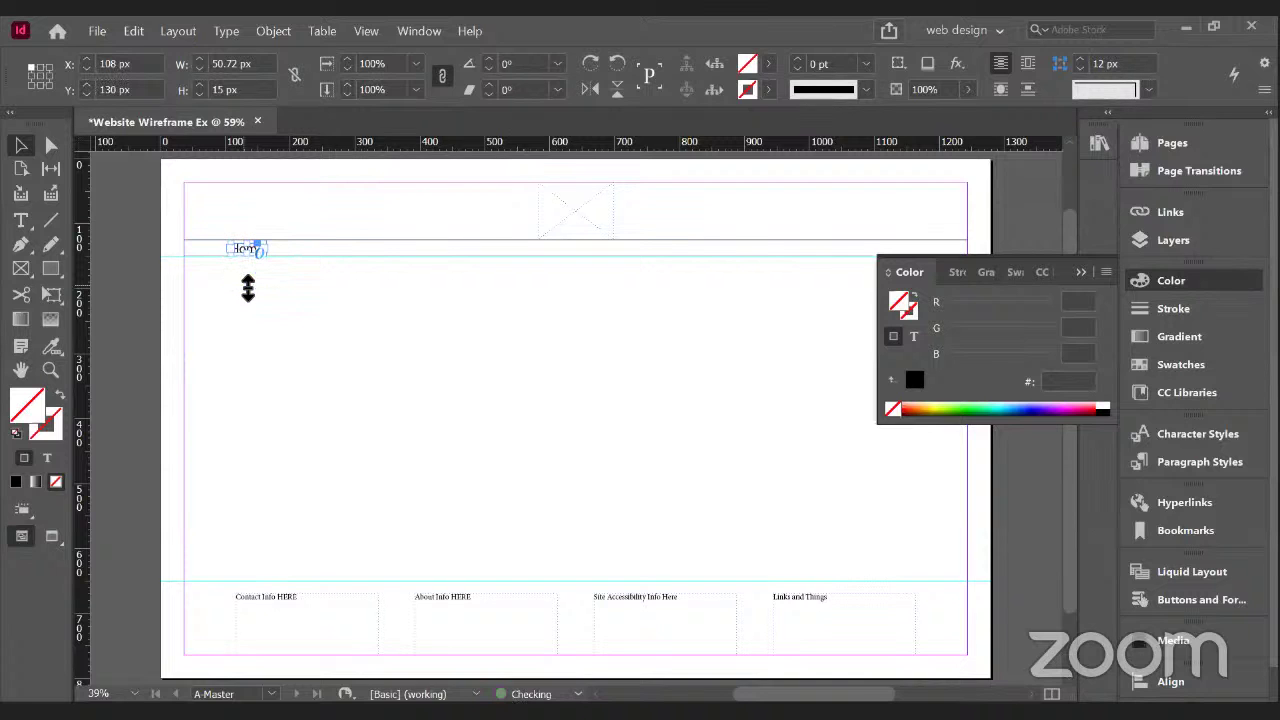
click(229, 349)
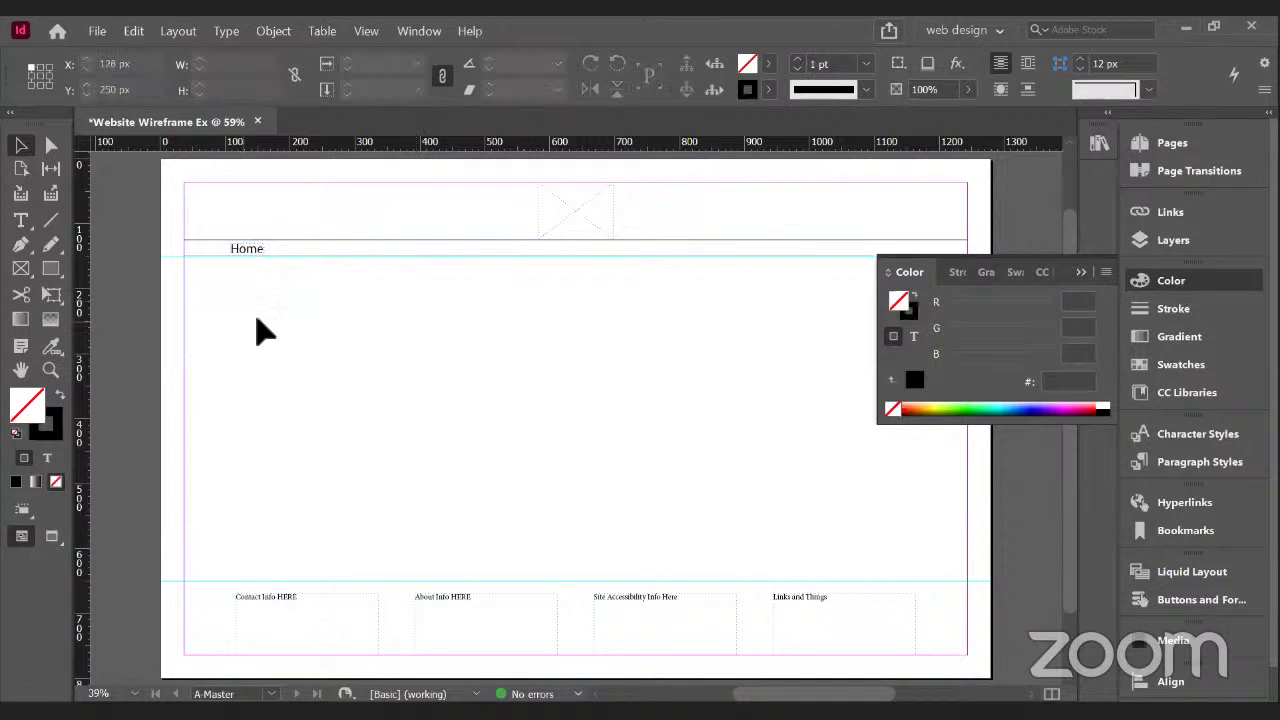
- Copy and paste the "Home" frame and place the duplicate in the navigation bar at about X 311 px, Y 130 px
click(248, 251)
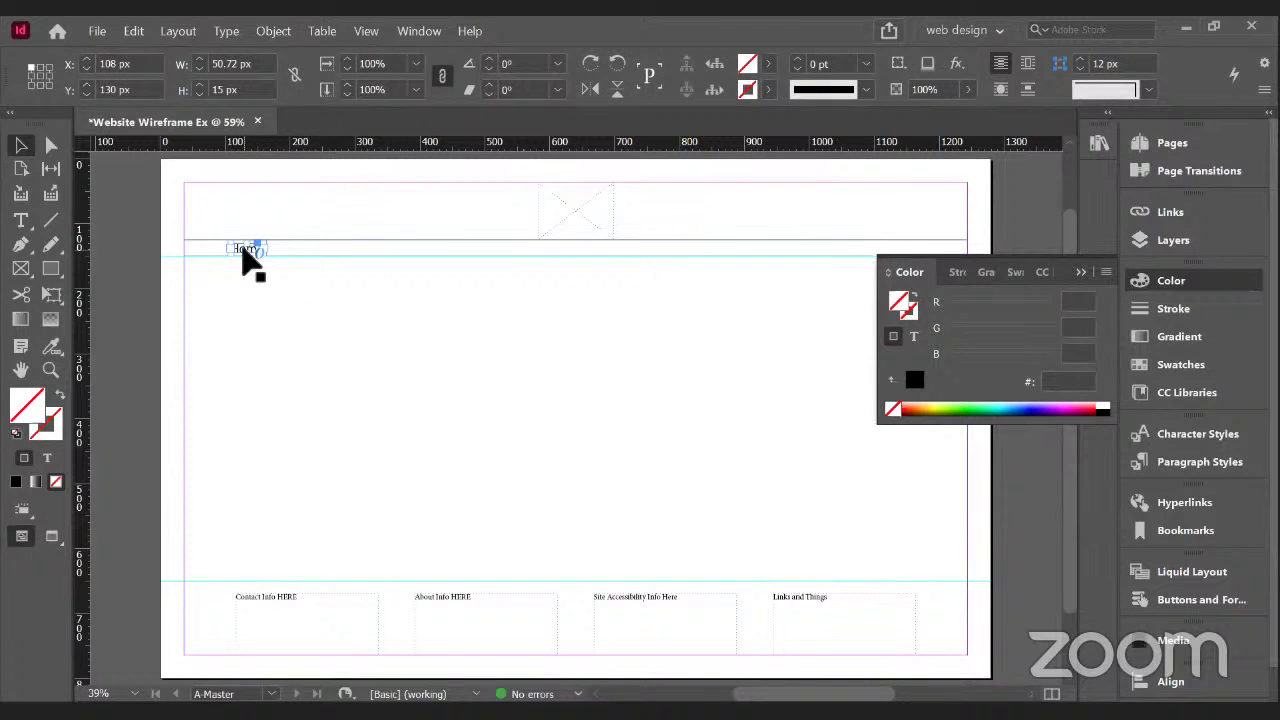
drag(243, 257, 573, 424)
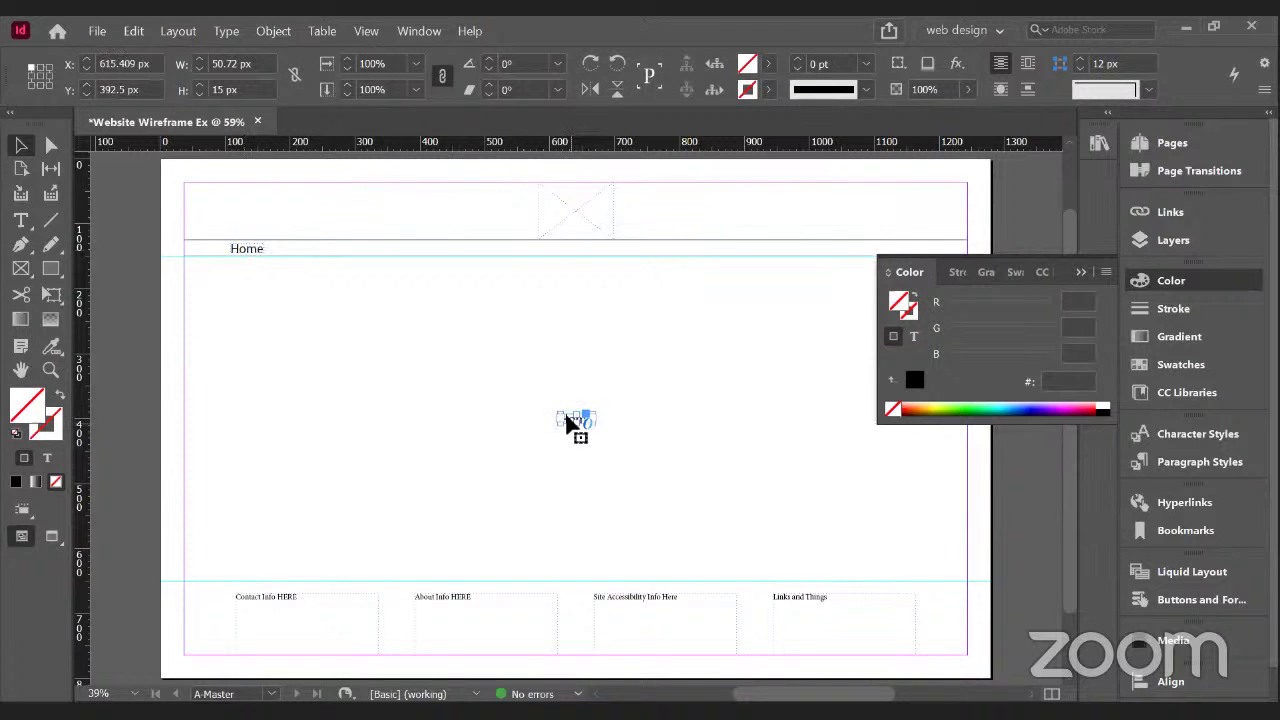
right_click(567, 423)
key(Escape)
click(439, 480)
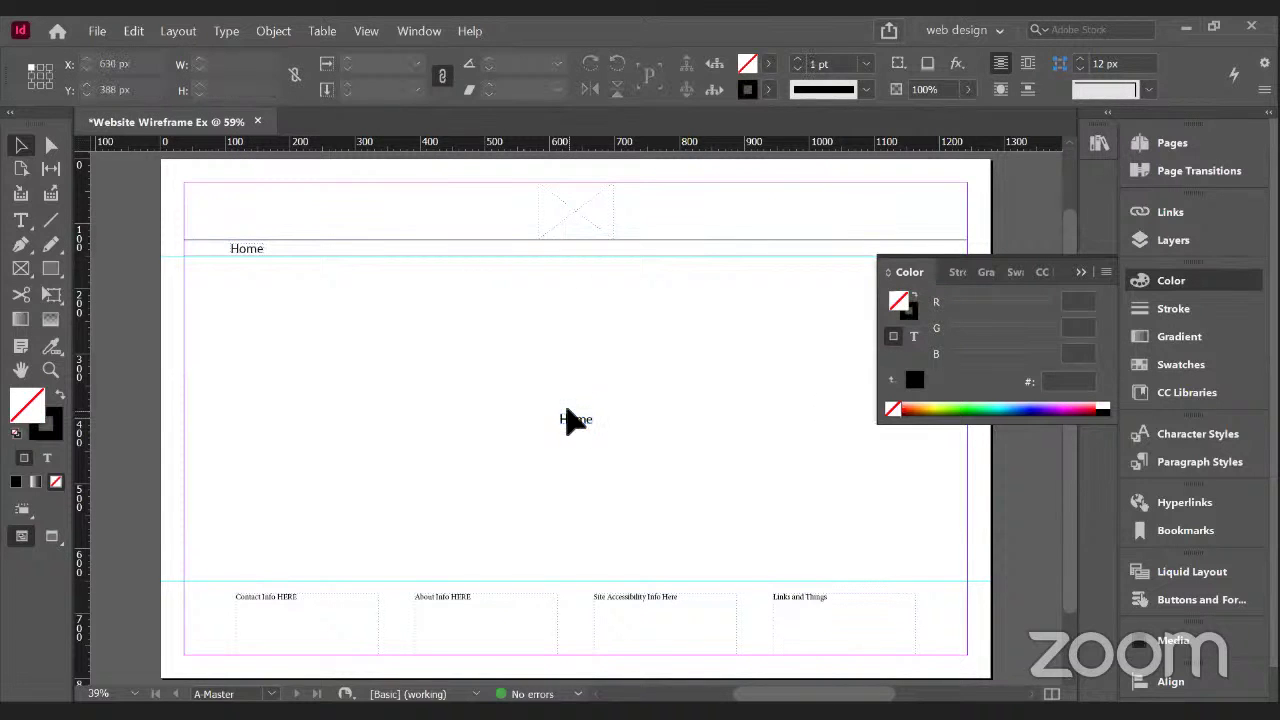
drag(580, 430, 380, 251)
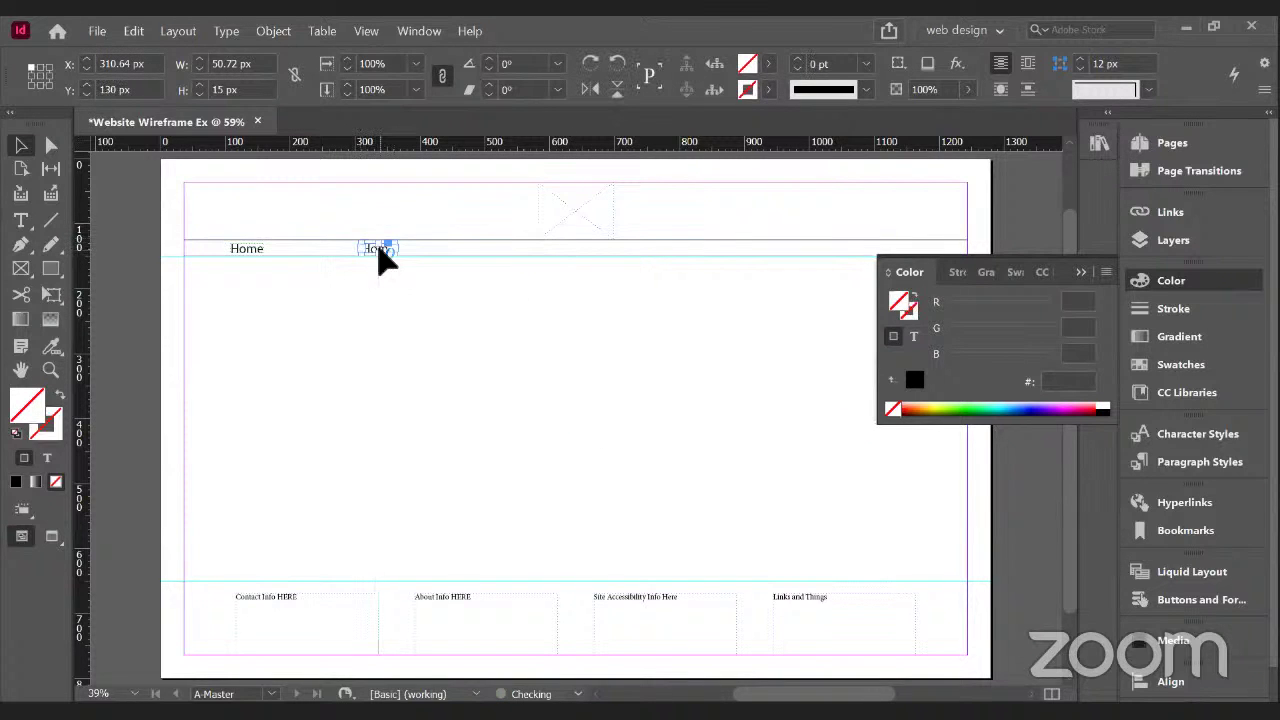
click(563, 314)
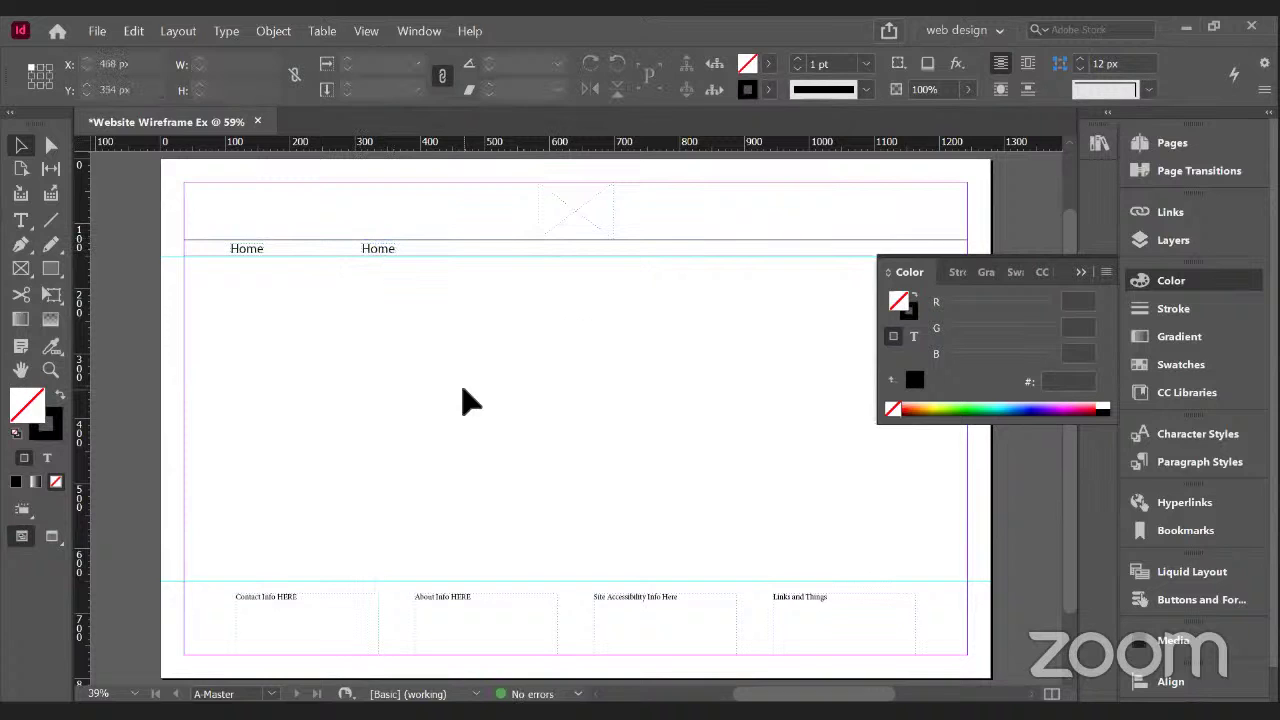
- Paste three more "Home" frames and place them along the navigation bar at about X 531 px, 746 px and 1003 px
key(ctrl+v)
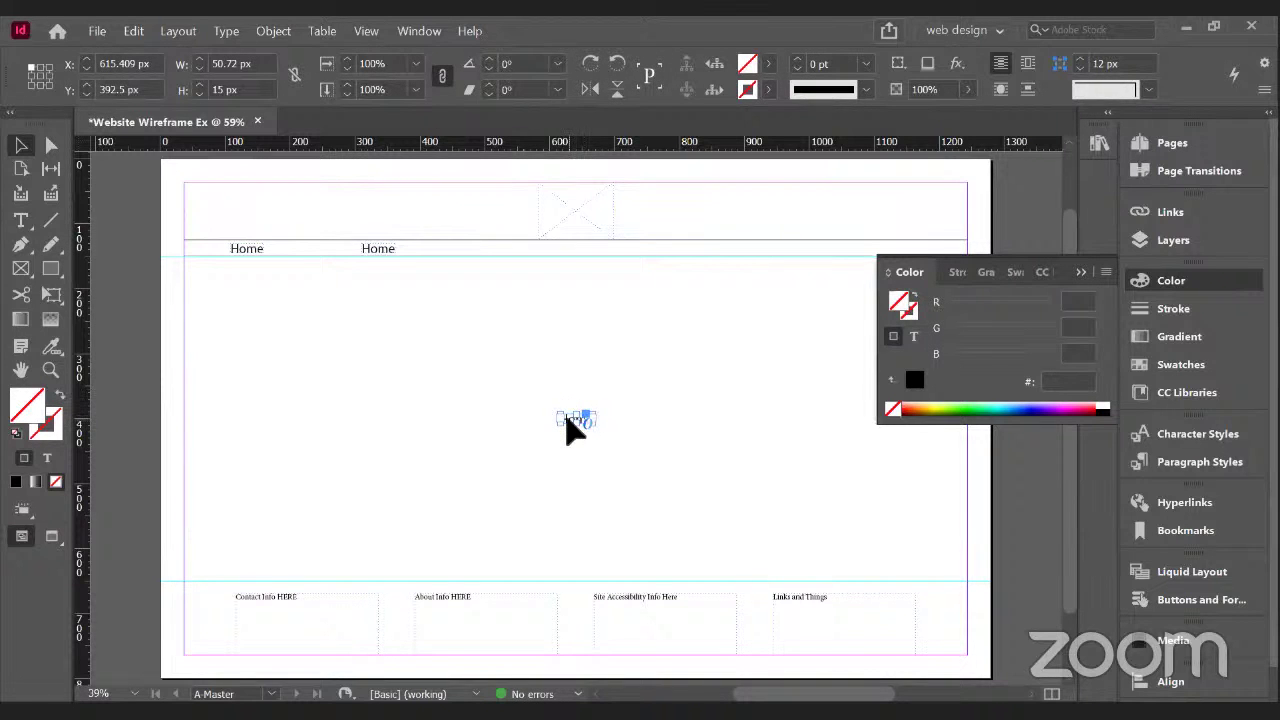
drag(566, 424, 512, 262)
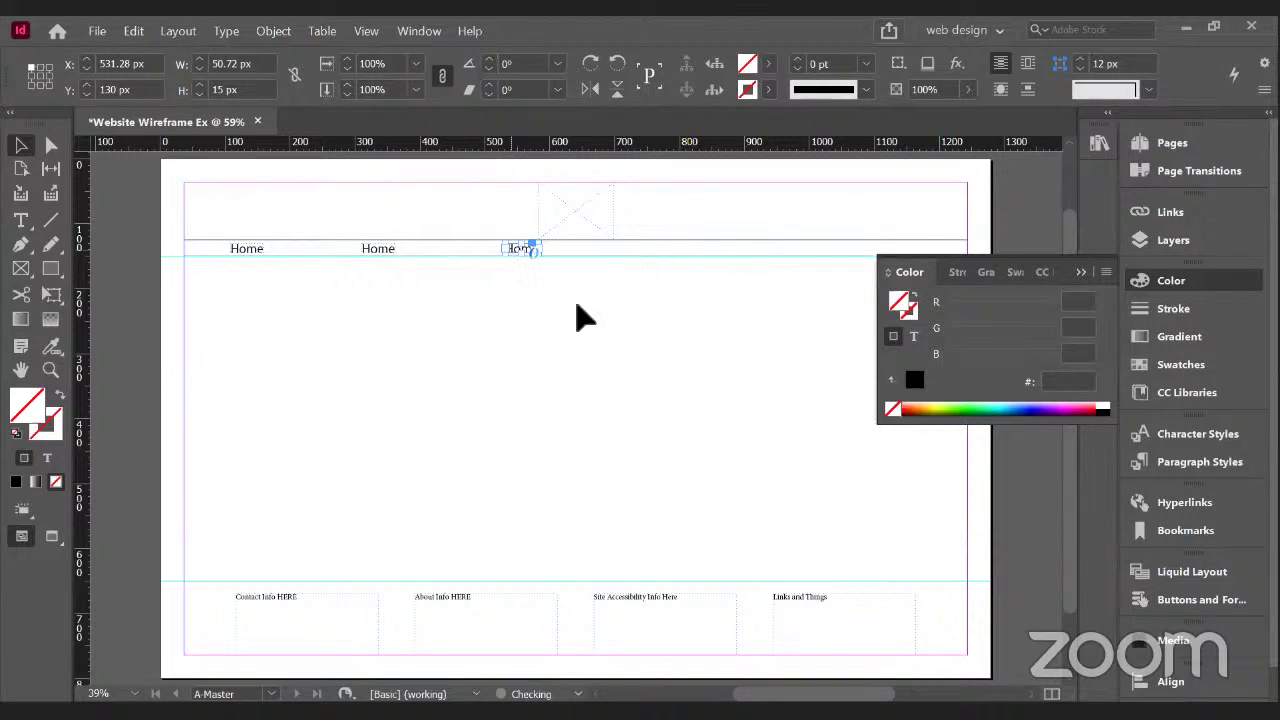
key(ctrl+v)
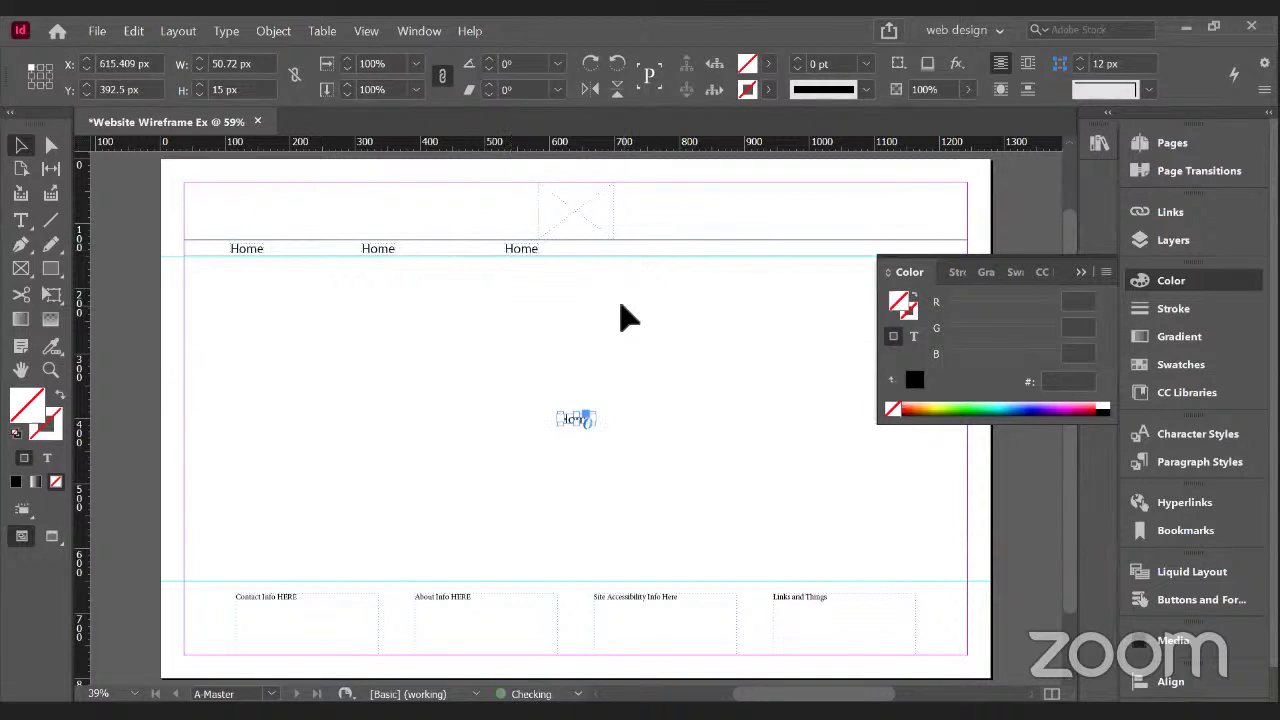
drag(568, 424, 651, 244)
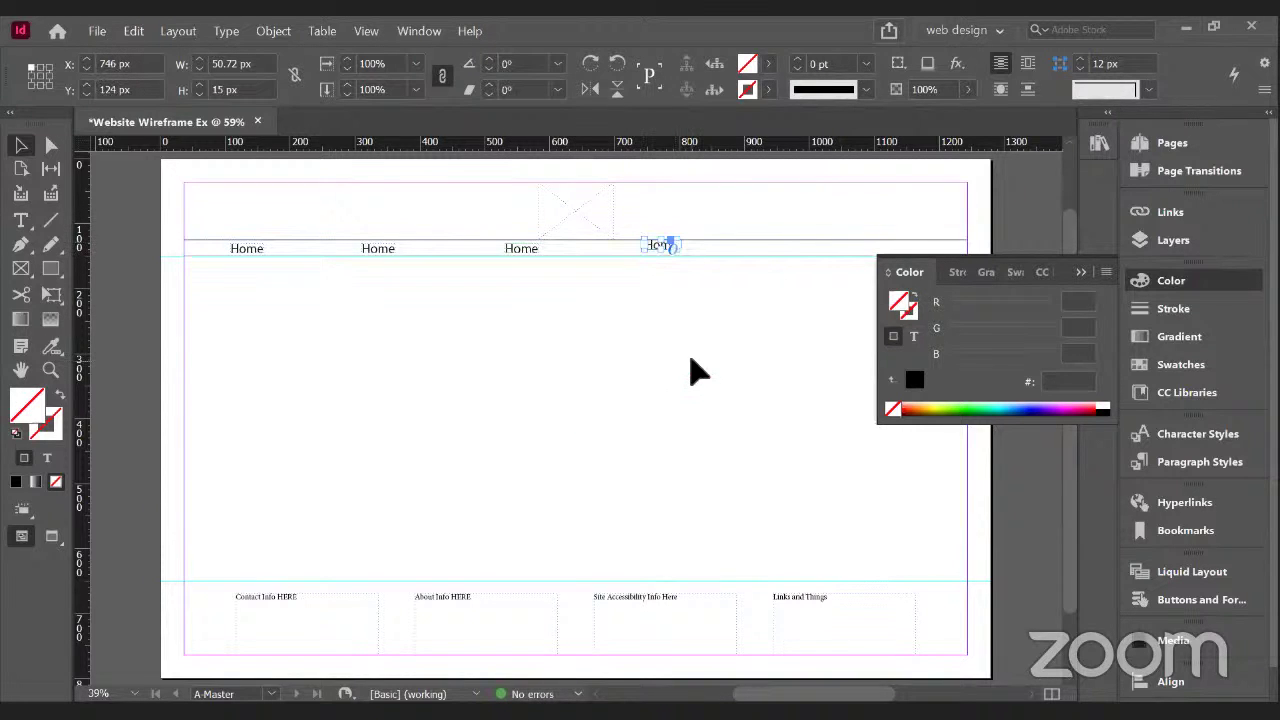
key(ctrl+v)
drag(570, 428, 821, 244)
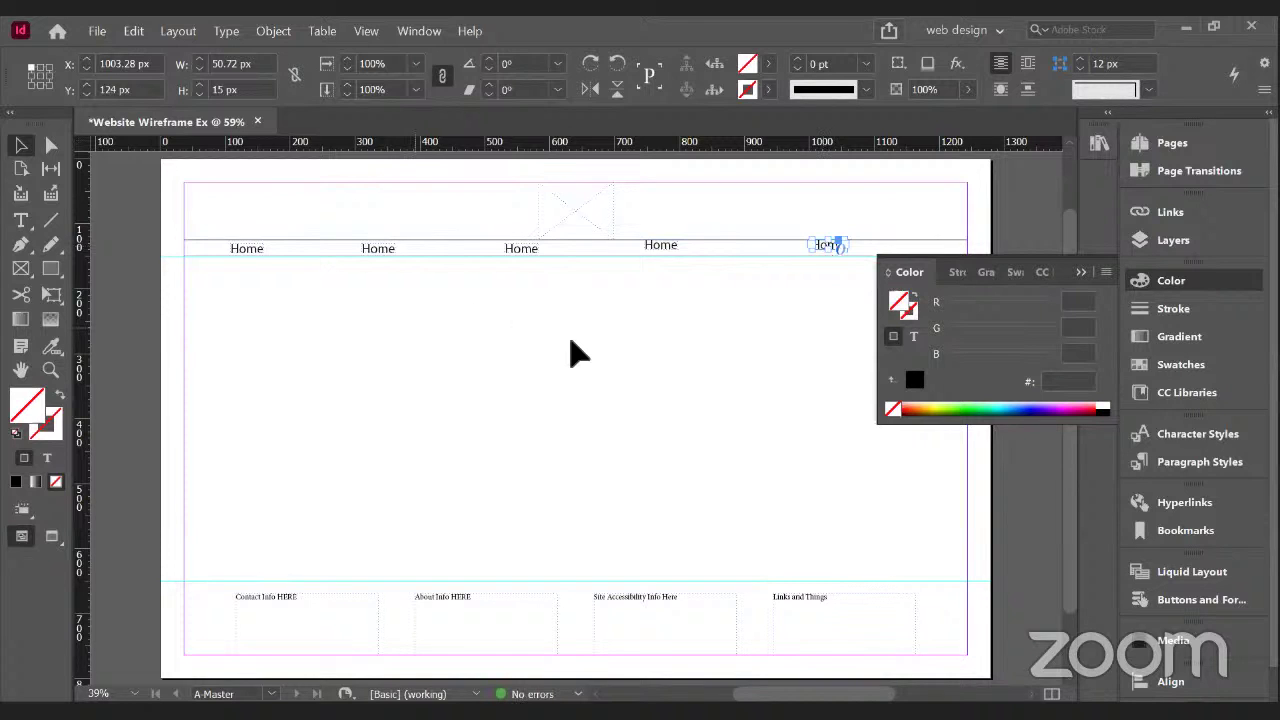
- Select all five "Home" frames, align their vertical centers and distribute the horizontal spacing between them evenly
shift+click(658, 248)
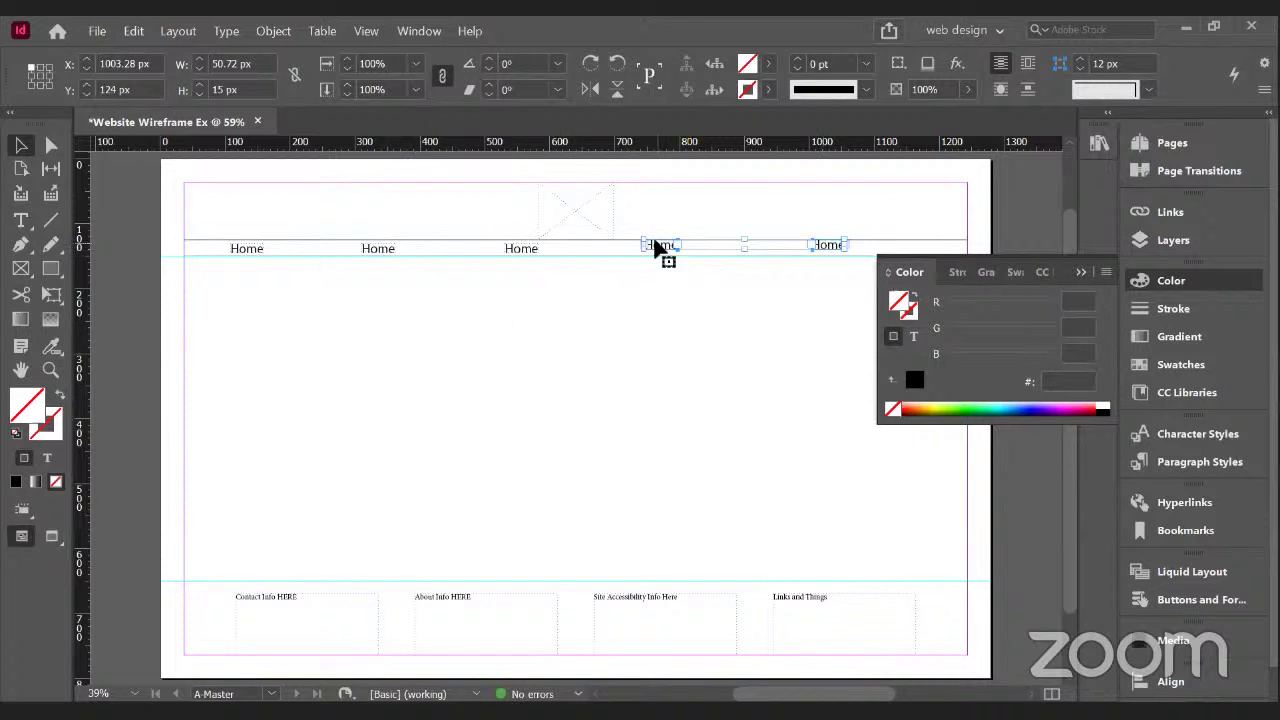
shift+click(531, 255)
shift+click(378, 254)
shift+click(243, 251)
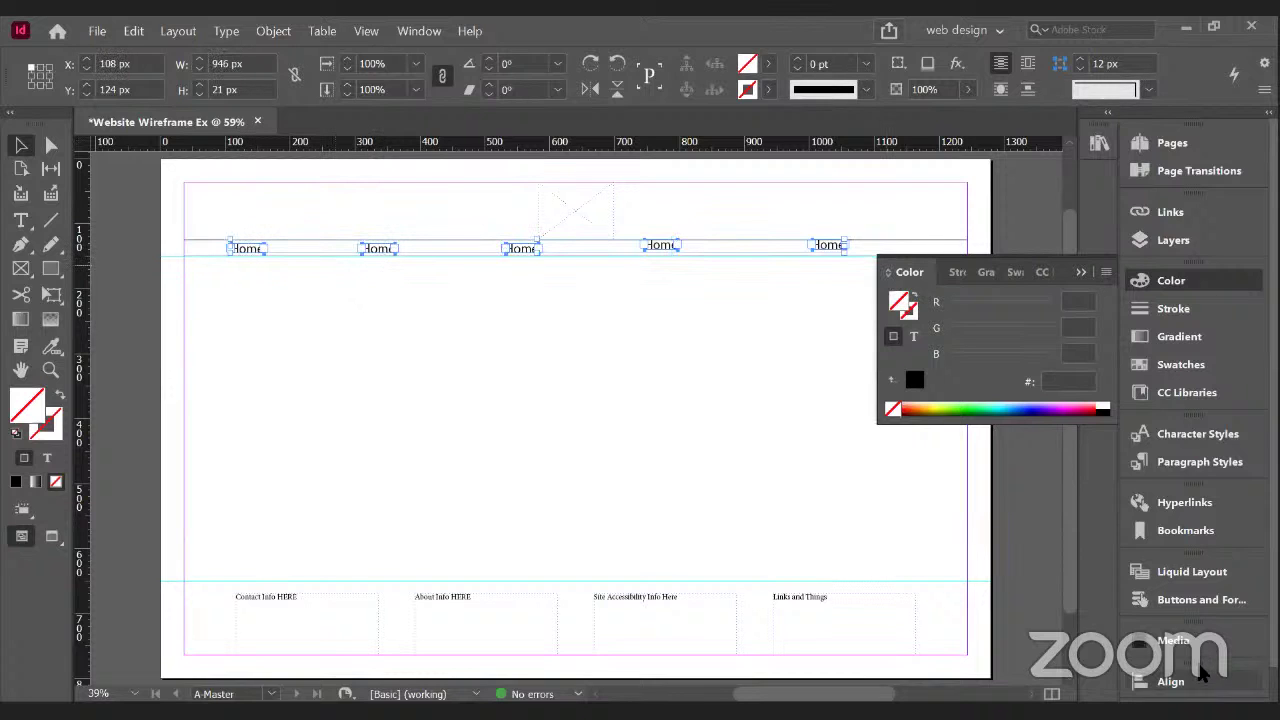
click(1171, 682)
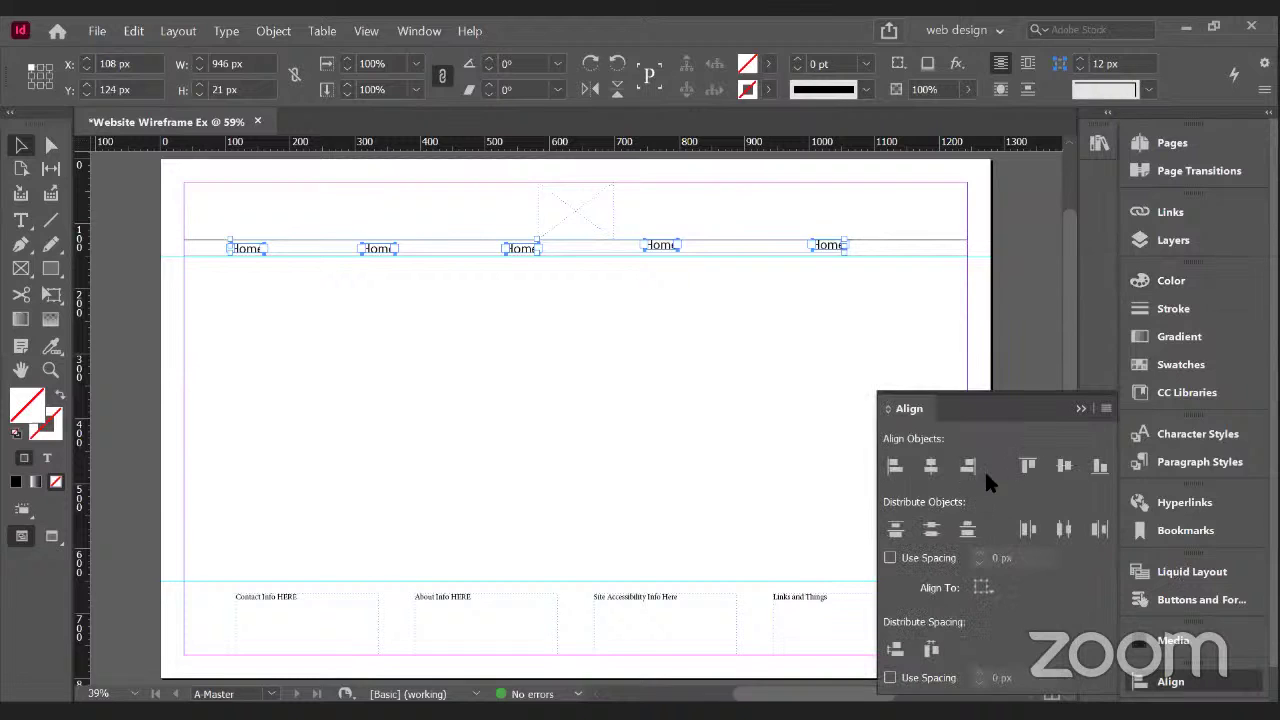
click(1064, 468)
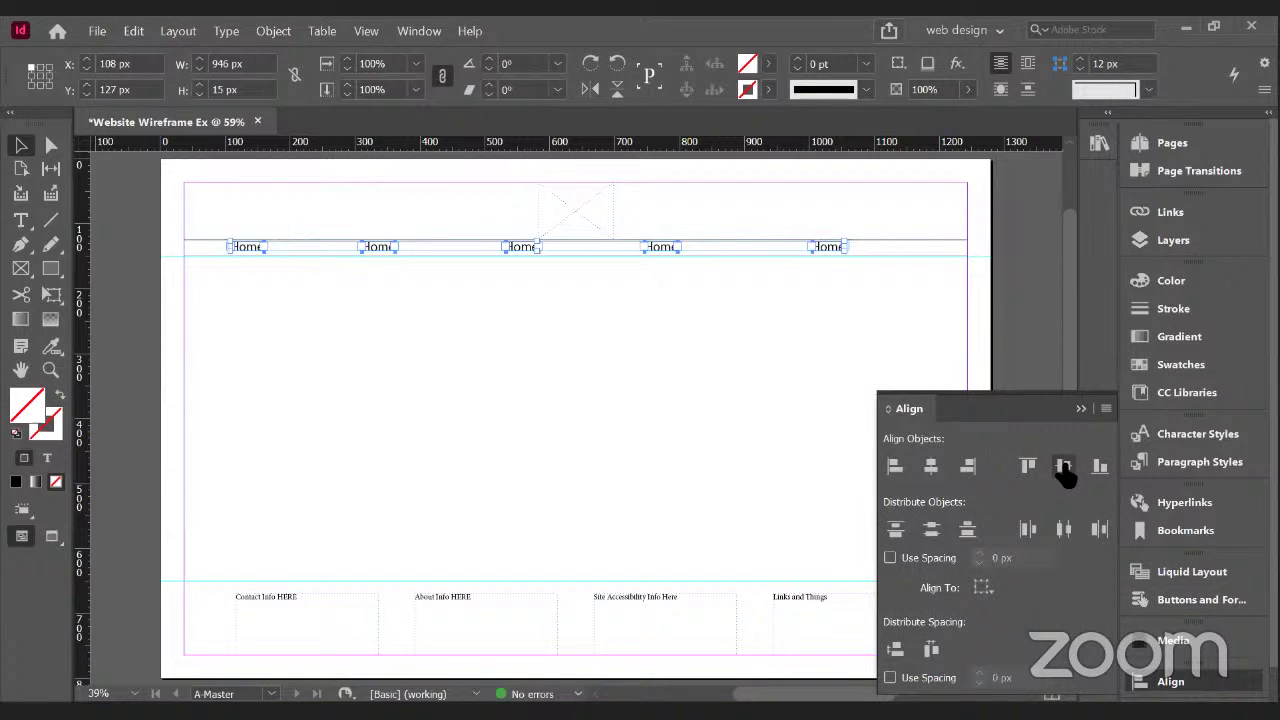
click(931, 650)
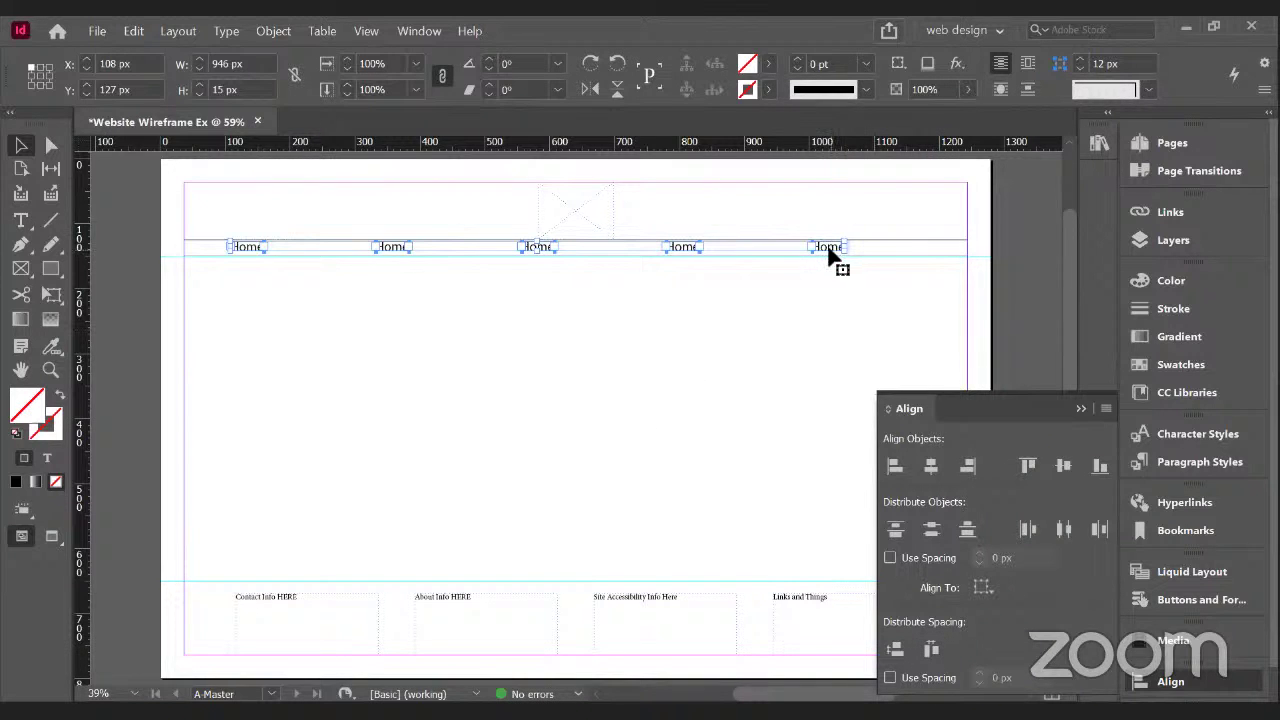
- Move the five selected "Home" frames together to X 167 px, Y 129.5 px, deselect them and put away the alignment options
drag(828, 255, 871, 252)
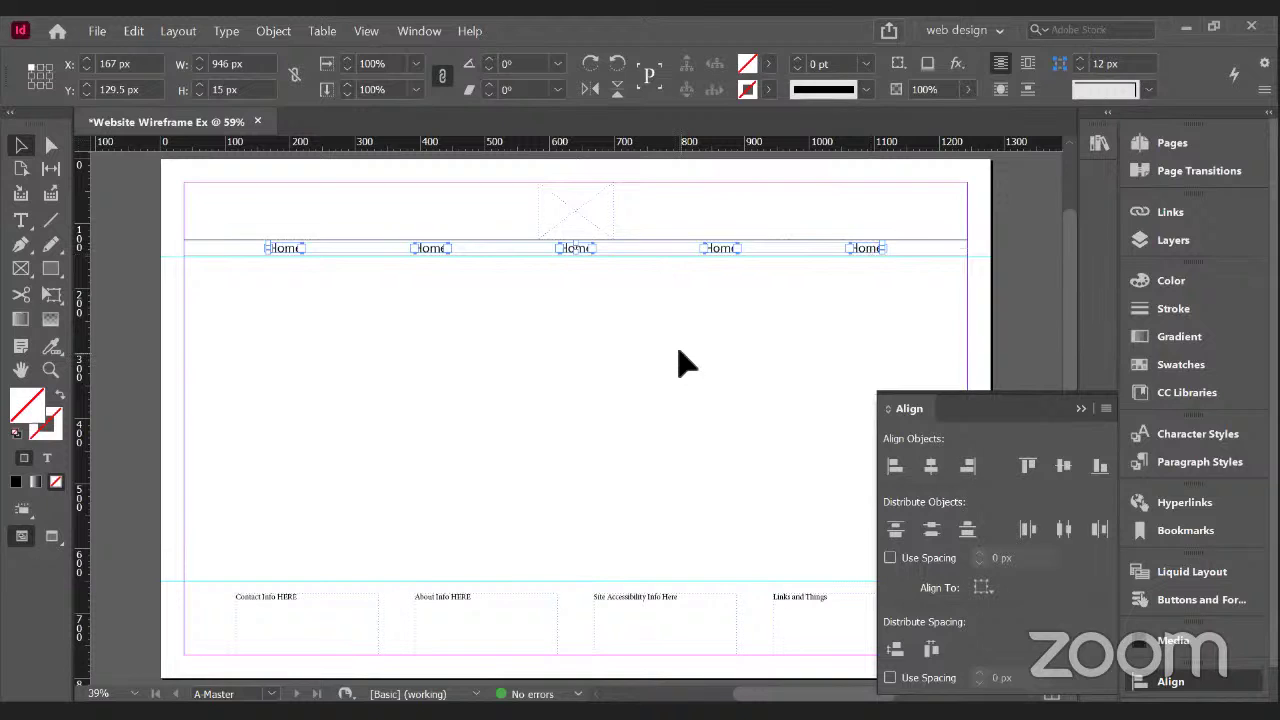
click(686, 364)
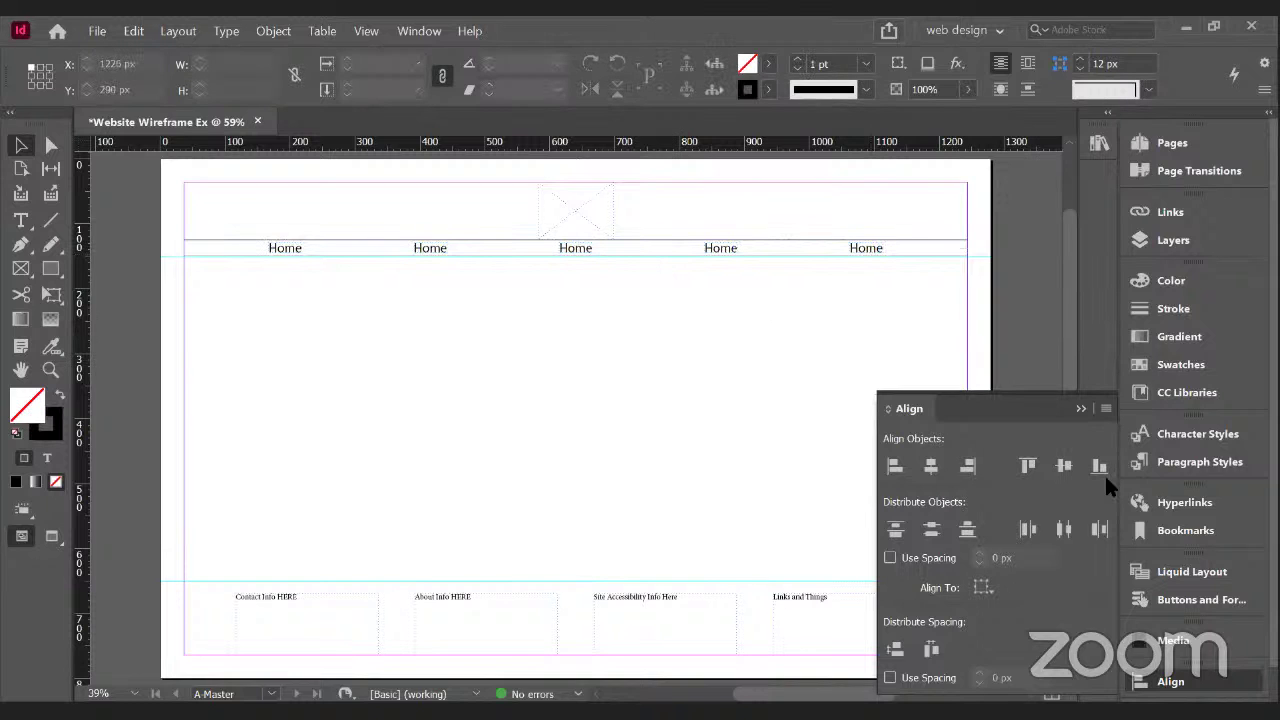
click(1200, 686)
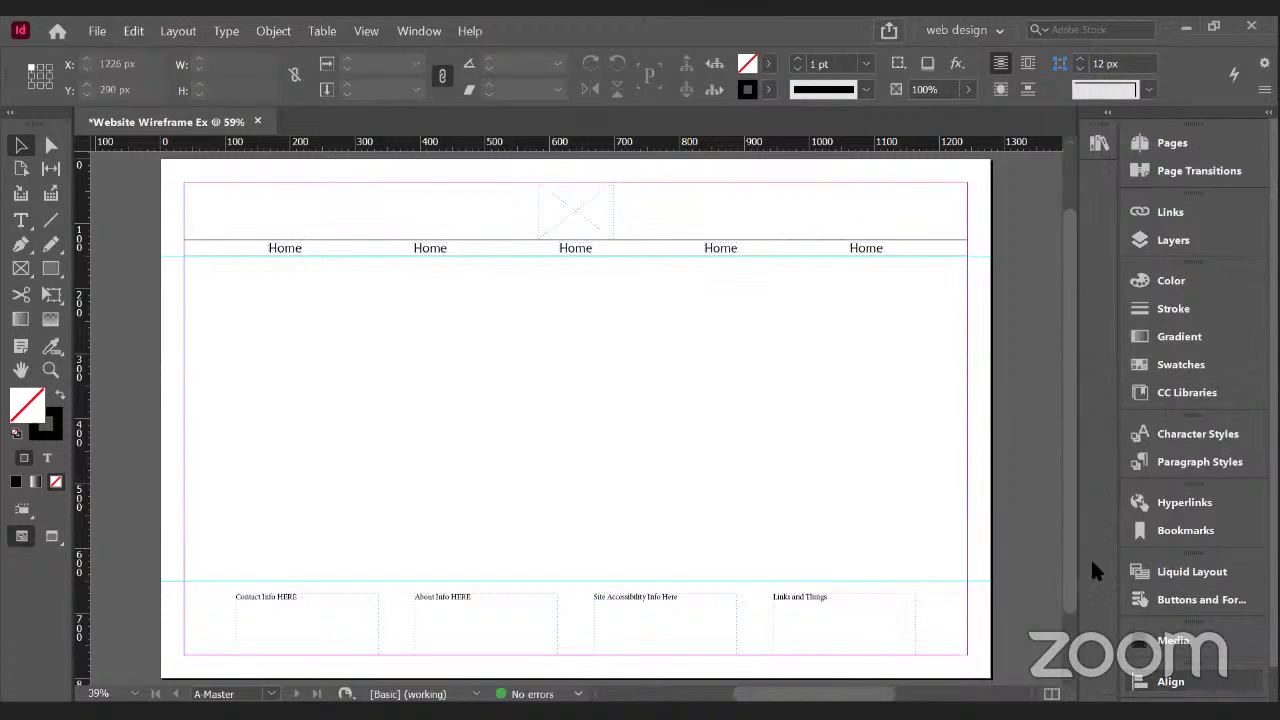
- Create a new character style from the first "Home" label's text and name it H1
double_click(285, 248)
drag(285, 248, 356, 273)
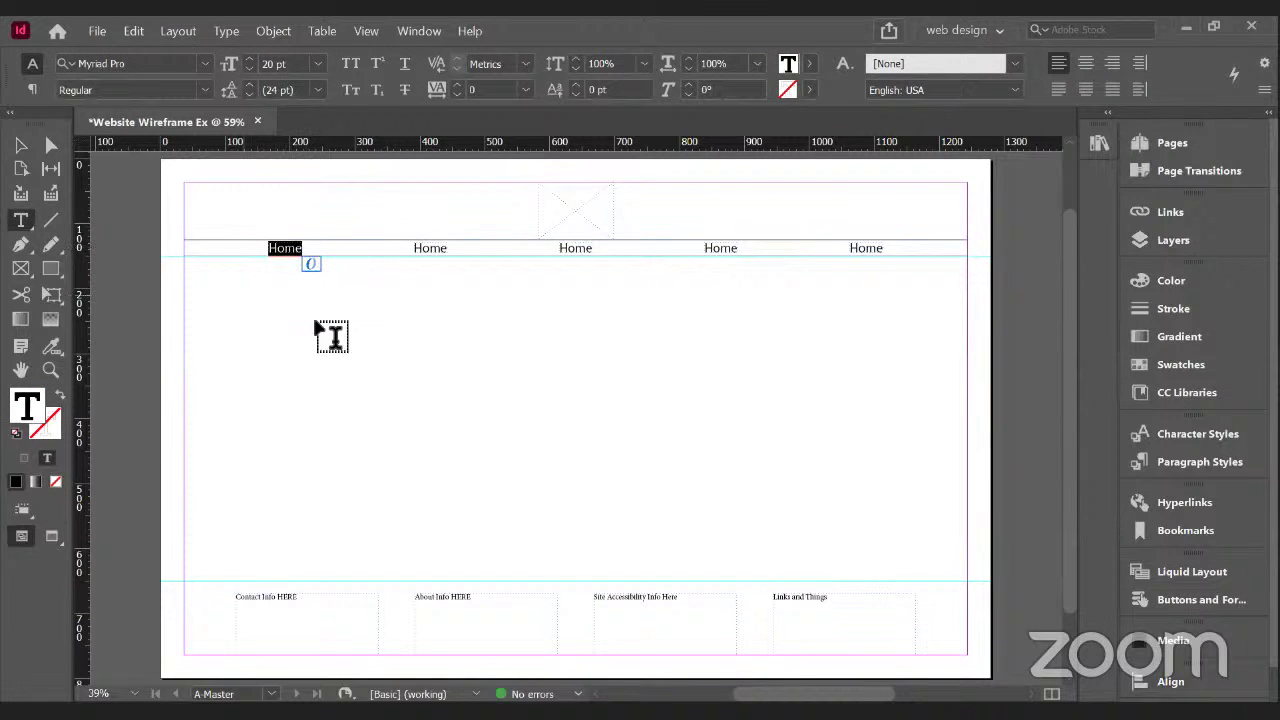
click(1199, 436)
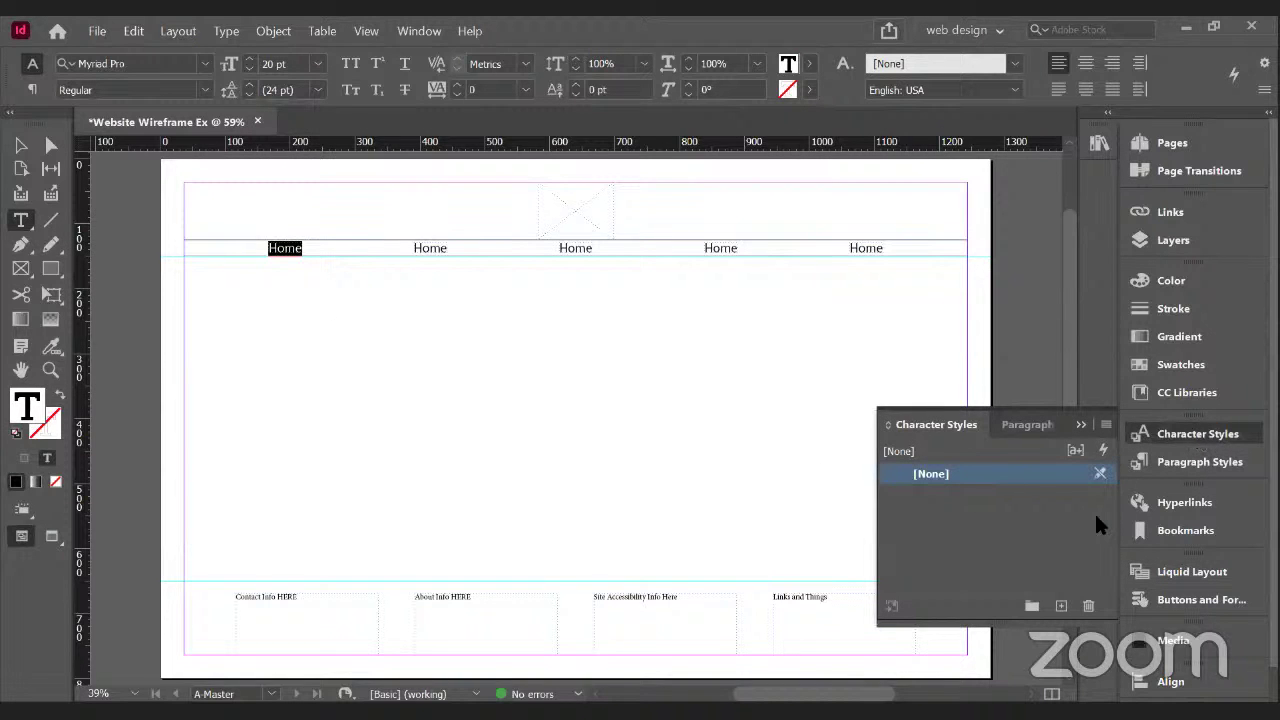
click(1061, 606)
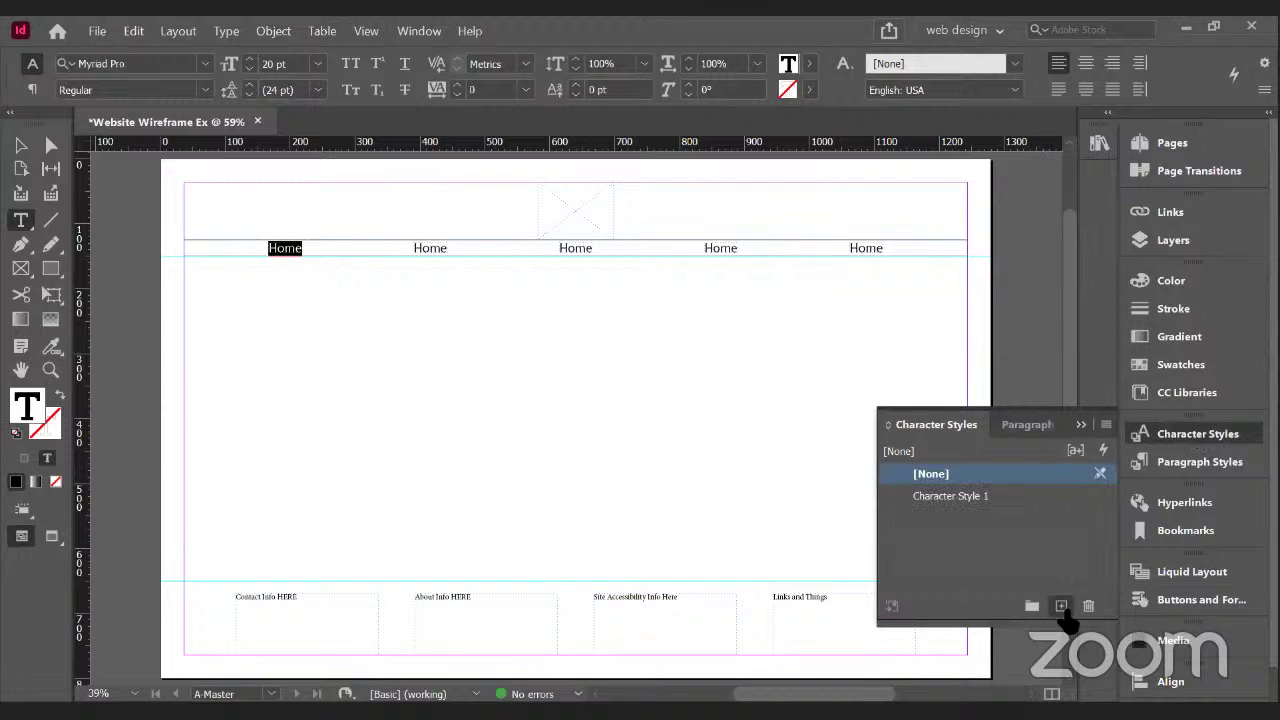
click(960, 497)
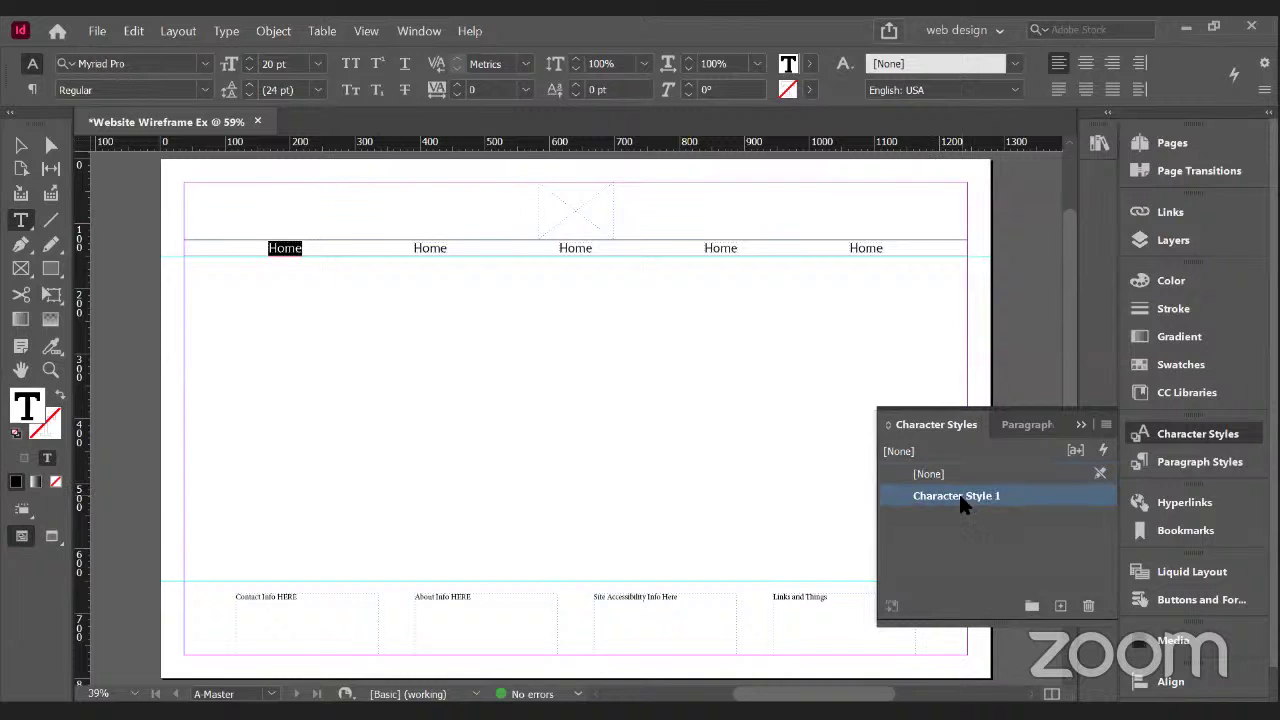
double_click(960, 497)
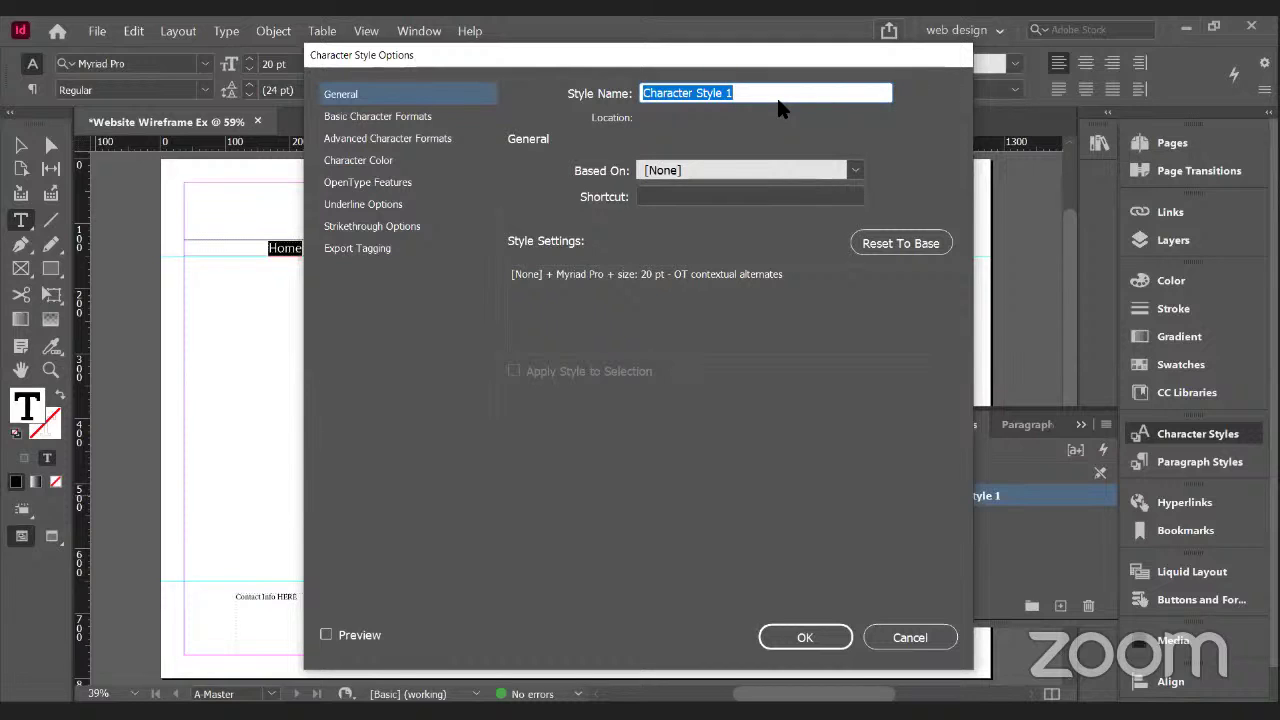
text(Nav)
key(BackSpace)
key(BackSpace)
key(BackSpace)
text(H1)
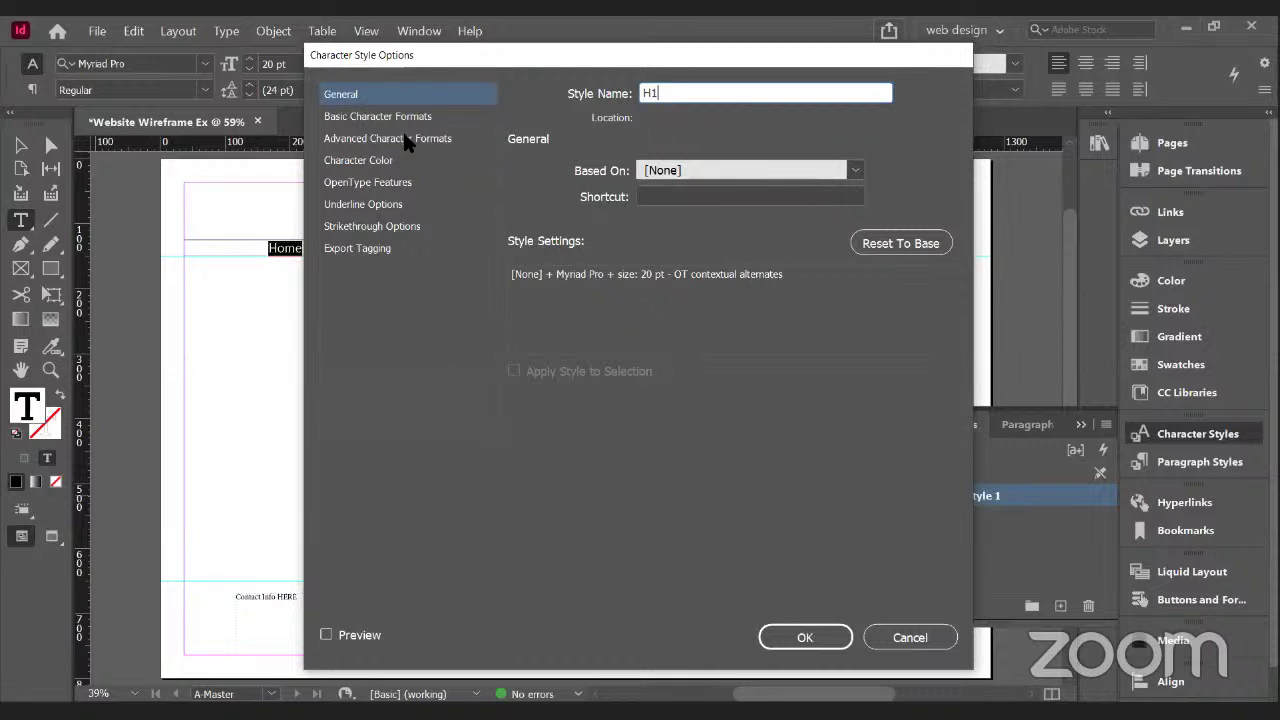
- Set the H1 style's font style to Regular and its character color to Black, and save the style
click(378, 117)
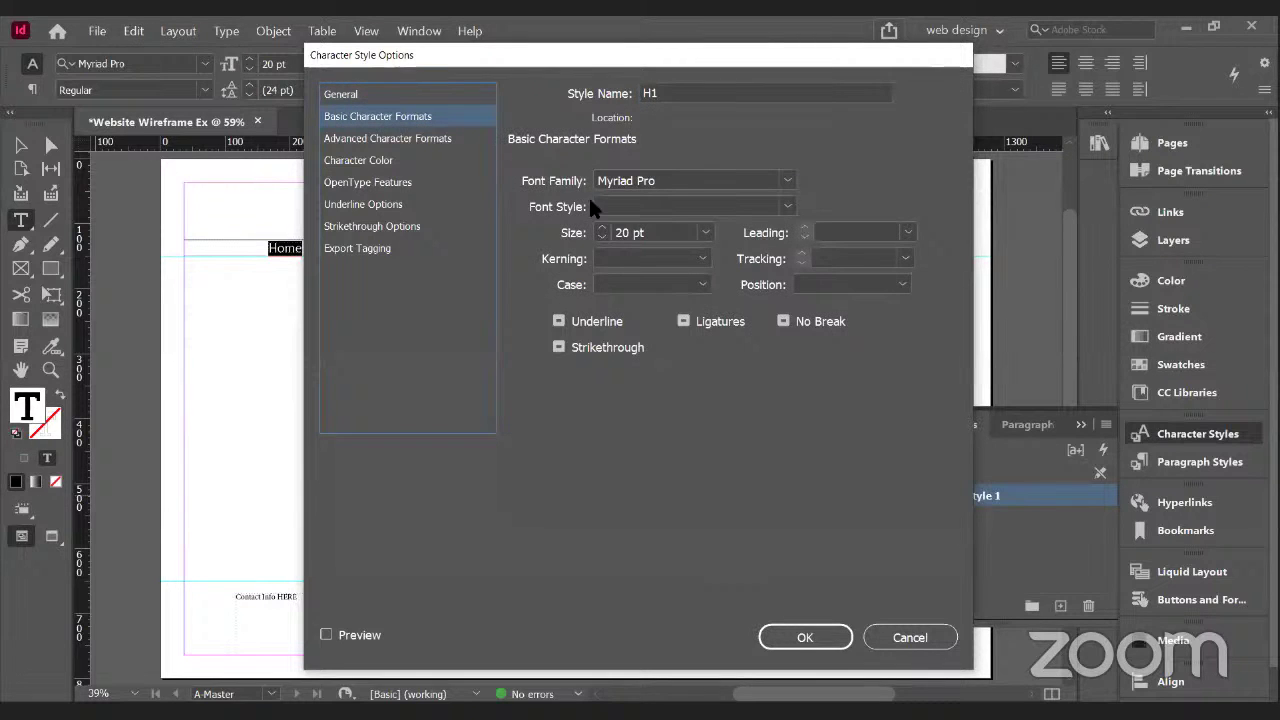
click(789, 205)
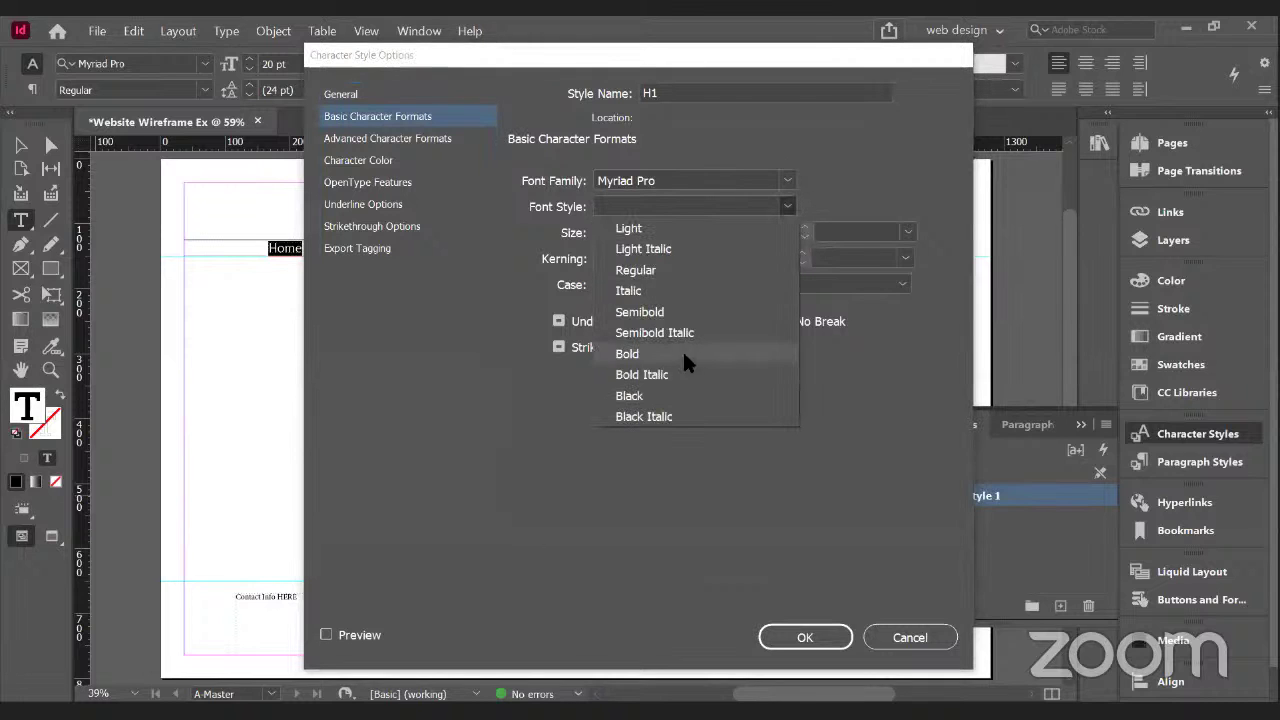
key(Return)
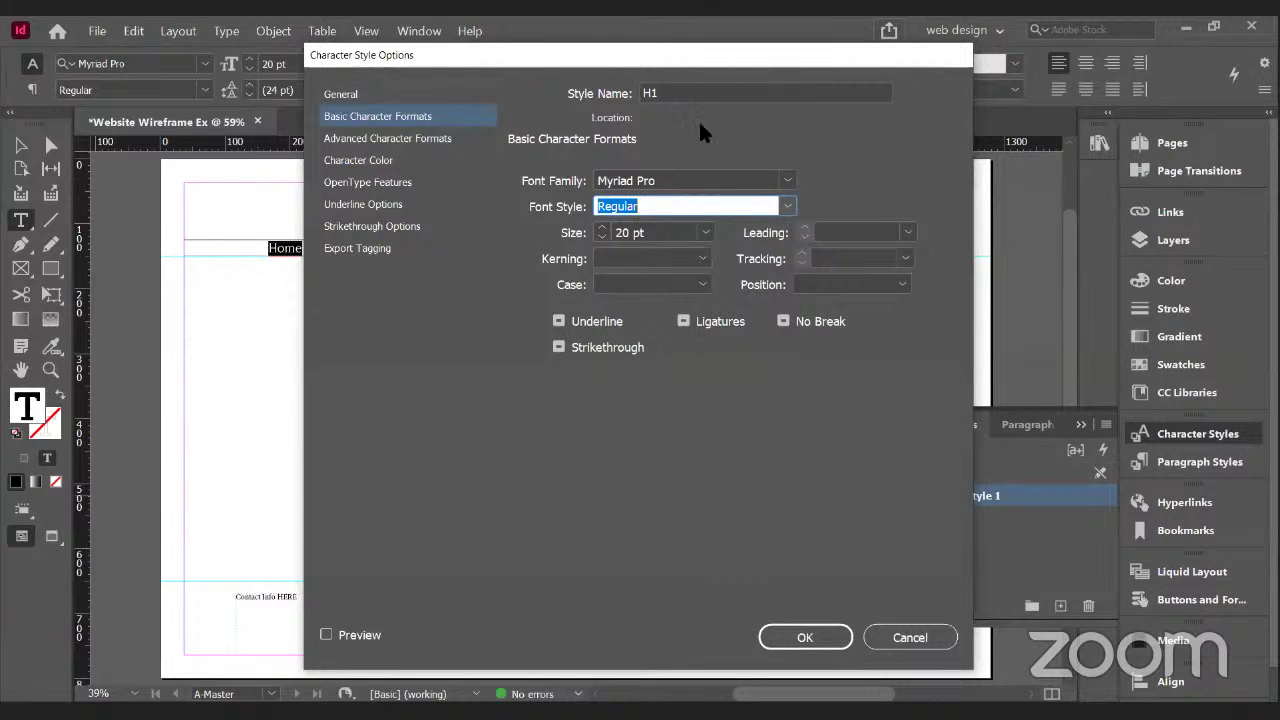
click(350, 163)
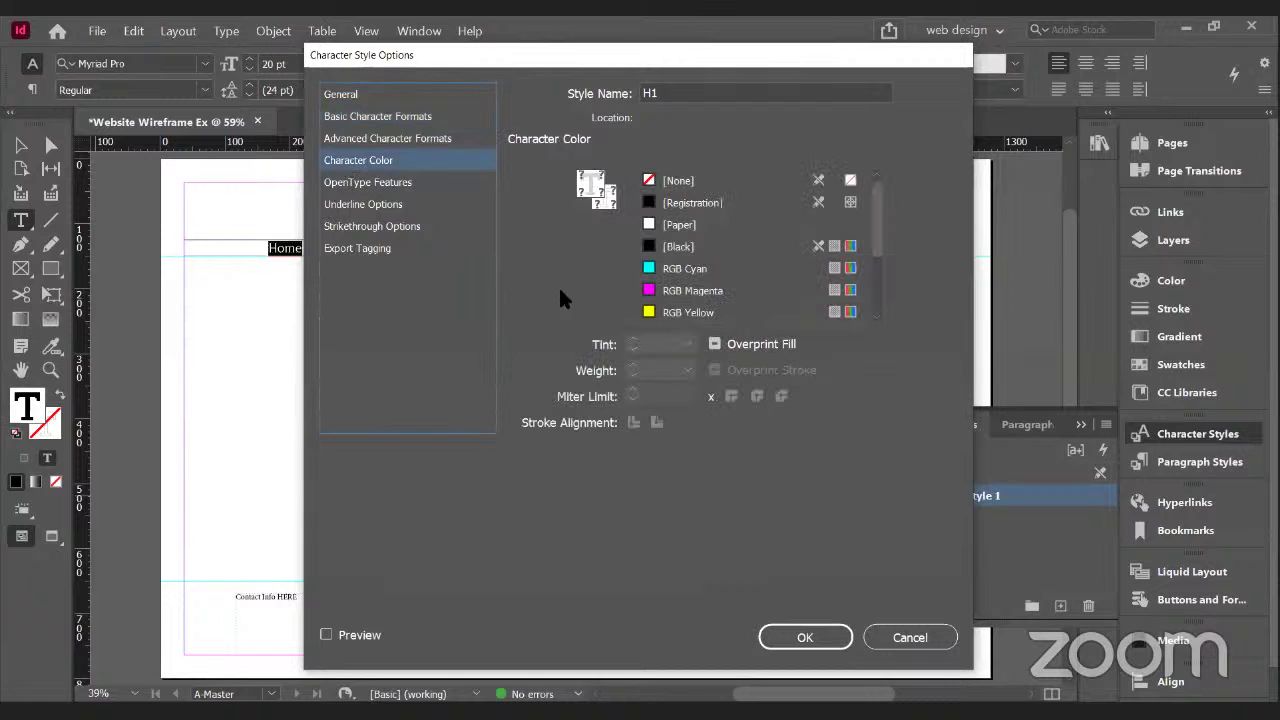
click(686, 247)
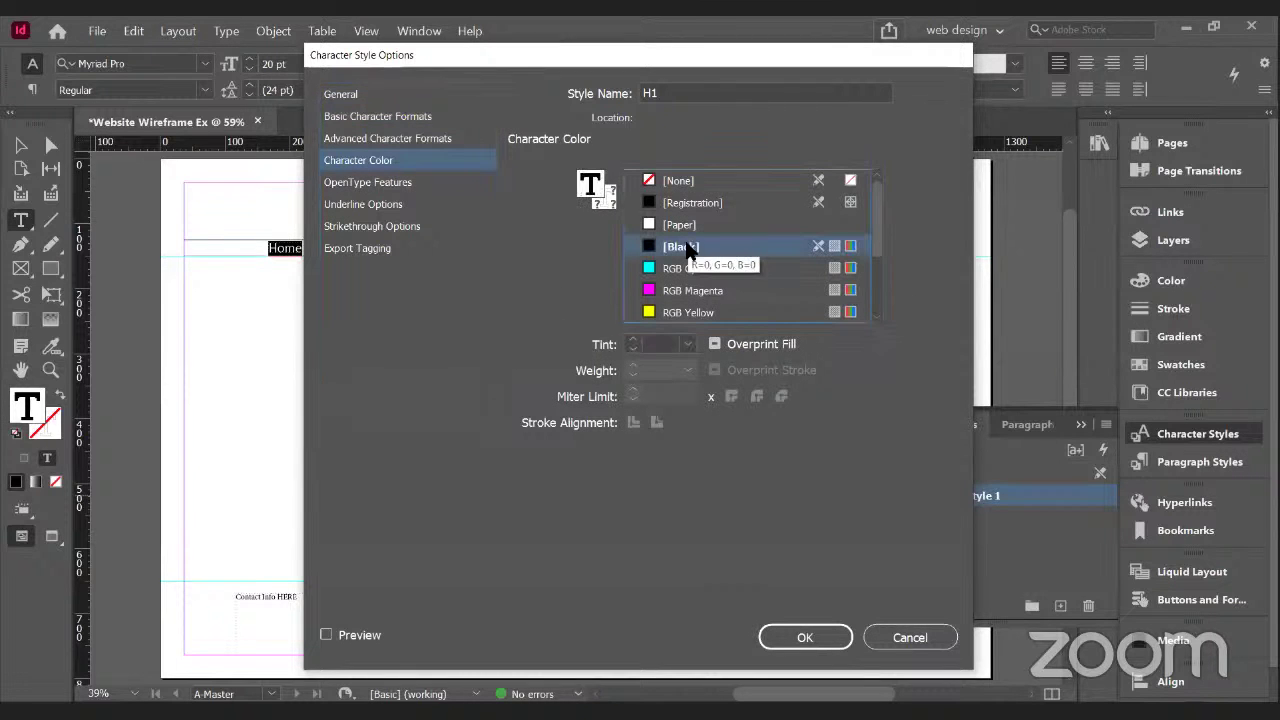
click(826, 643)
click(826, 643)
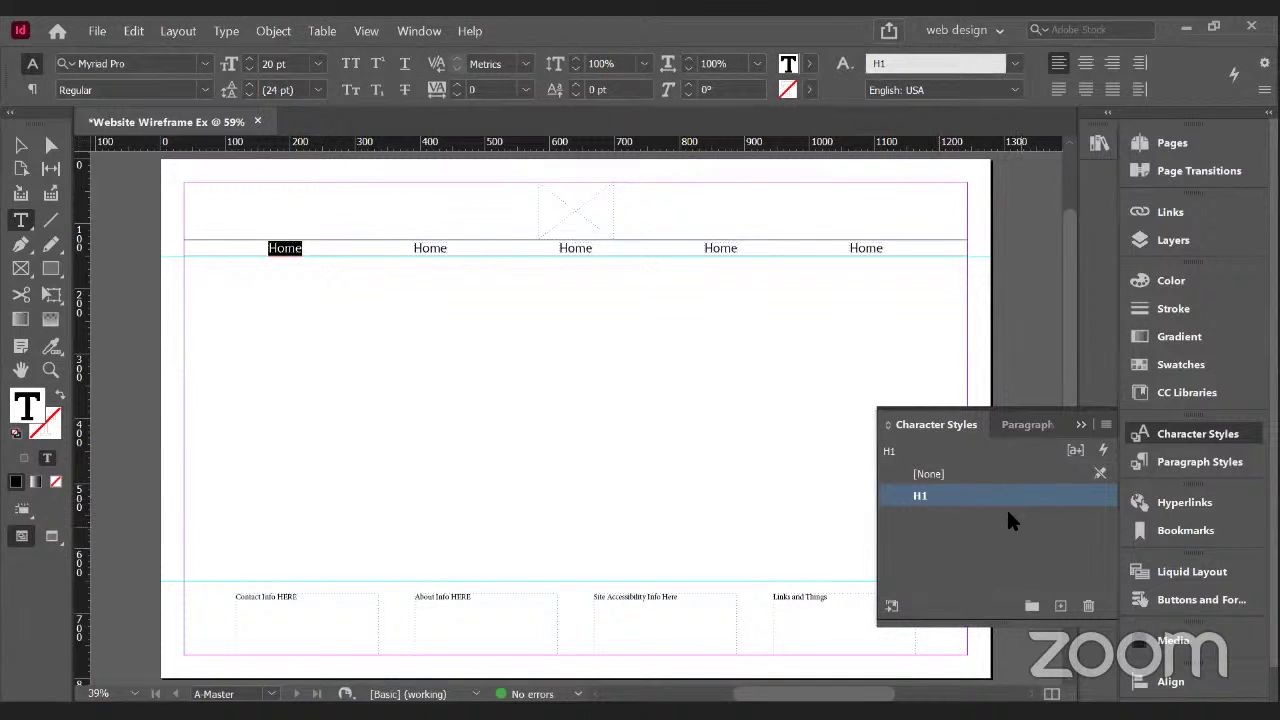
- Apply the H1 character style to the second "Home" label
click(426, 317)
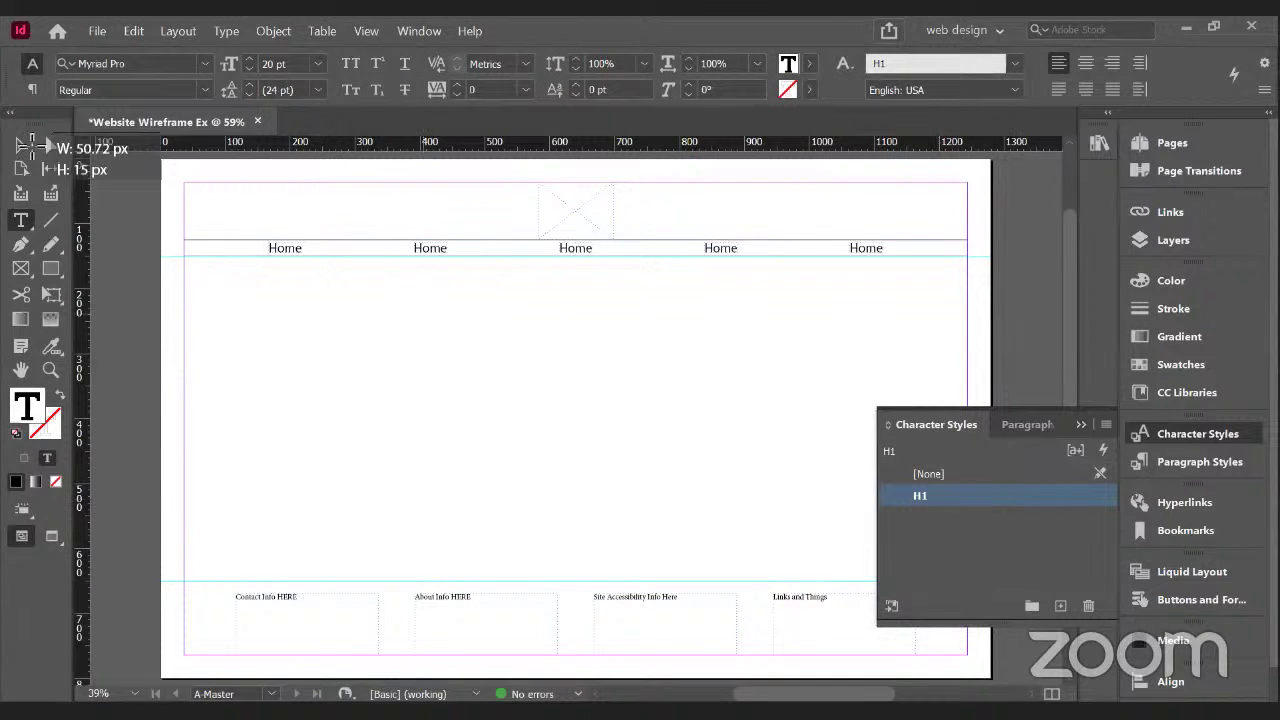
double_click(428, 246)
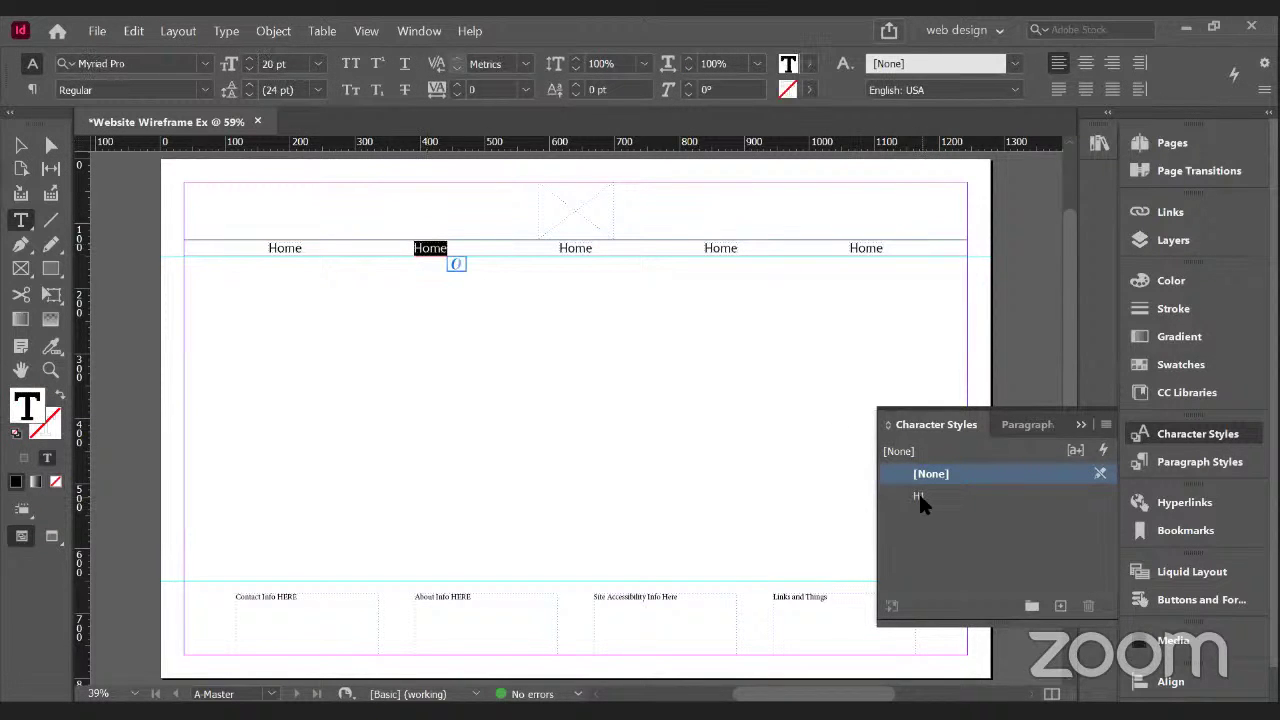
click(920, 496)
- Change the font of the third "Home" label to Arial
double_click(578, 248)
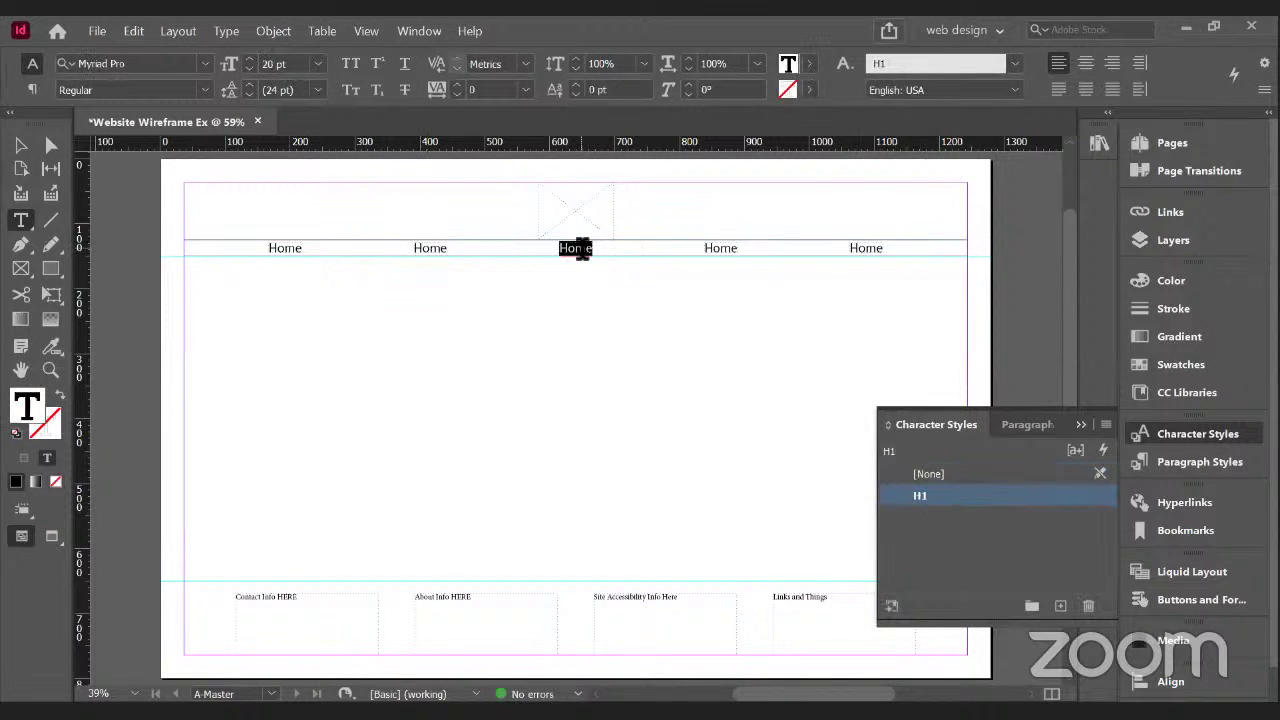
click(126, 63)
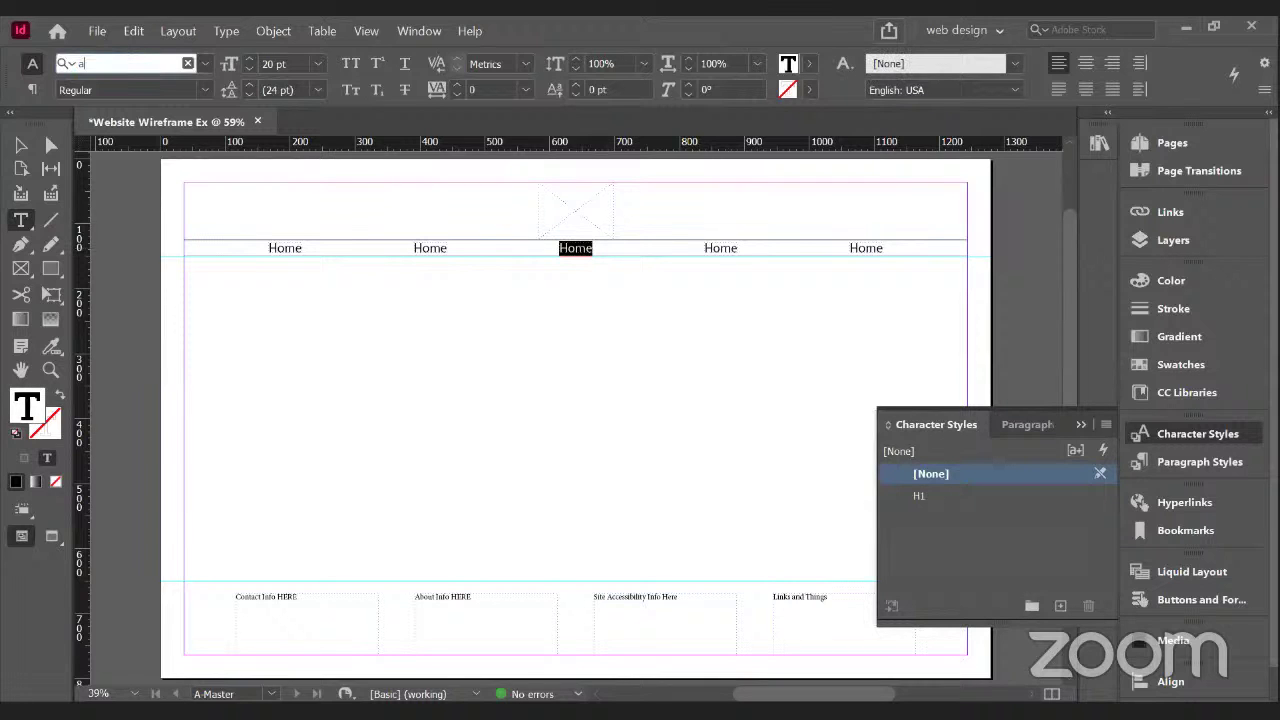
key(Return)
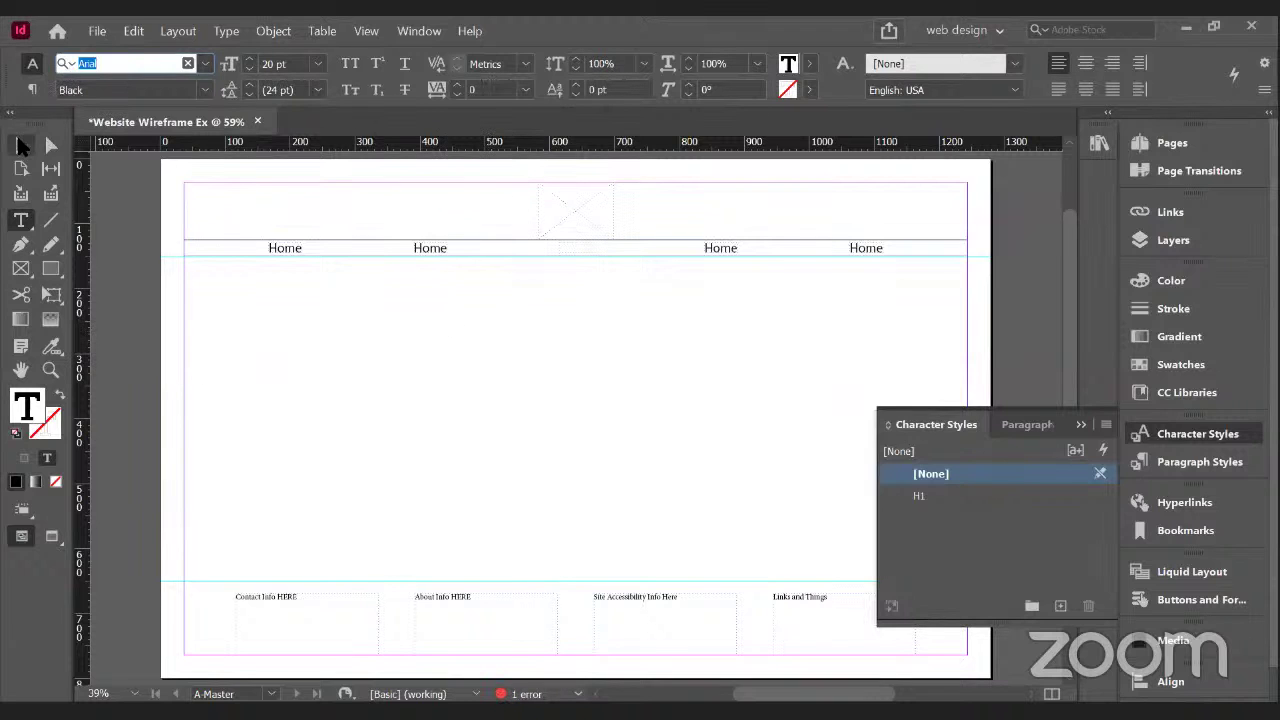
key(Escape)
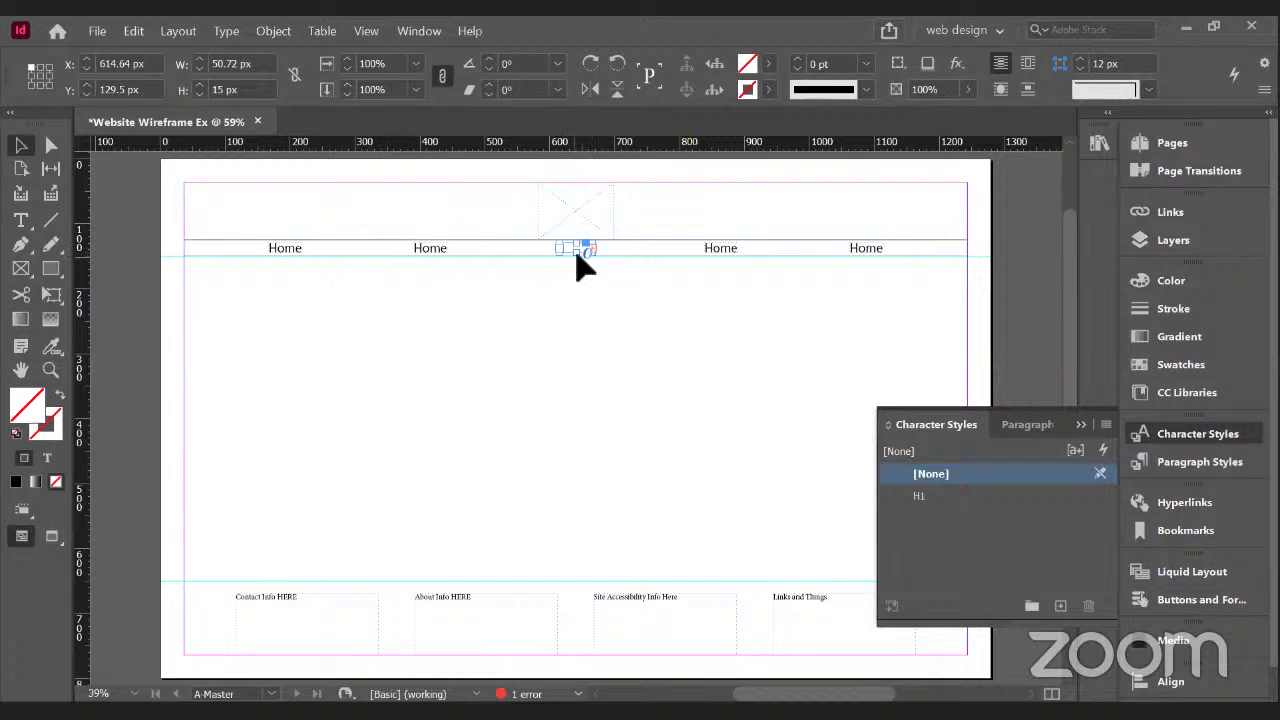
- Apply the H1 character style to the text of the third "Home" label and select its frame
double_click(567, 252)
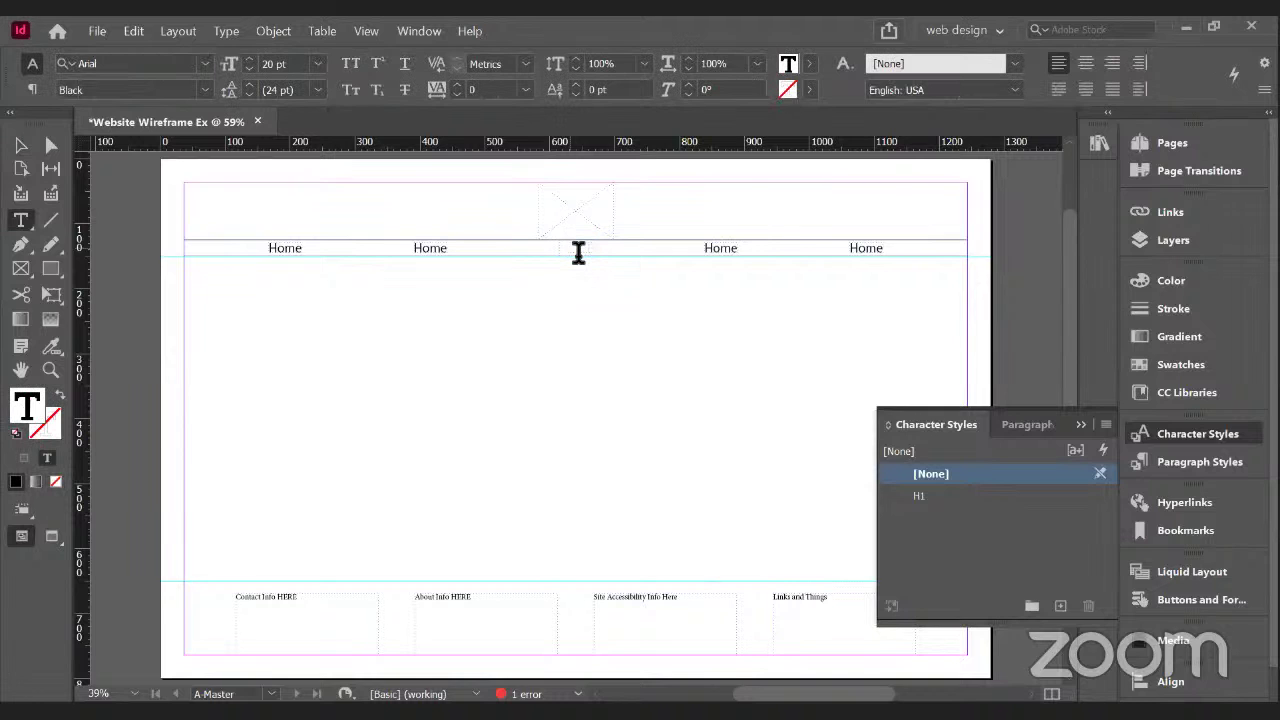
key(BackSpace)
click(918, 495)
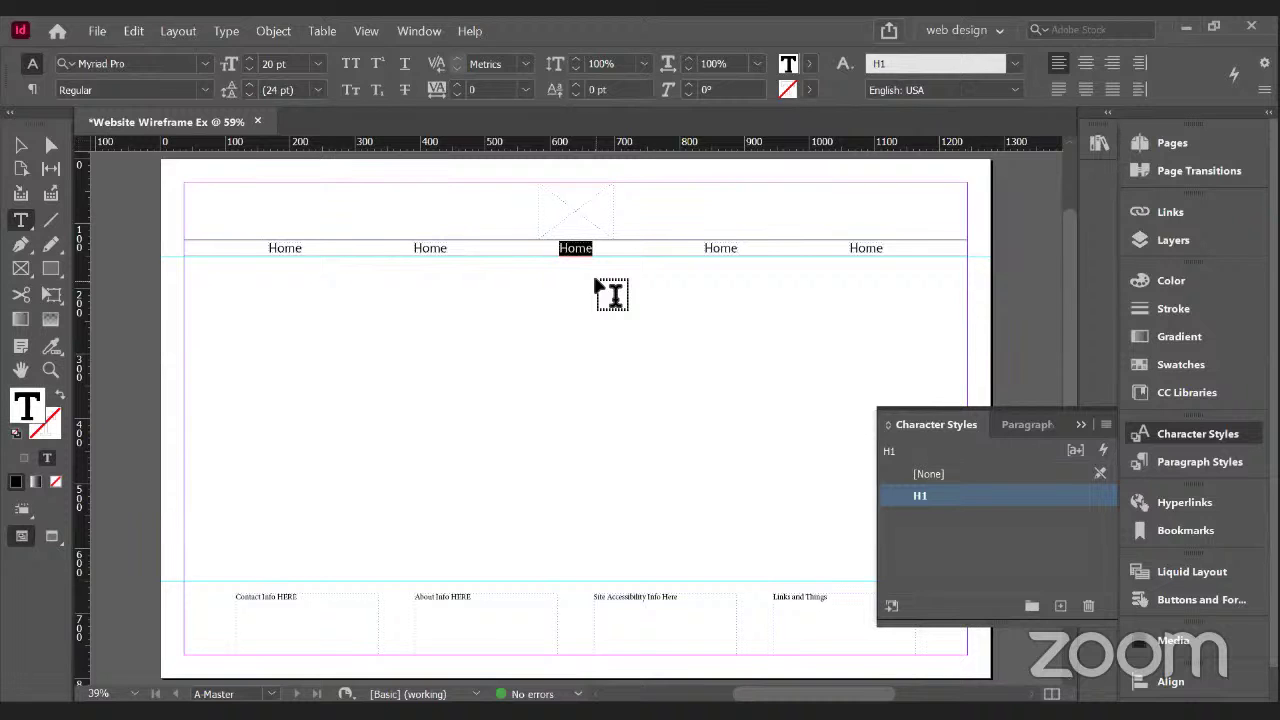
click(20, 147)
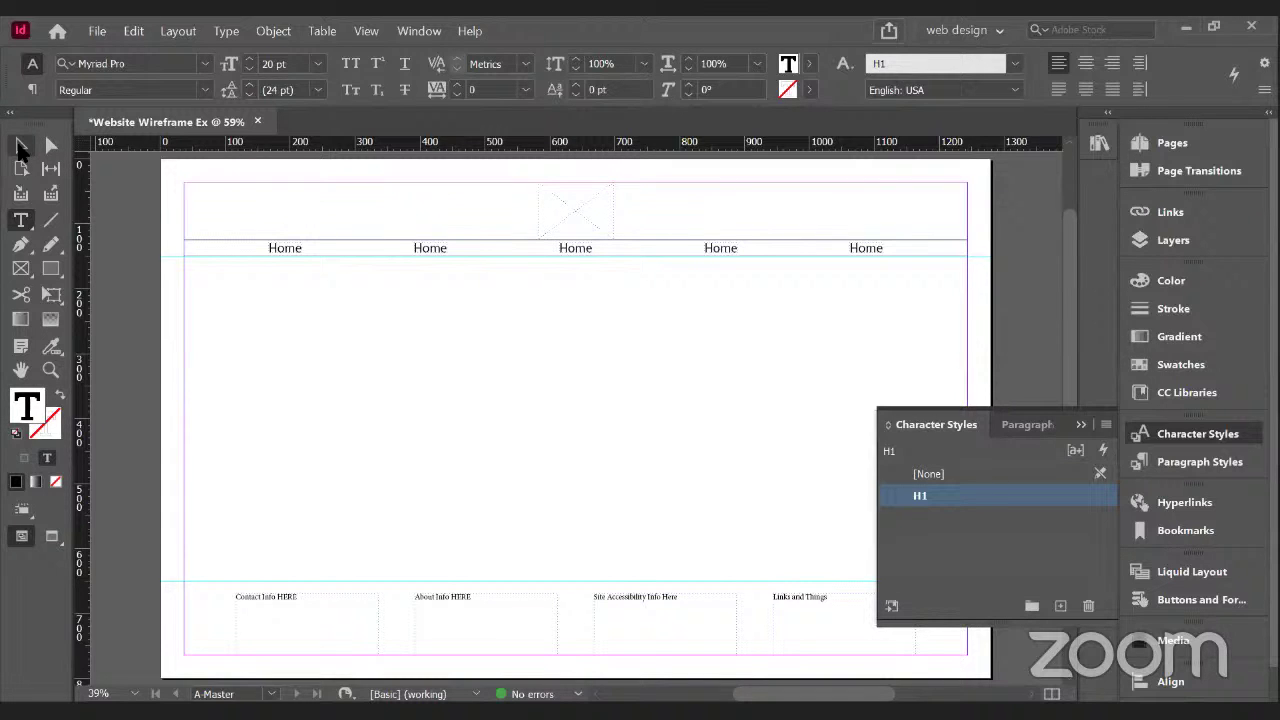
click(520, 251)
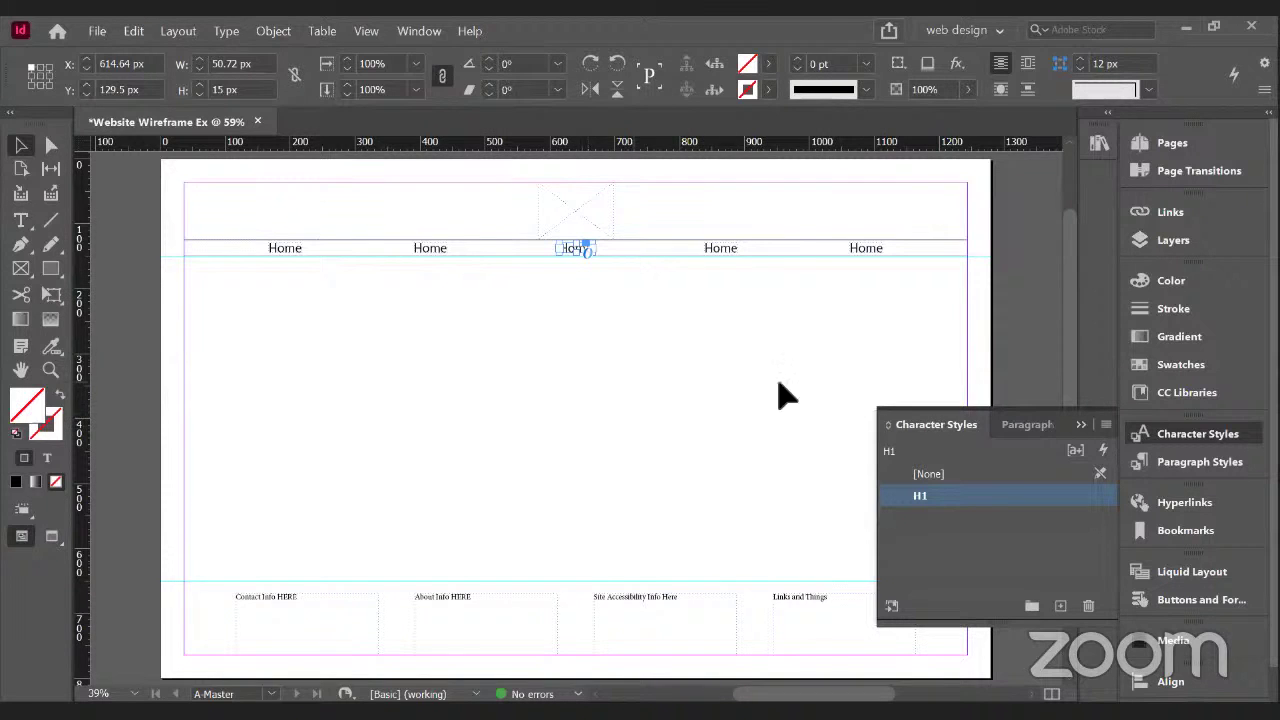
- Open page 1, add a second page based on A-Master and return to page 1
click(1175, 140)
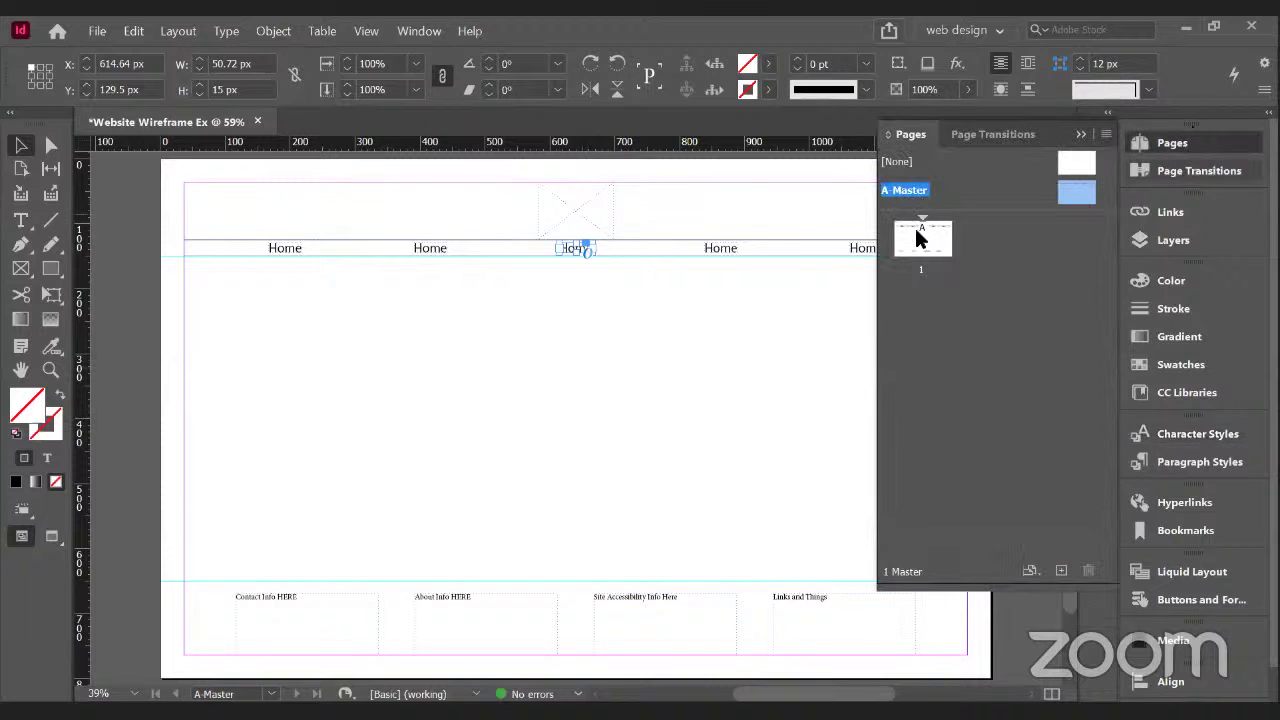
double_click(922, 238)
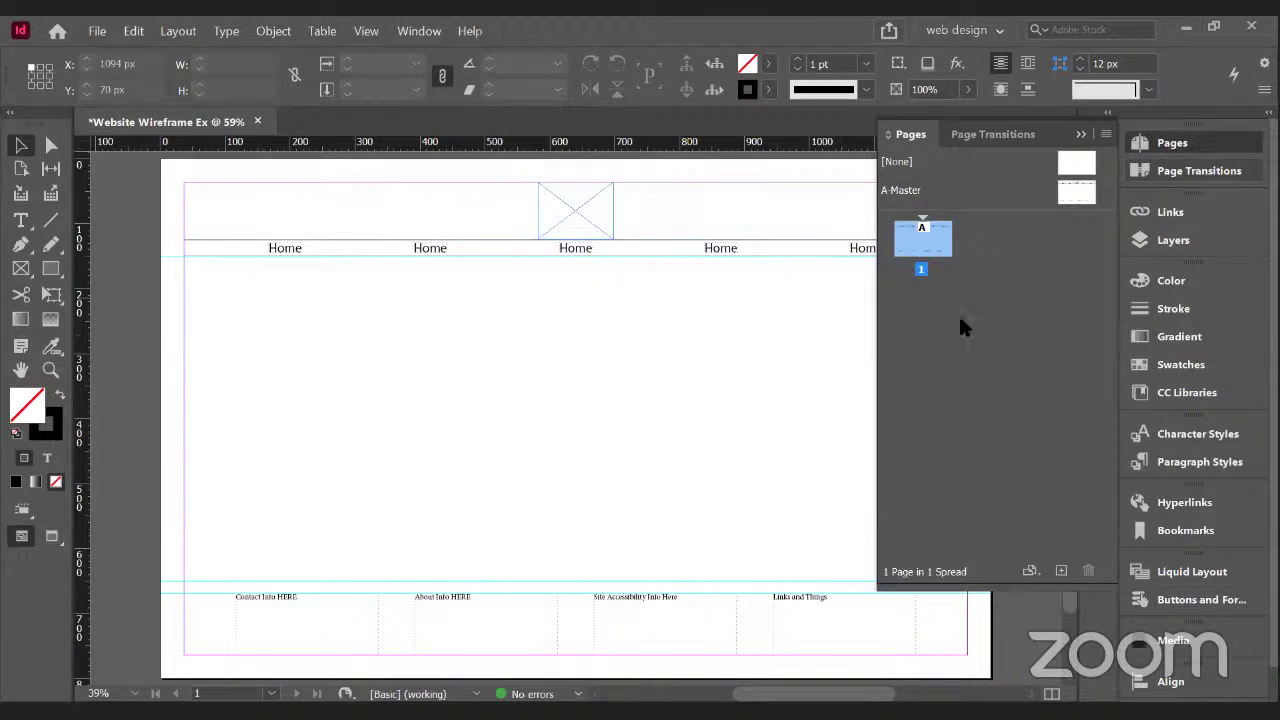
click(1063, 572)
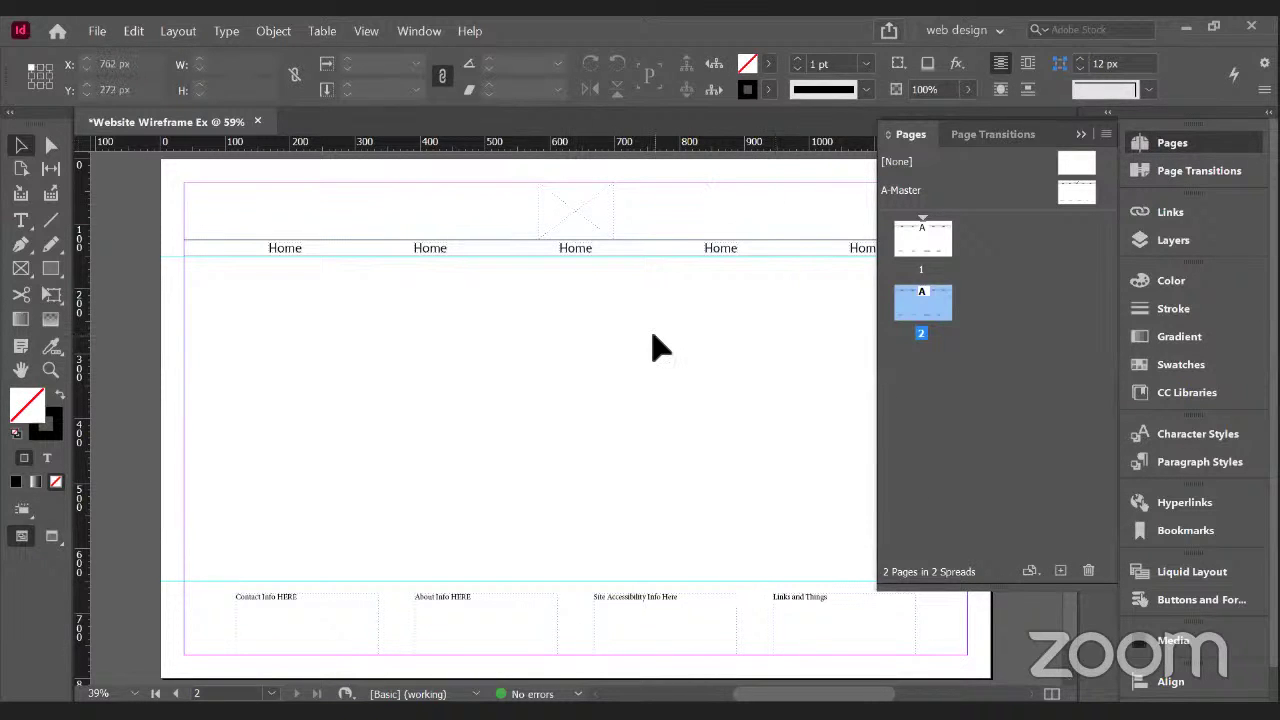
double_click(921, 245)
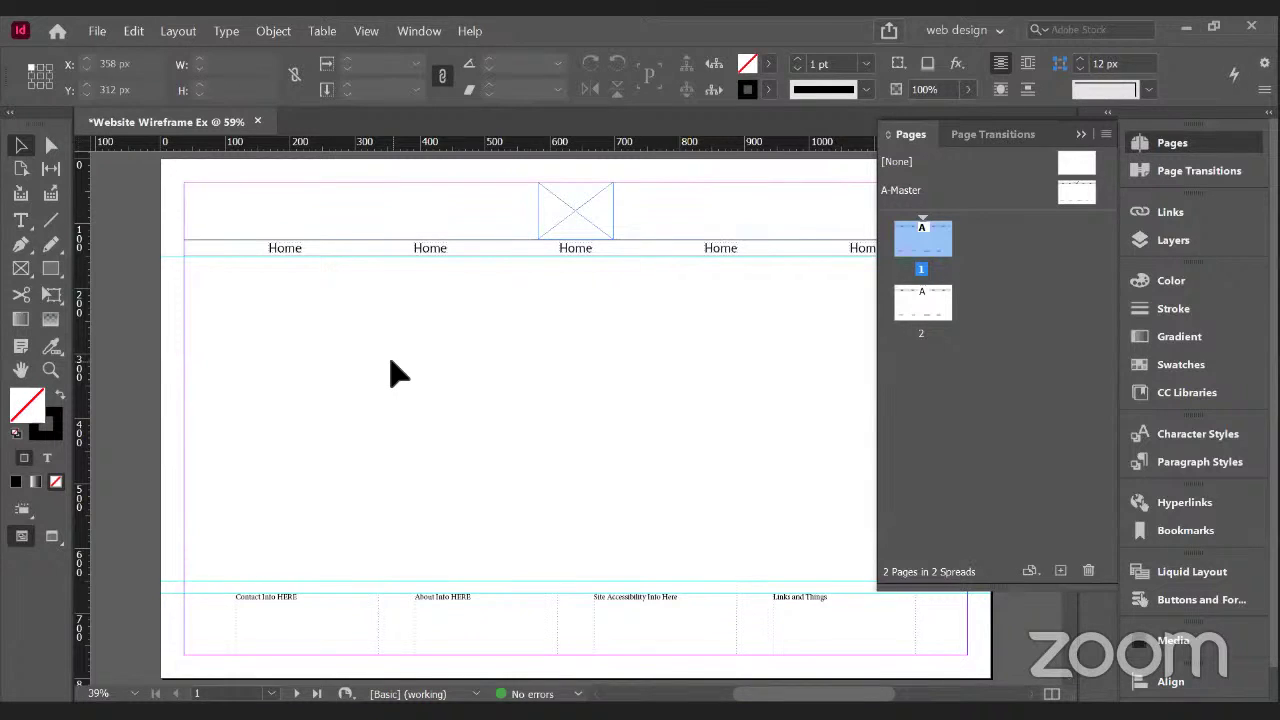
- Select the empty logo frame on A-Master and place the image cricut_logo.png into it
click(588, 221)
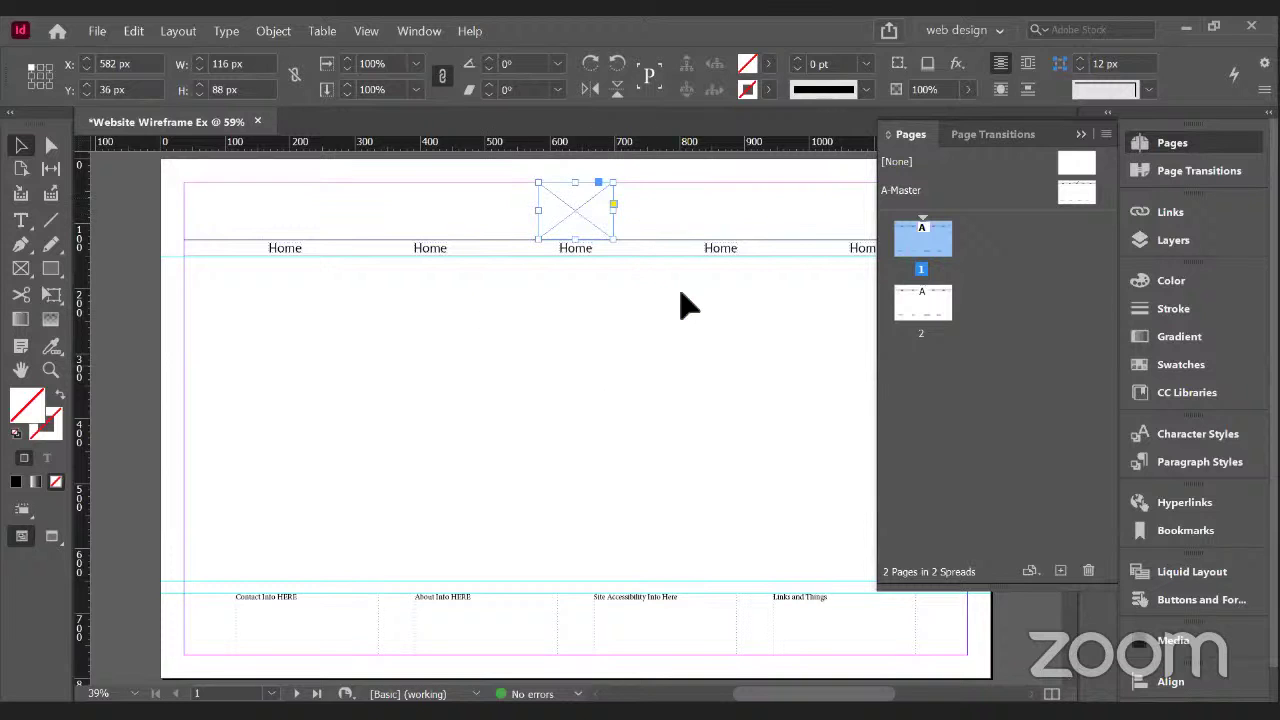
double_click(1077, 191)
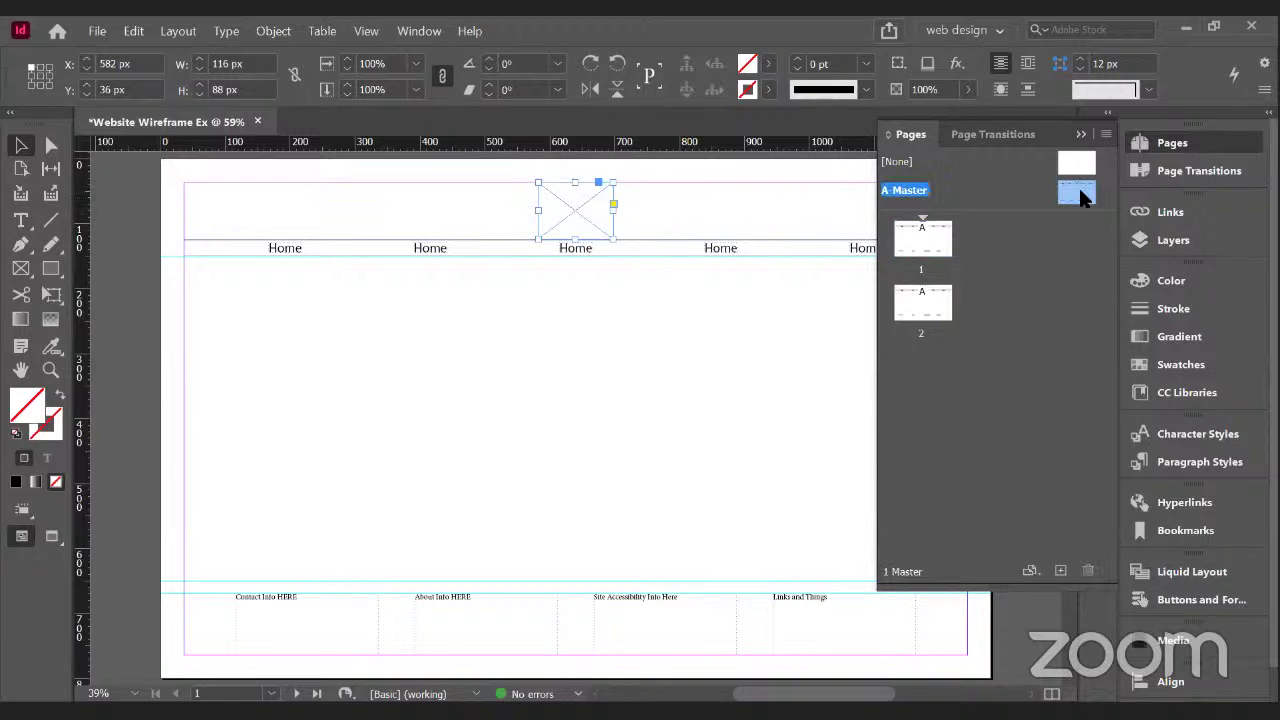
click(597, 211)
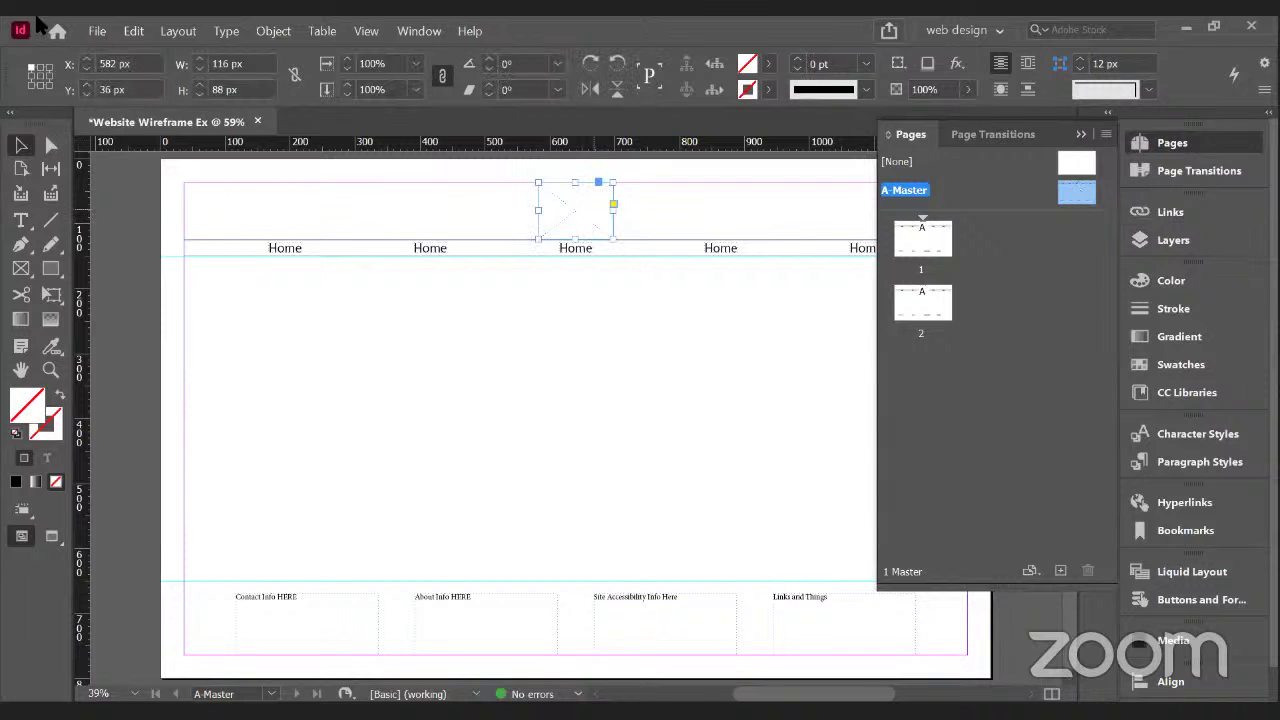
click(96, 31)
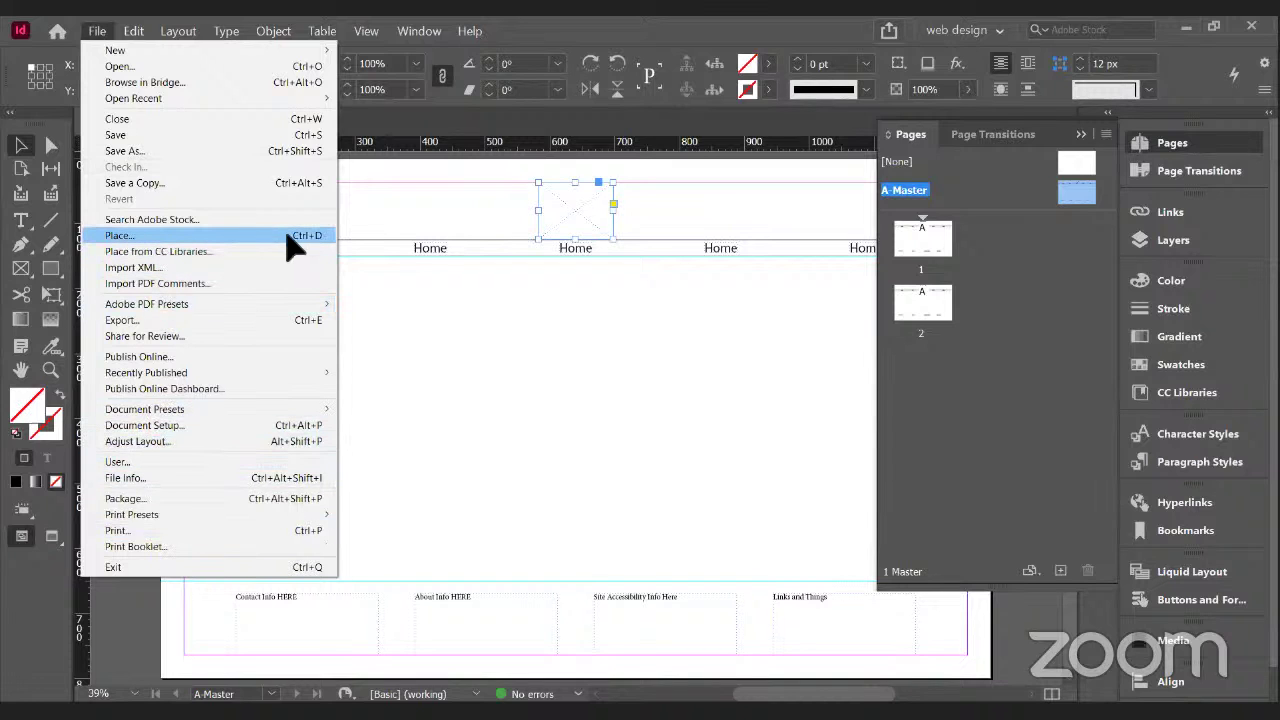
click(563, 218)
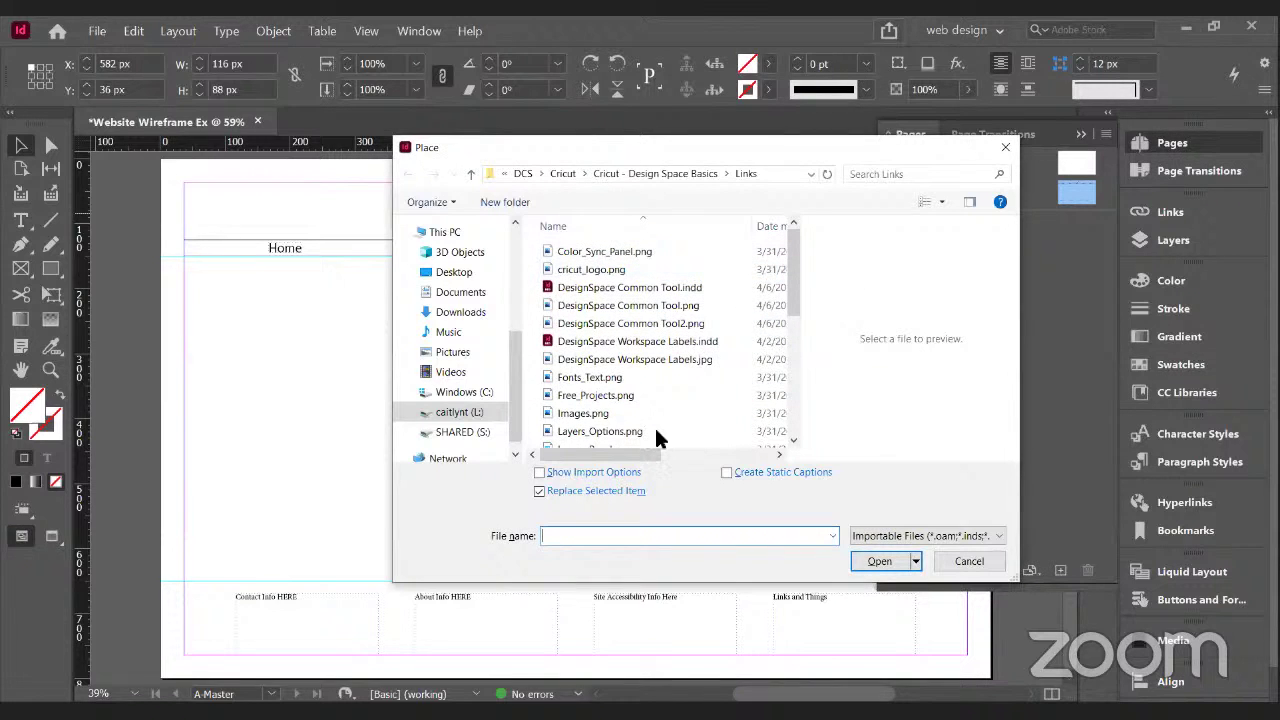
drag(791, 282, 797, 414)
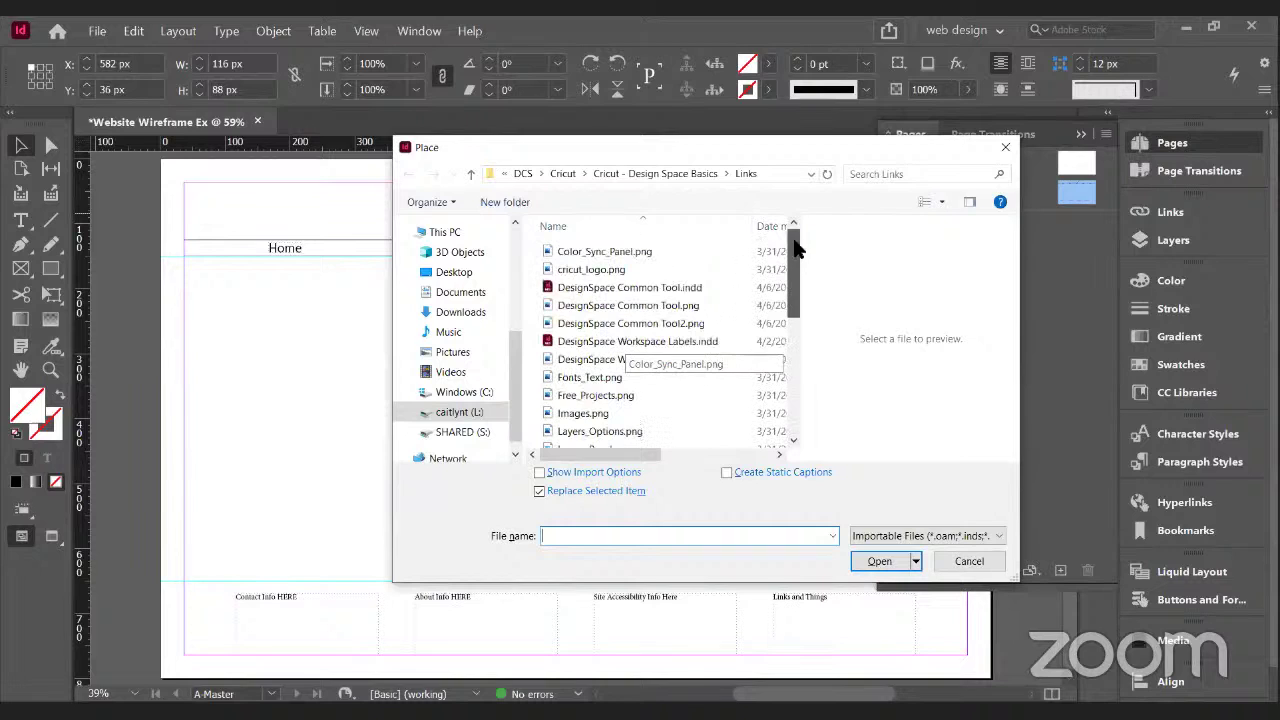
click(598, 272)
double_click(597, 272)
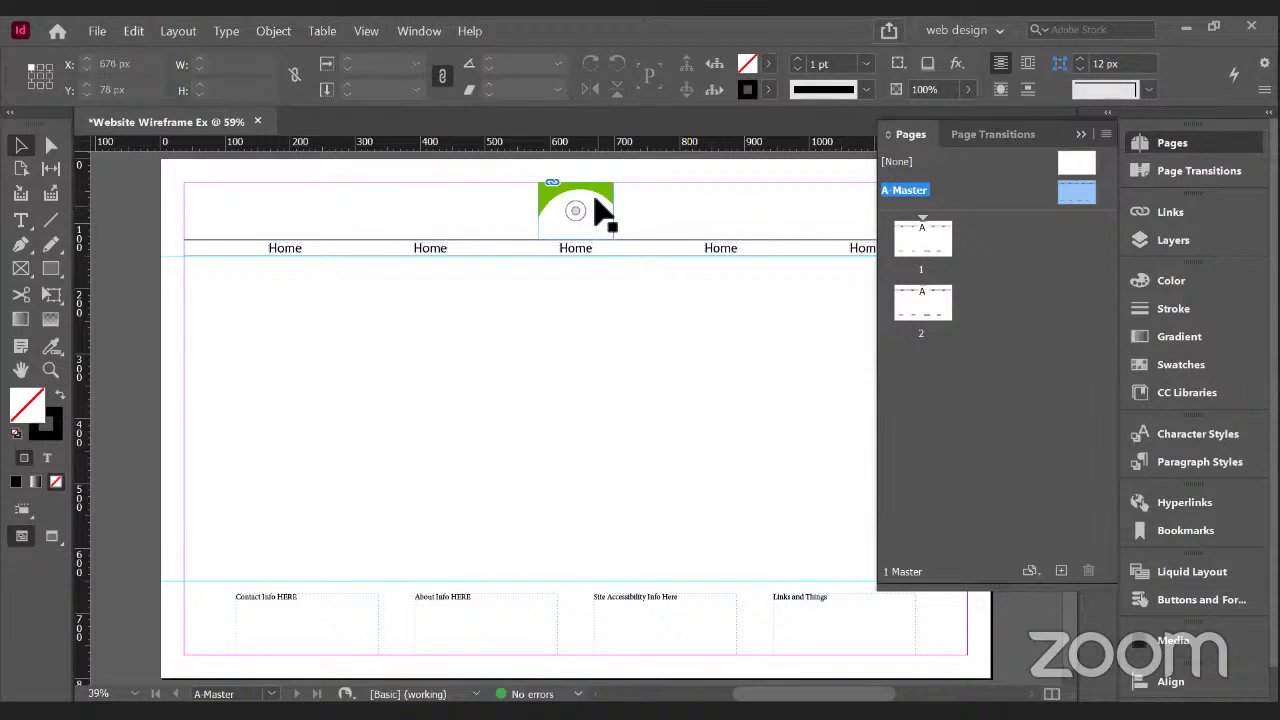
- Fit the logo image proportionally inside its frame in the header and deselect it
right_click(596, 206)
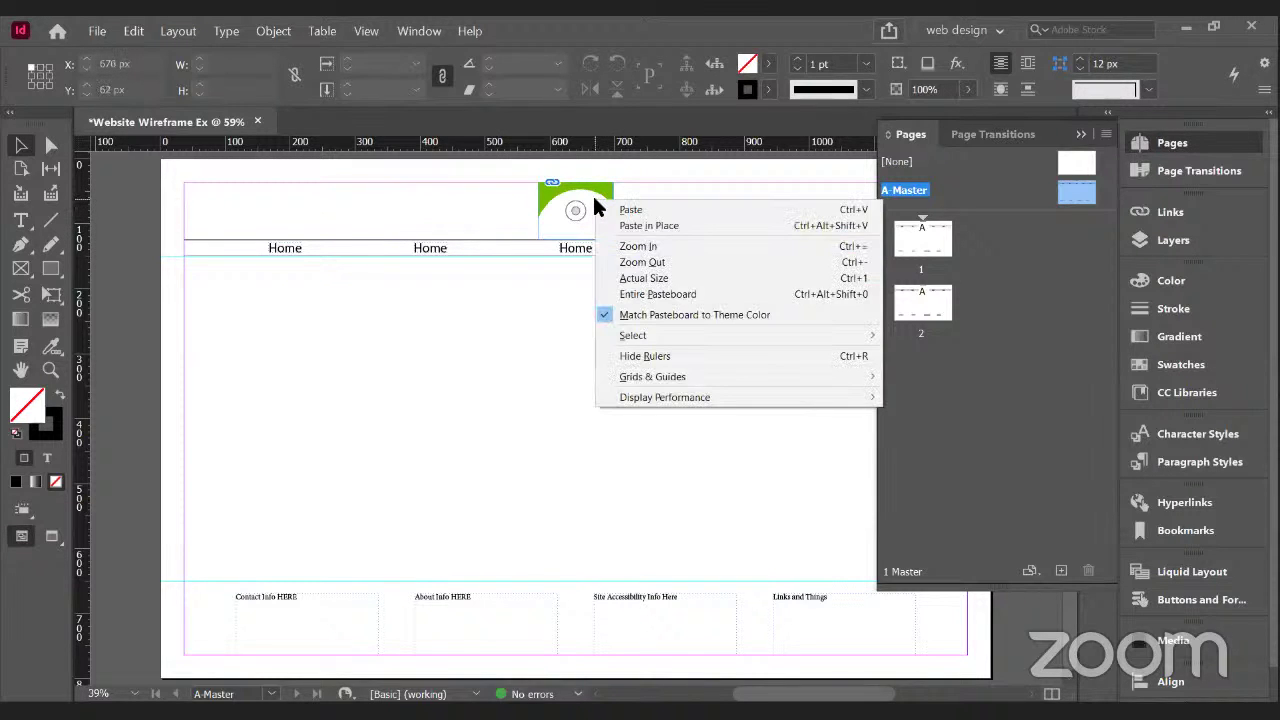
click(540, 368)
right_click(542, 205)
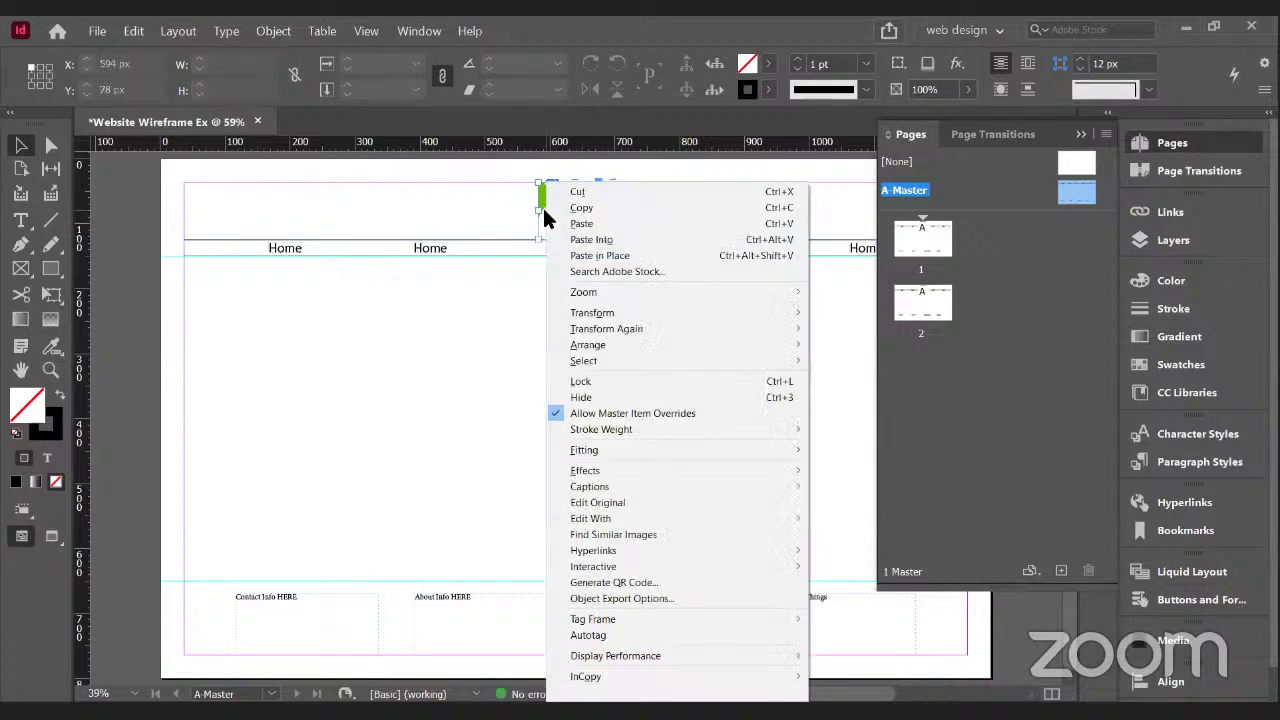
mouse_move(636, 452)
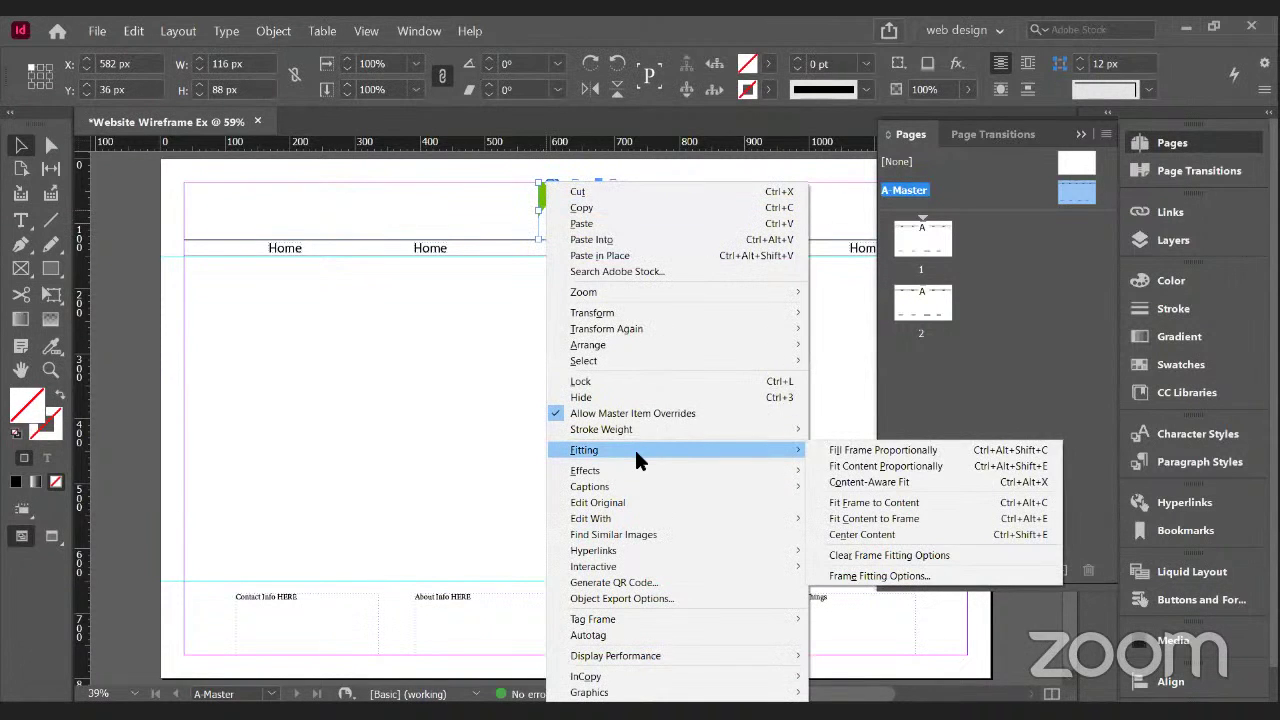
click(860, 466)
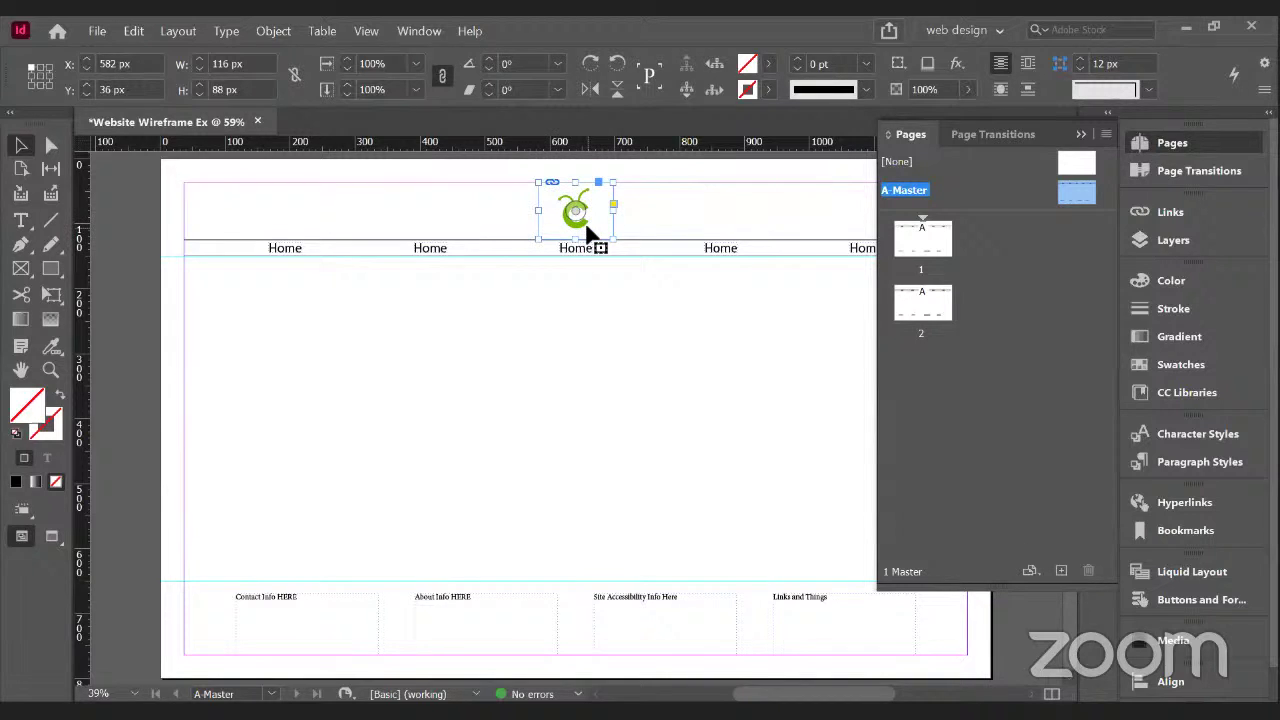
click(625, 337)
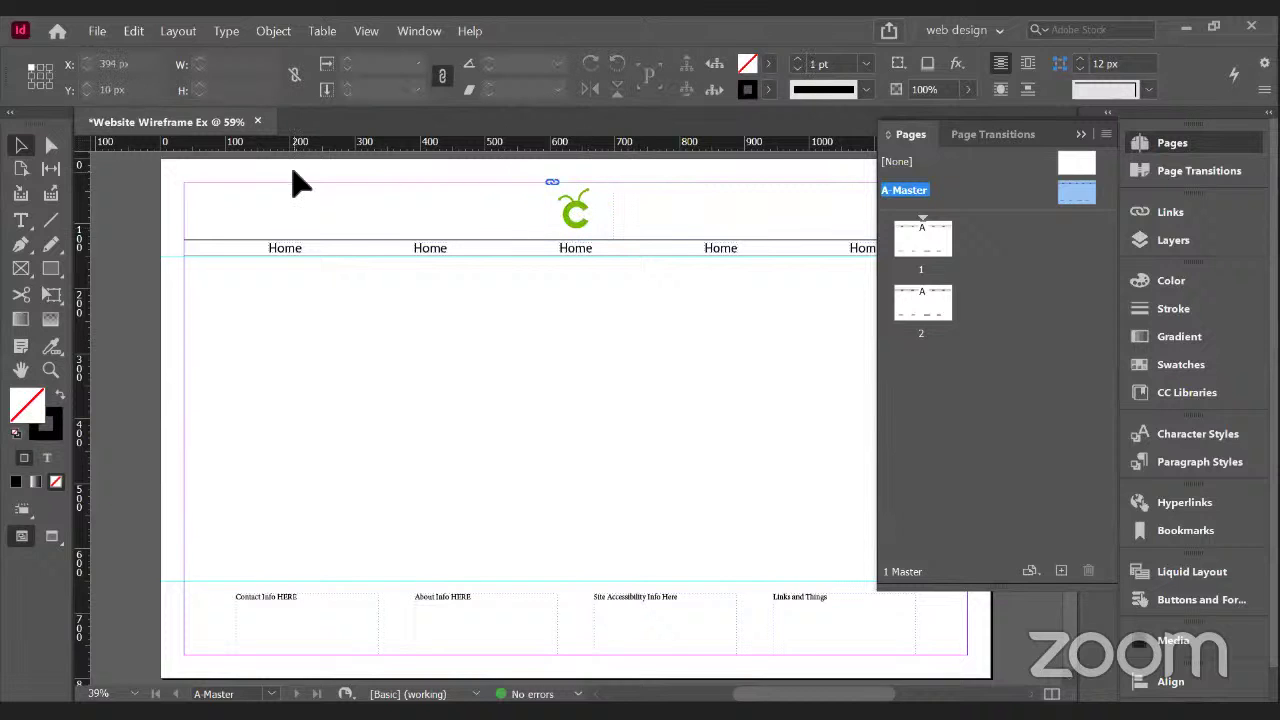
- Sample a color theme from the logo with the Color Theme tool and save it to the CC library LIB 1
click(52, 348)
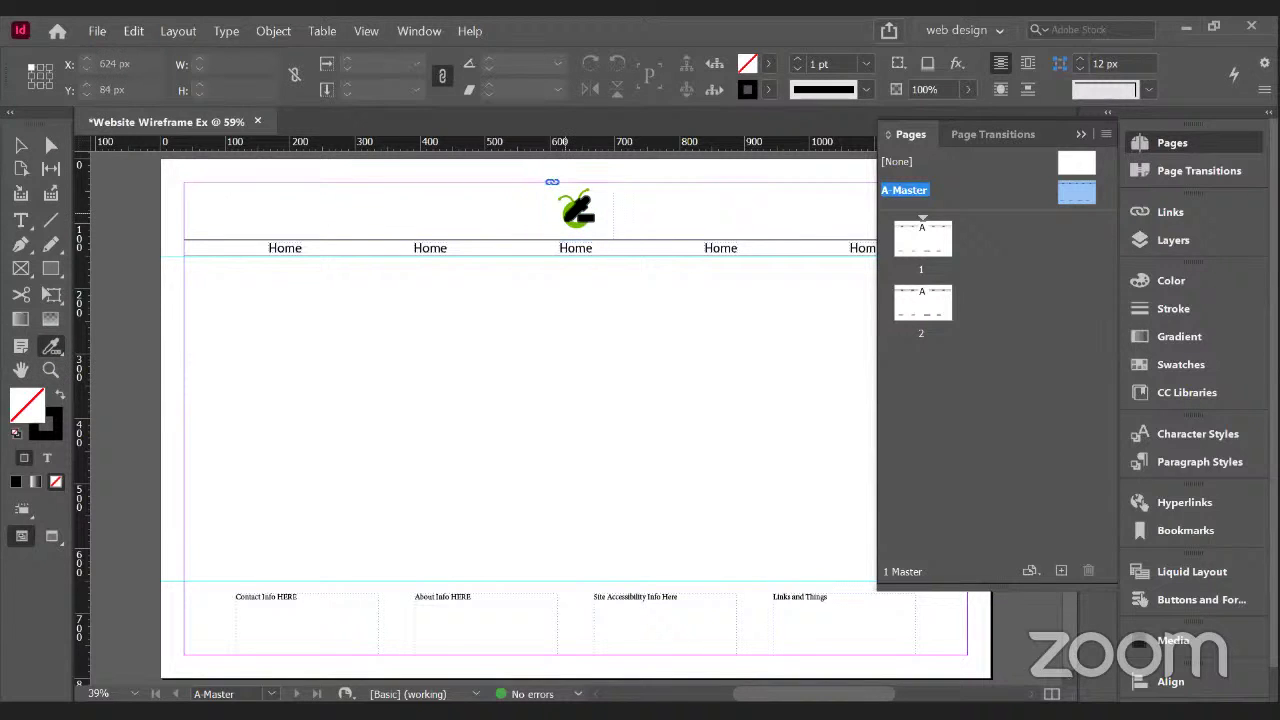
click(570, 212)
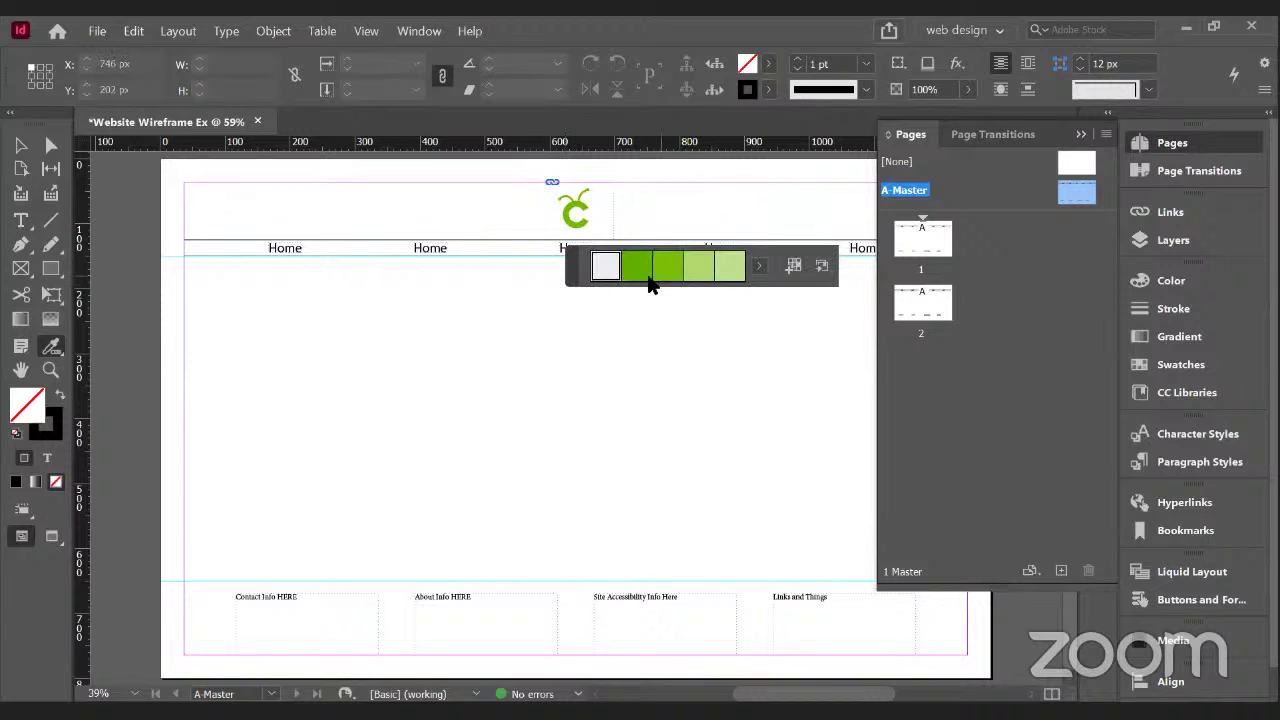
click(821, 268)
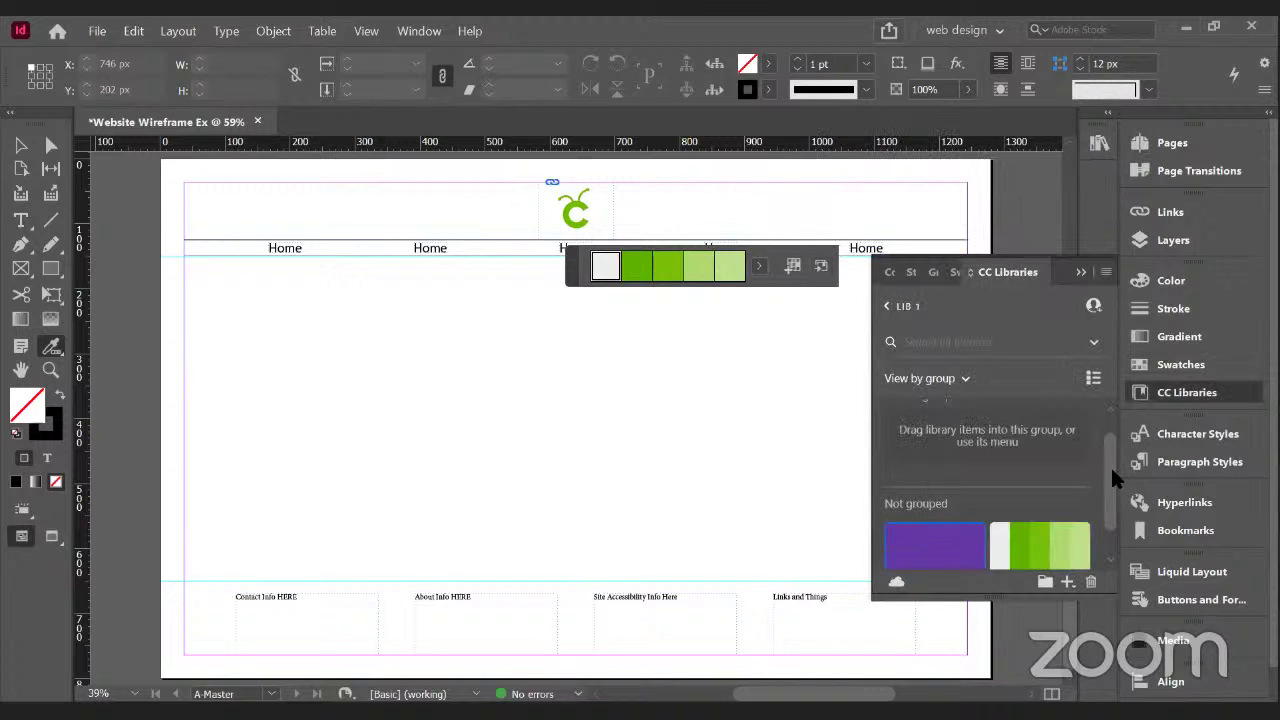
drag(1108, 463, 1112, 563)
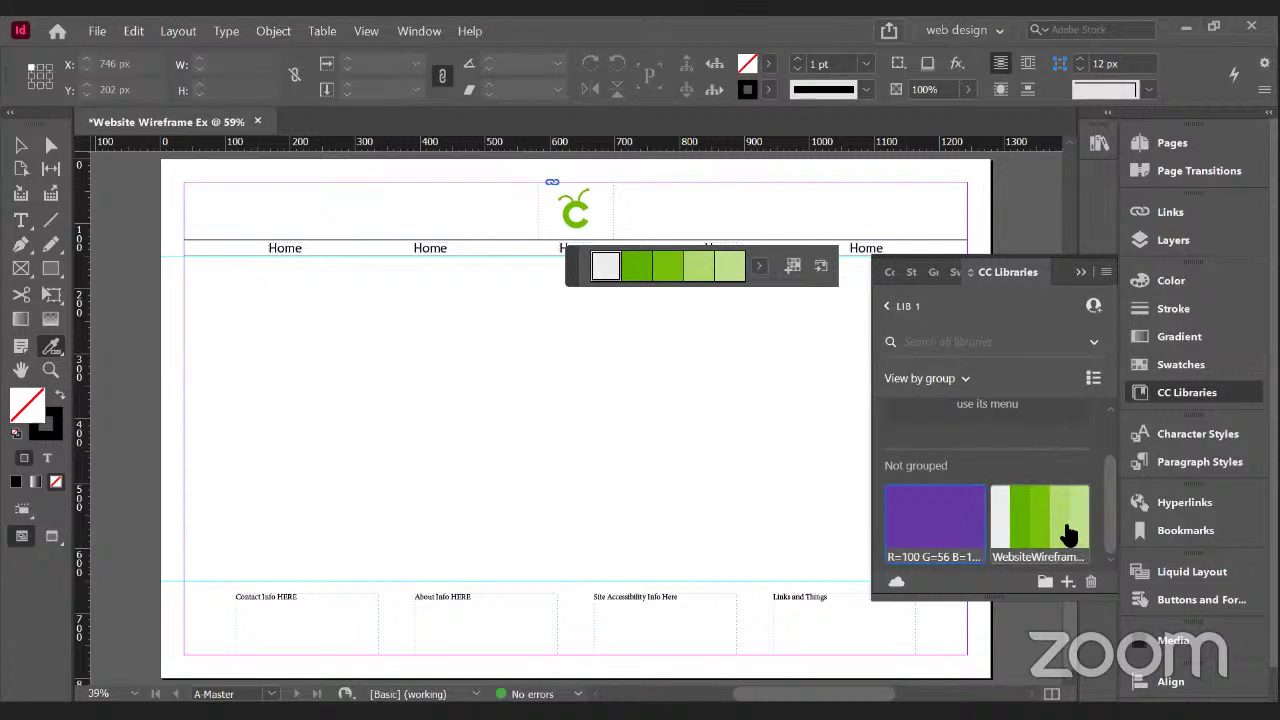
click(1067, 528)
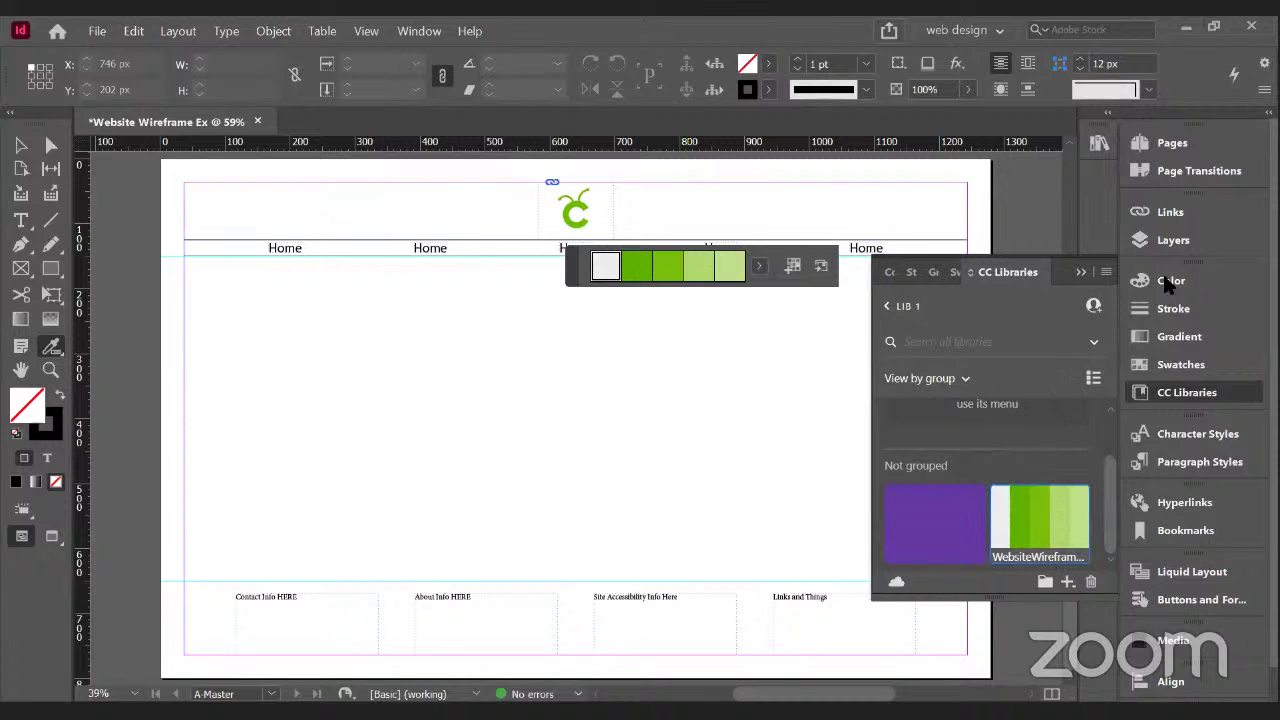
- Collapse Color Group 1, add the logo's sampled color theme to the document swatches and expand the Colorful_Theme group
click(1190, 366)
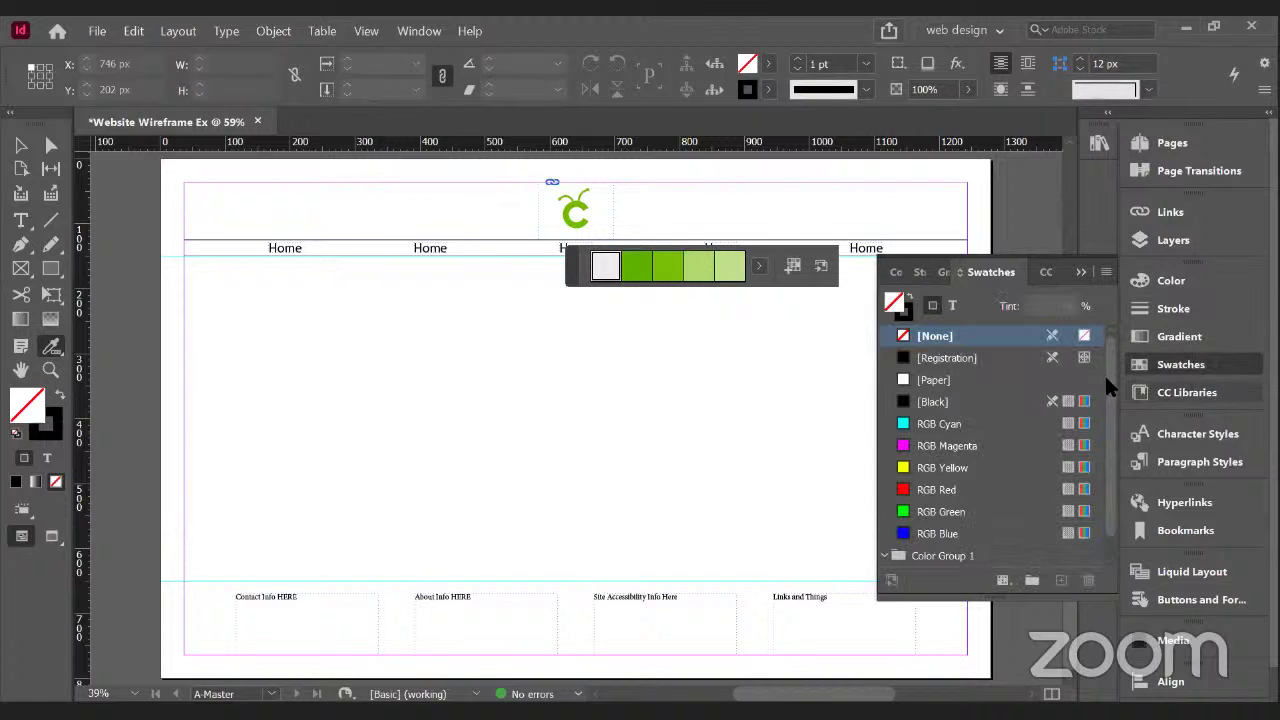
scroll(1100, 531, down, 1)
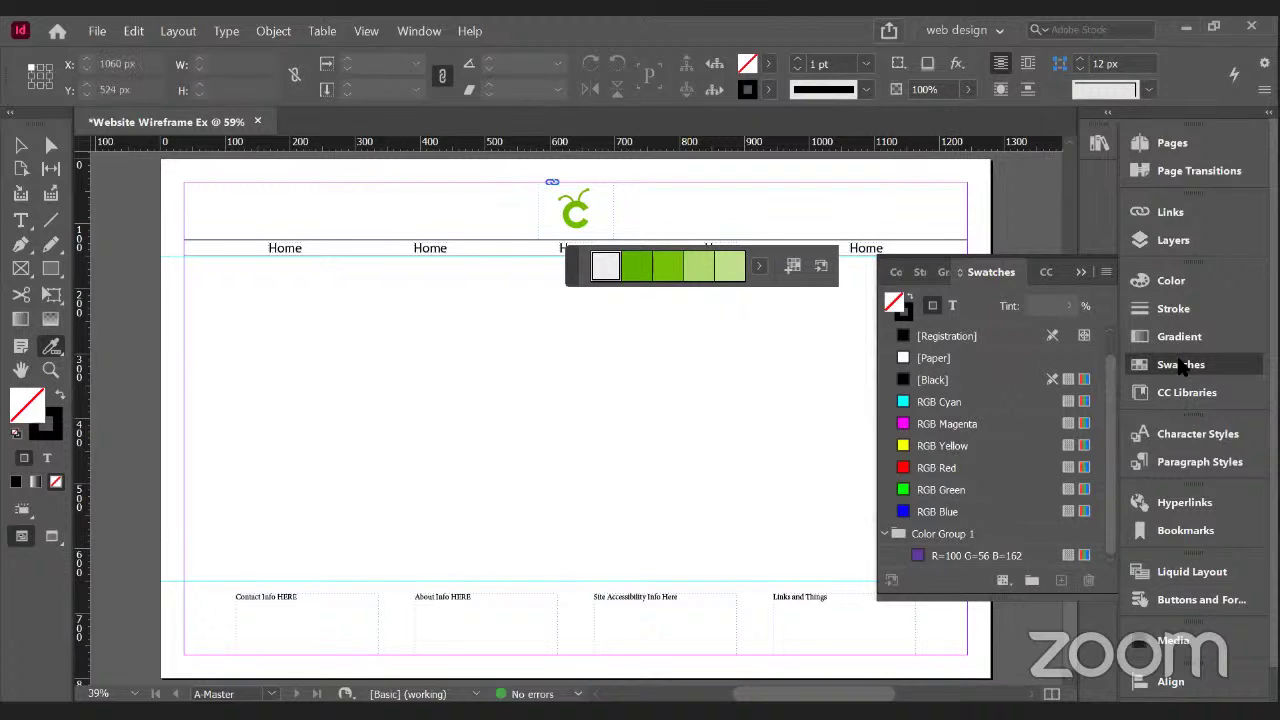
click(885, 534)
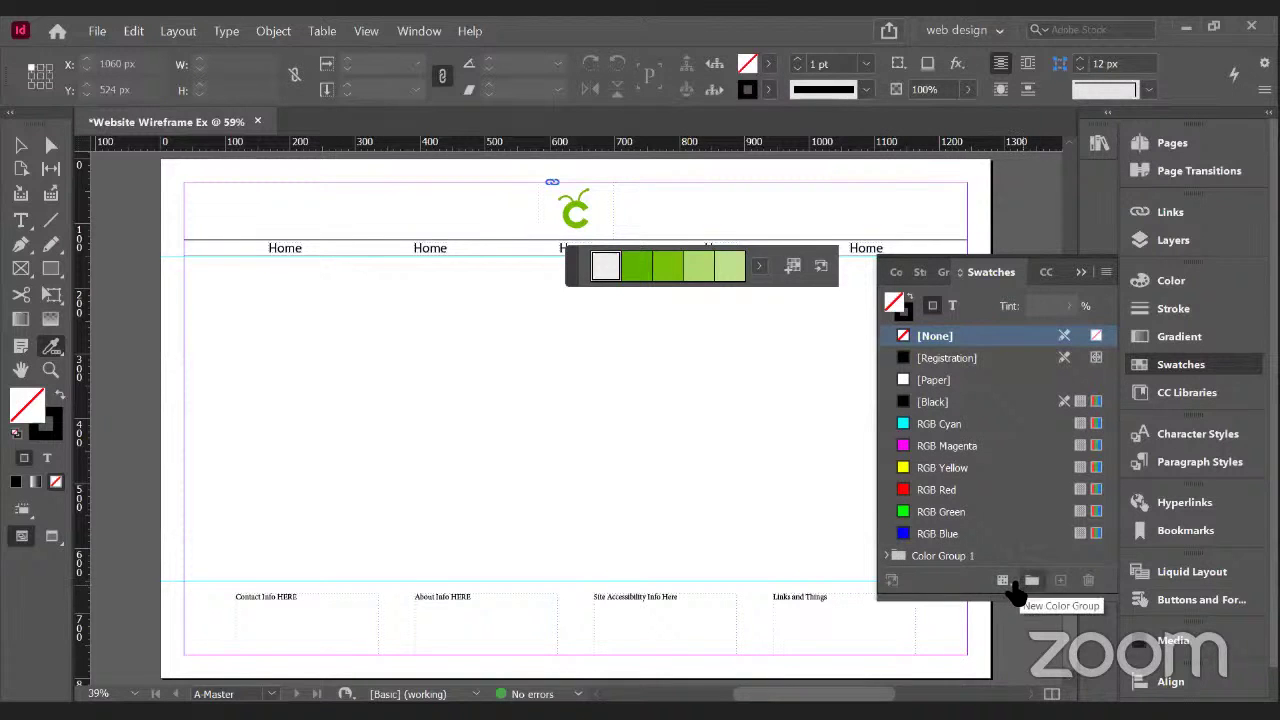
click(1180, 396)
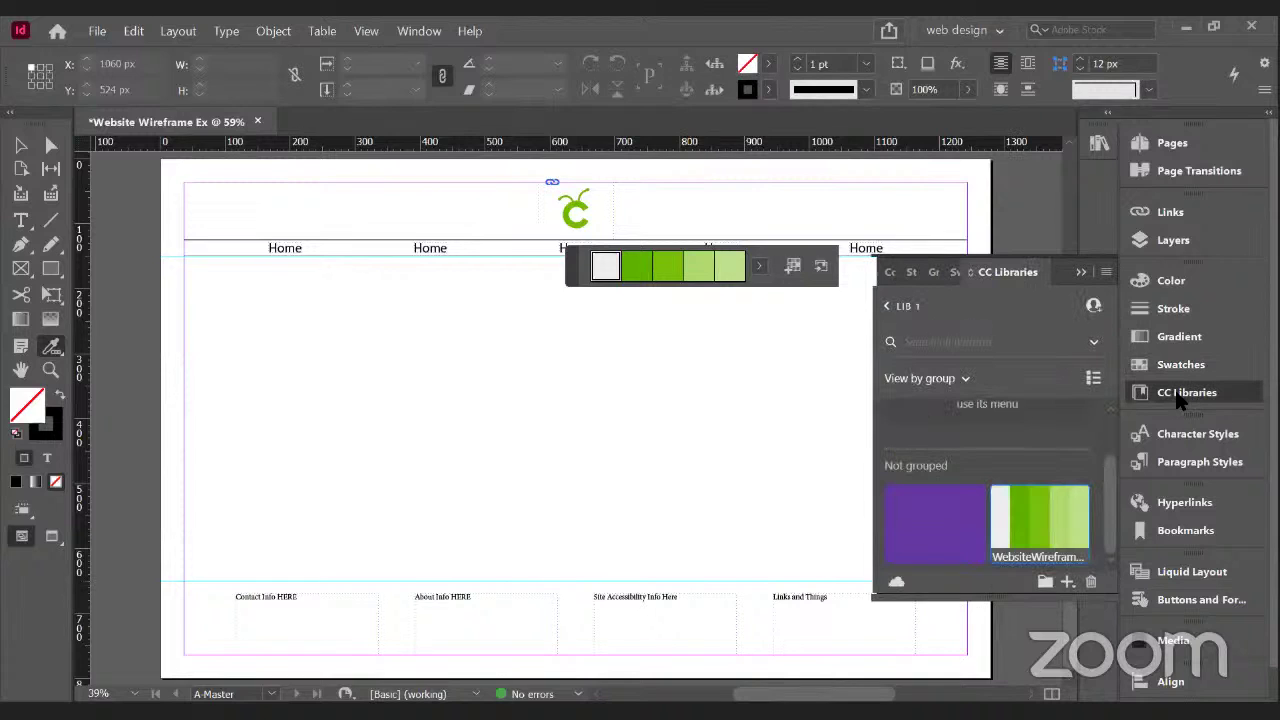
click(794, 270)
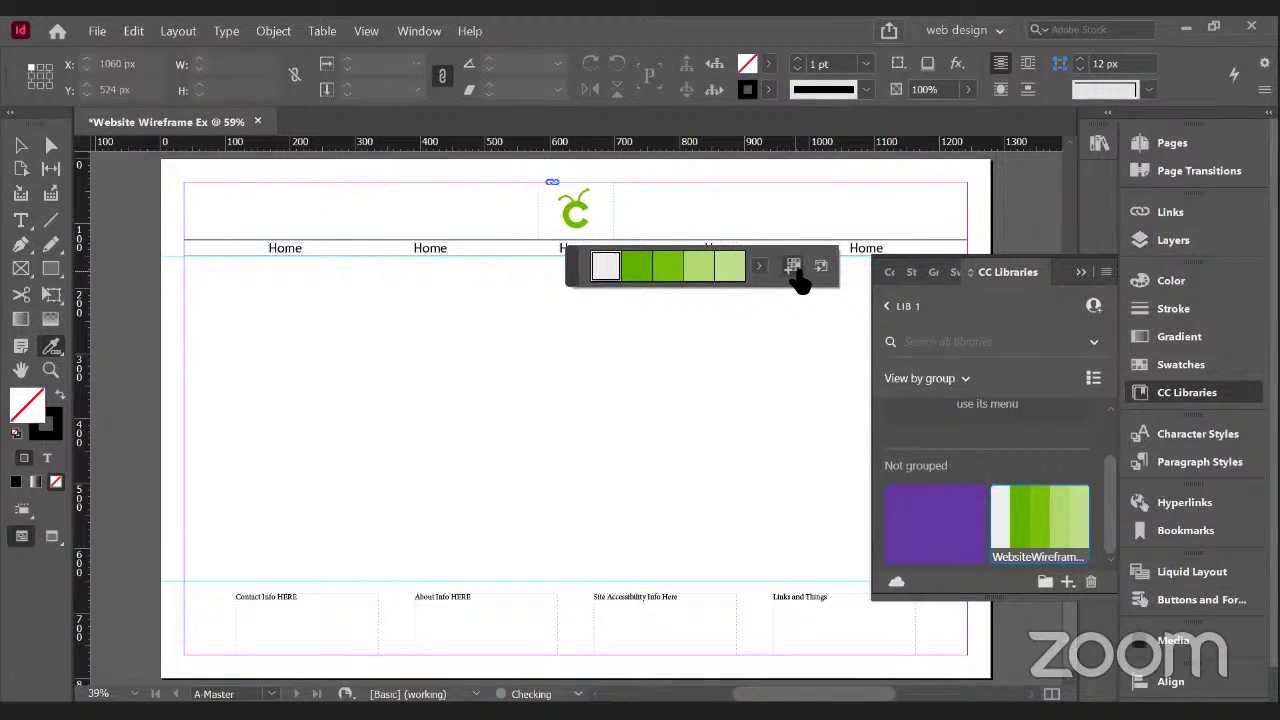
click(1130, 366)
drag(1110, 419, 1110, 577)
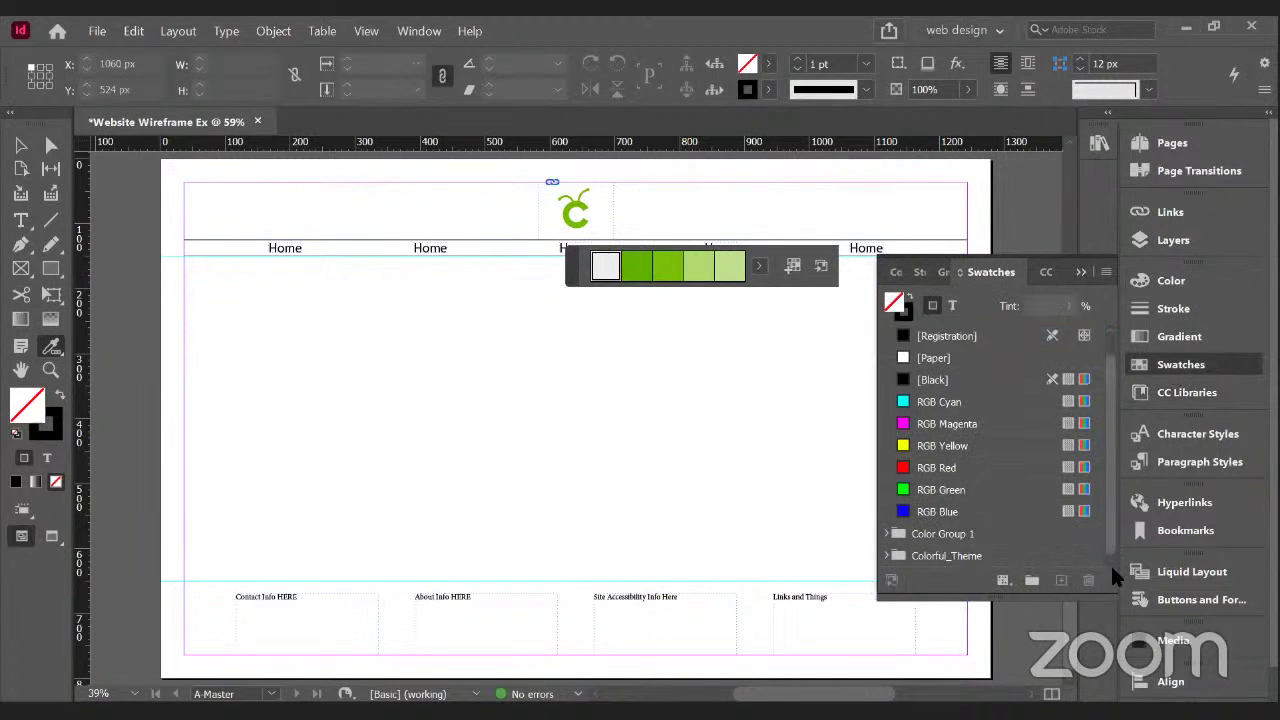
click(950, 557)
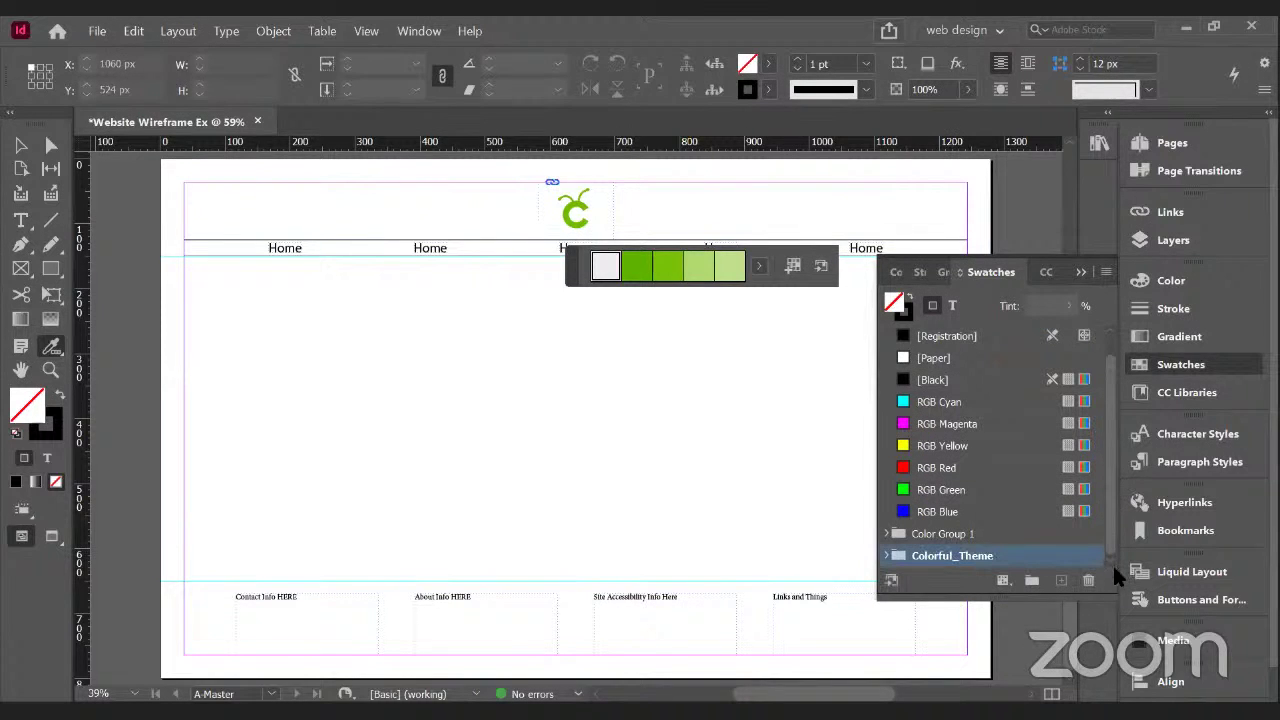
click(886, 557)
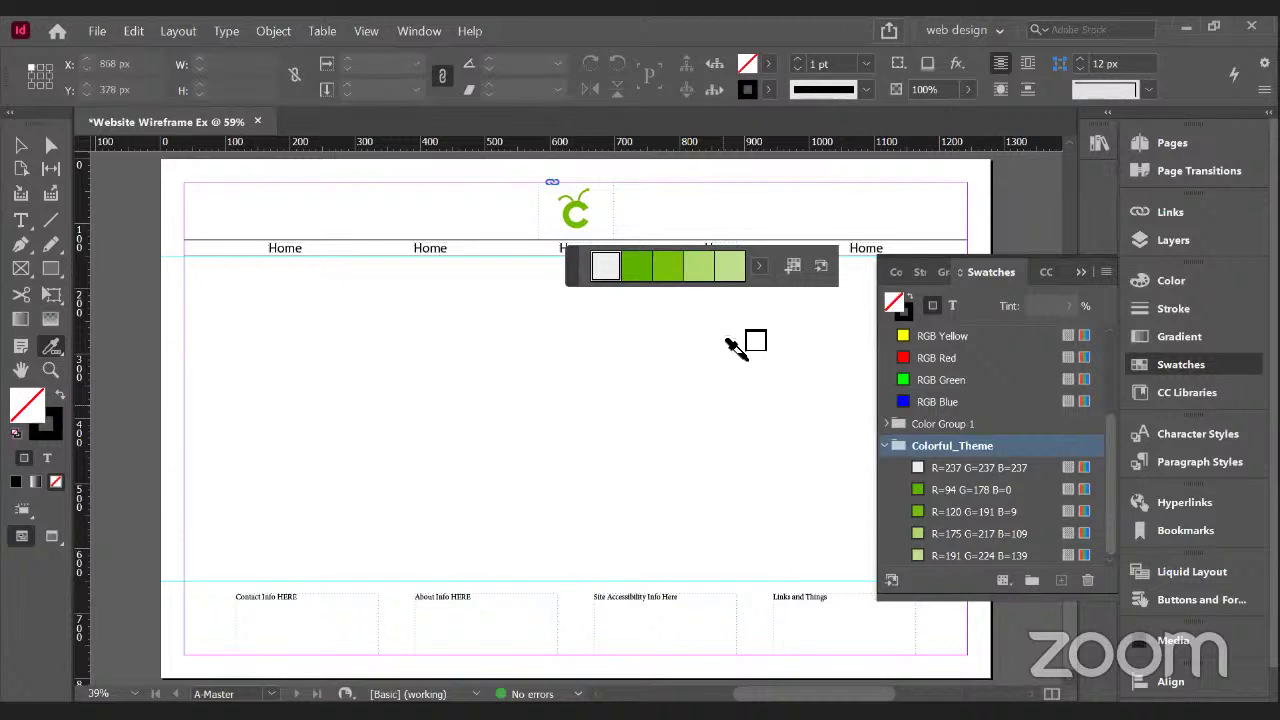
click(1163, 366)
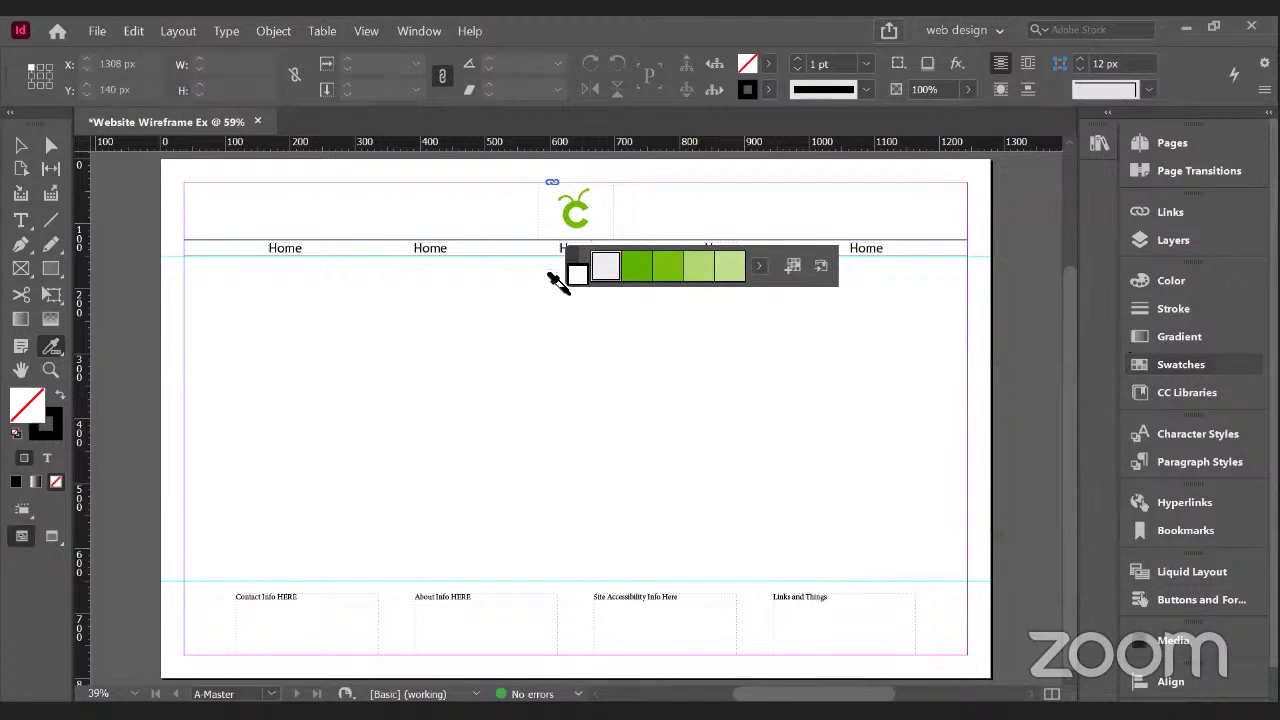
- Dismiss the sampled theme colors and clear the text of the second "Home" navigation label
click(20, 147)
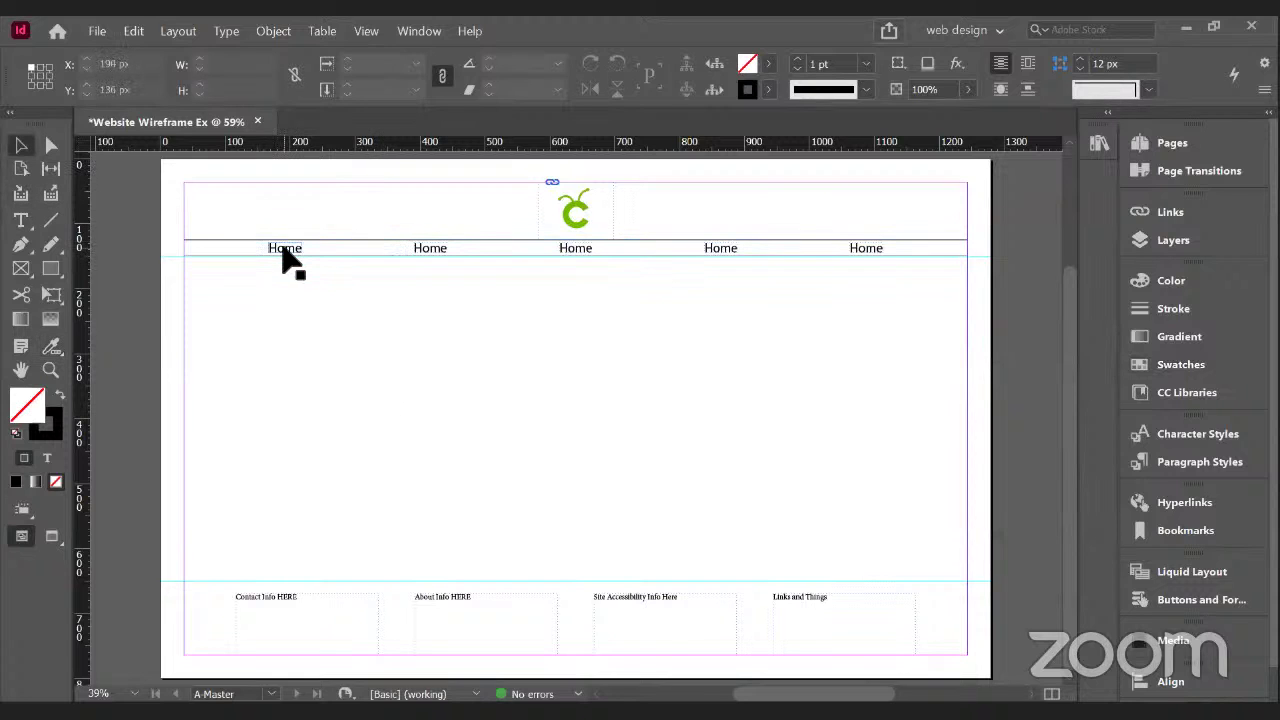
double_click(443, 247)
double_click(443, 247)
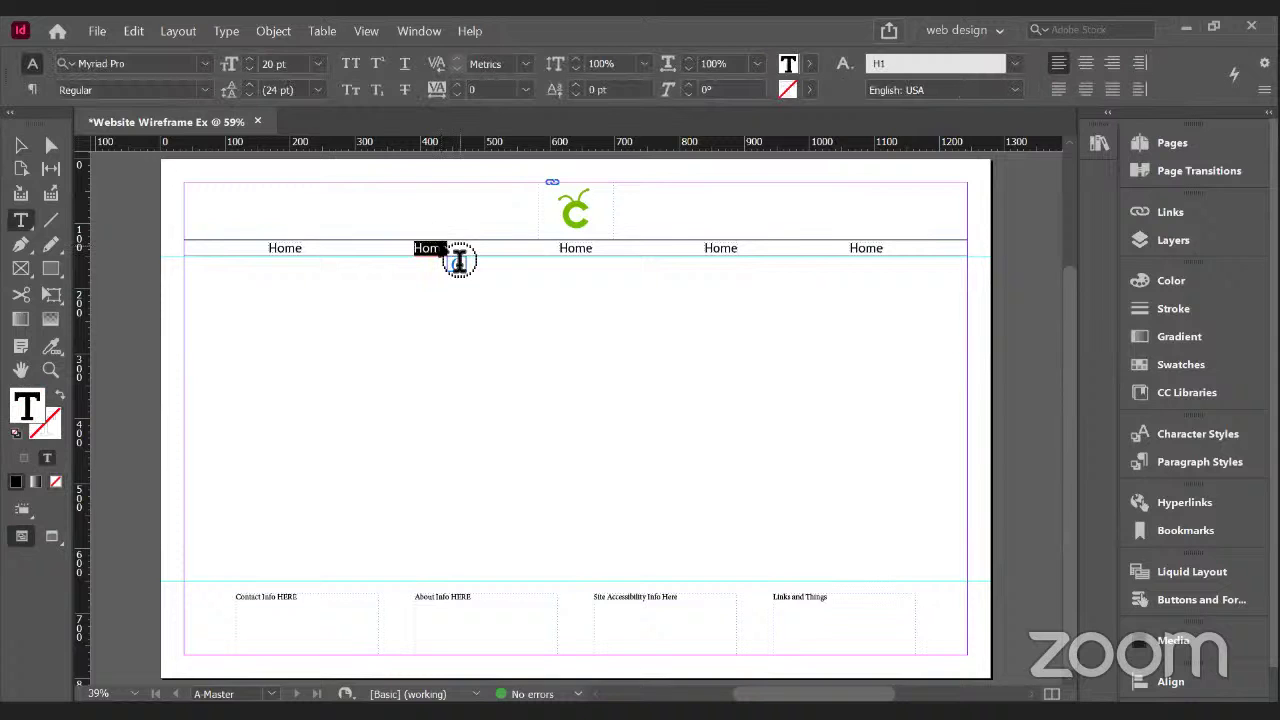
key(BackSpace)
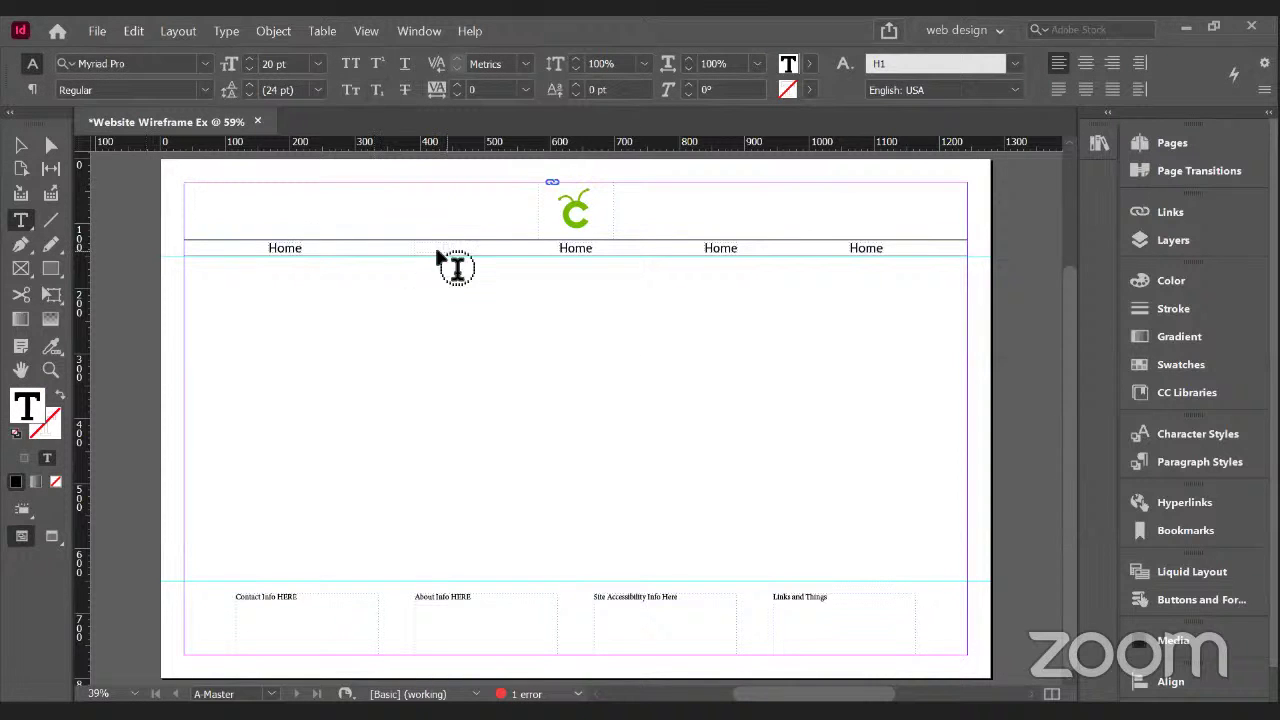
- Replace the text of the third "Home" navigation label with "Shop"
double_click(578, 250)
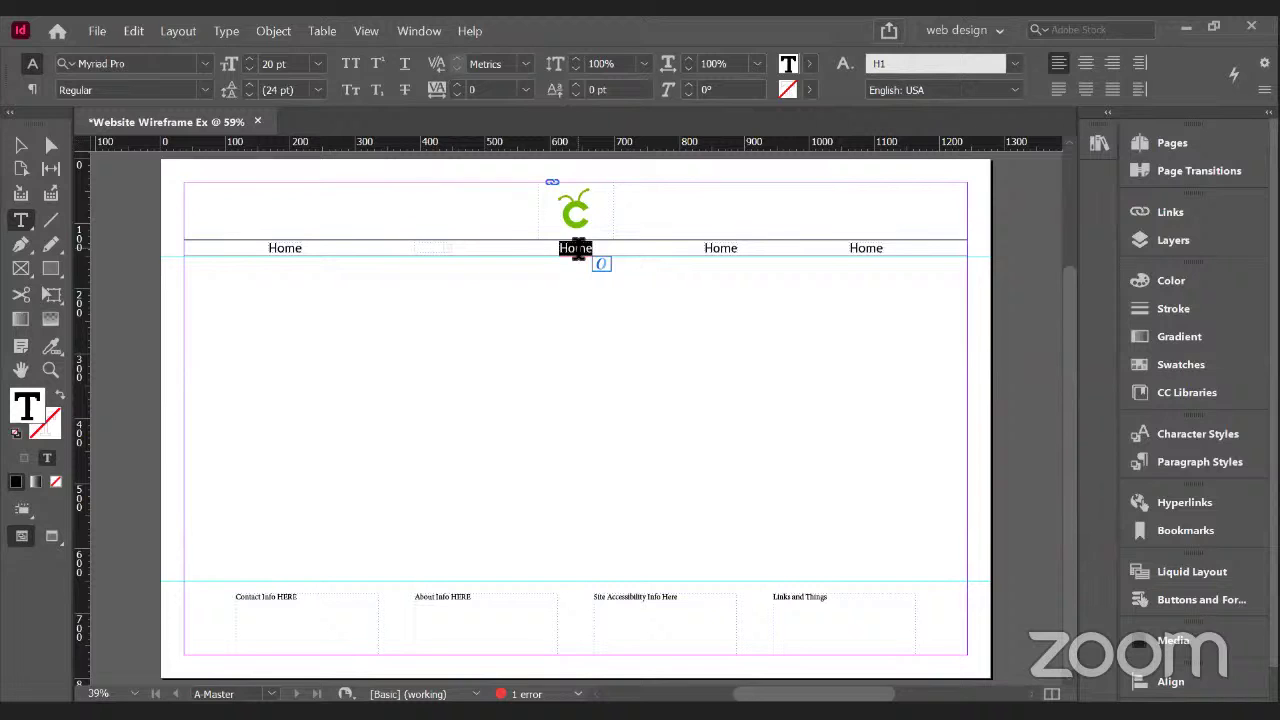
text(Visit)
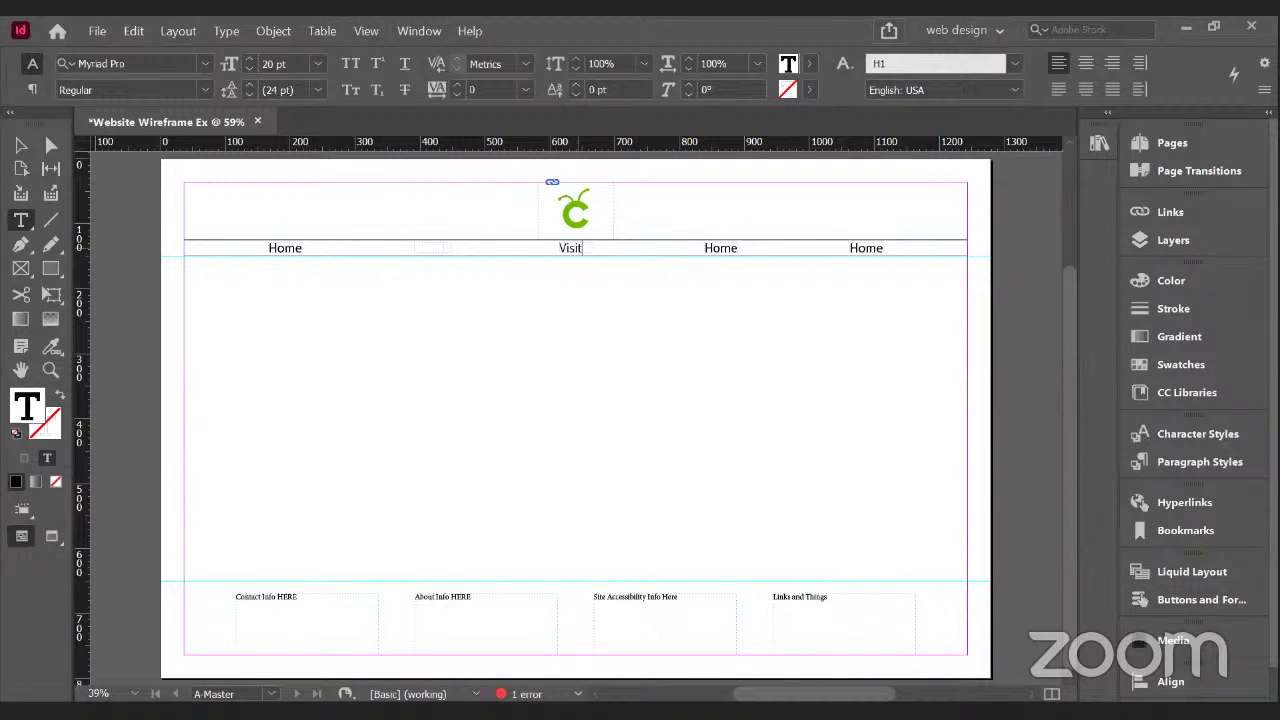
key(BackSpace)
key(BackSpace)
key(BackSpace)
key(BackSpace)
key(BackSpace)
text(Shop)
- Replace the text of the fourth "Home" navigation label with "Blog"
click(737, 249)
key(BackSpace)
key(BackSpace)
key(BackSpace)
key(BackSpace)
text(Blog)
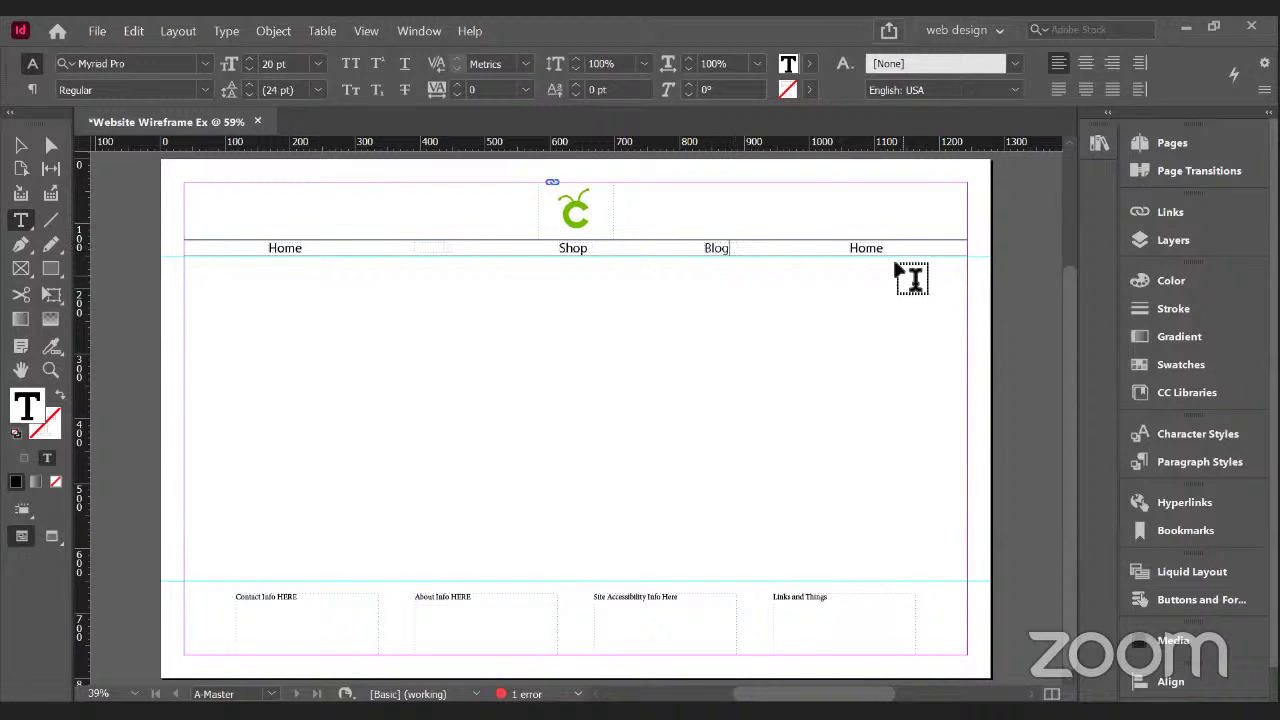
- Replace the text of the fifth "Home" navigation label with a word beginning "Arti" and leave text editing
double_click(870, 249)
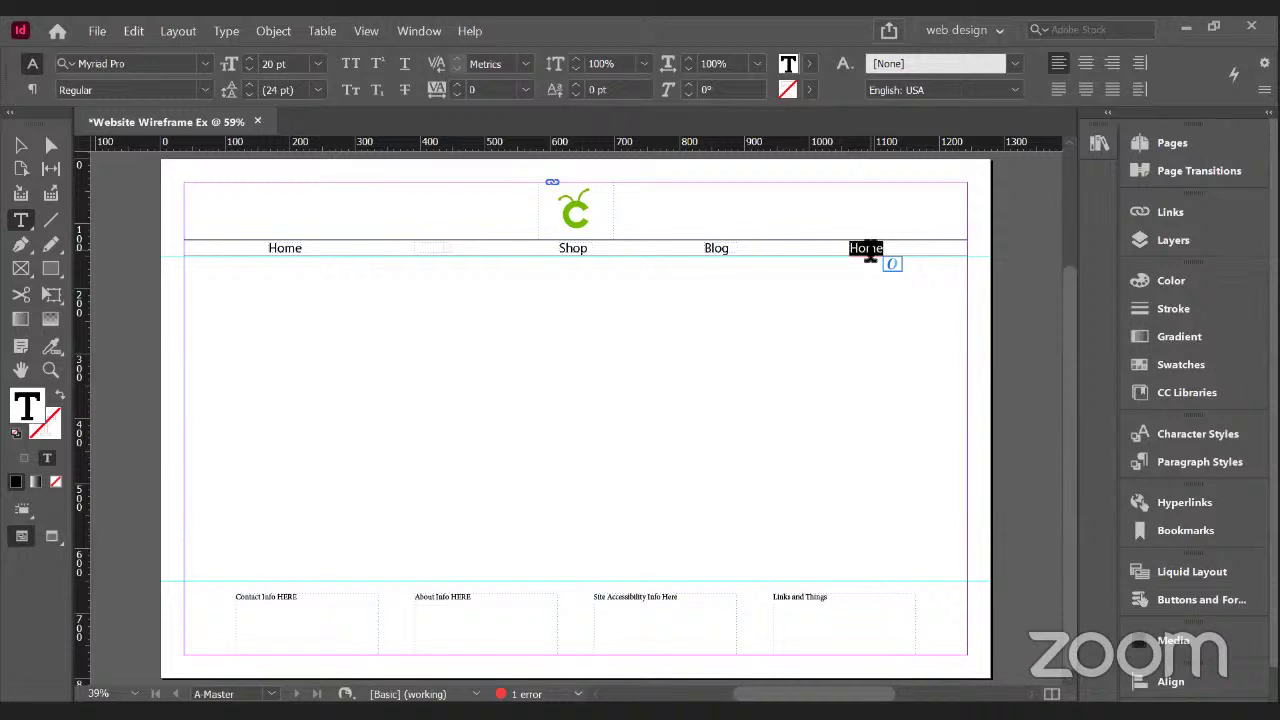
text(Menu)
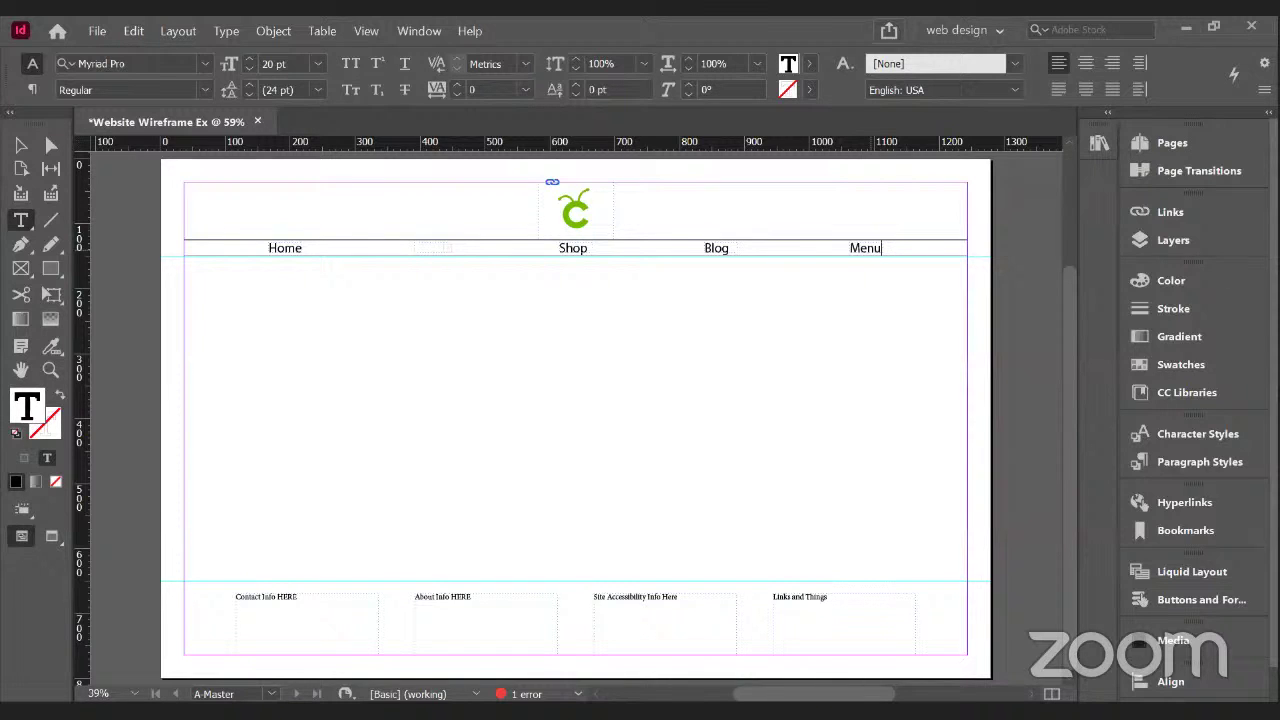
key(BackSpace)
key(BackSpace)
key(BackSpace)
key(BackSpace)
text(Arti)
key(Escape)
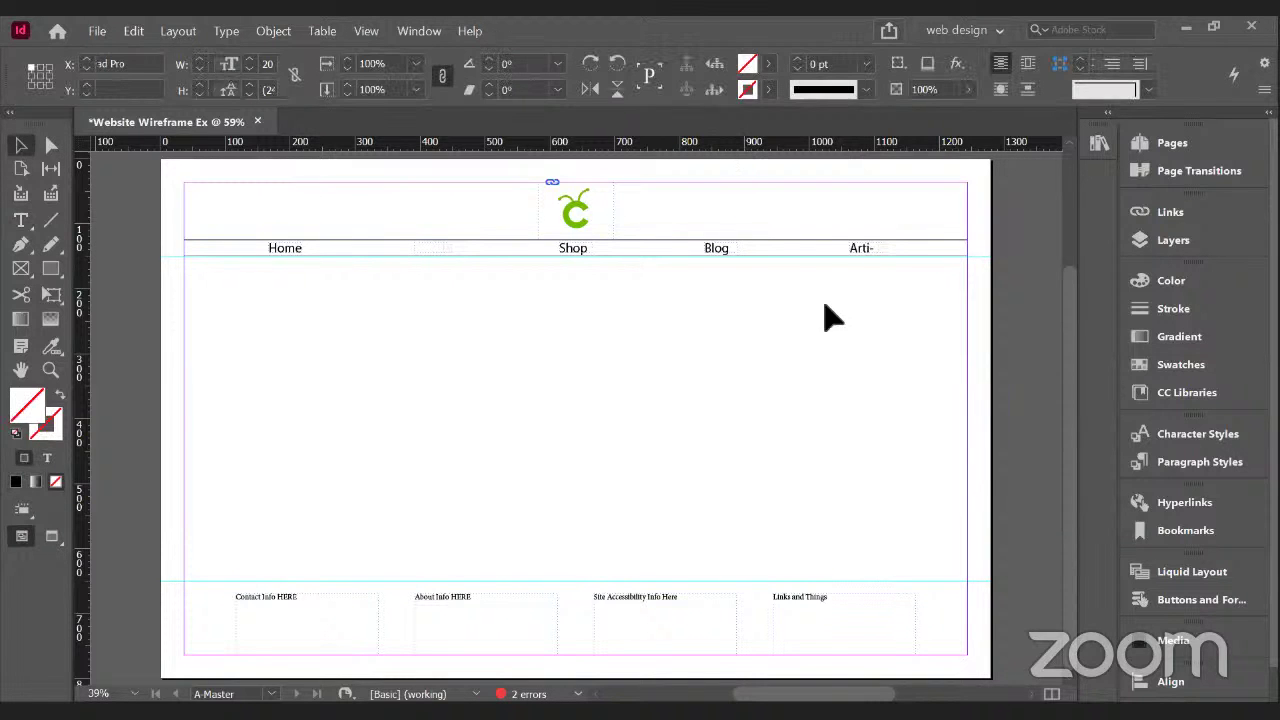
- Widen the fifth navigation label's text frame to about 88 px for "Articles" on one line, and fit the frame to its content
right_click(856, 252)
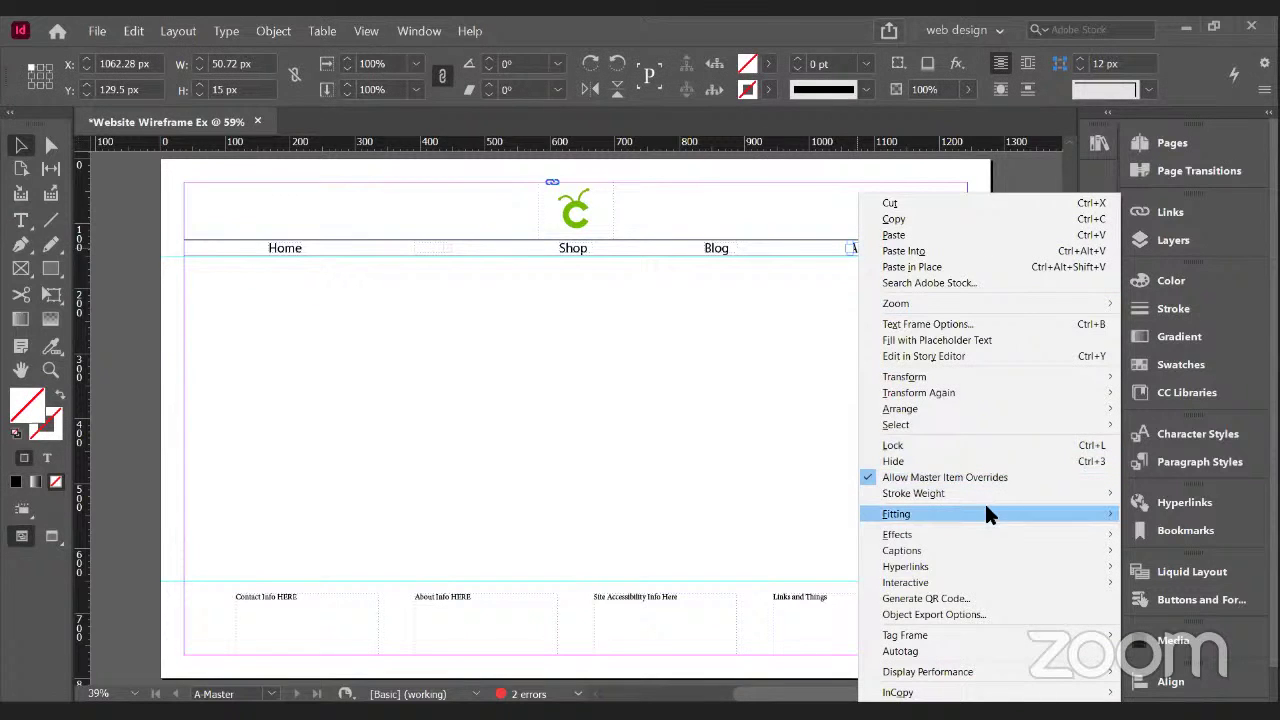
mouse_move(986, 506)
click(825, 513)
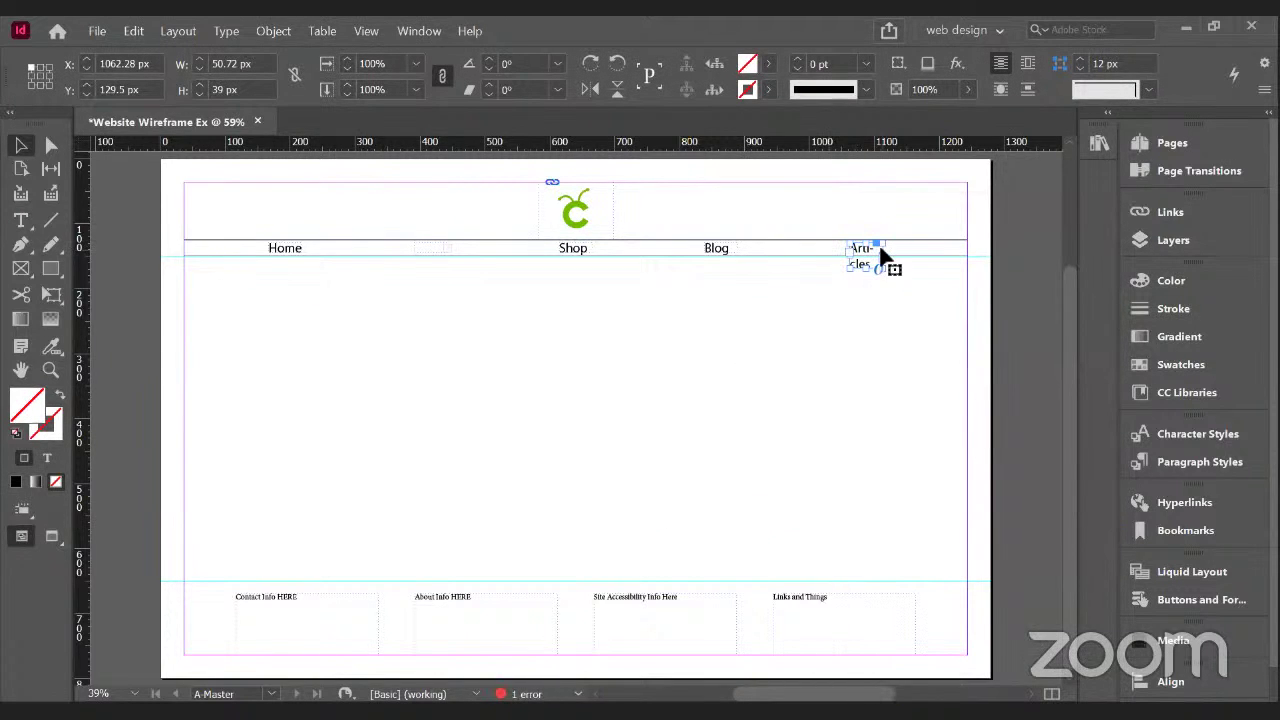
drag(886, 255, 908, 256)
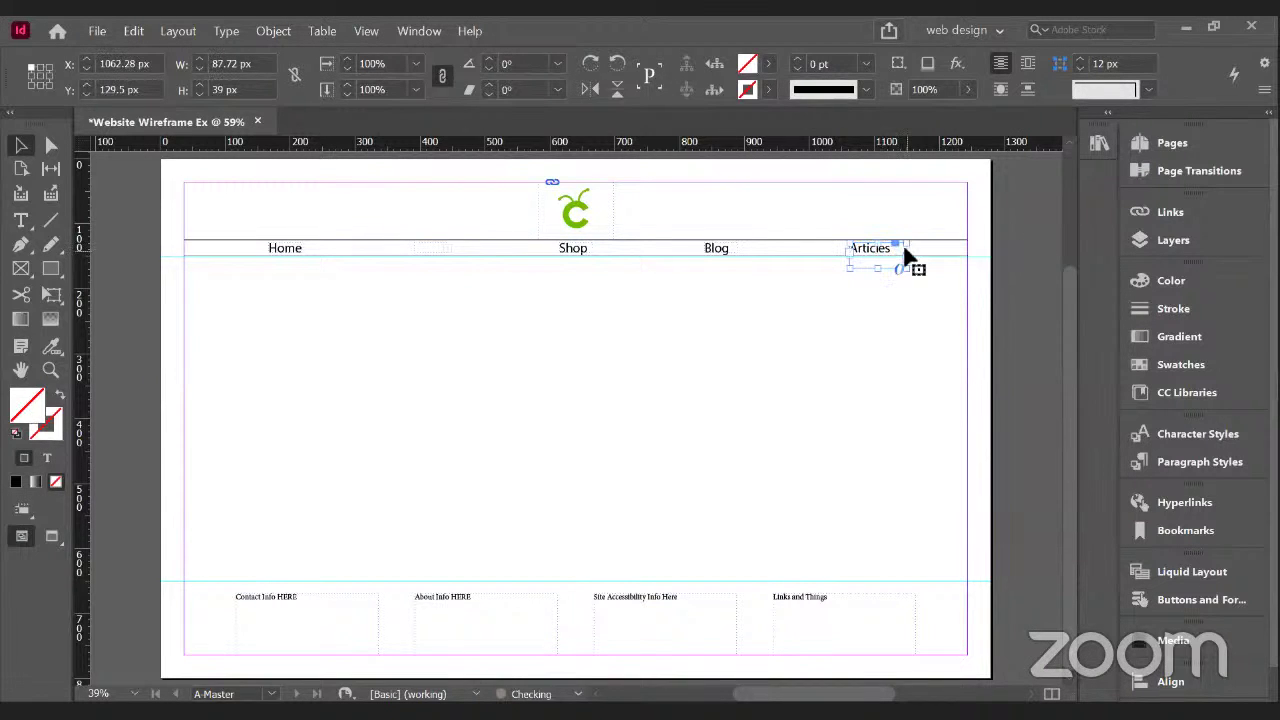
right_click(895, 258)
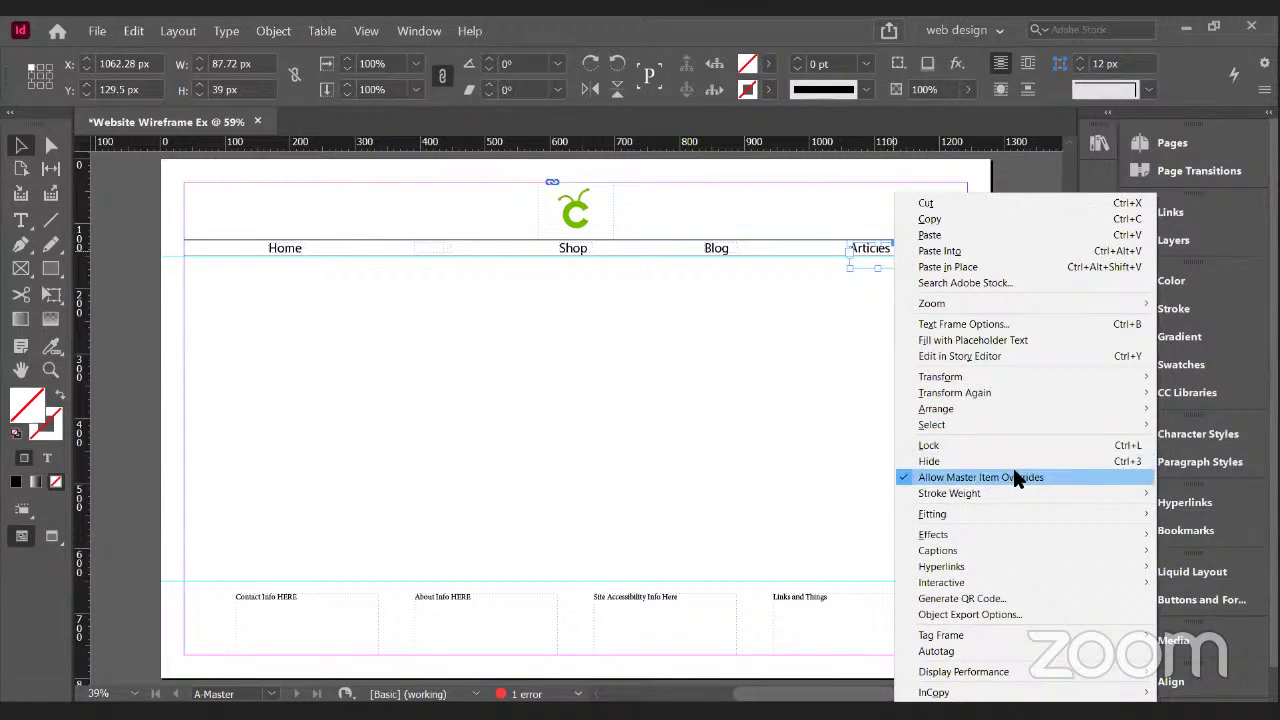
mouse_move(984, 517)
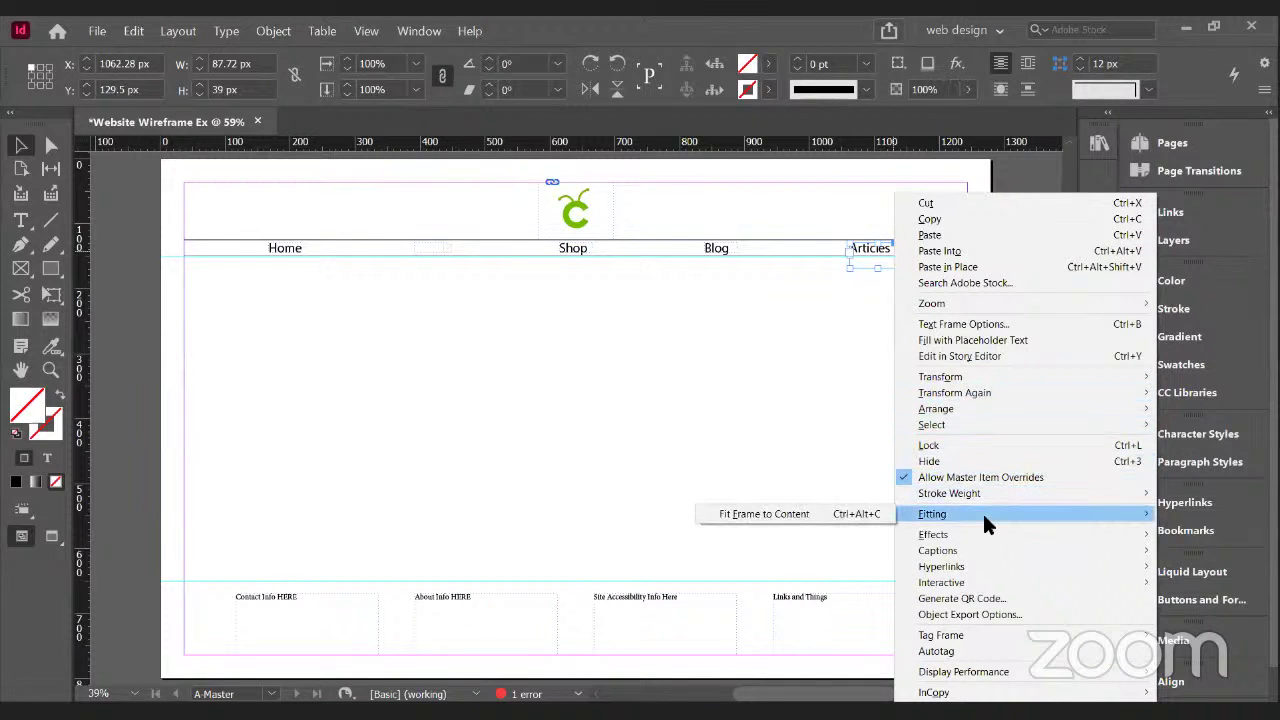
click(858, 515)
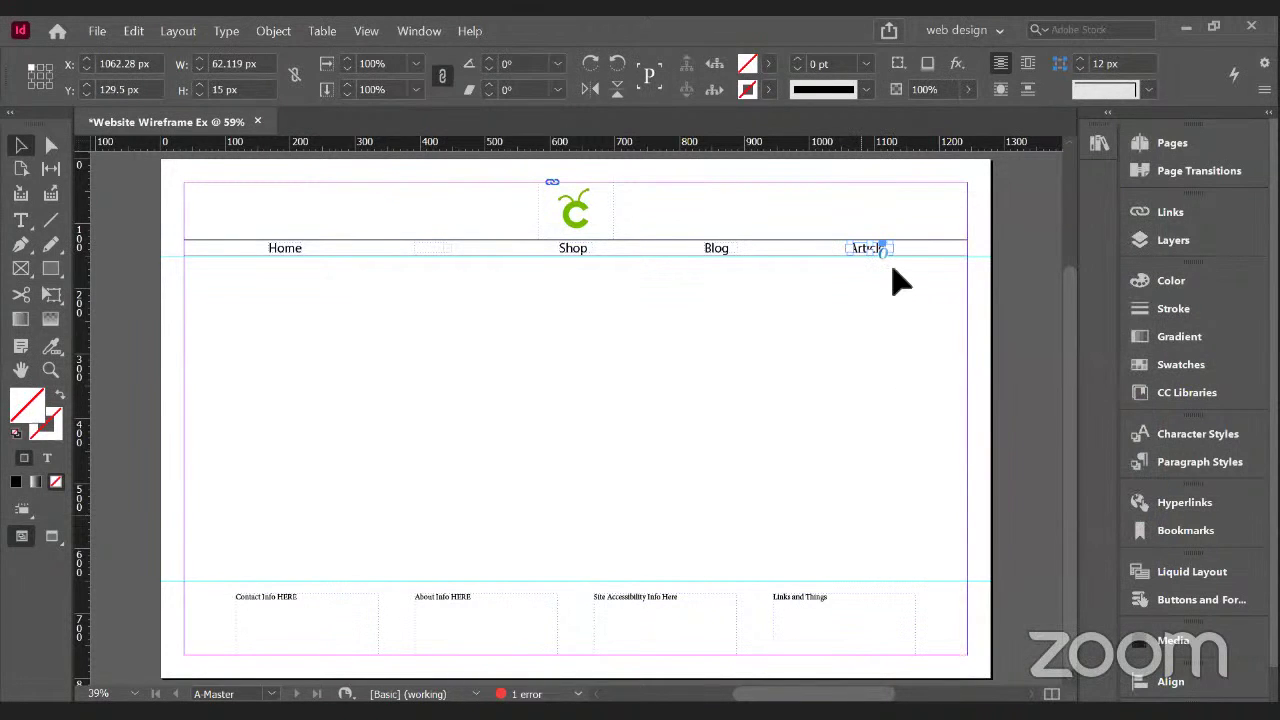
click(890, 267)
- Try to fit the second navigation label's overset text frame to its content
click(432, 250)
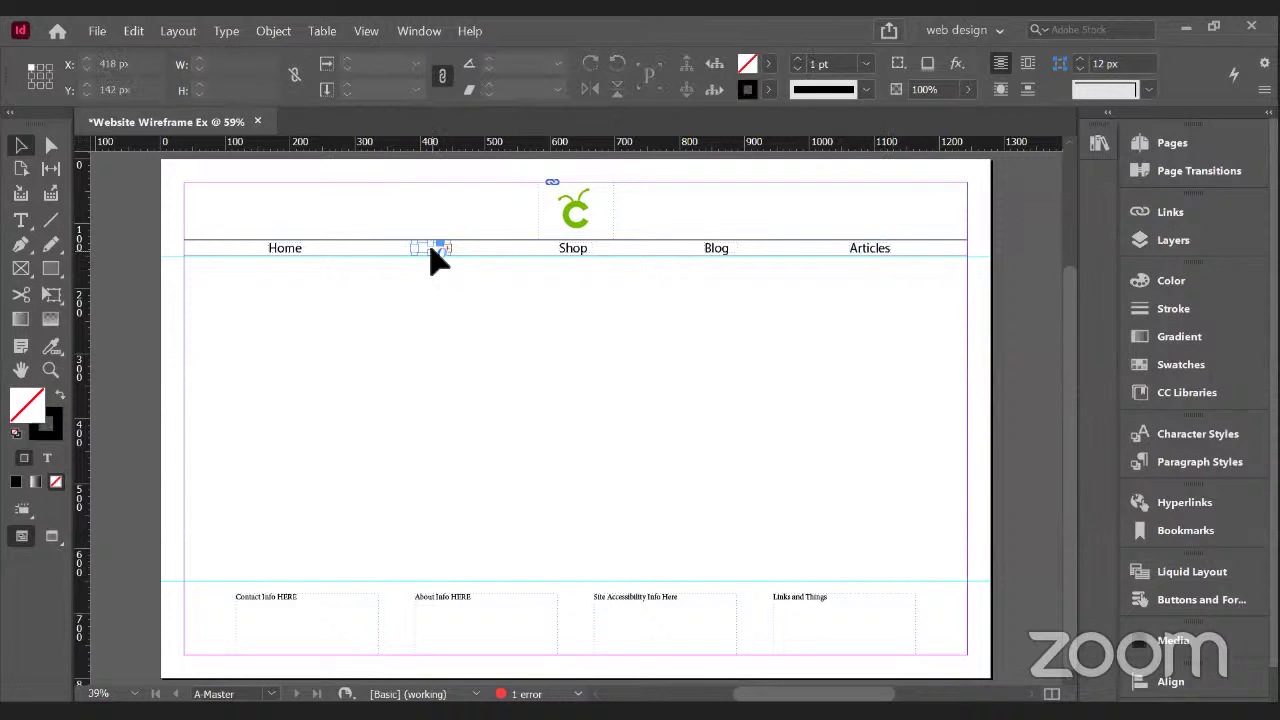
right_click(432, 254)
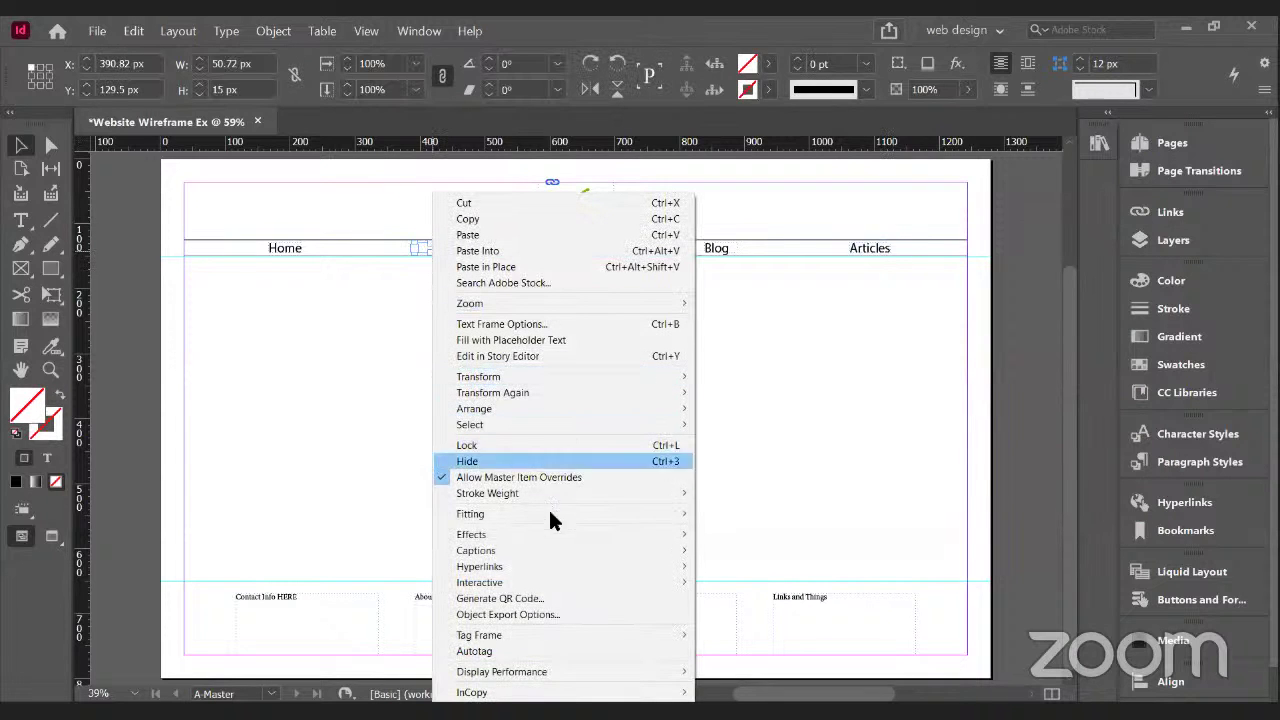
mouse_move(546, 515)
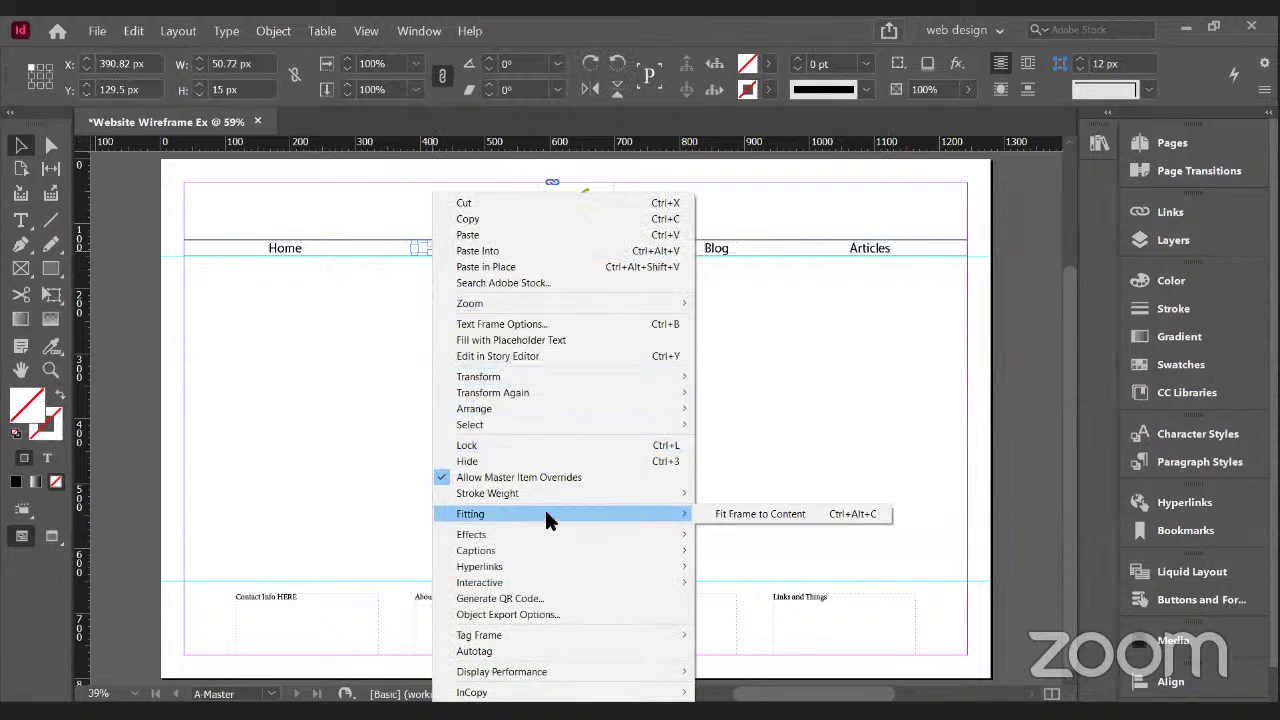
click(730, 514)
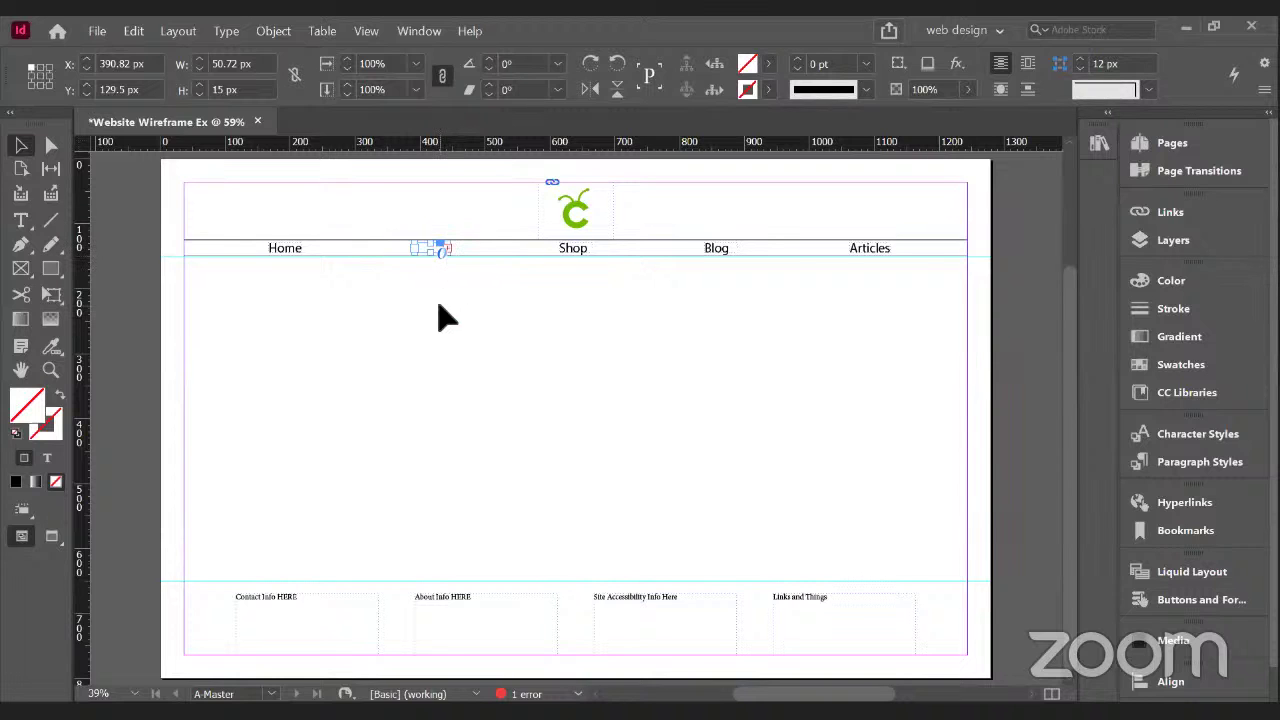
- Enlarge the second navigation label's text frame outward toward "Home" to about 82 x 20.5 px
key(ctrl+equal)
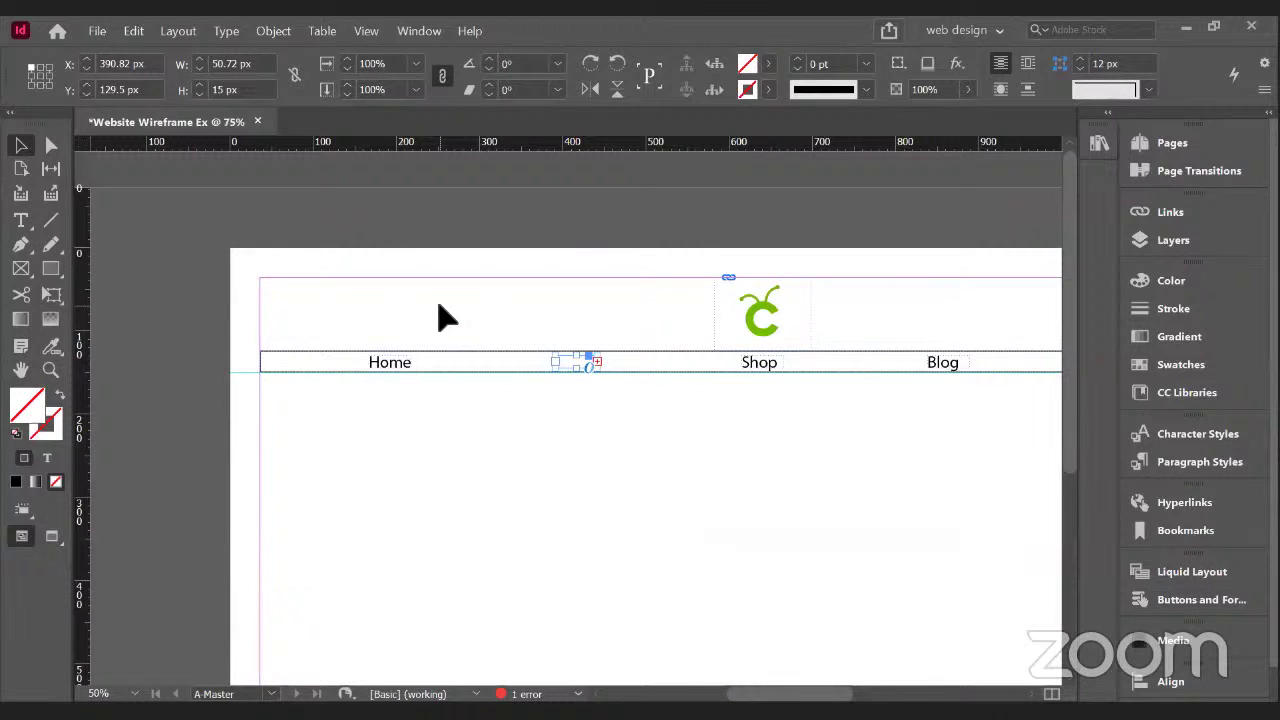
click(591, 366)
click(556, 380)
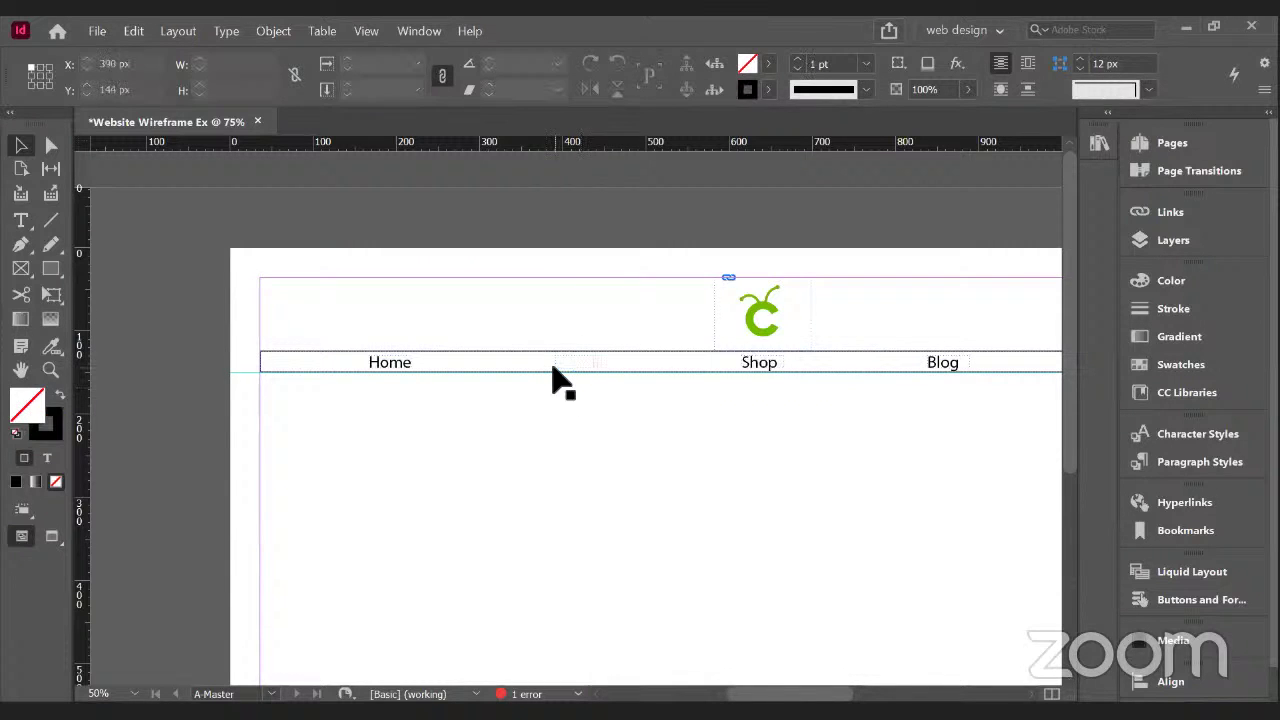
click(566, 366)
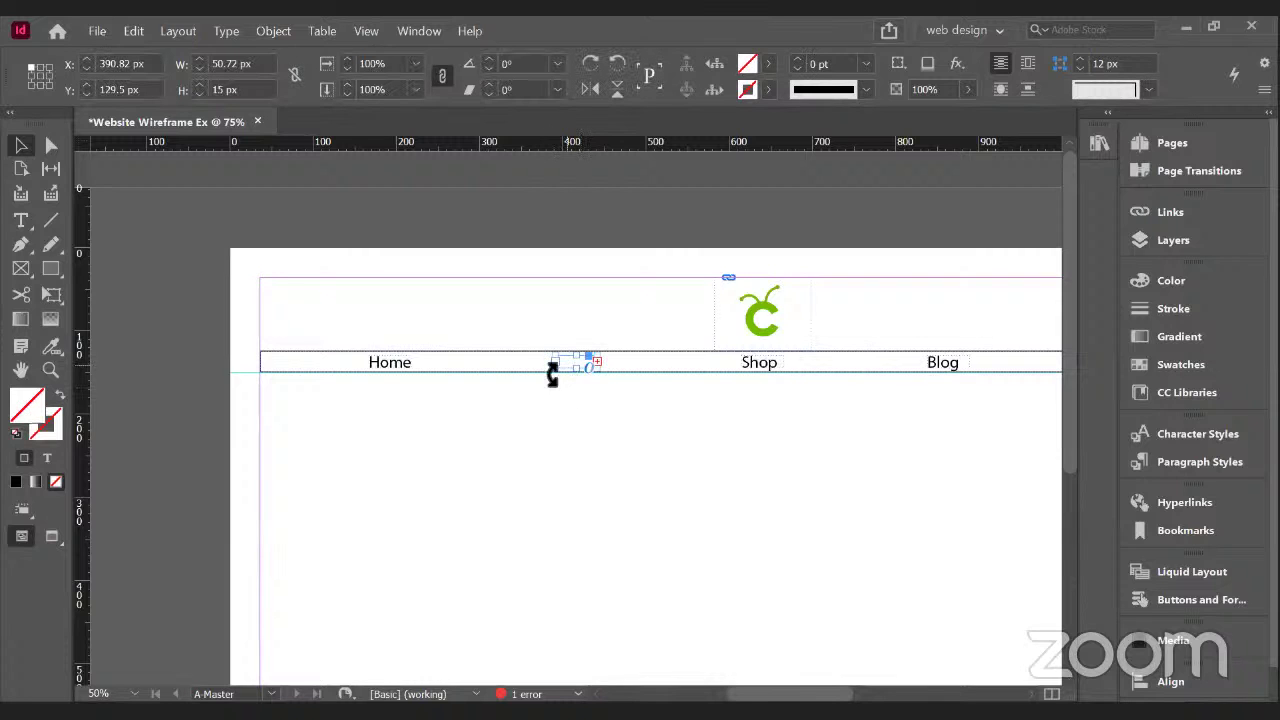
drag(557, 374, 530, 373)
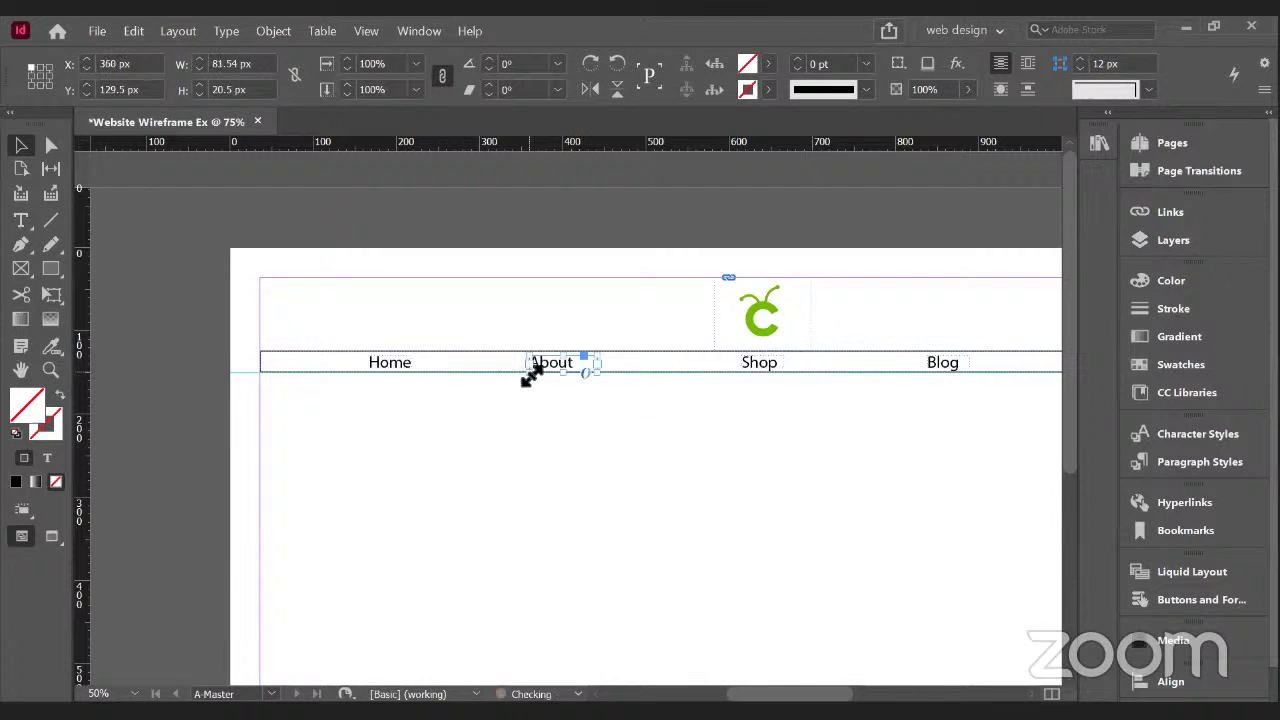
- Fit the "About" navigation label's frame to its content and deselect it
right_click(585, 371)
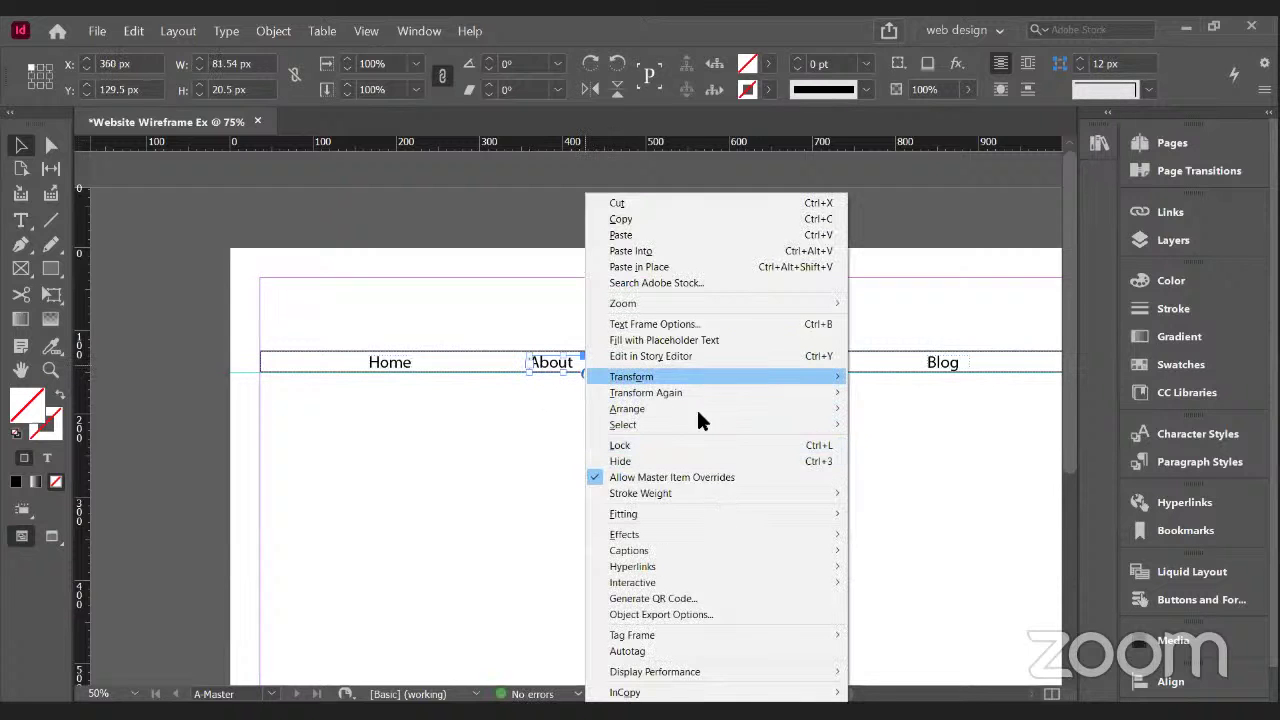
mouse_move(797, 514)
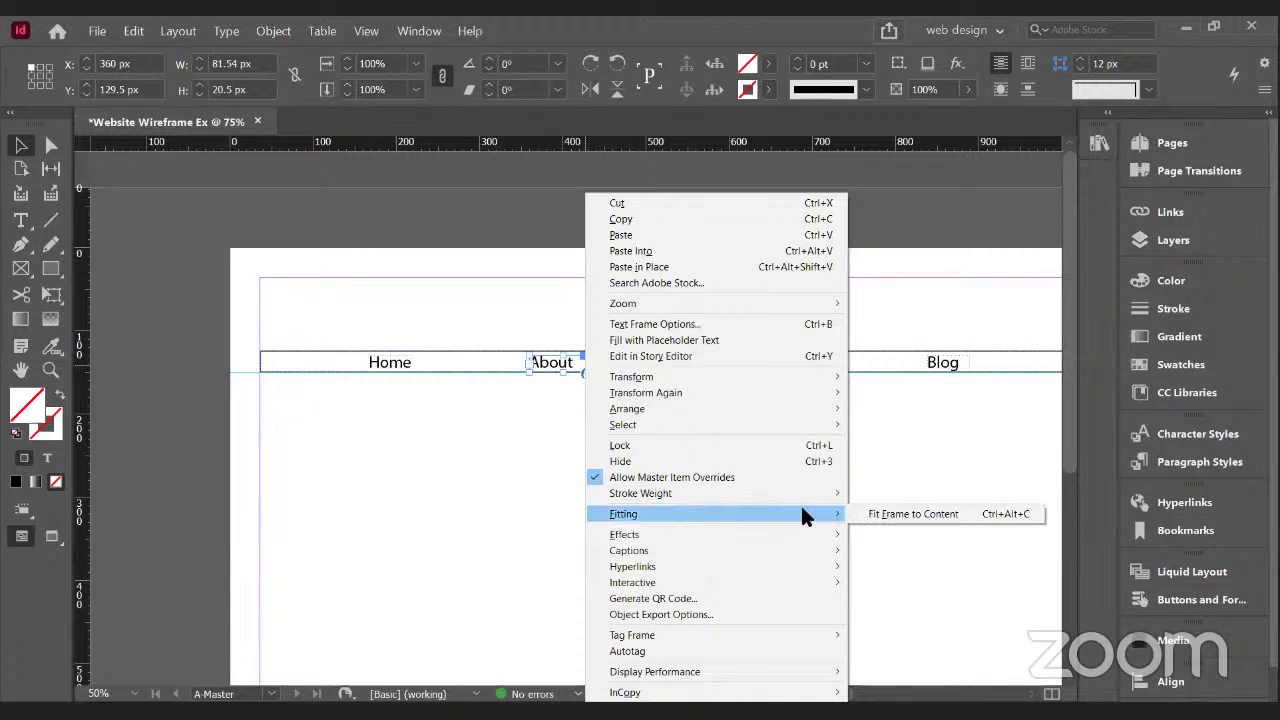
click(862, 516)
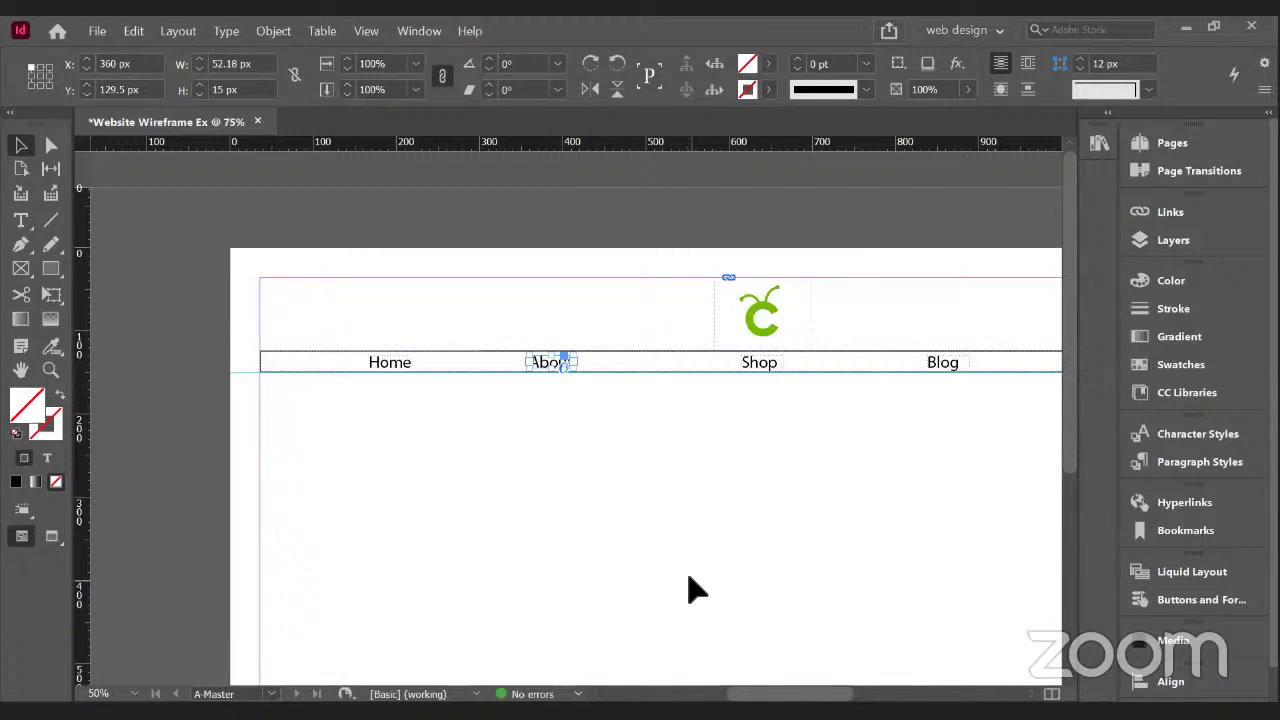
key(ctrl+minus)
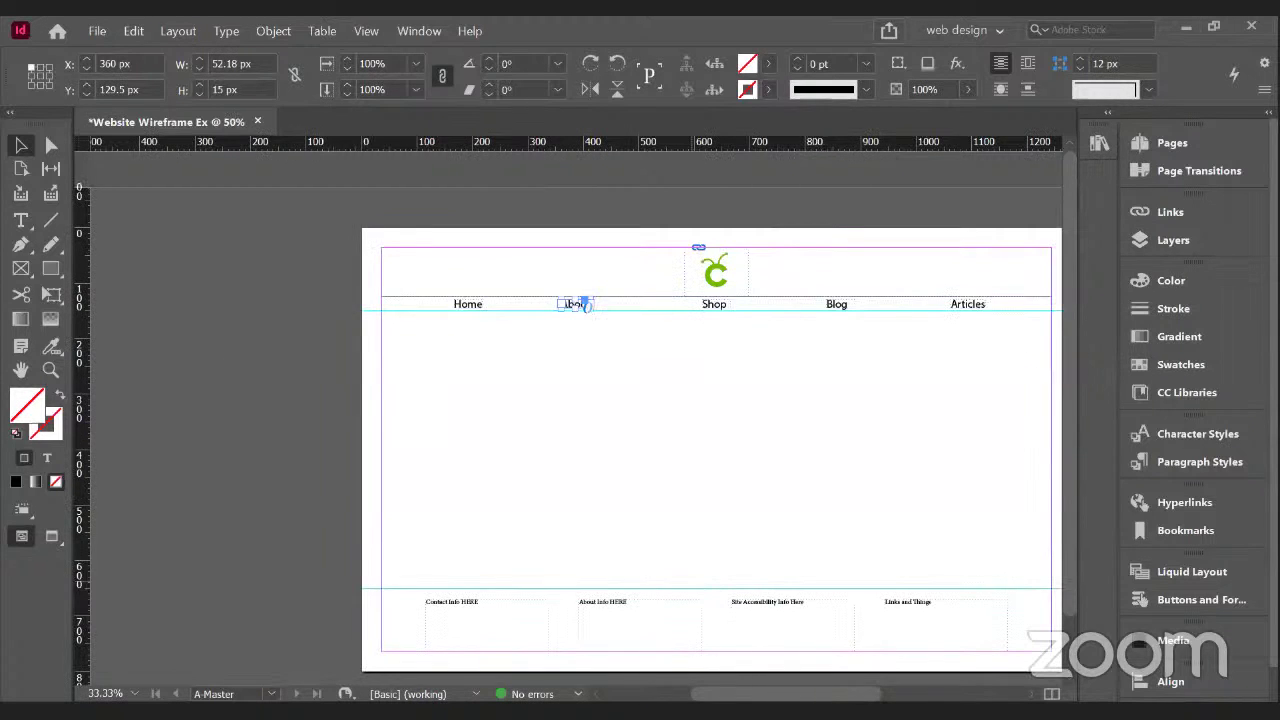
scroll(649, 654, right, 4)
scroll(557, 450, left, 1)
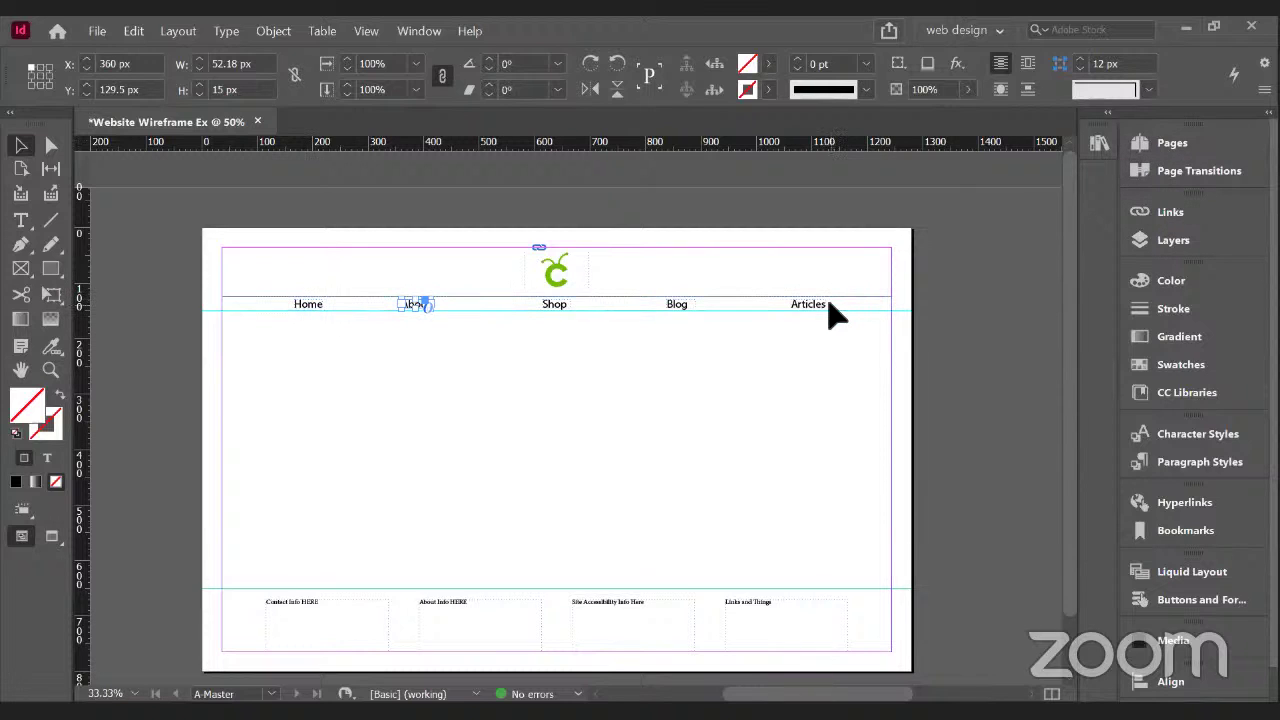
click(466, 418)
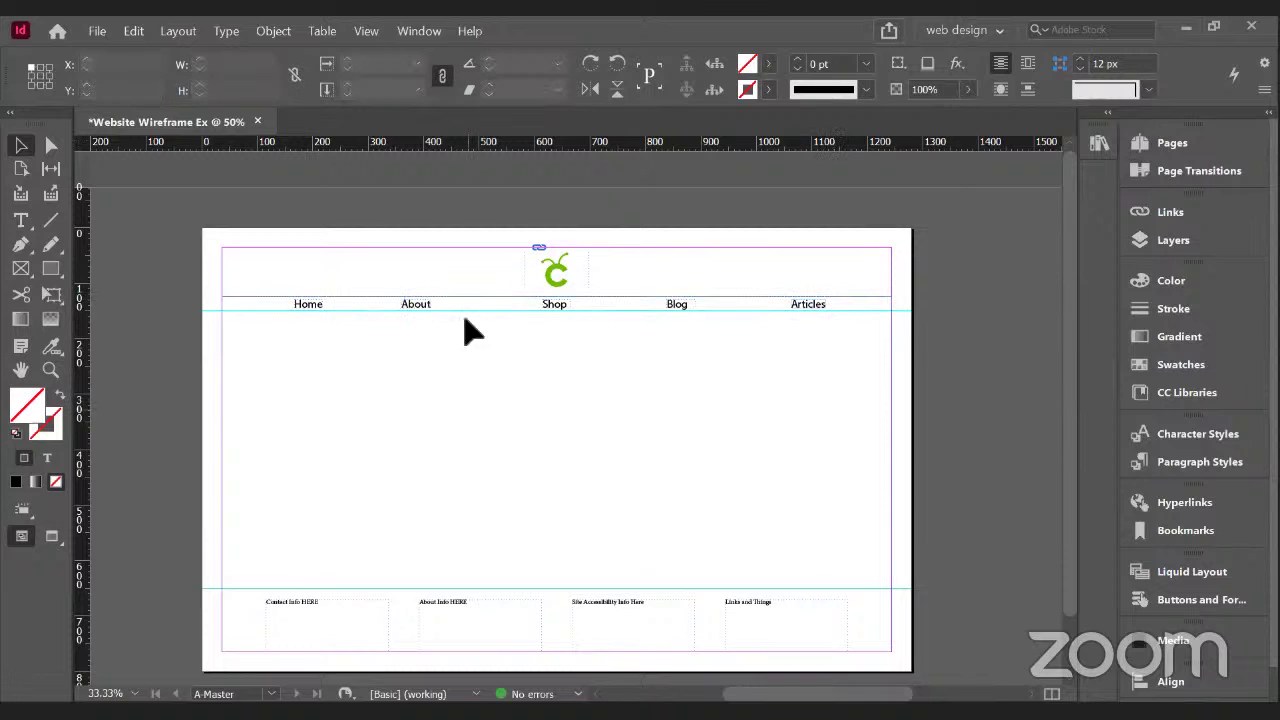
- Convert the logo in the header into a button named "Logo Home"
click(558, 288)
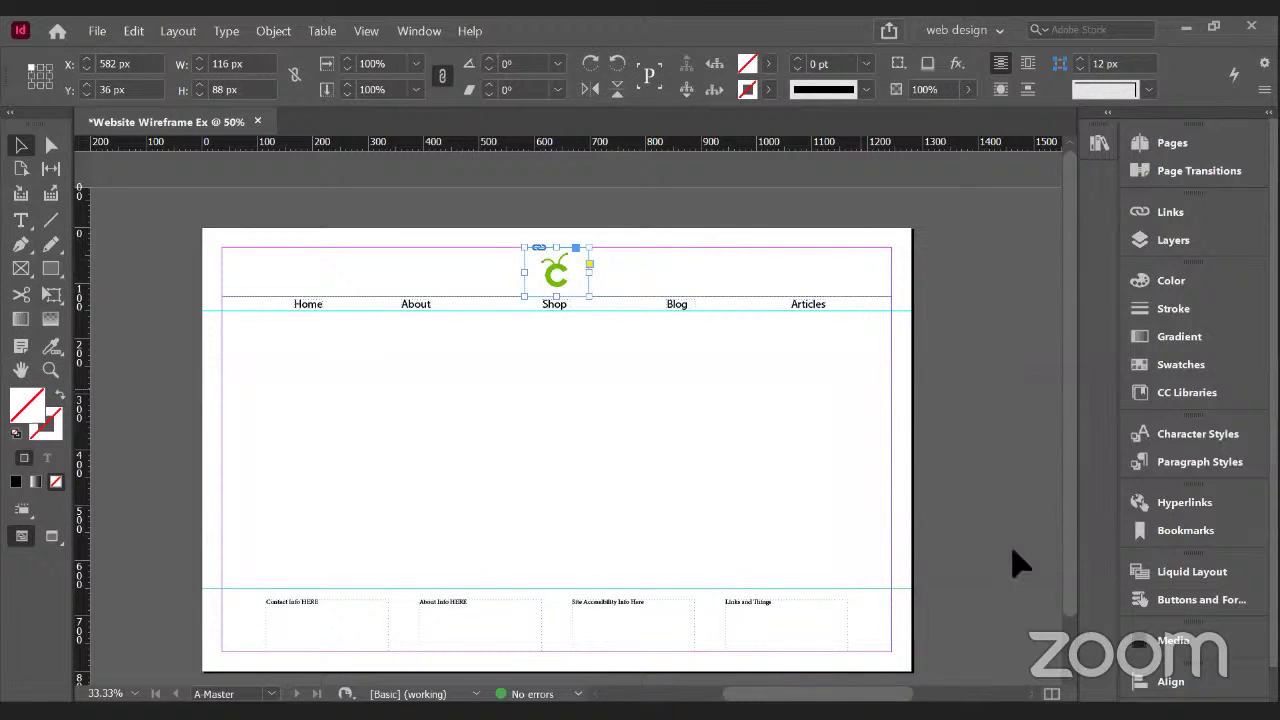
click(1200, 600)
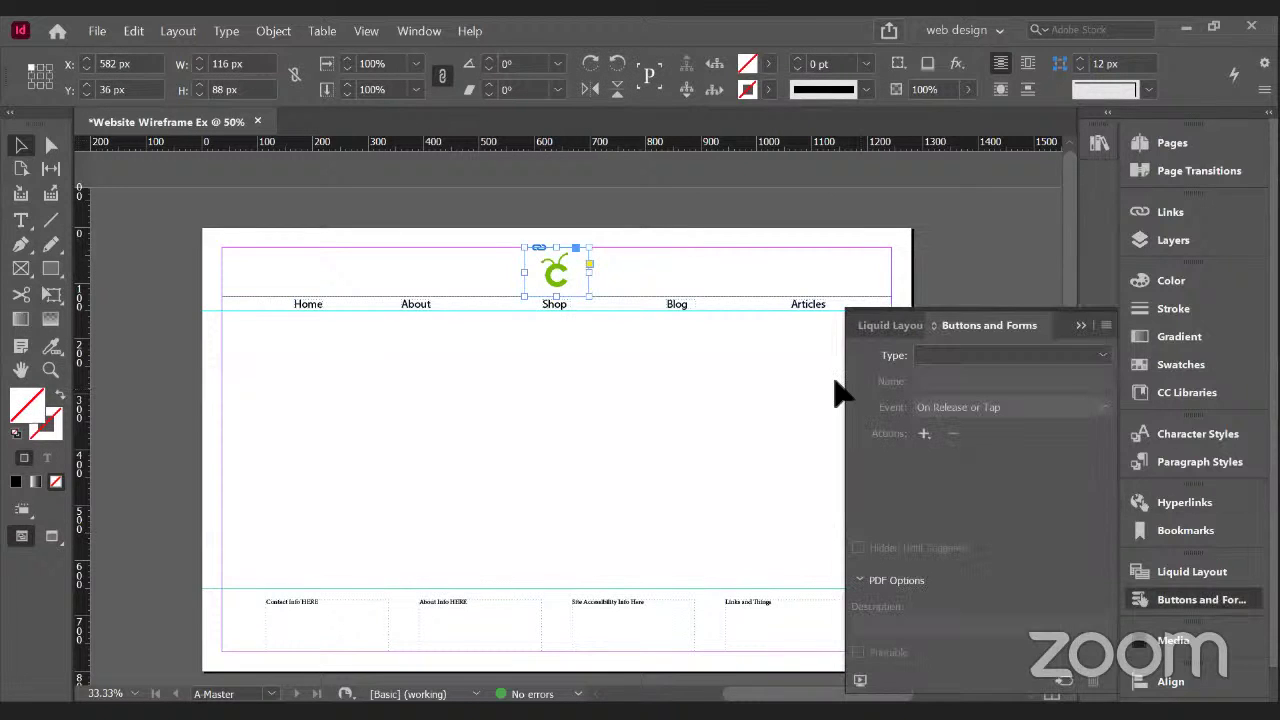
click(1066, 352)
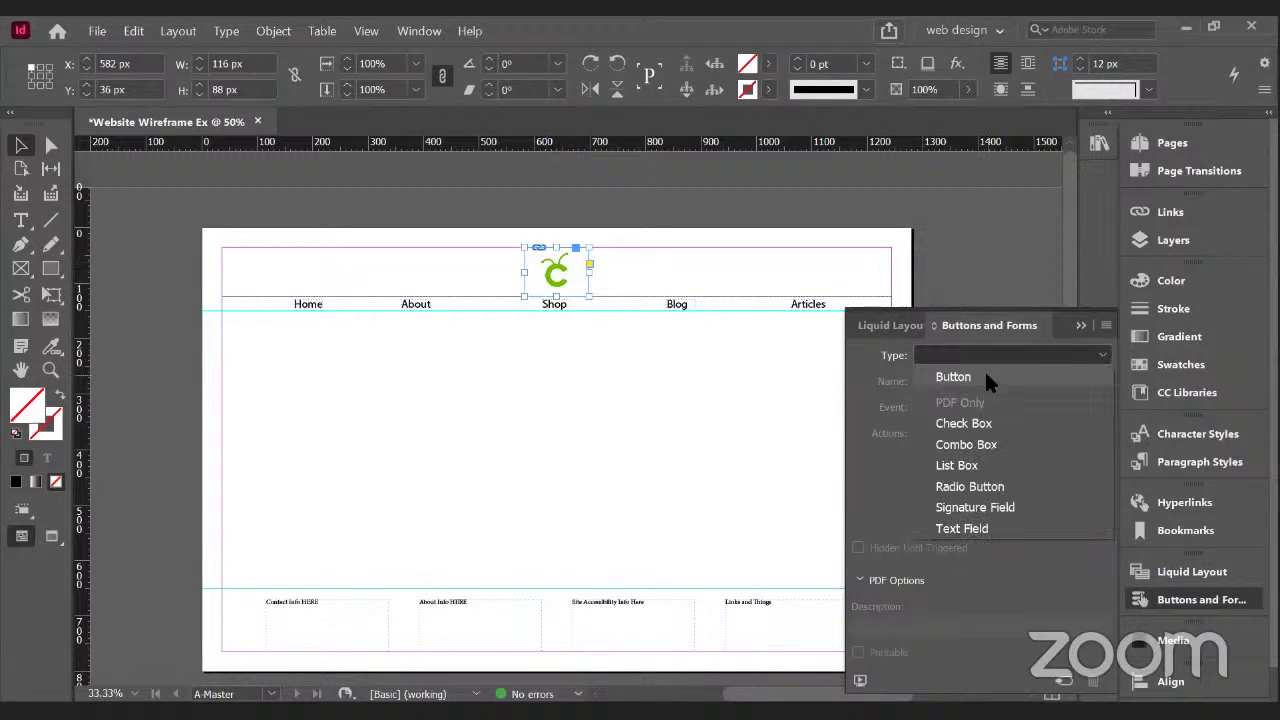
click(1066, 378)
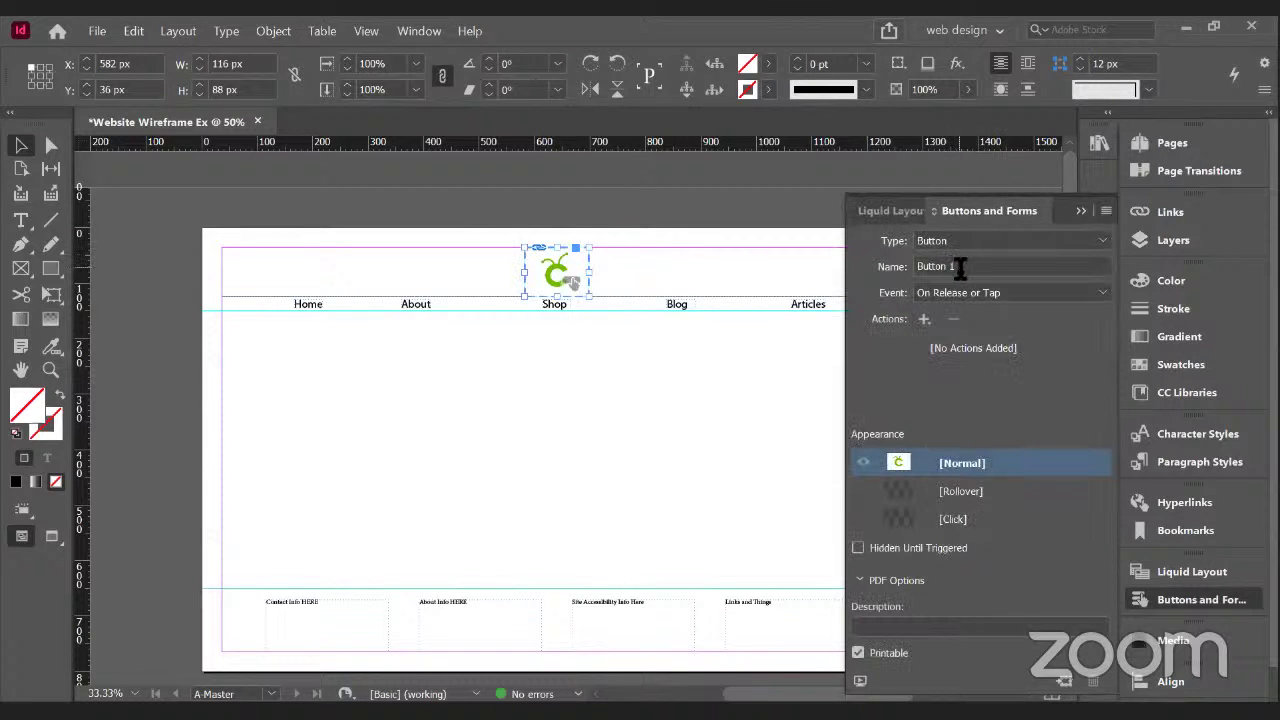
double_click(958, 266)
triple_click(958, 266)
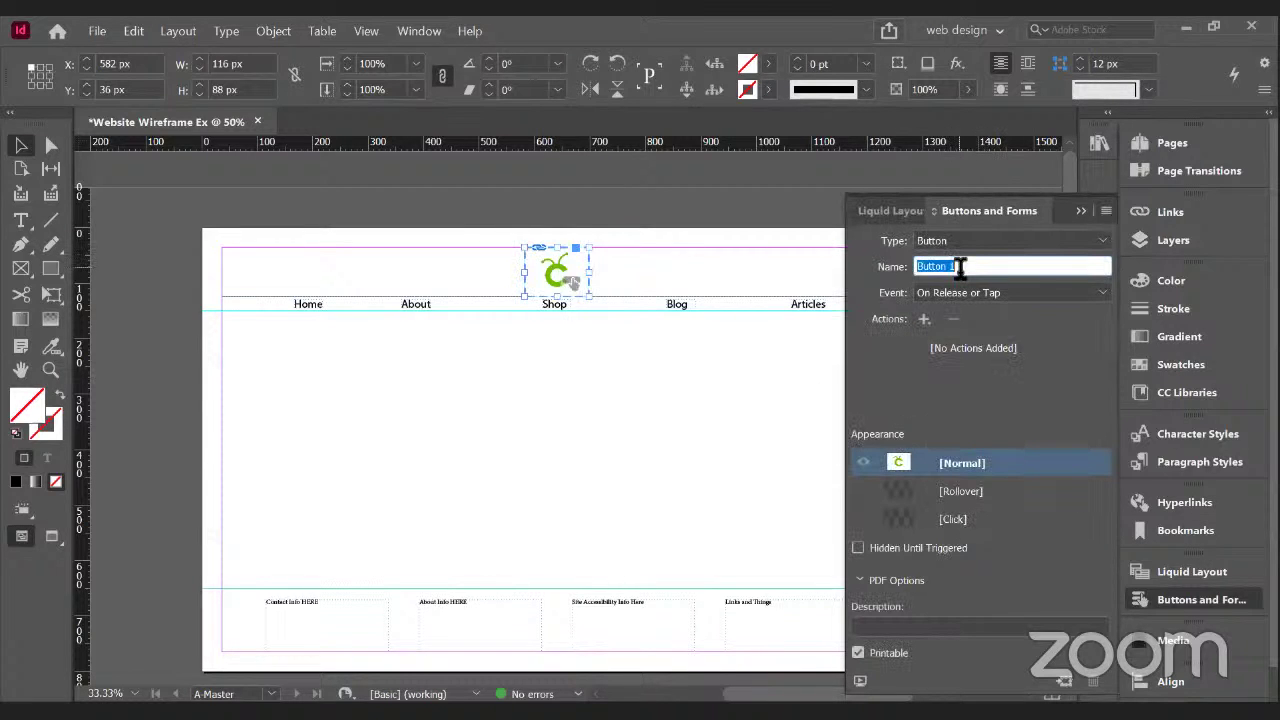
text(Logo Home)
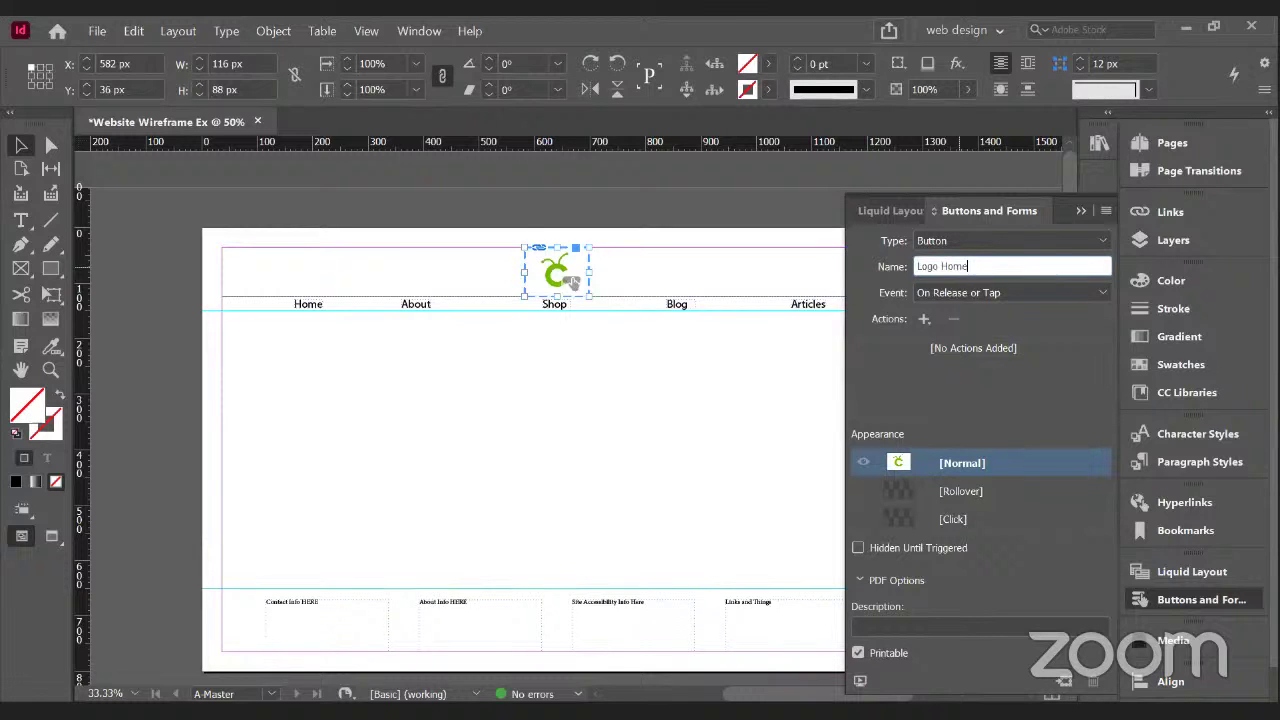
click(1058, 287)
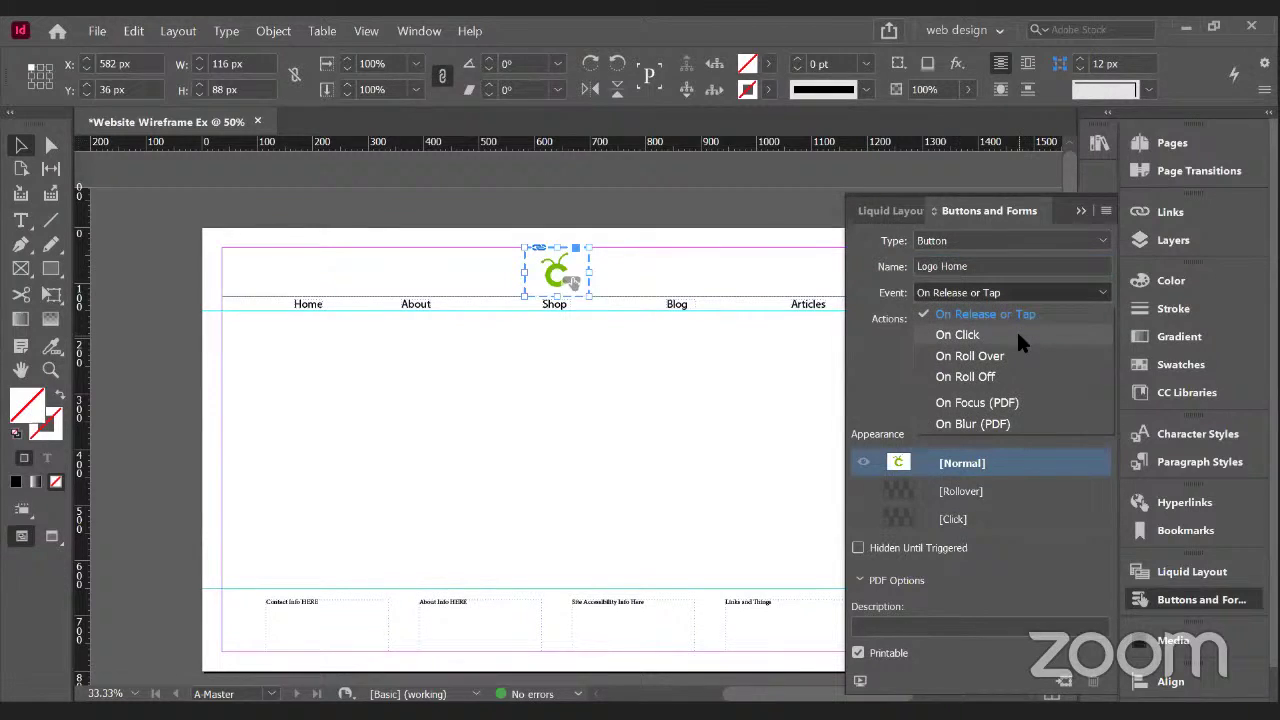
click(1016, 331)
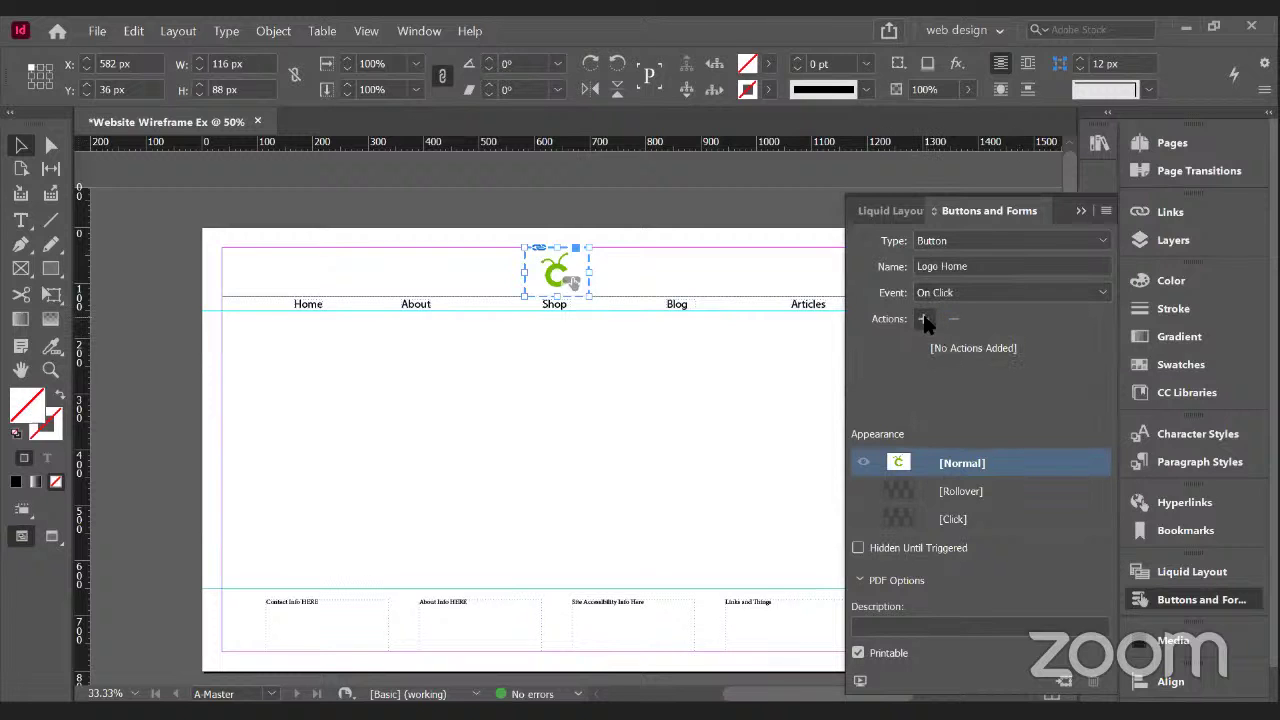
click(924, 319)
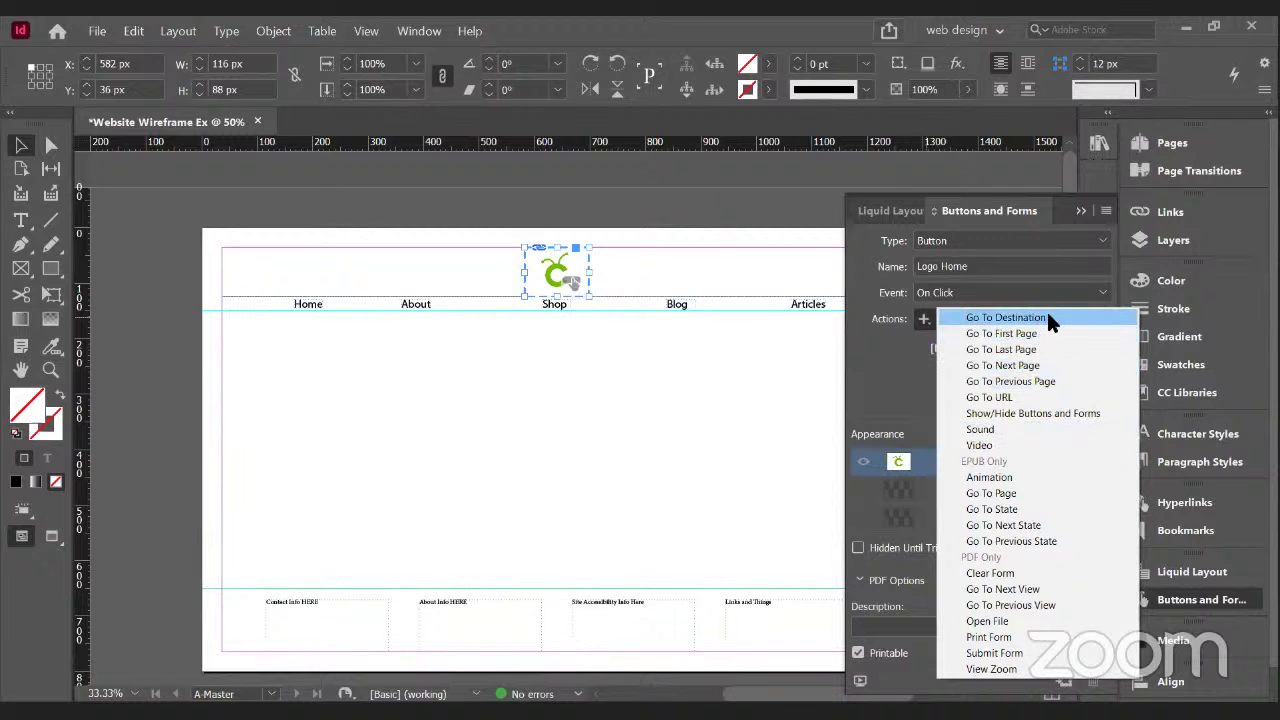
click(1017, 397)
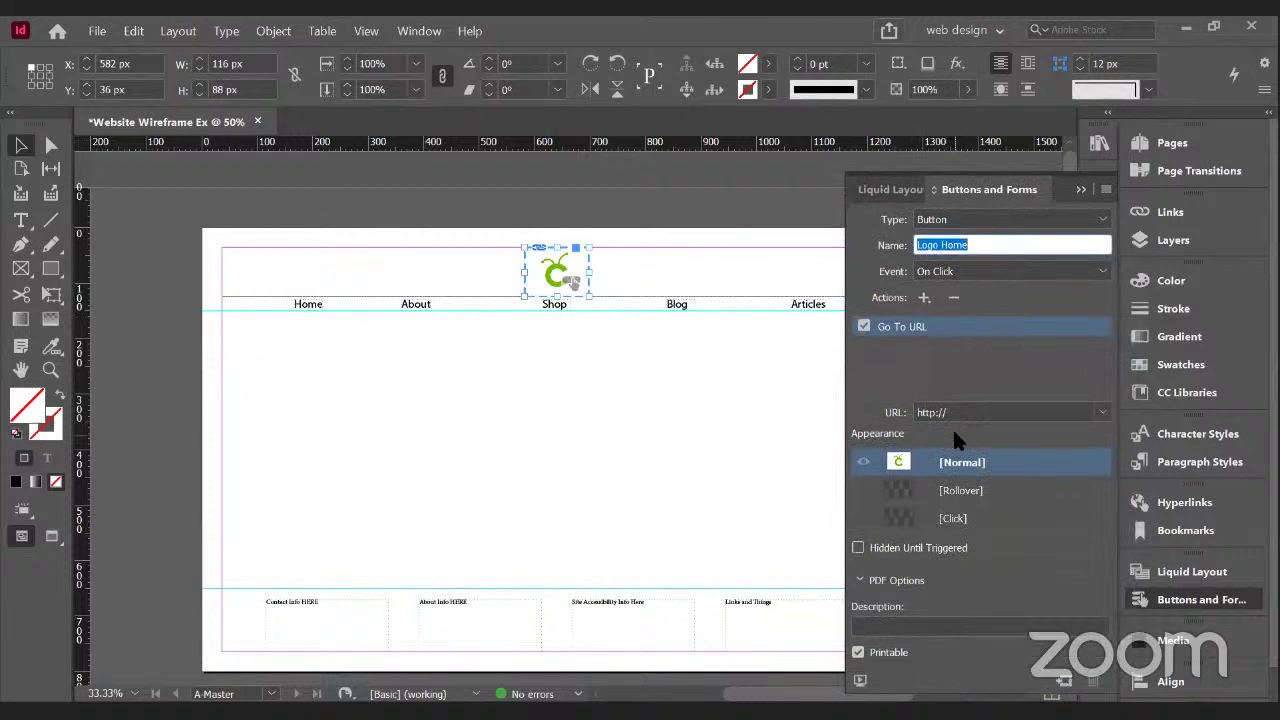
click(950, 411)
click(950, 411)
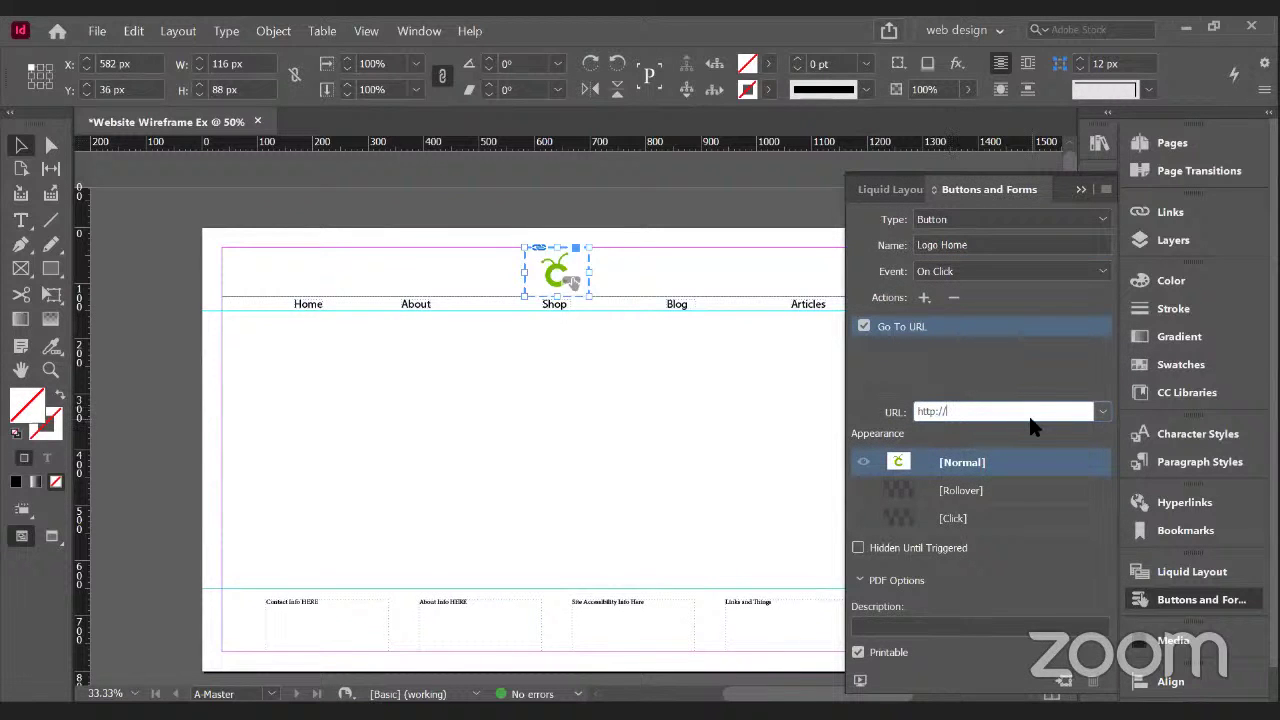
text(home.org)
click(1203, 601)
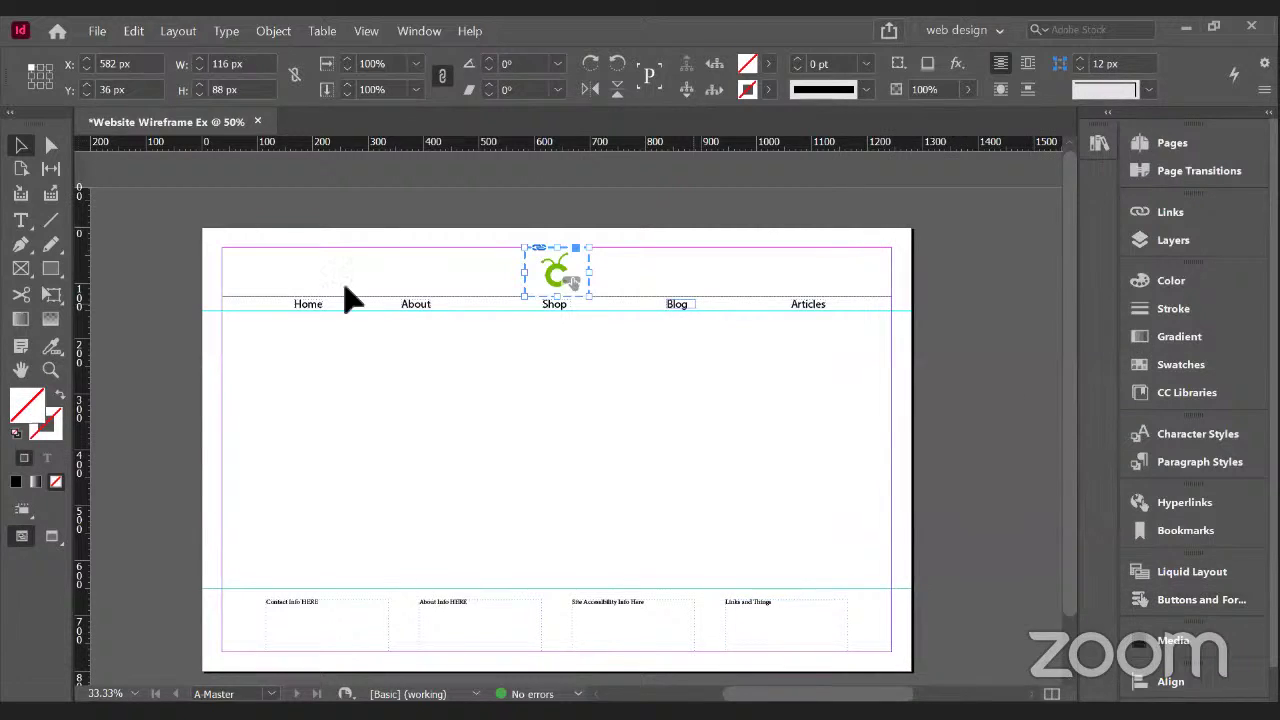
- Convert the "Home" navigation label into a button named "Home Button" and give it a Go To URL action
click(313, 308)
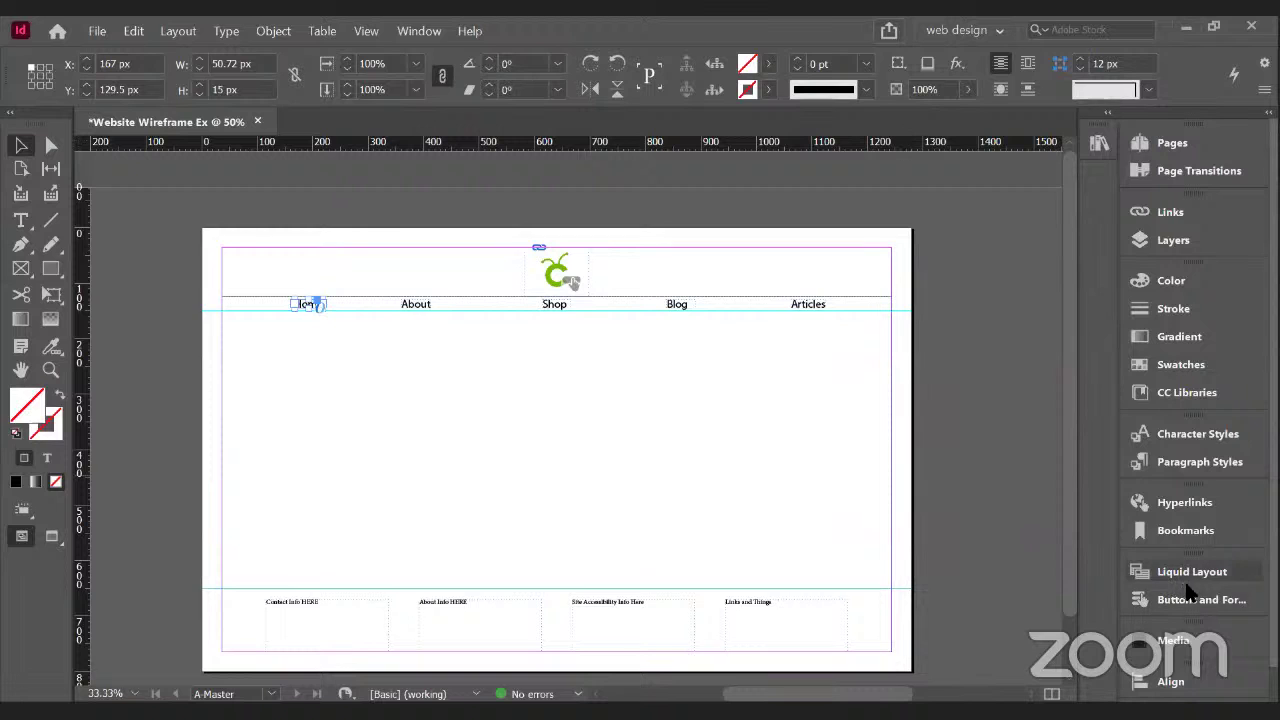
click(1198, 604)
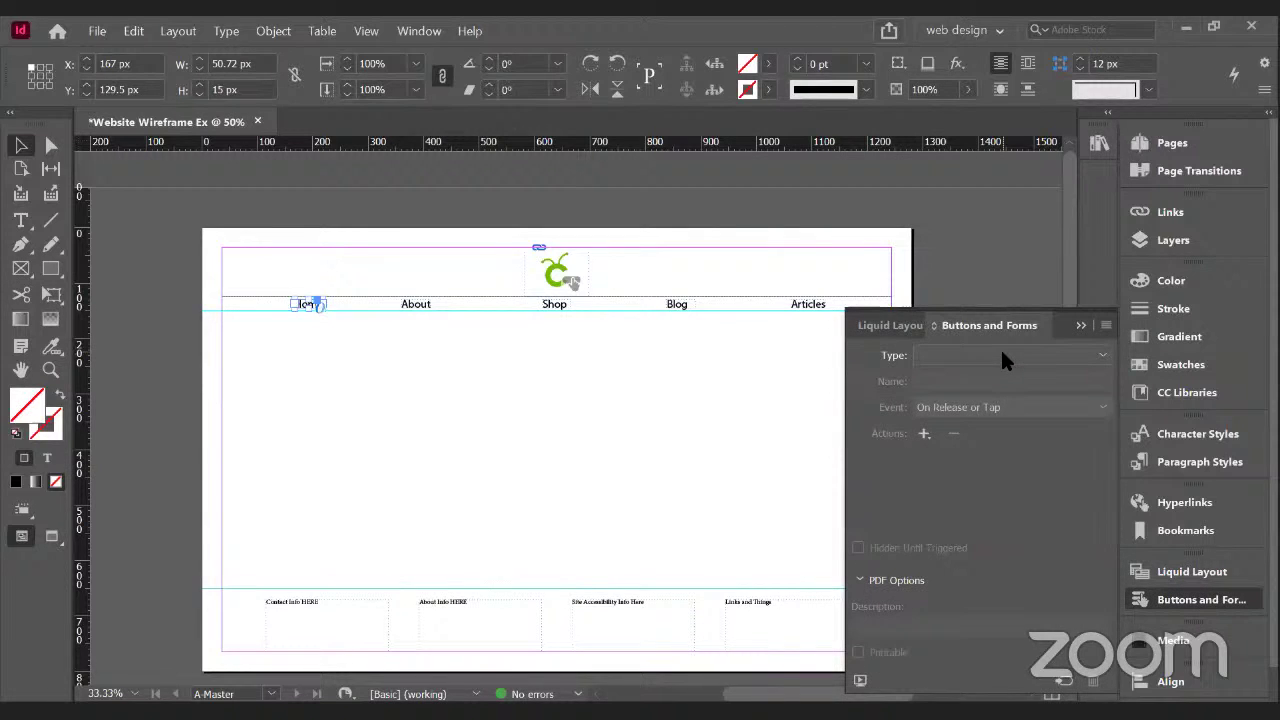
click(1002, 353)
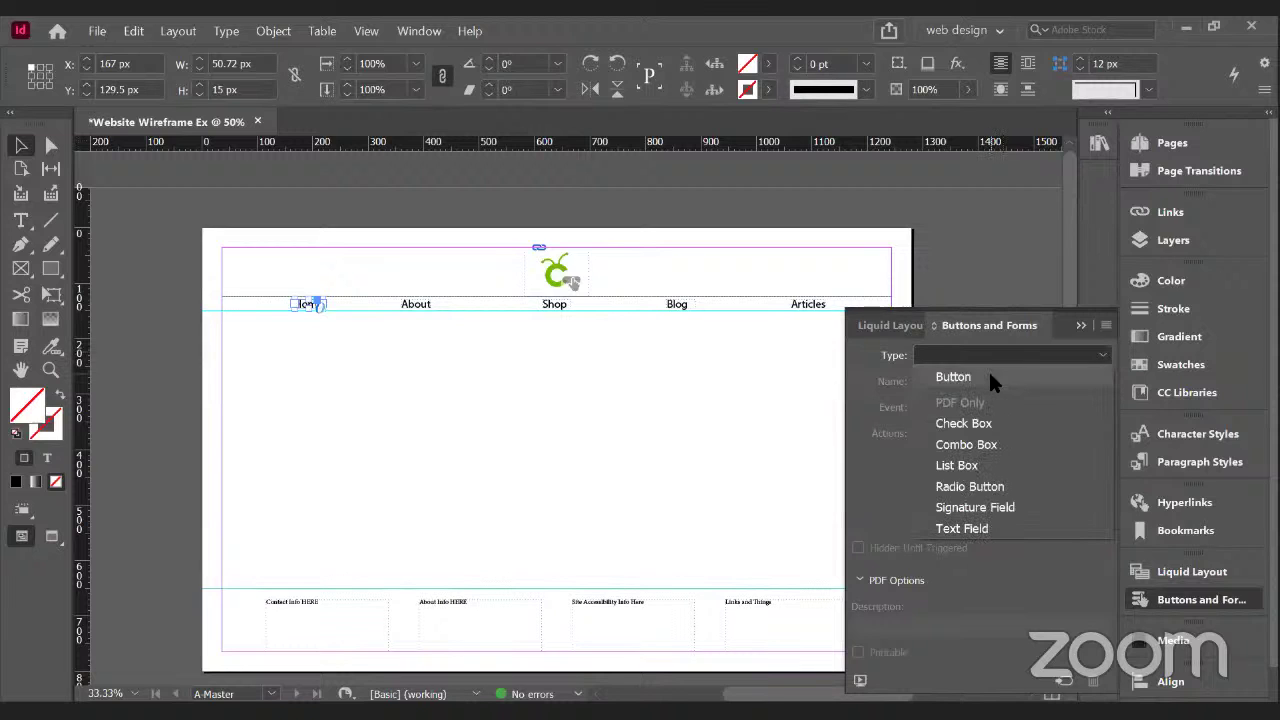
click(990, 376)
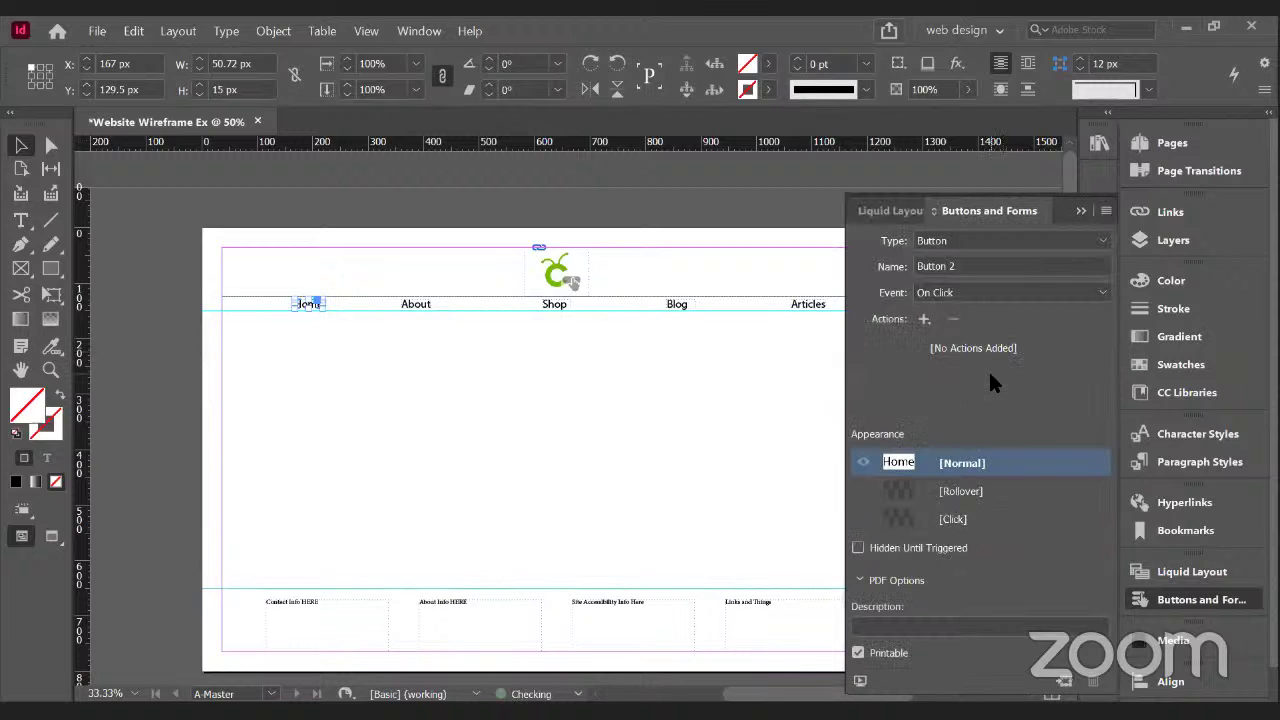
double_click(970, 266)
triple_click(970, 266)
text(Ho)
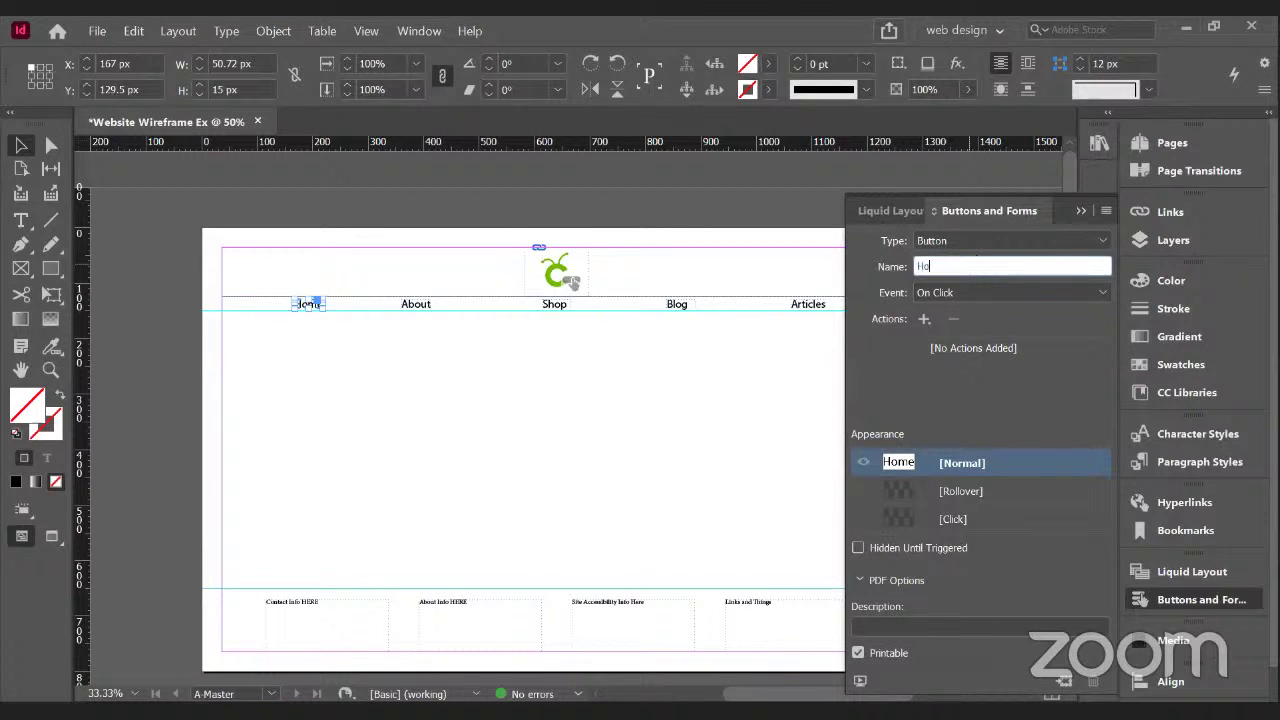
text(me Button)
click(924, 318)
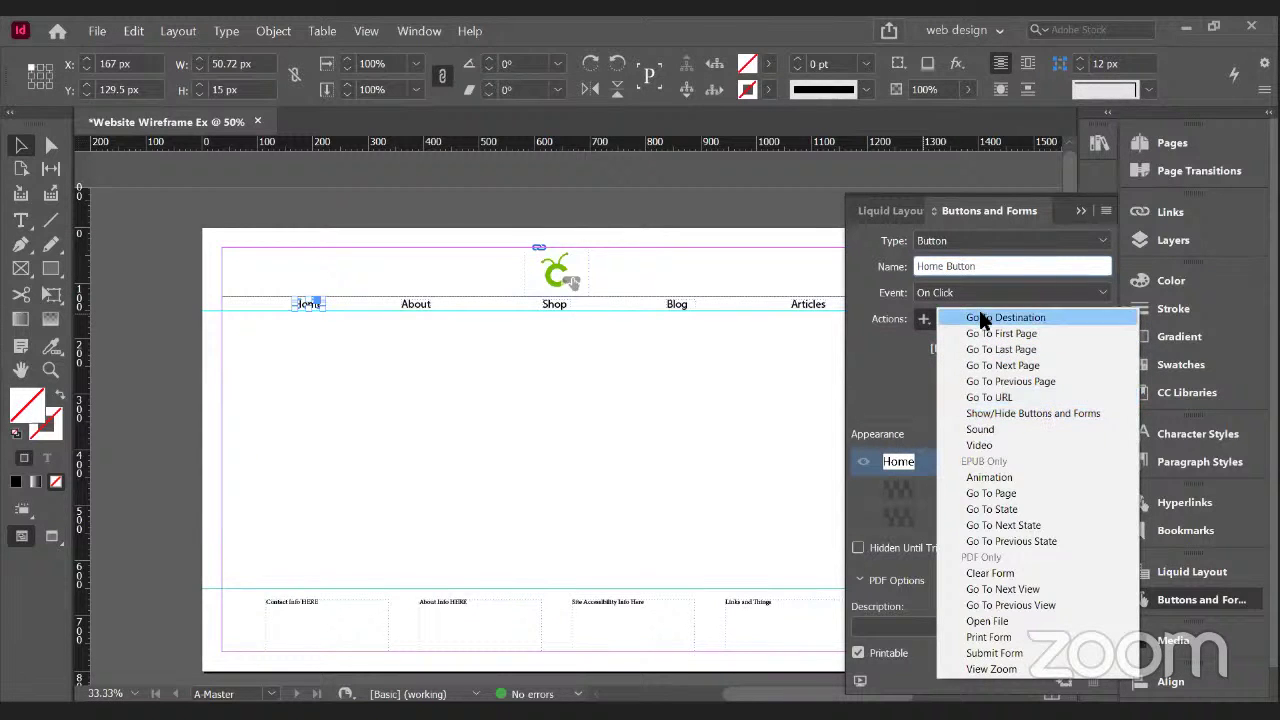
click(1013, 398)
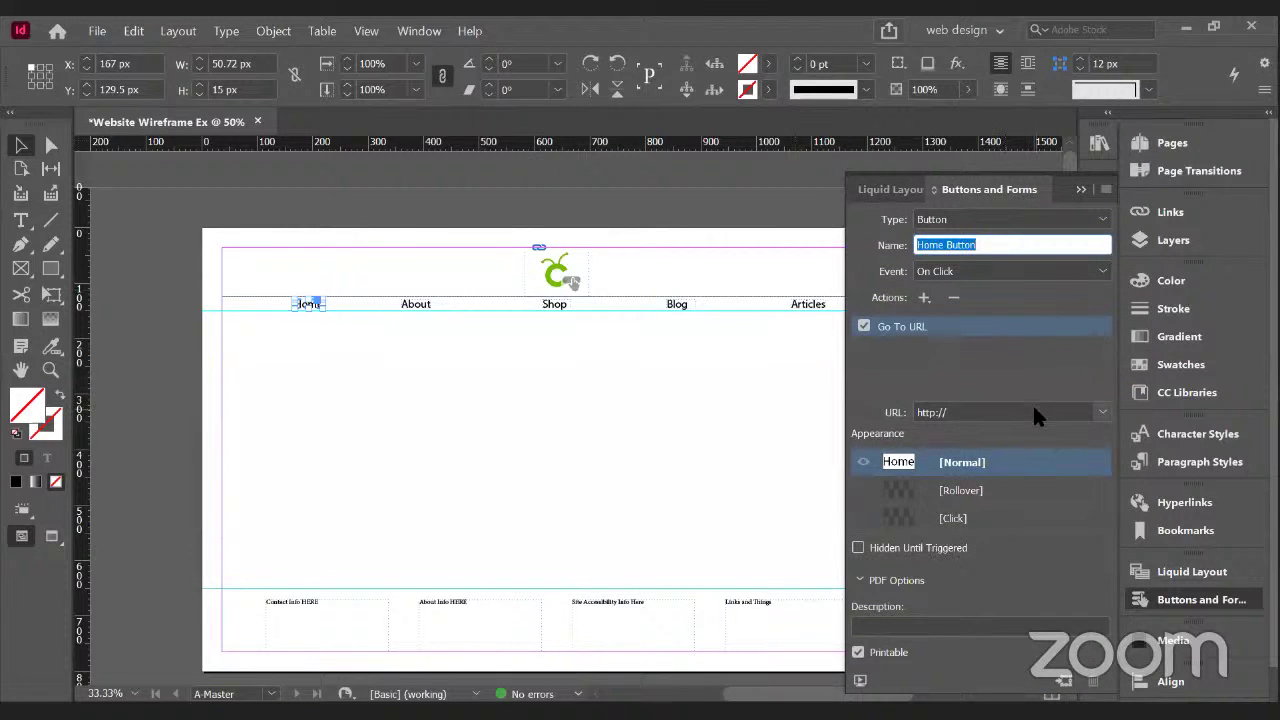
- Convert the "About" navigation label into a button named "About Page Link"
click(418, 312)
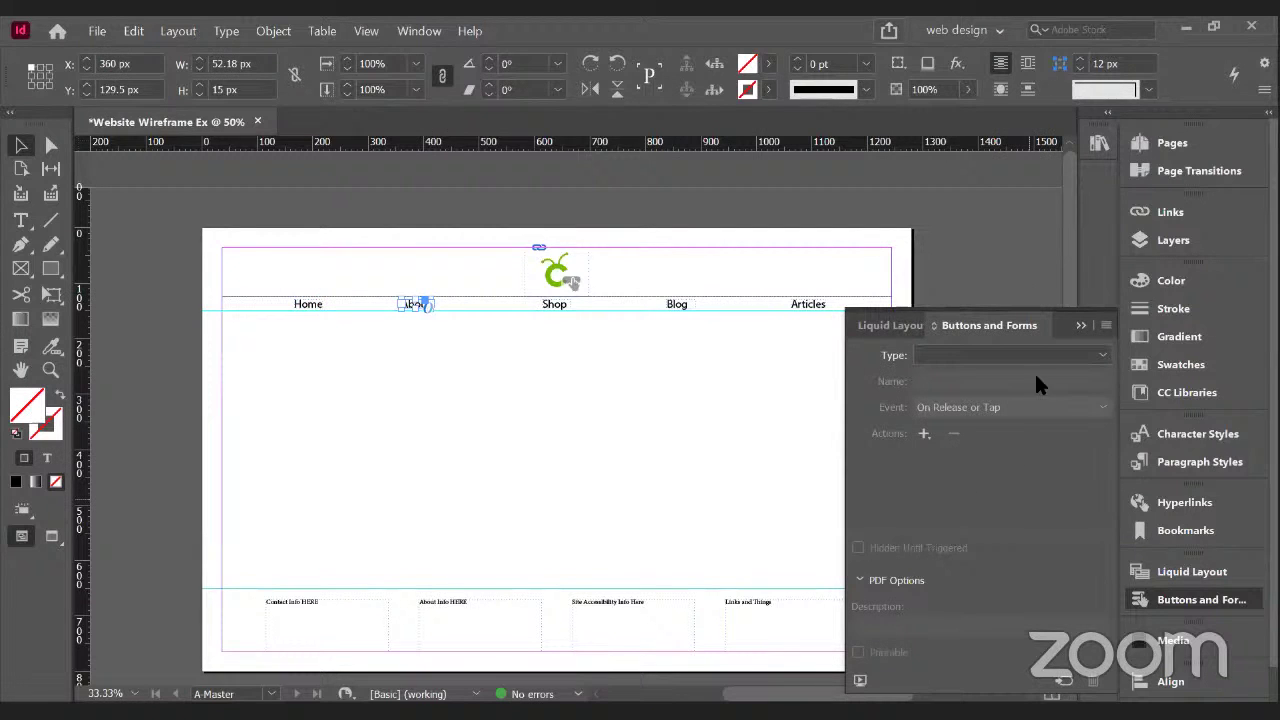
click(1001, 354)
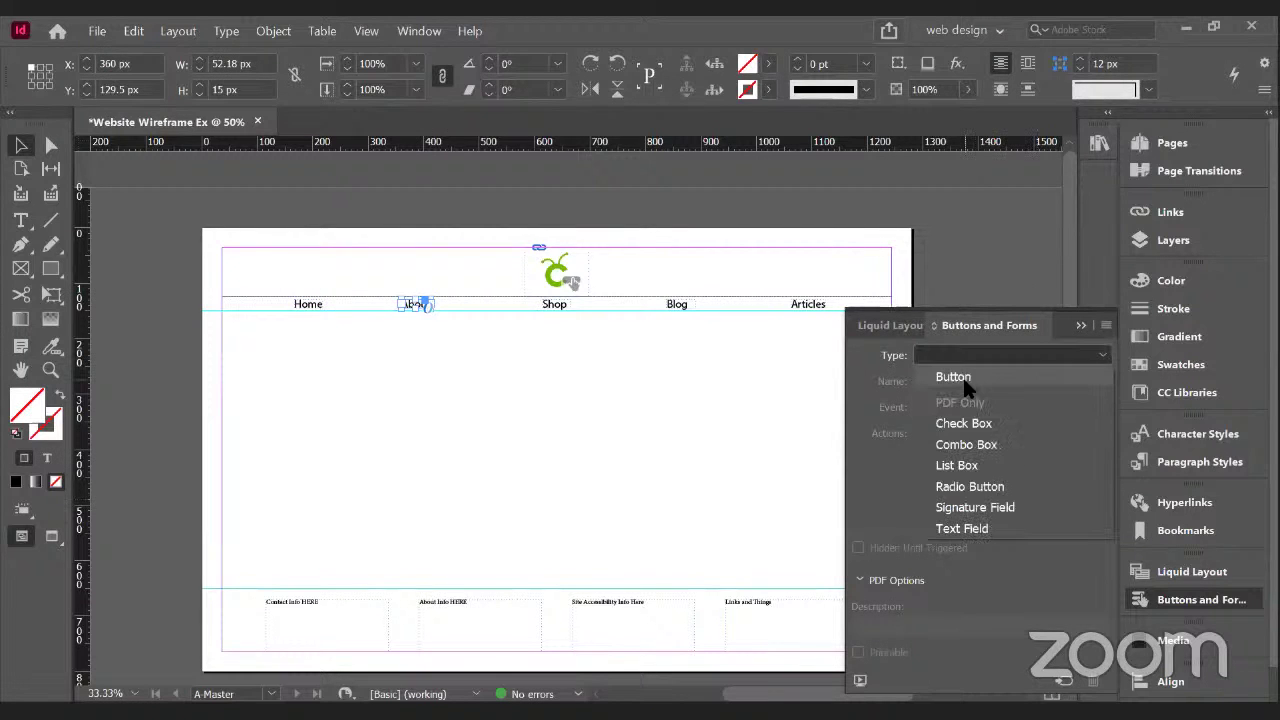
click(965, 388)
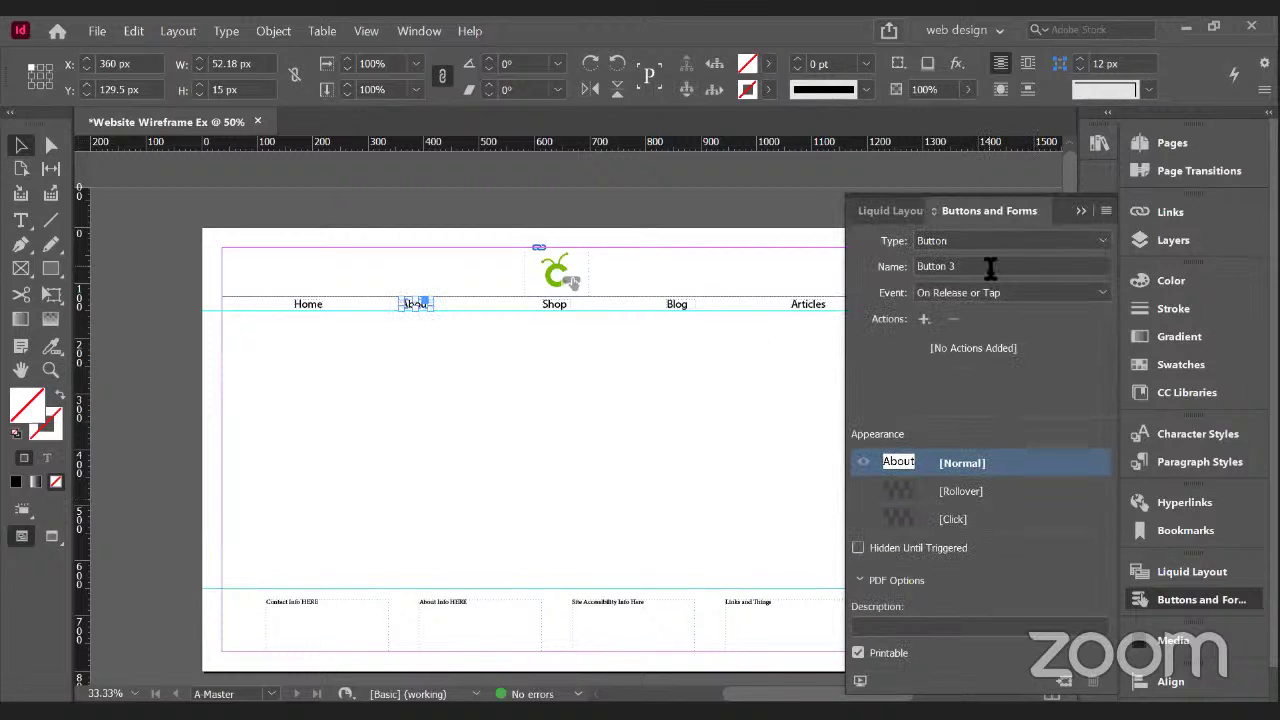
click(990, 268)
text(A)
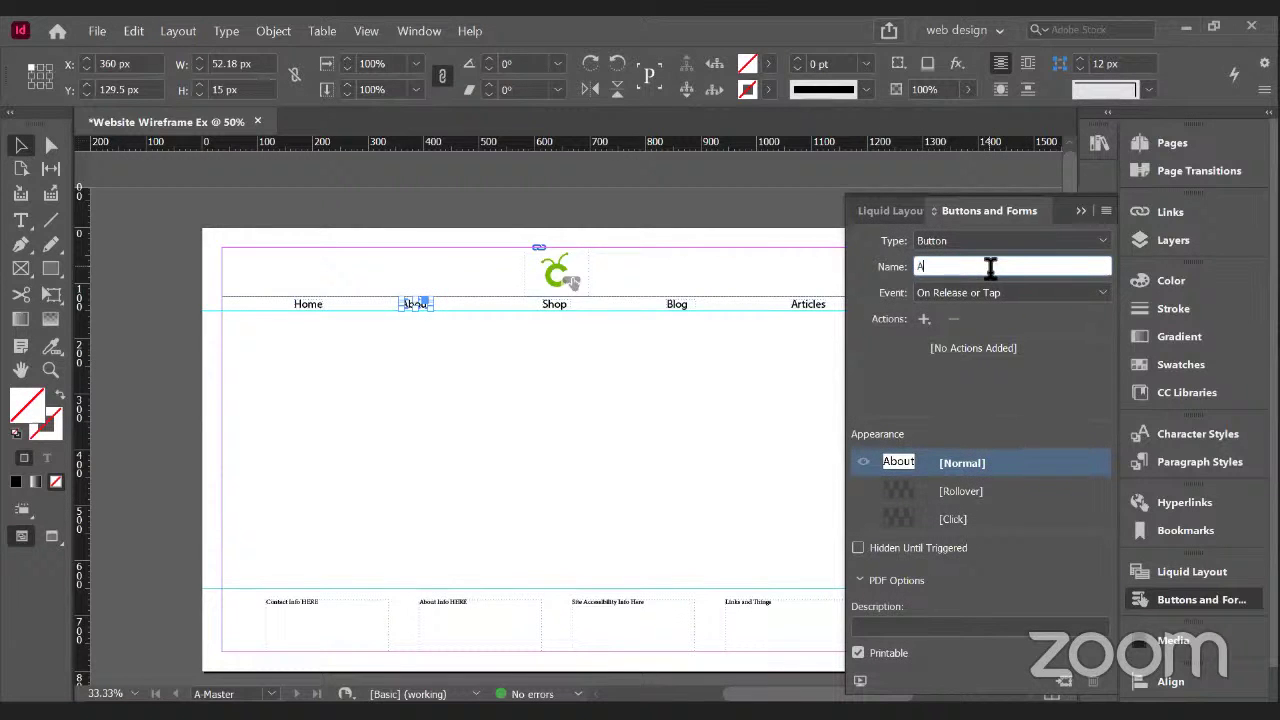
text(bout Page Link)
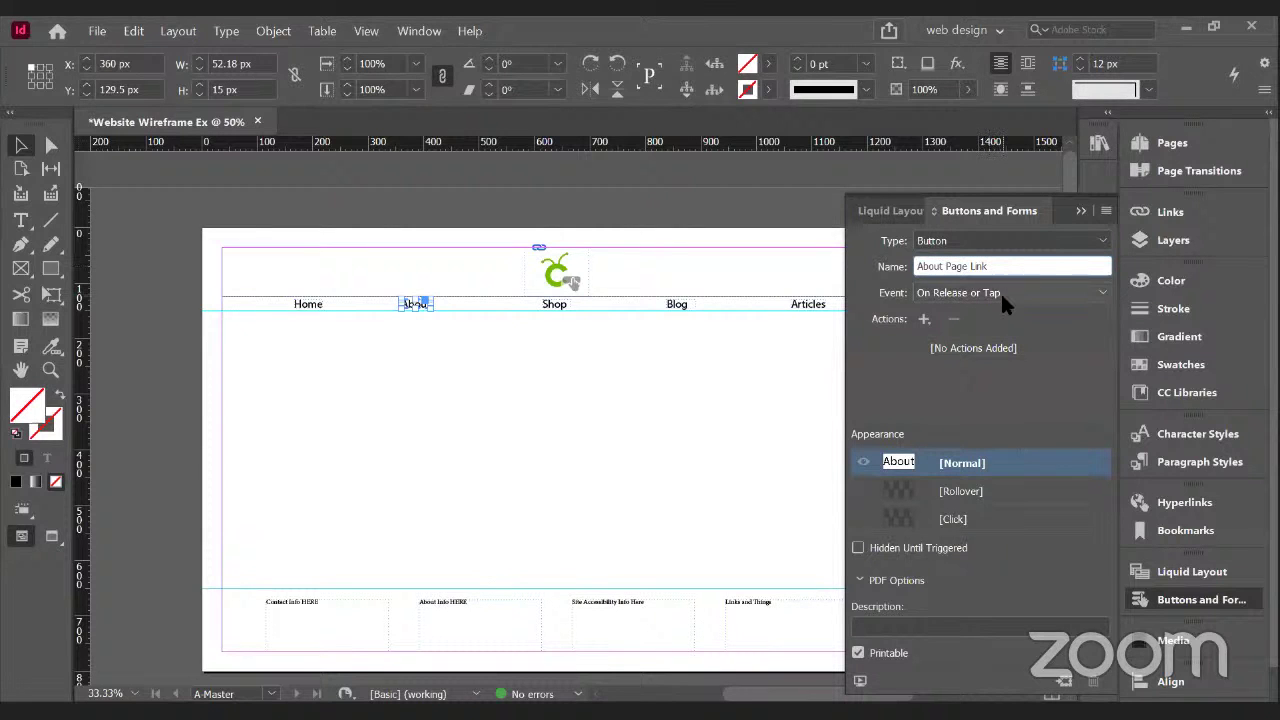
- Set the About button's event to On Click with a Go To Next Page action and deselect it
click(1001, 293)
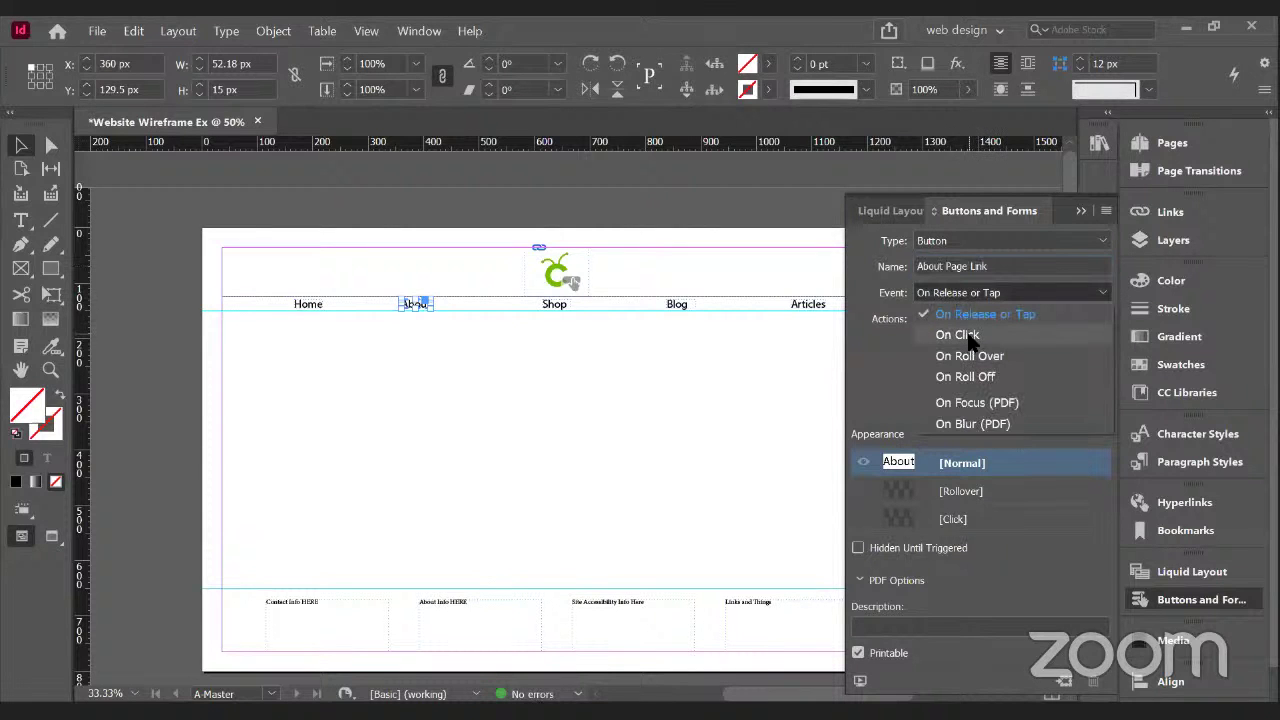
click(969, 337)
click(923, 318)
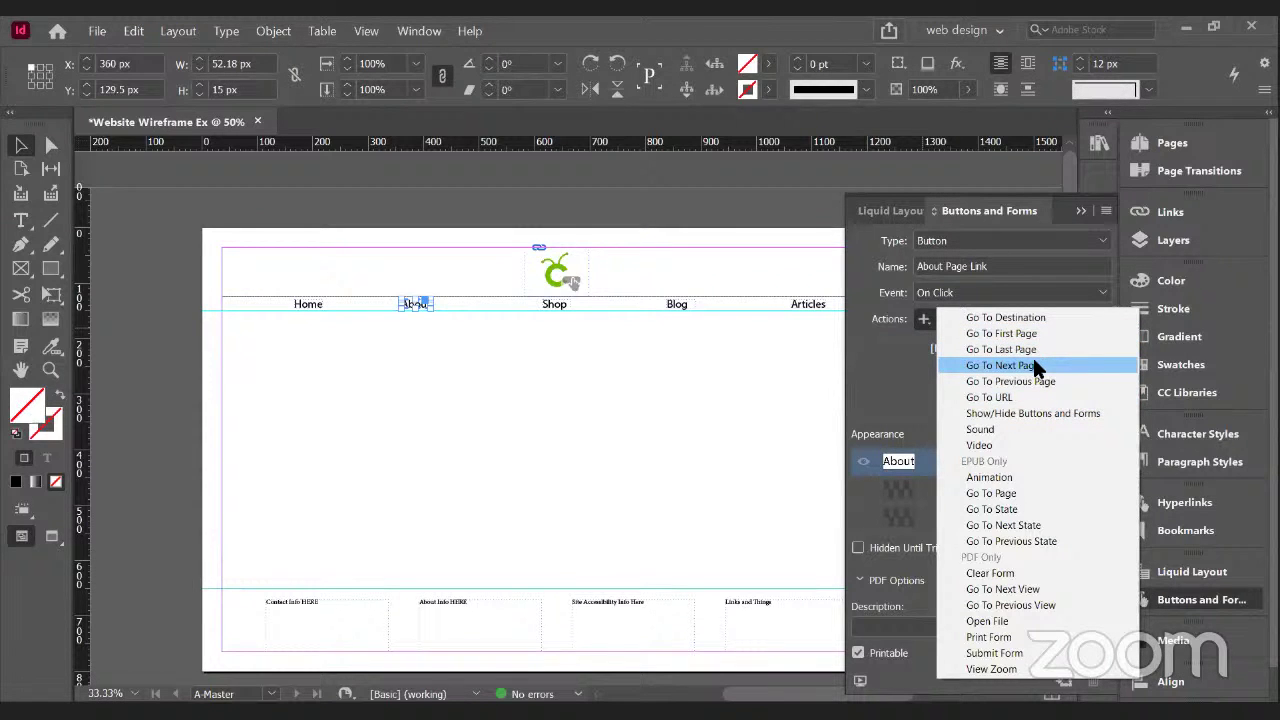
click(1036, 368)
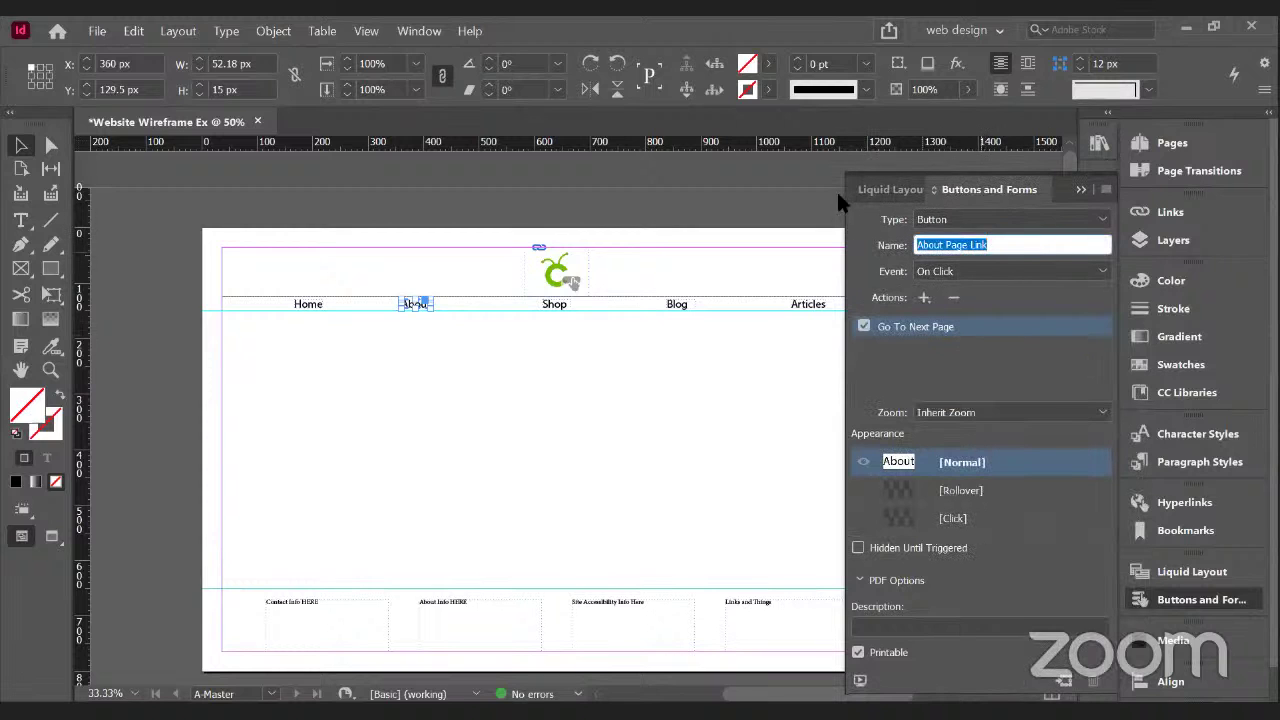
click(757, 337)
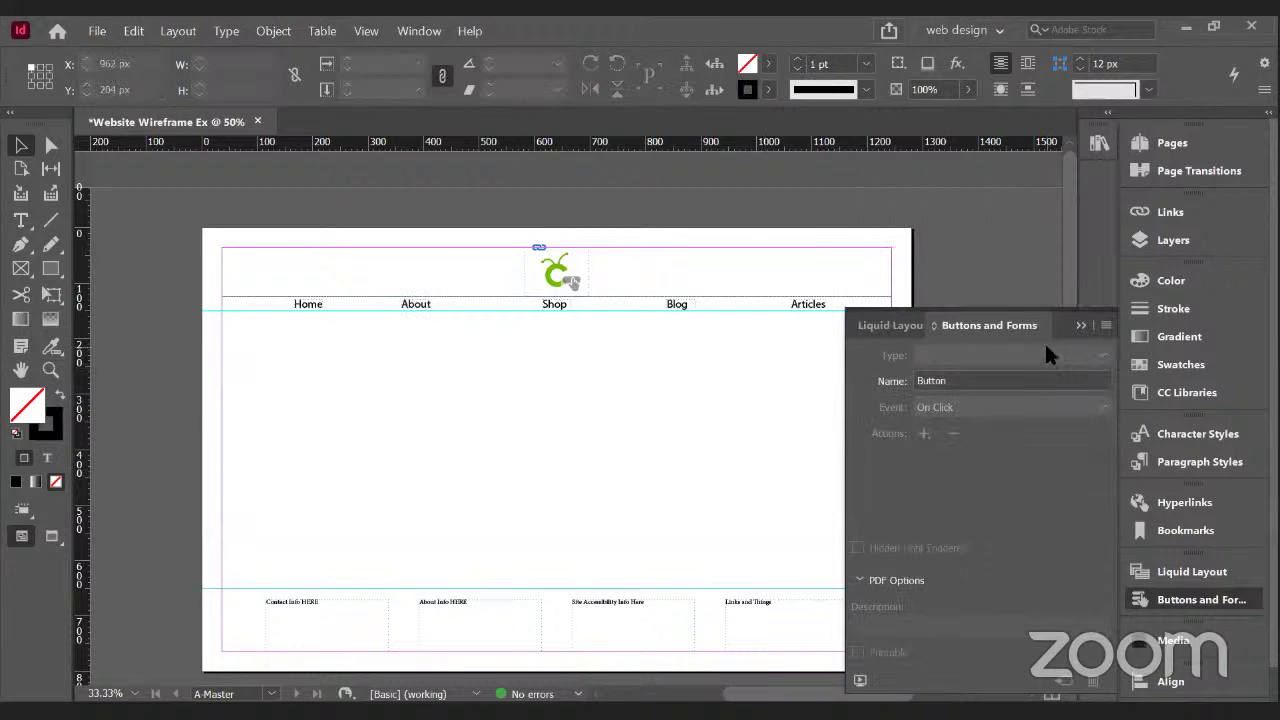
- Open page 2 and add a text frame about 394 x 88 px just below the navigation bar, containing "About"
click(1181, 145)
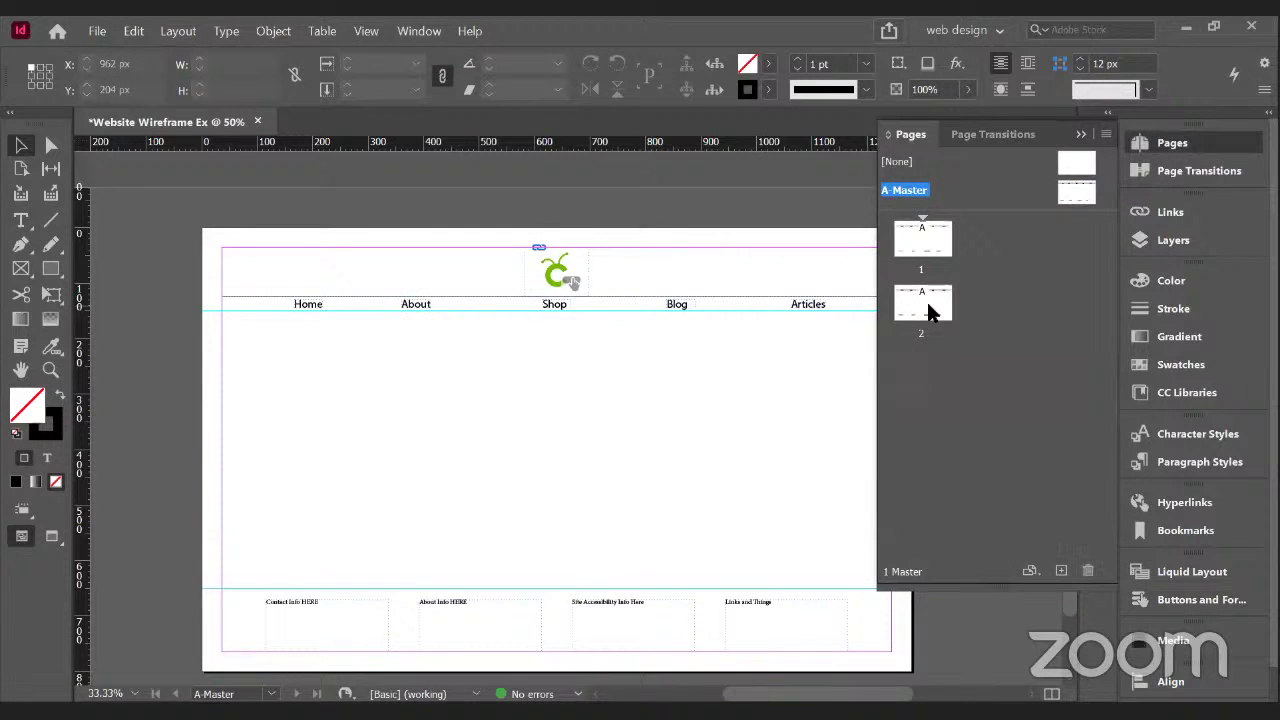
double_click(928, 305)
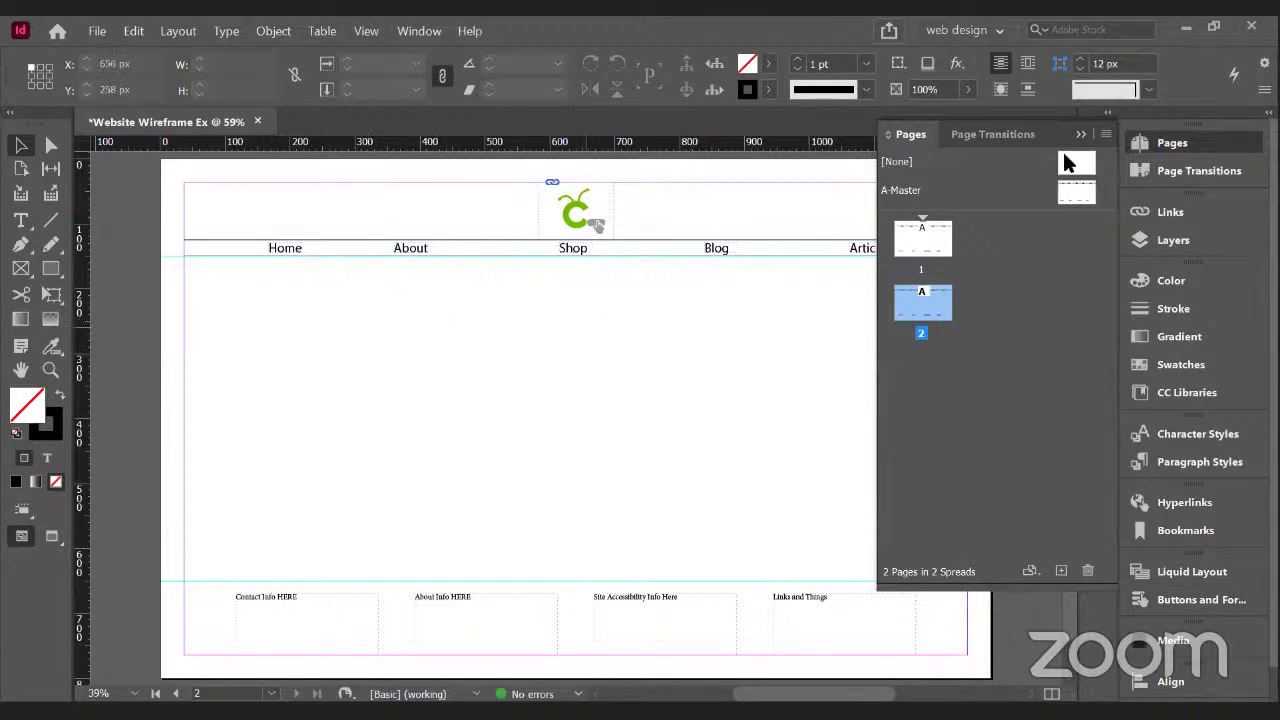
click(1197, 148)
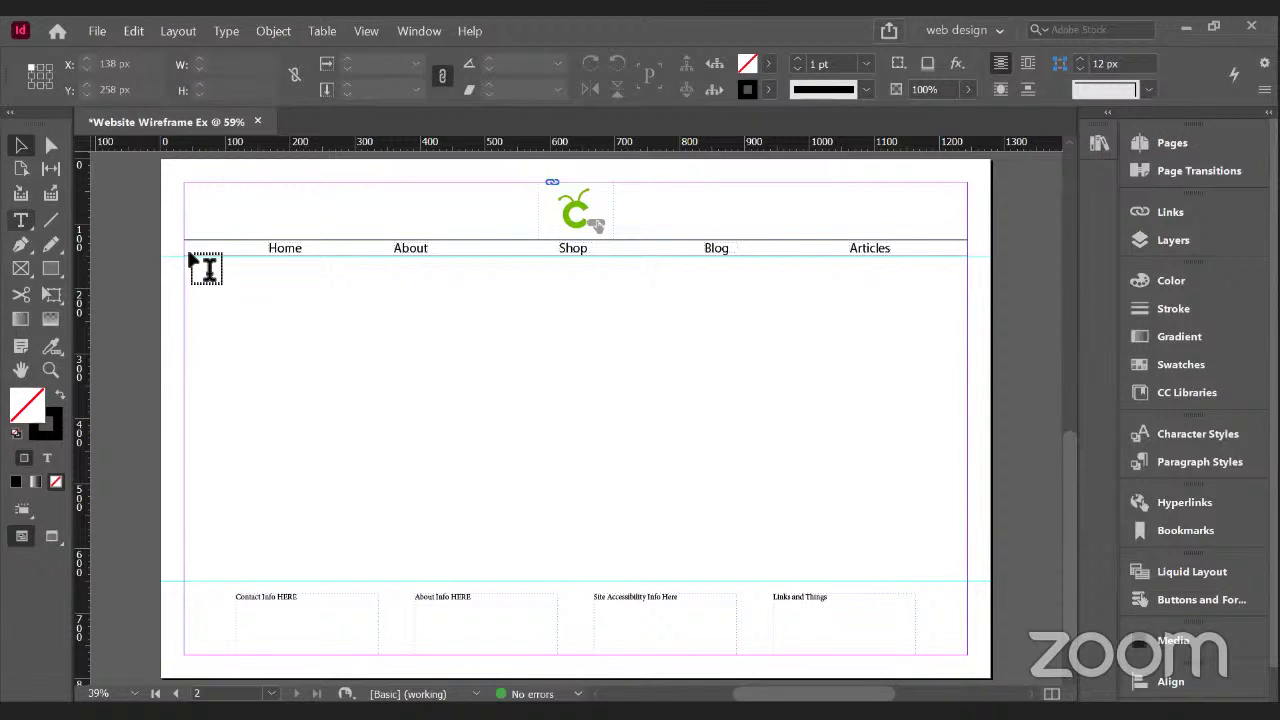
key(t)
drag(192, 257, 452, 316)
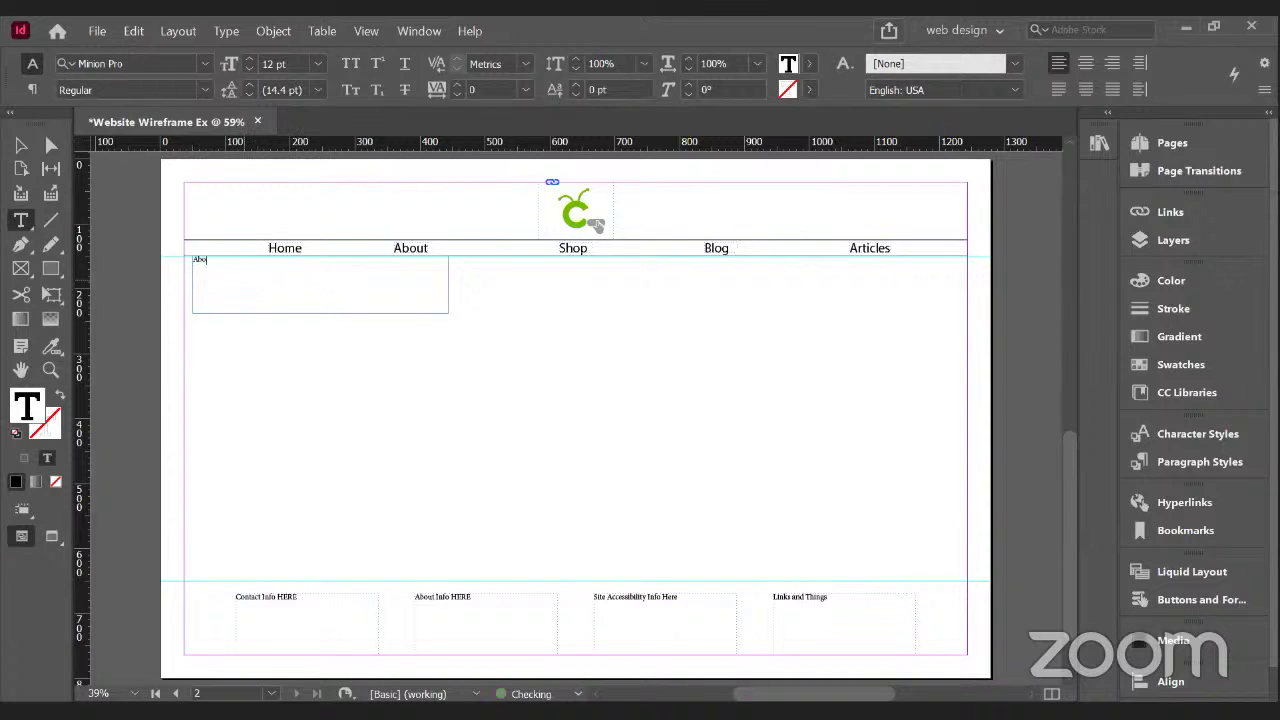
- Format the "About" heading on page 2 in Segoe UI at 50 pt
key(ctrl+a)
click(245, 58)
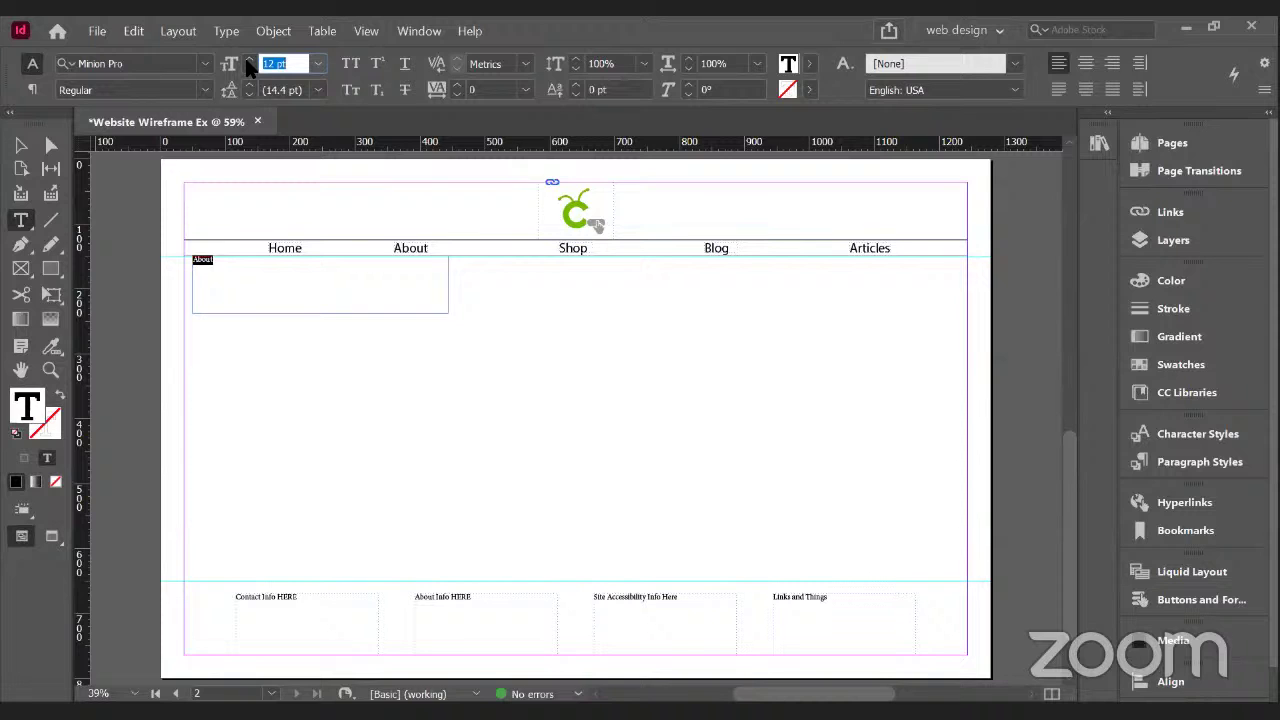
text(50)
key(Return)
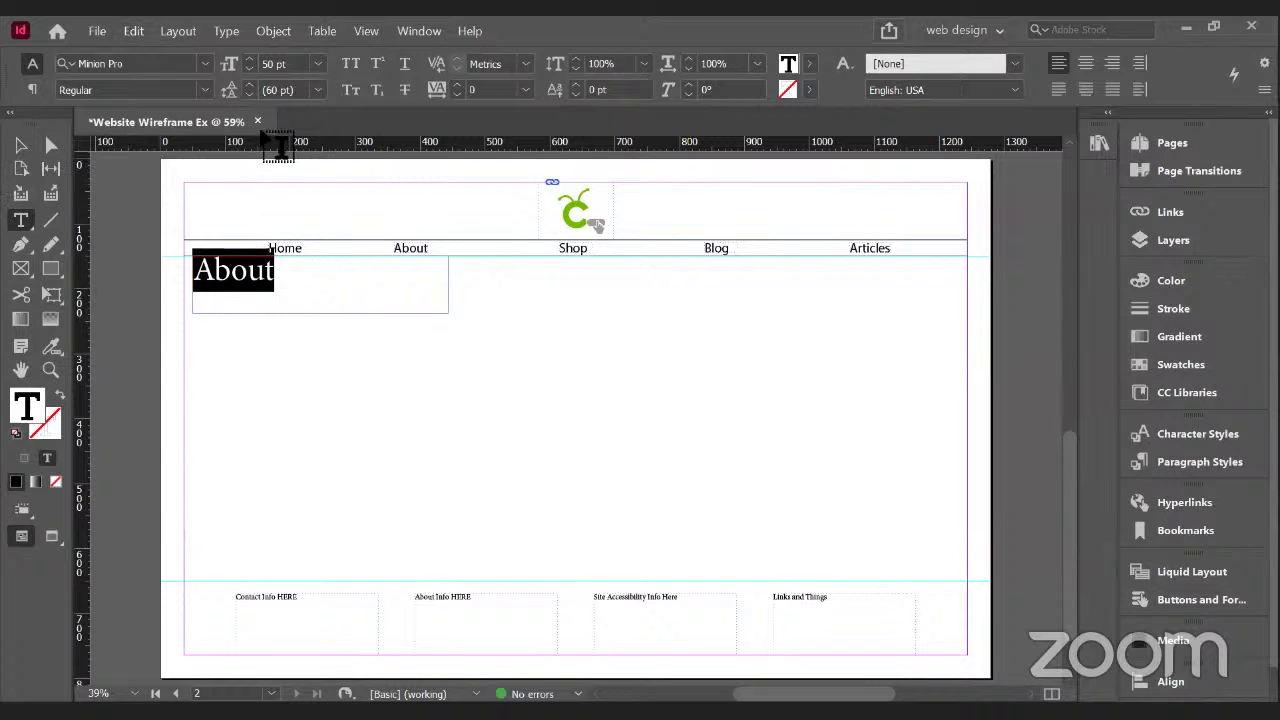
click(168, 66)
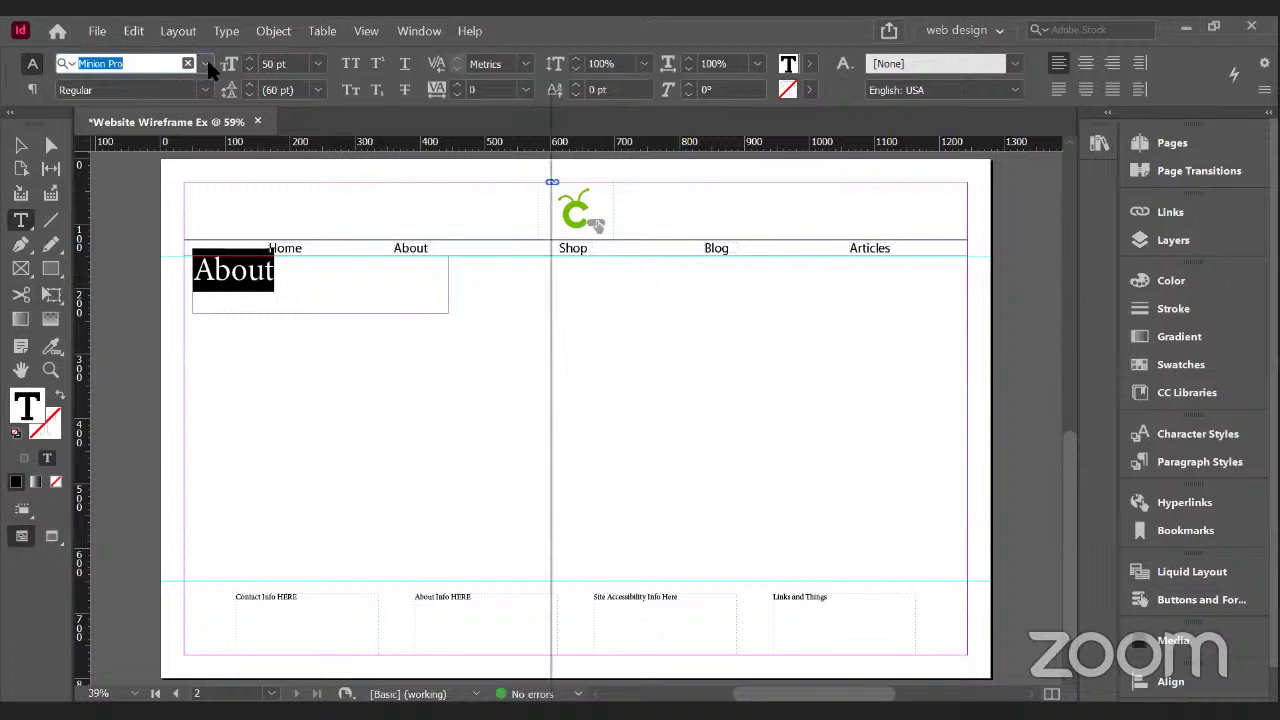
click(207, 62)
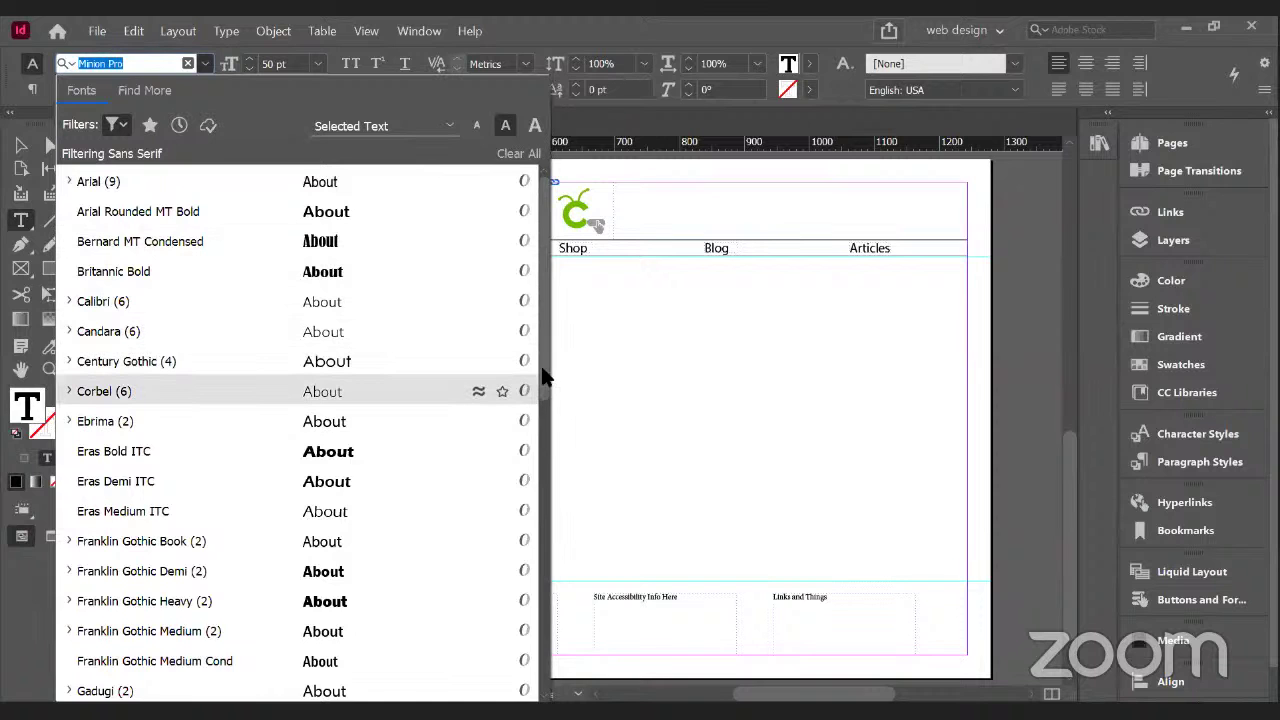
drag(543, 378, 588, 640)
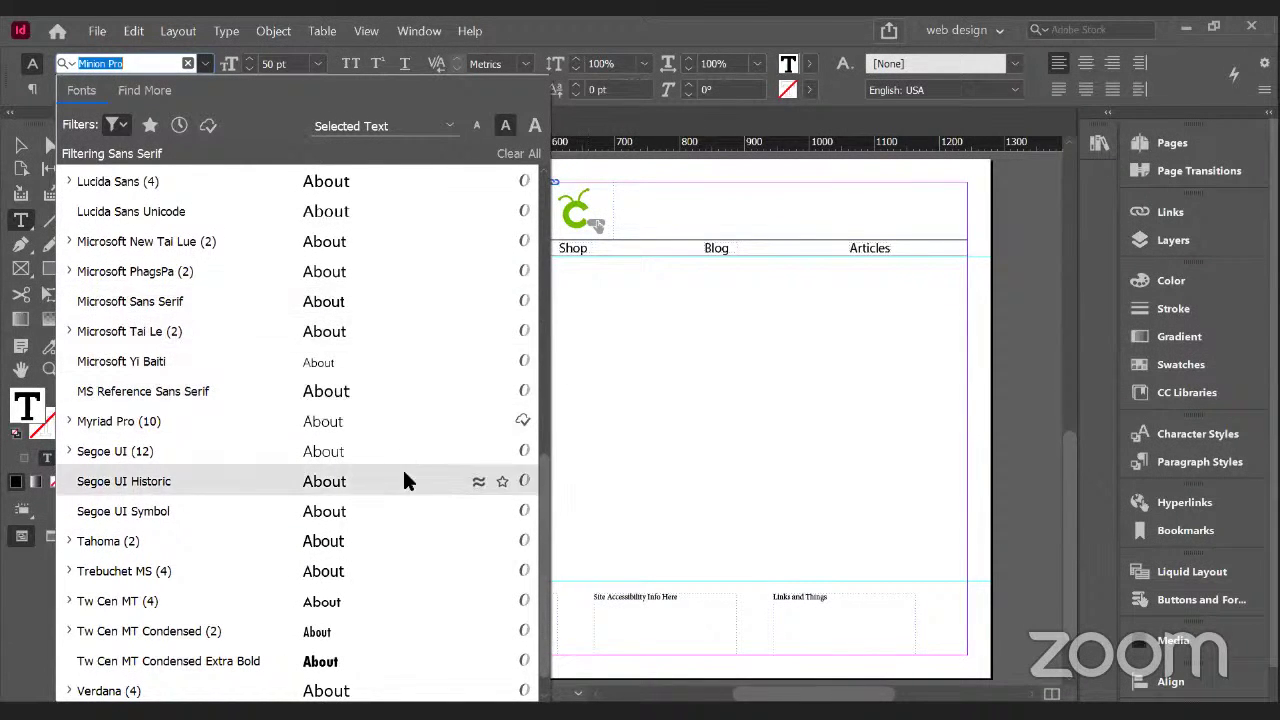
click(306, 451)
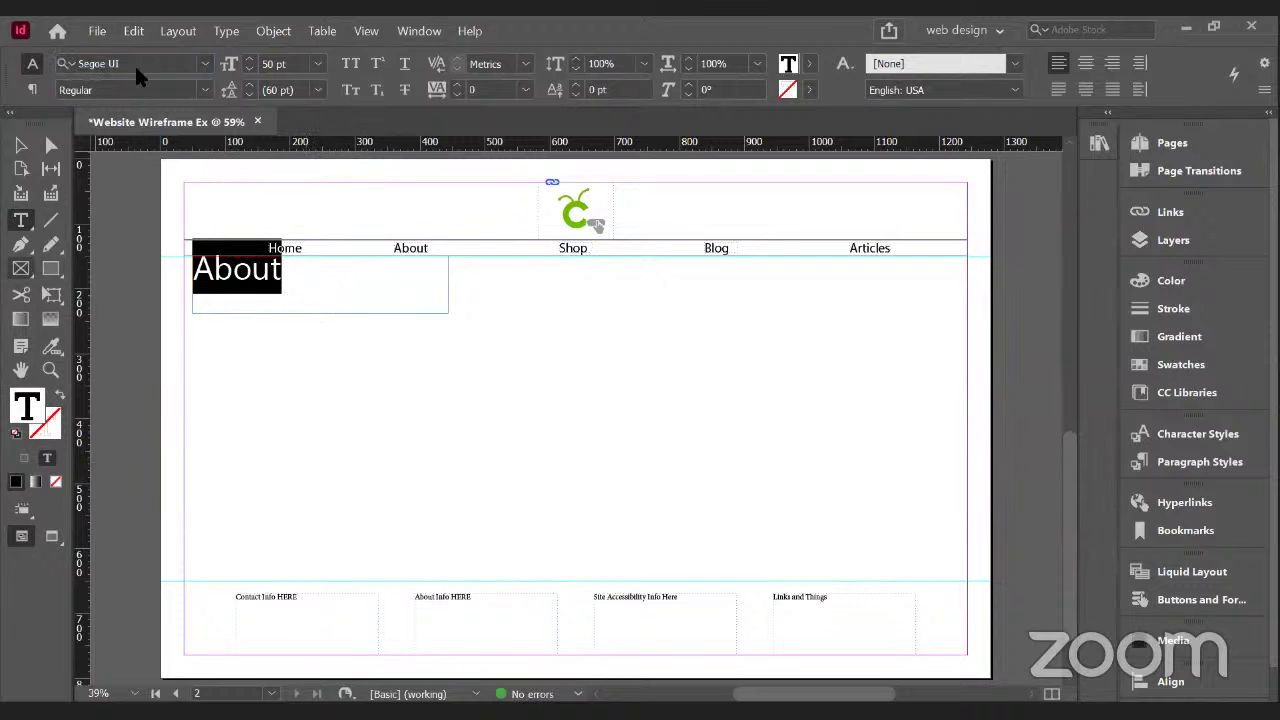
- Move the "About" heading's frame down to about X 56 px, Y 180 px and enlarge its text to 62 pt
click(20, 148)
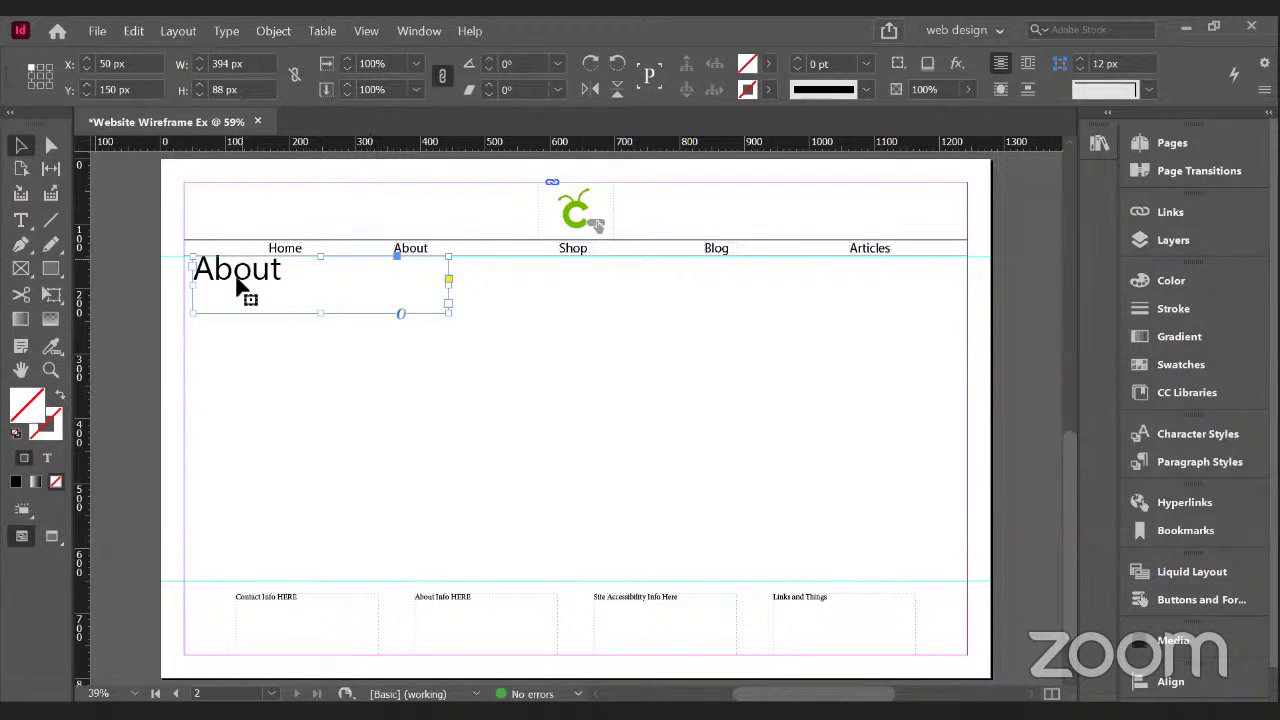
mouse_move(236, 278)
mouse_down()
mouse_move(252, 308)
mouse_move(242, 298)
mouse_up()
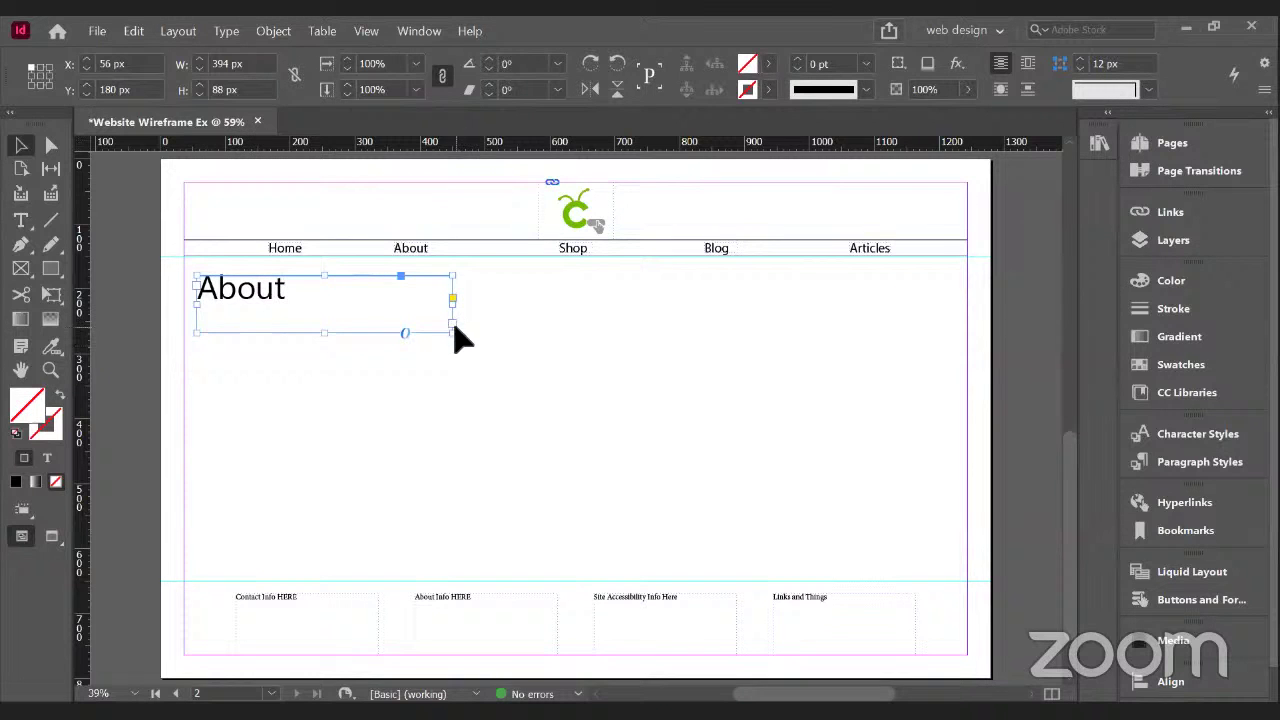
double_click(336, 292)
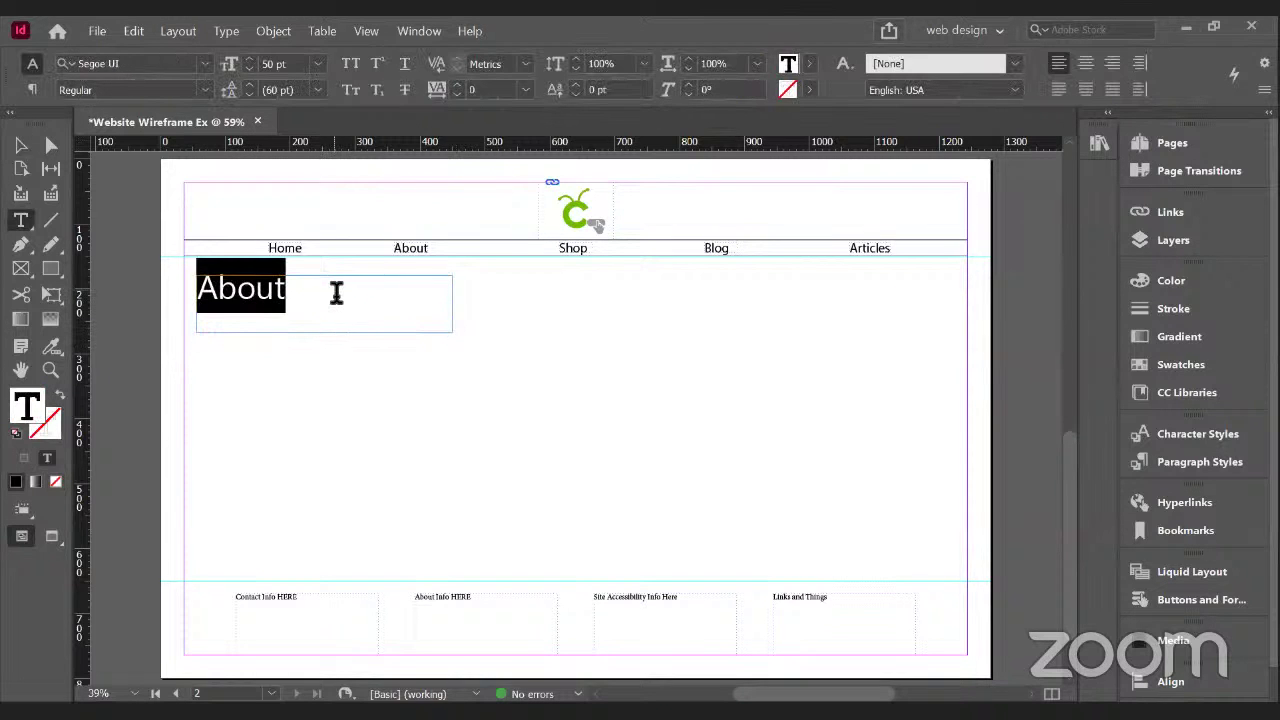
click(250, 57)
click(250, 57)
click(250, 57)
click(250, 57)
click(250, 57)
click(250, 57)
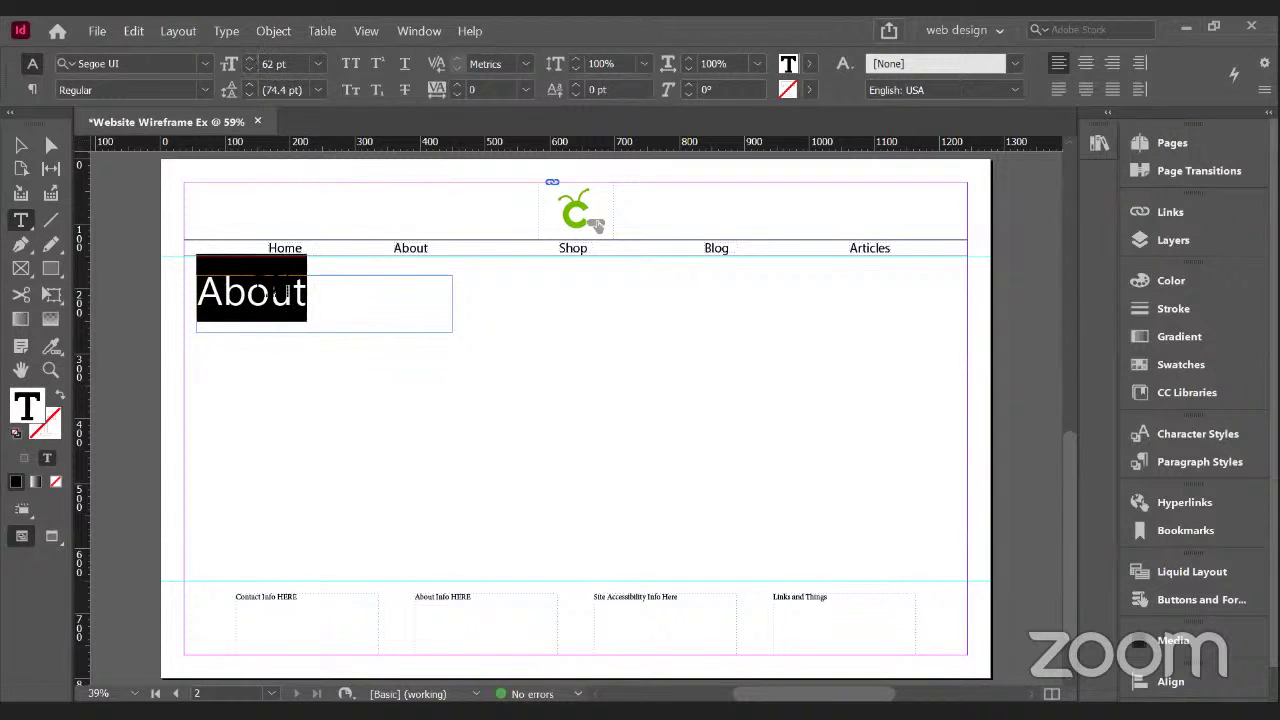
click(275, 302)
click(309, 296)
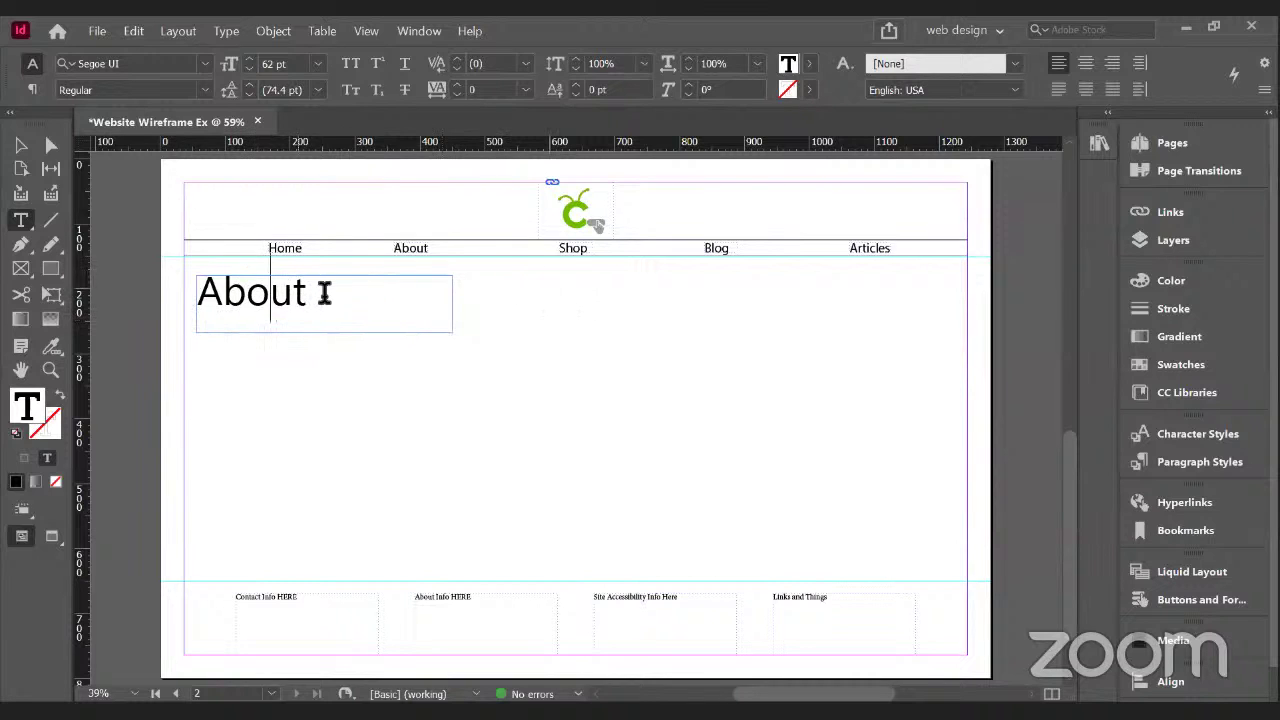
double_click(234, 289)
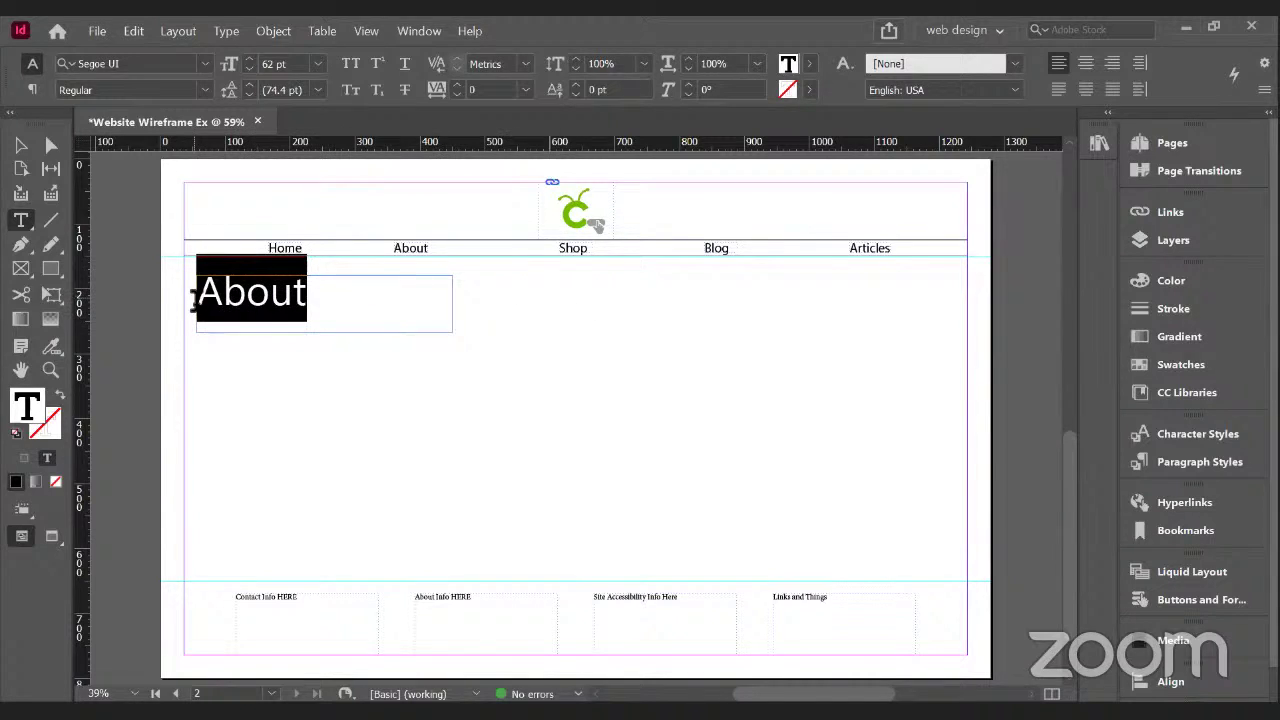
click(309, 329)
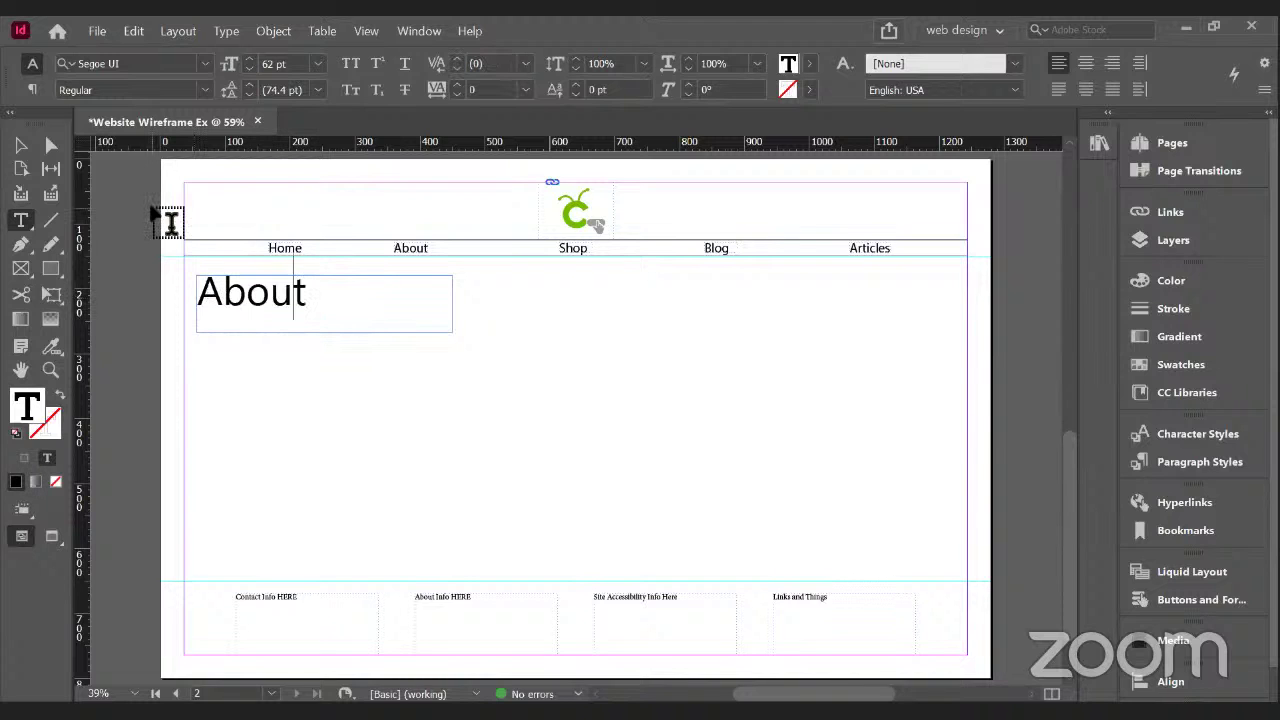
- Shrink the "About" heading's text frame to about 194 x 58 px, closely around the word
click(20, 146)
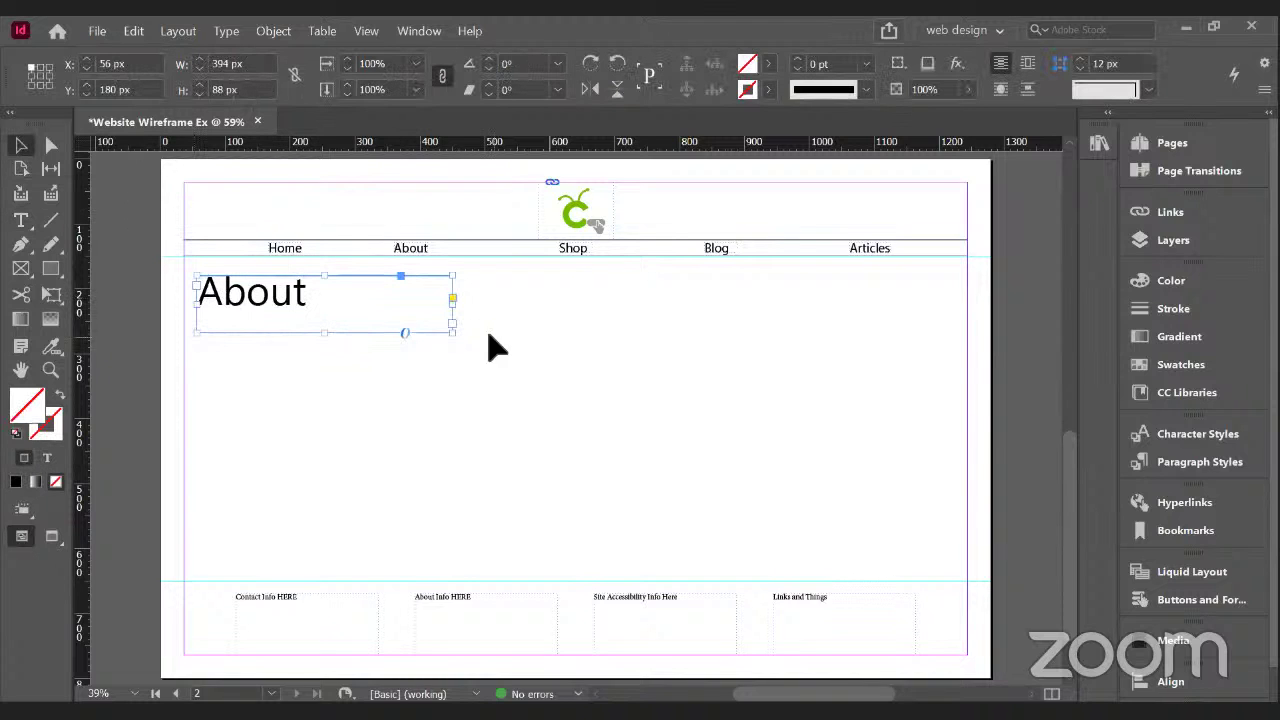
drag(453, 332, 324, 317)
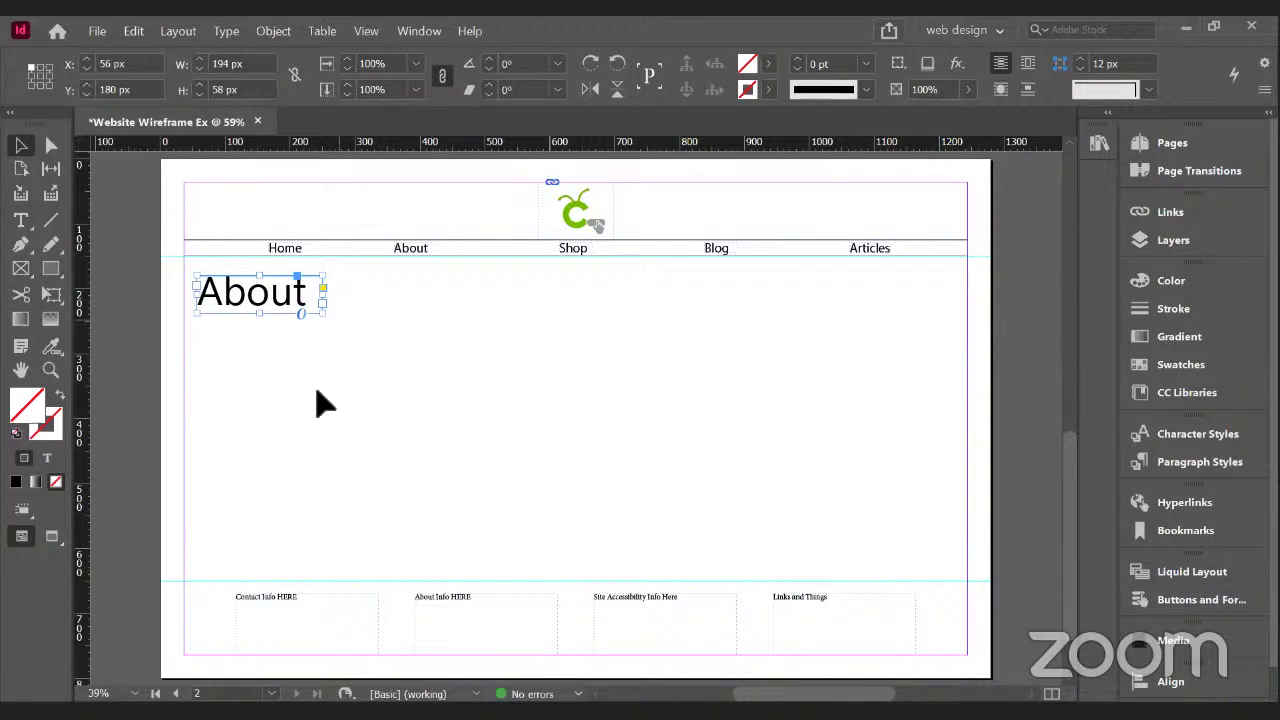
- Add a text frame about 576 x 342 px below the "About" heading and fill it with placeholder text
click(258, 400)
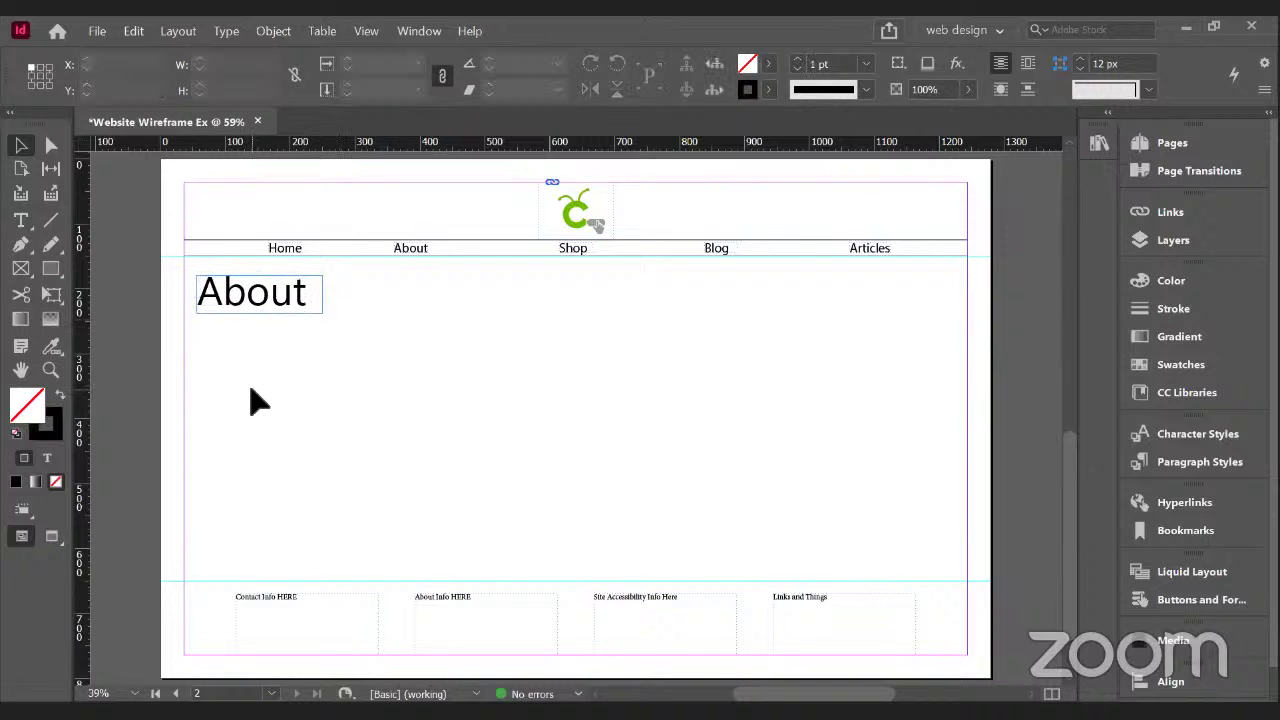
click(22, 221)
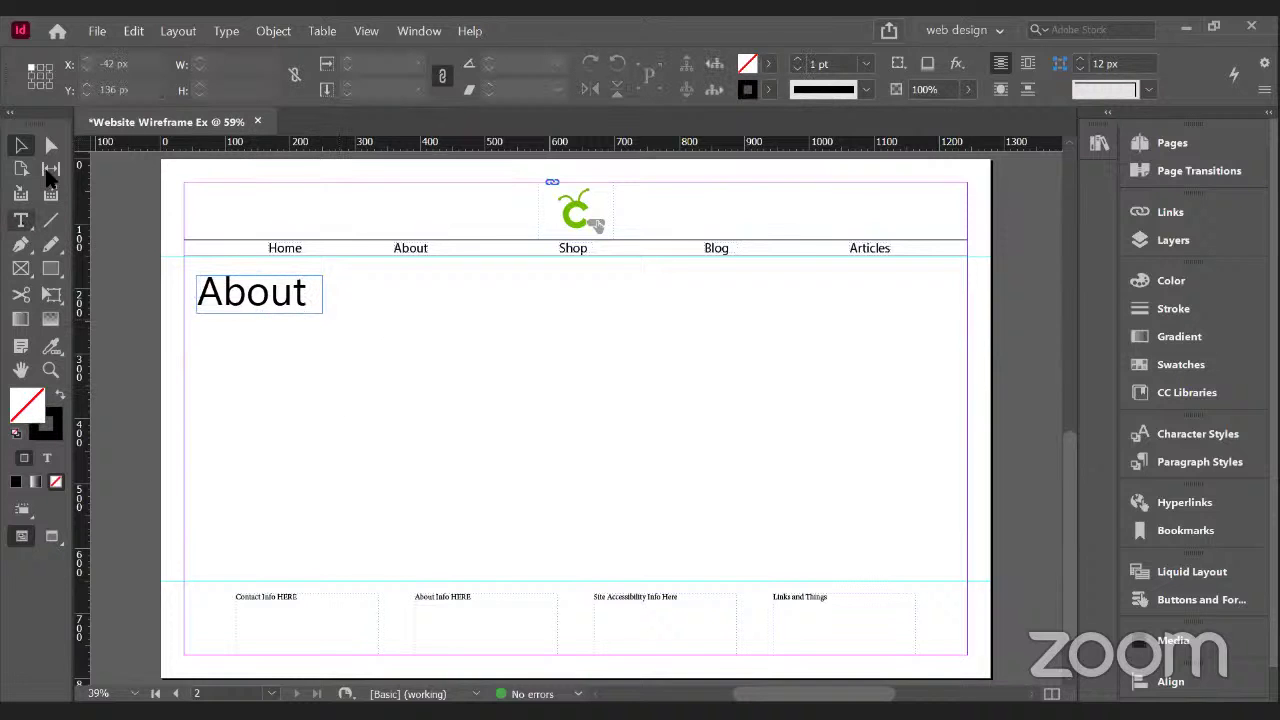
drag(205, 328, 576, 540)
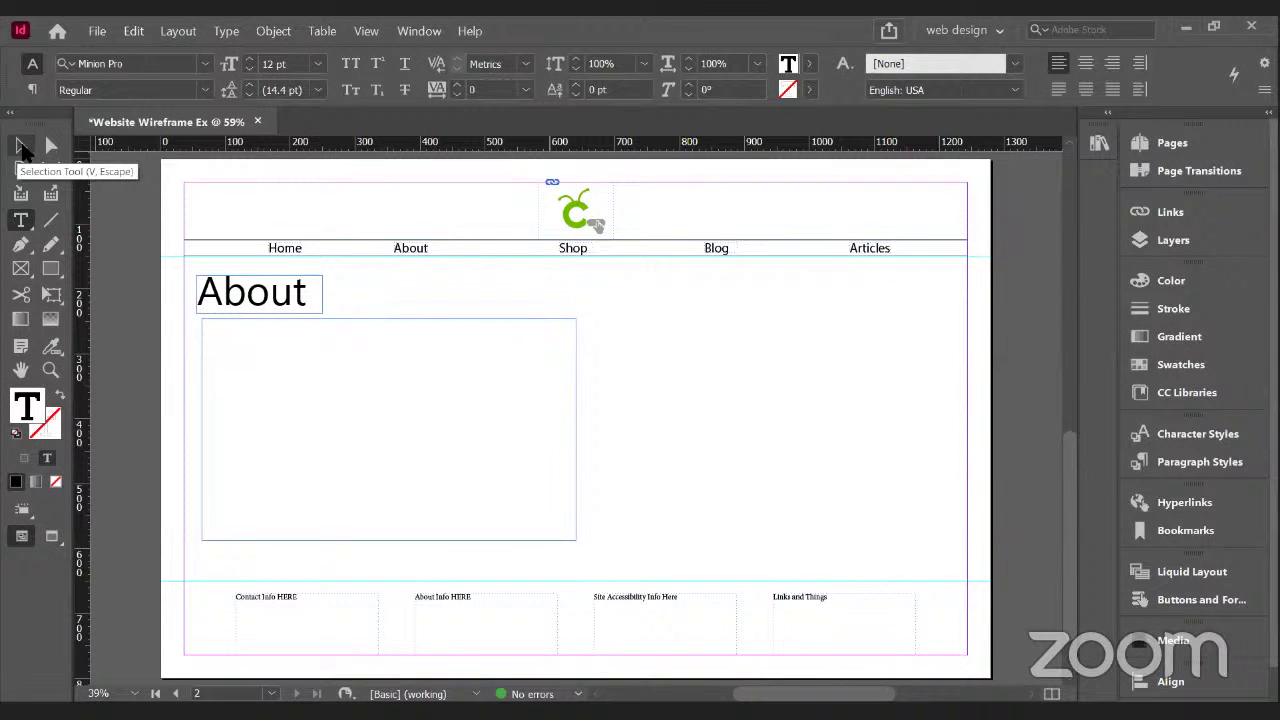
click(226, 33)
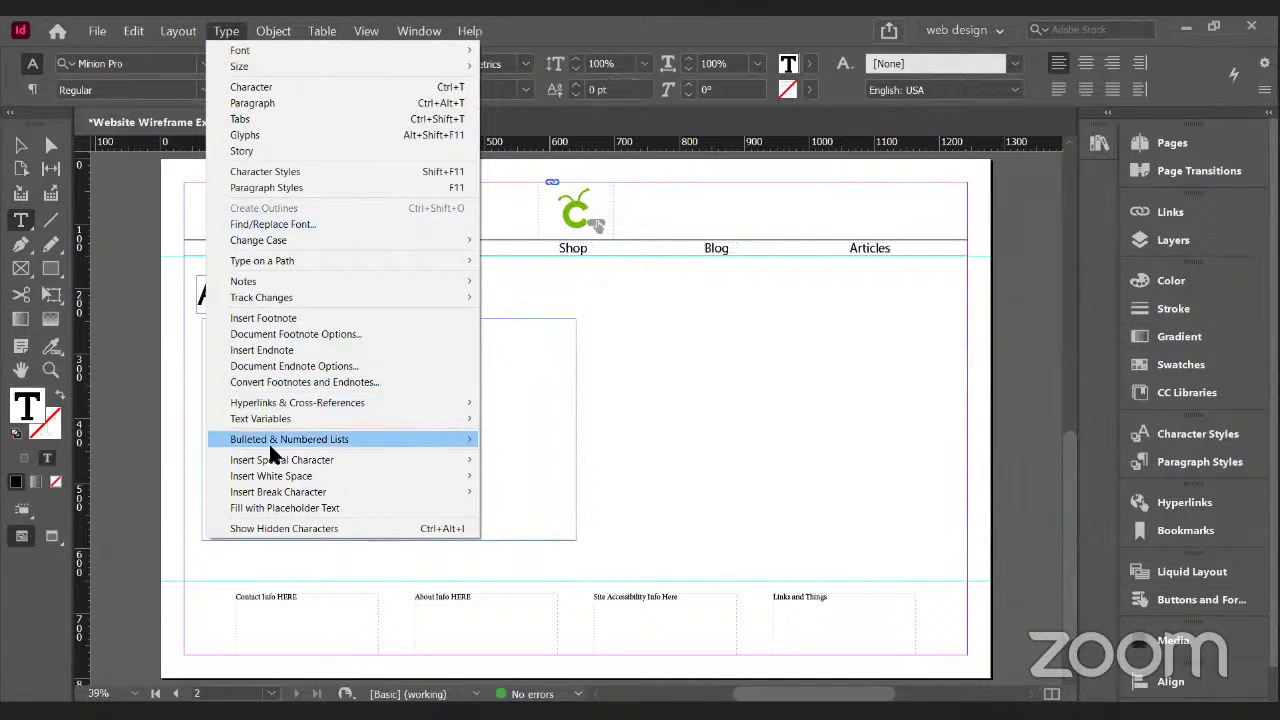
click(280, 509)
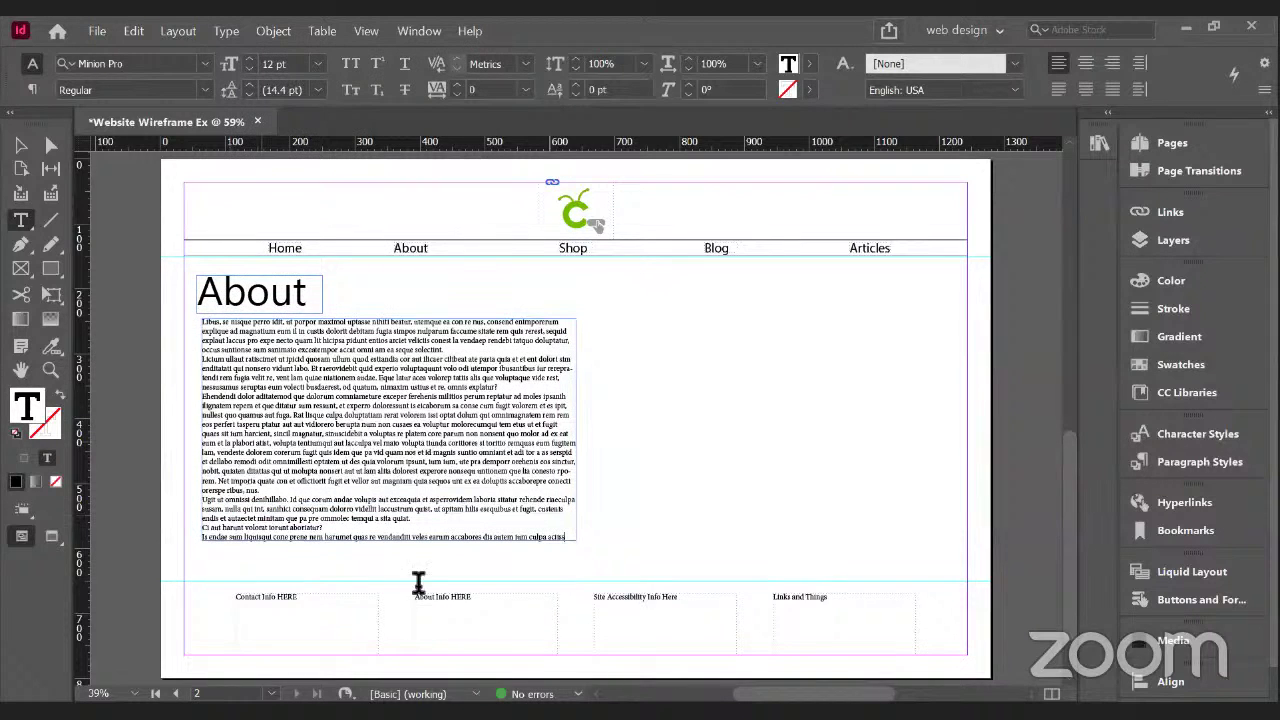
- Move the placeholder text frame to about X 56 px, Y 250 px, in line with the heading's left edge
click(328, 467)
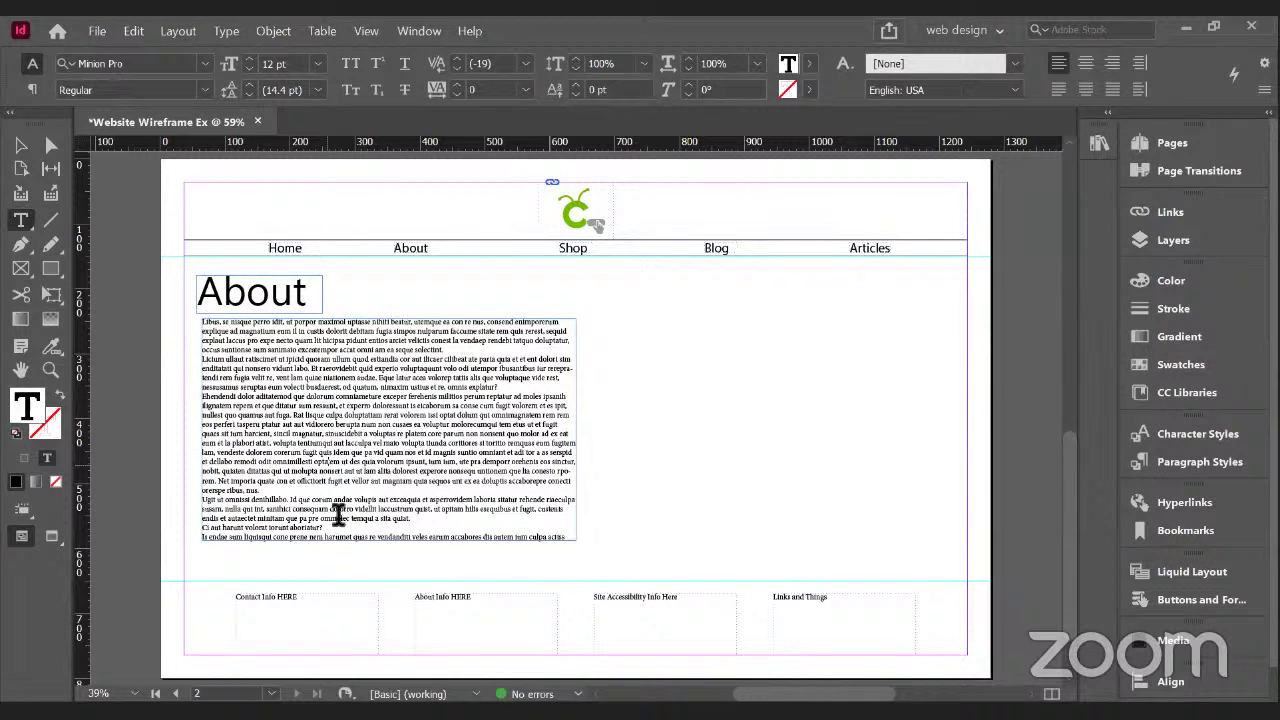
click(21, 145)
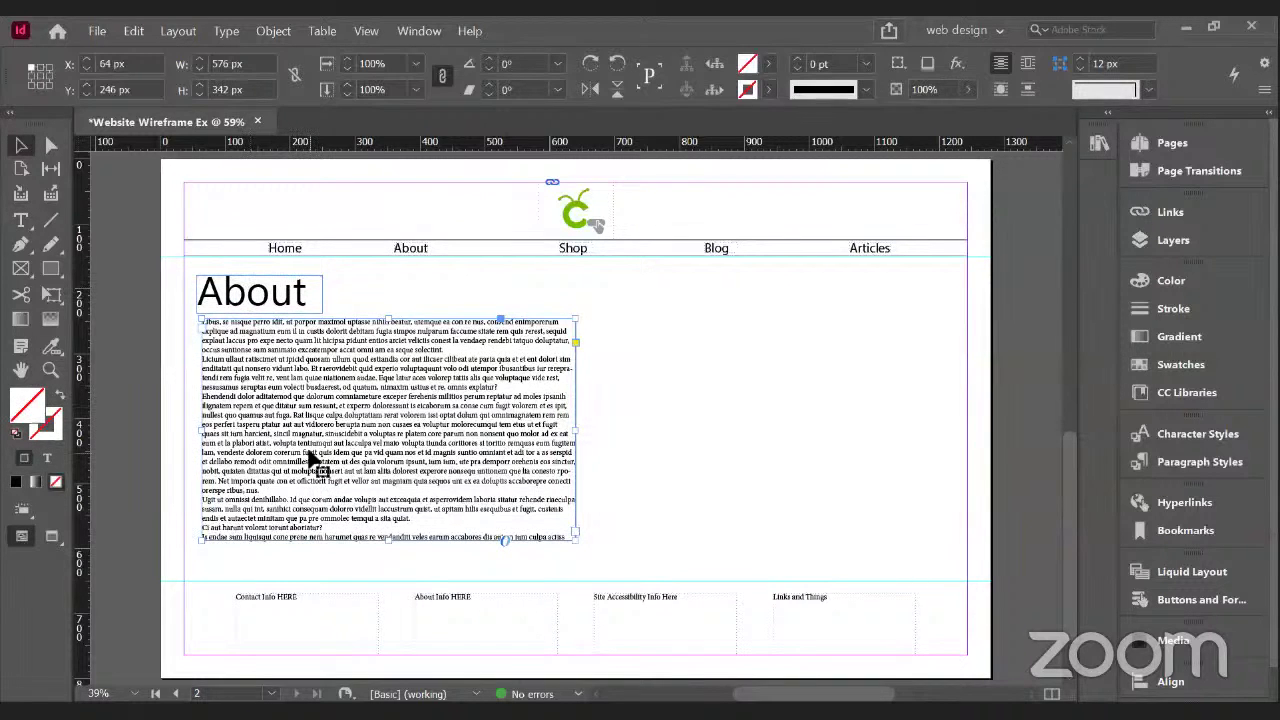
mouse_move(312, 455)
mouse_down()
mouse_move(272, 460)
mouse_move(308, 458)
mouse_up()
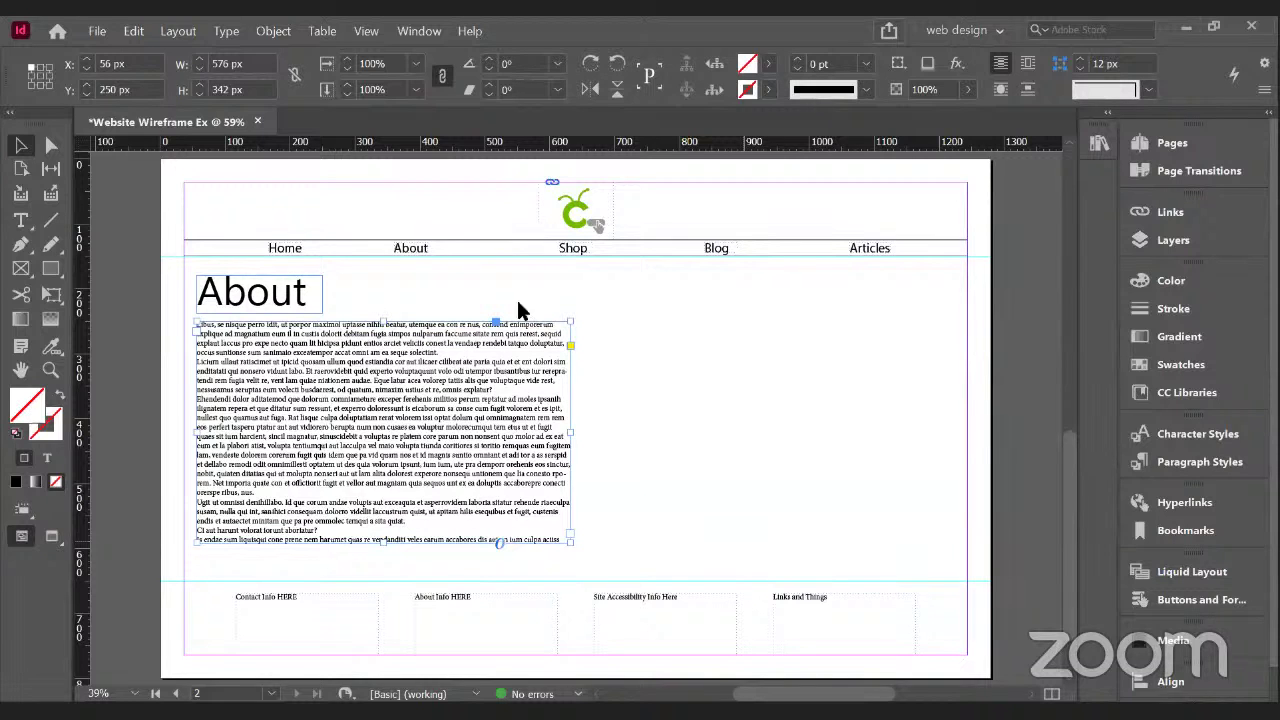
- Create a character style from the "About" heading's formatting and name it H2
click(235, 298)
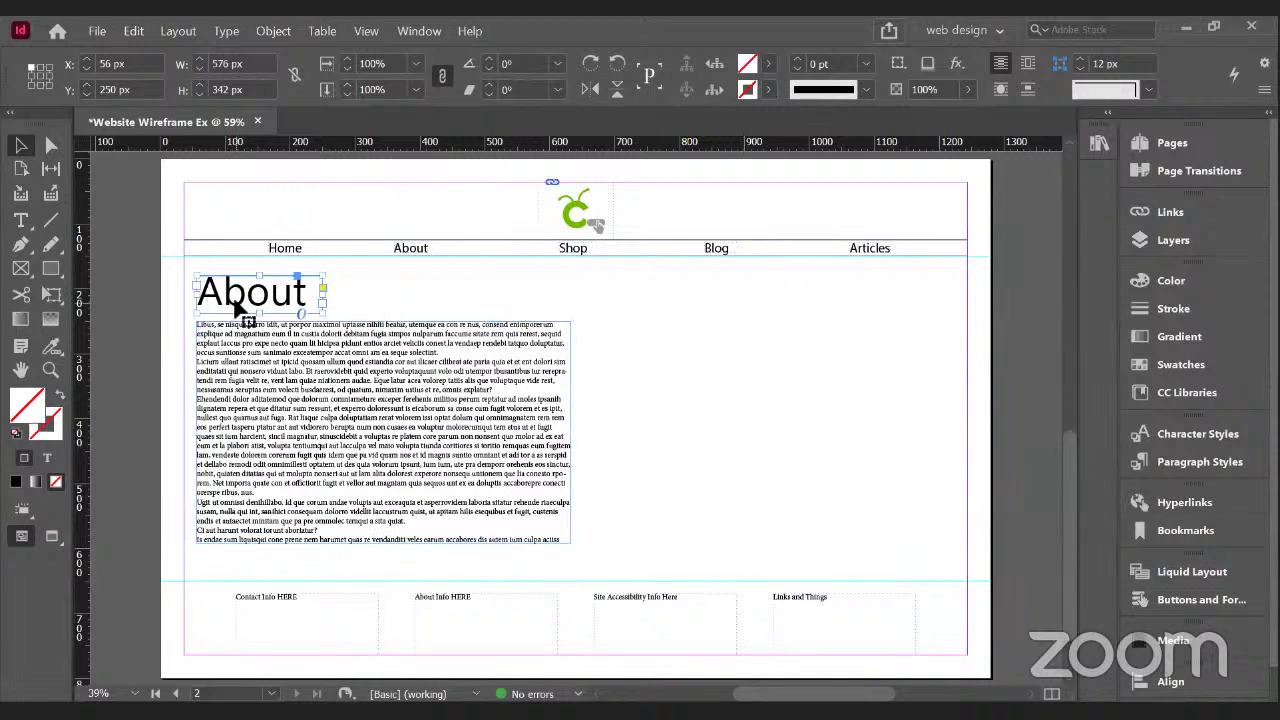
click(1225, 440)
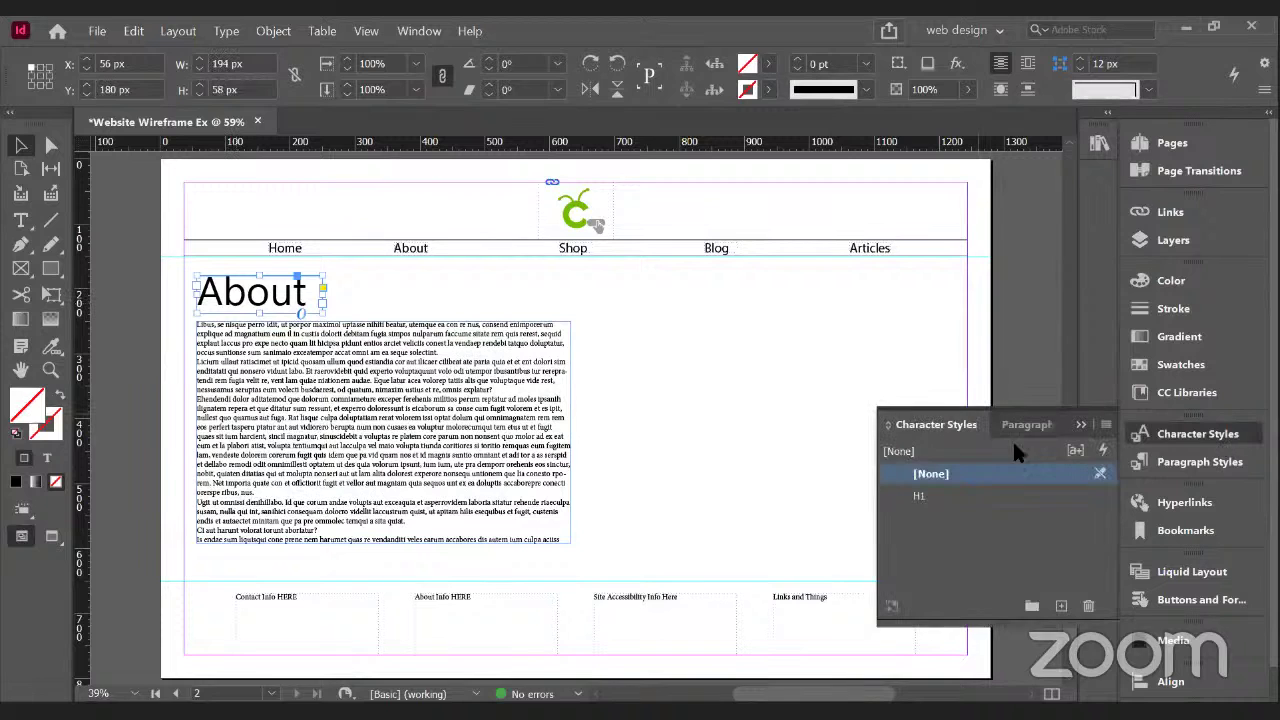
click(1061, 605)
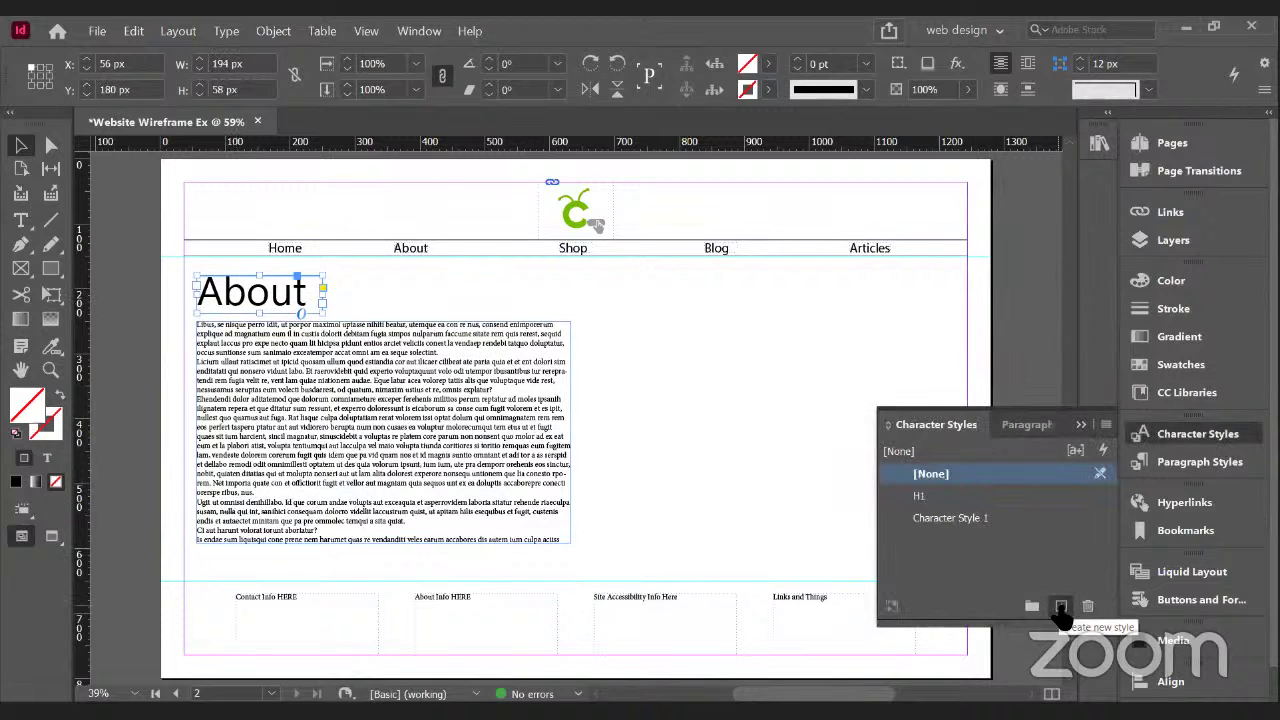
click(930, 519)
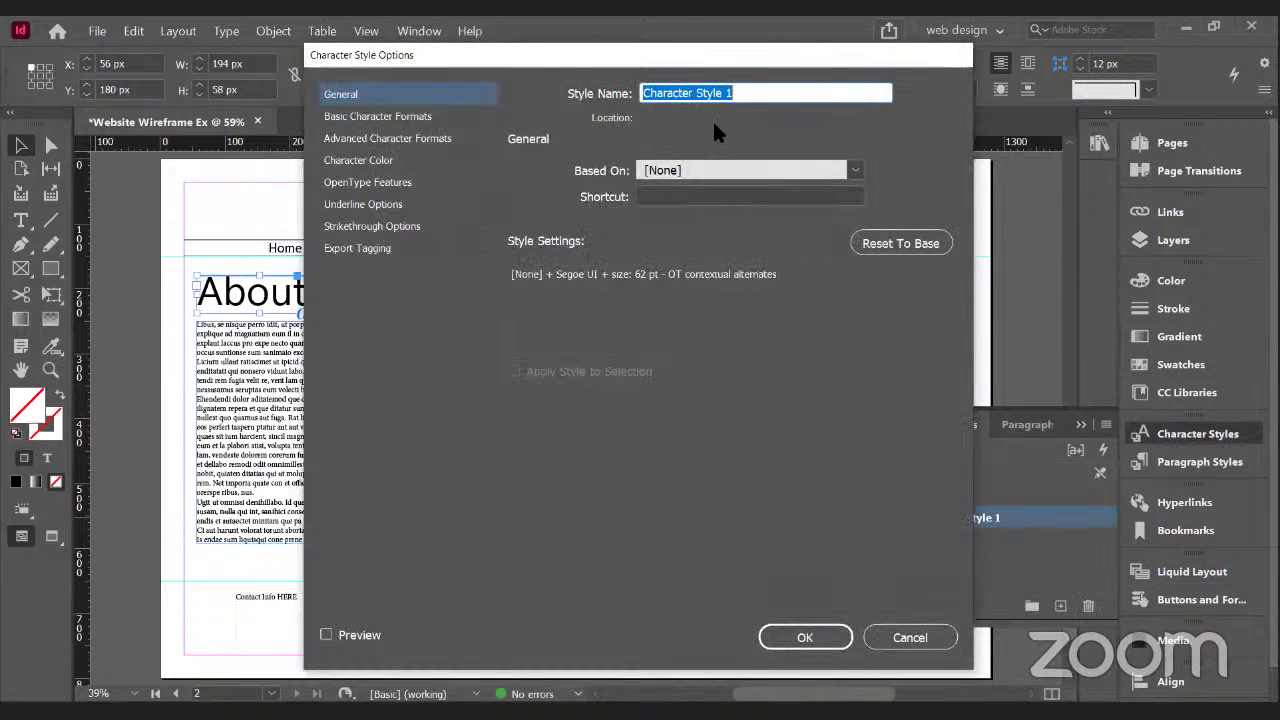
text(Header)
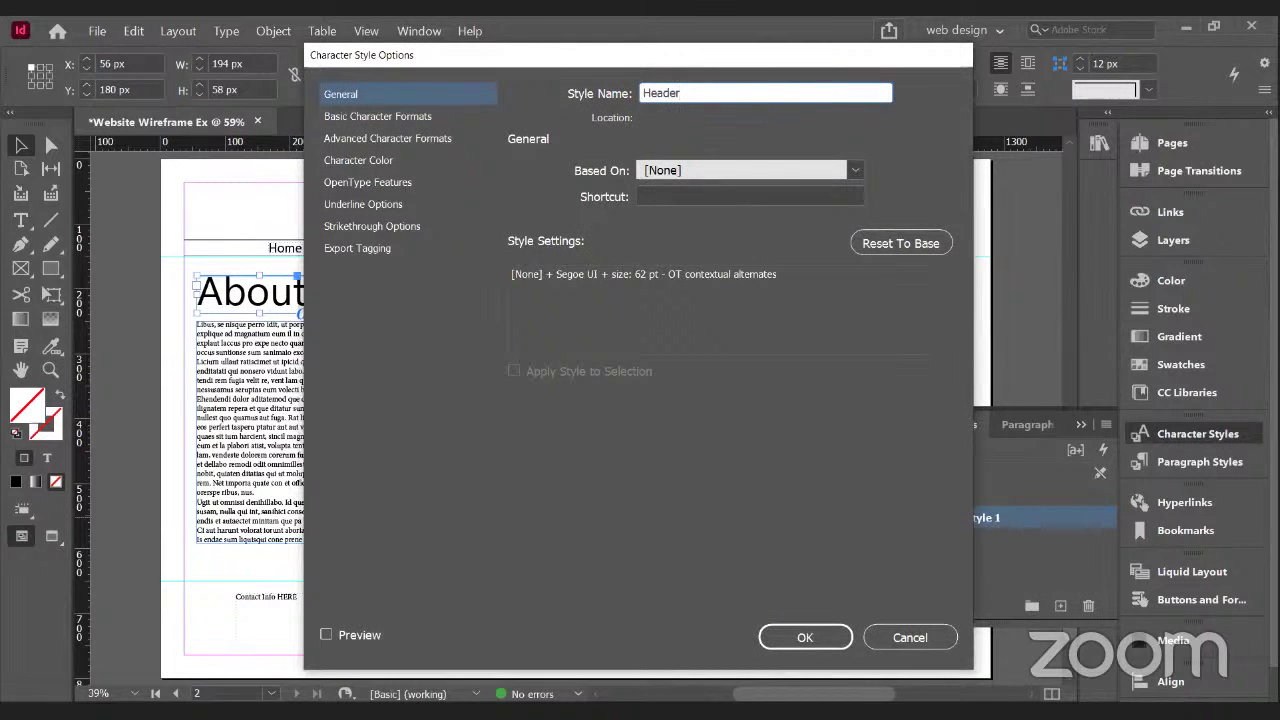
key(BackSpace)
key(BackSpace)
key(BackSpace)
key(BackSpace)
key(BackSpace)
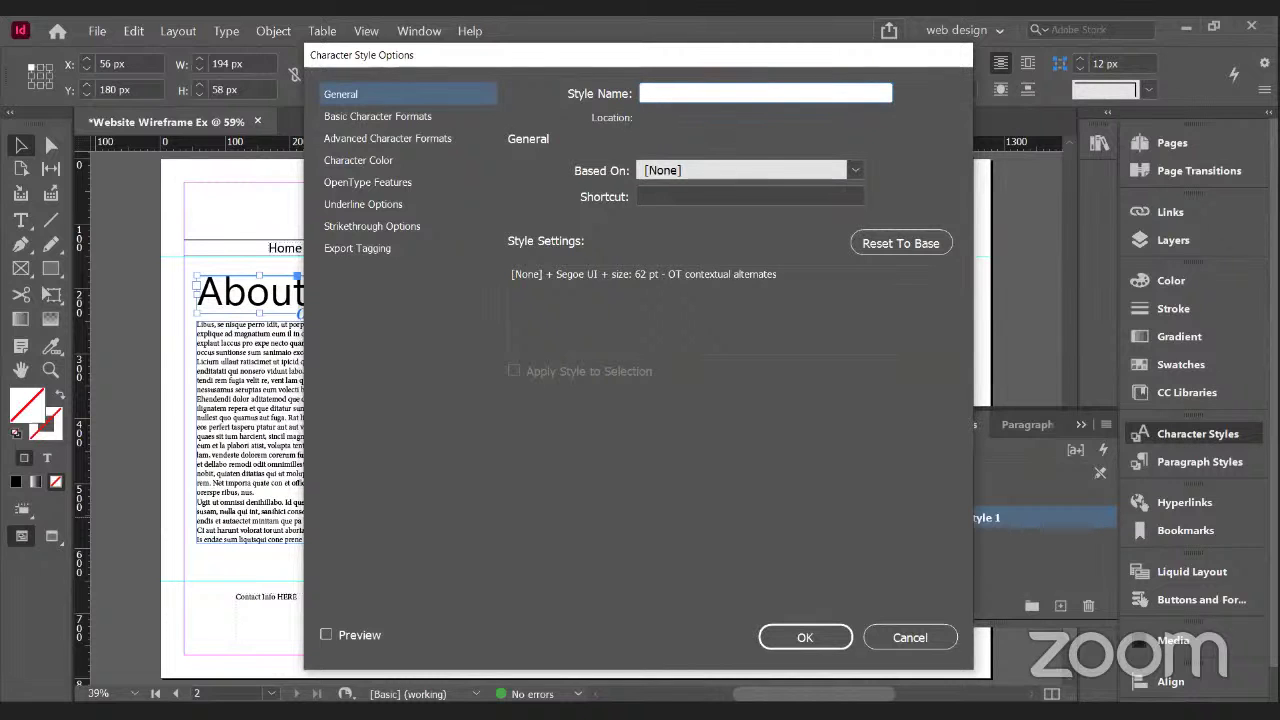
text(H2)
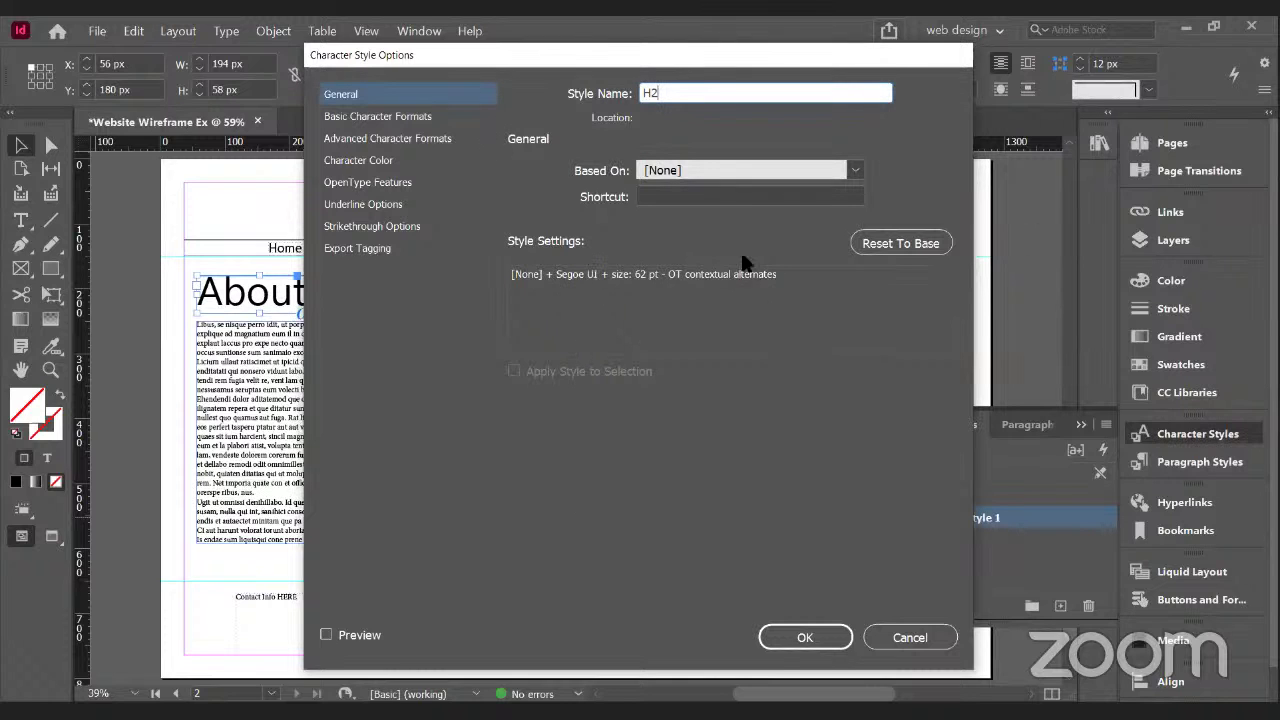
- Set the H2 style's character color to the green swatch R=94 G=178 B=0 from Colorful_Theme
click(350, 162)
drag(876, 197, 876, 290)
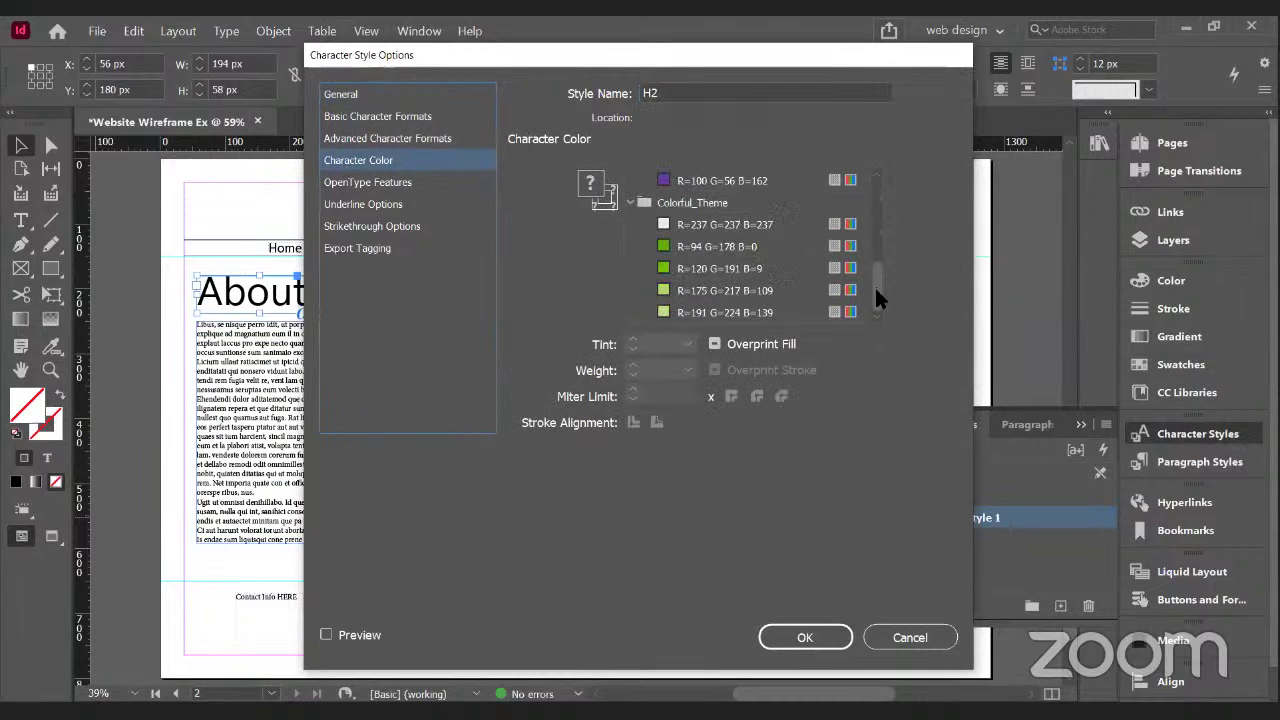
click(700, 250)
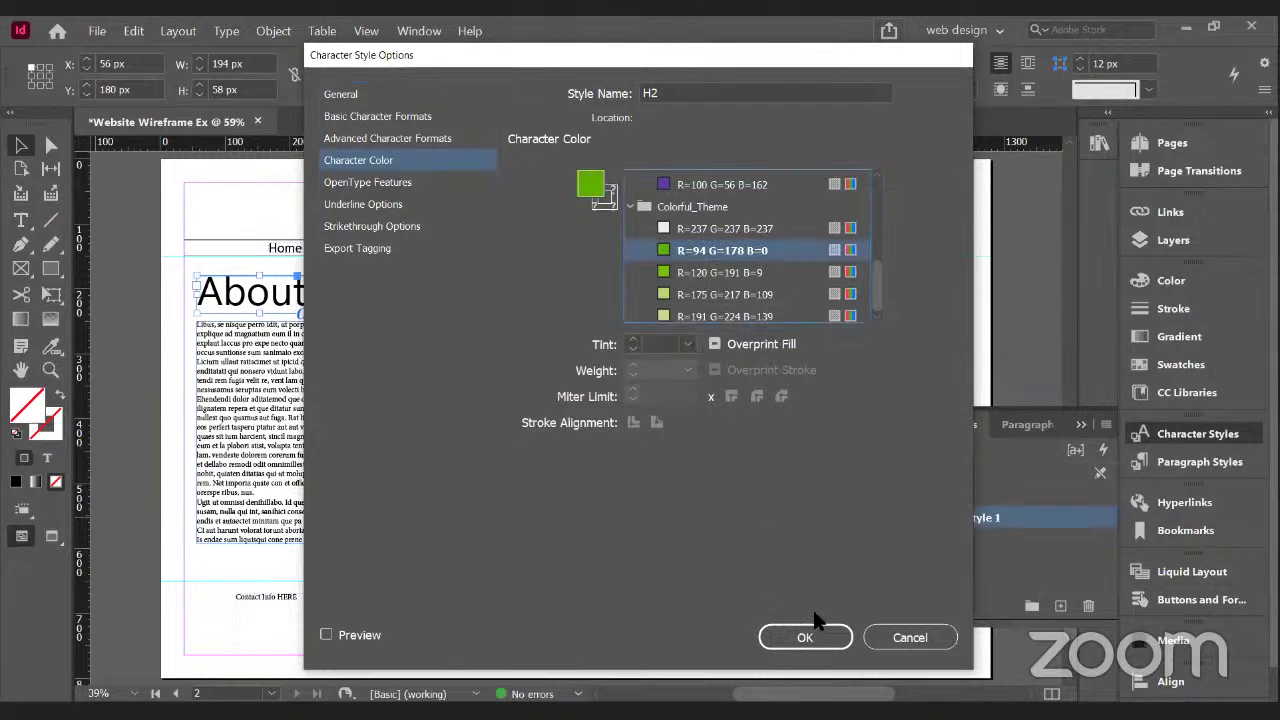
click(806, 640)
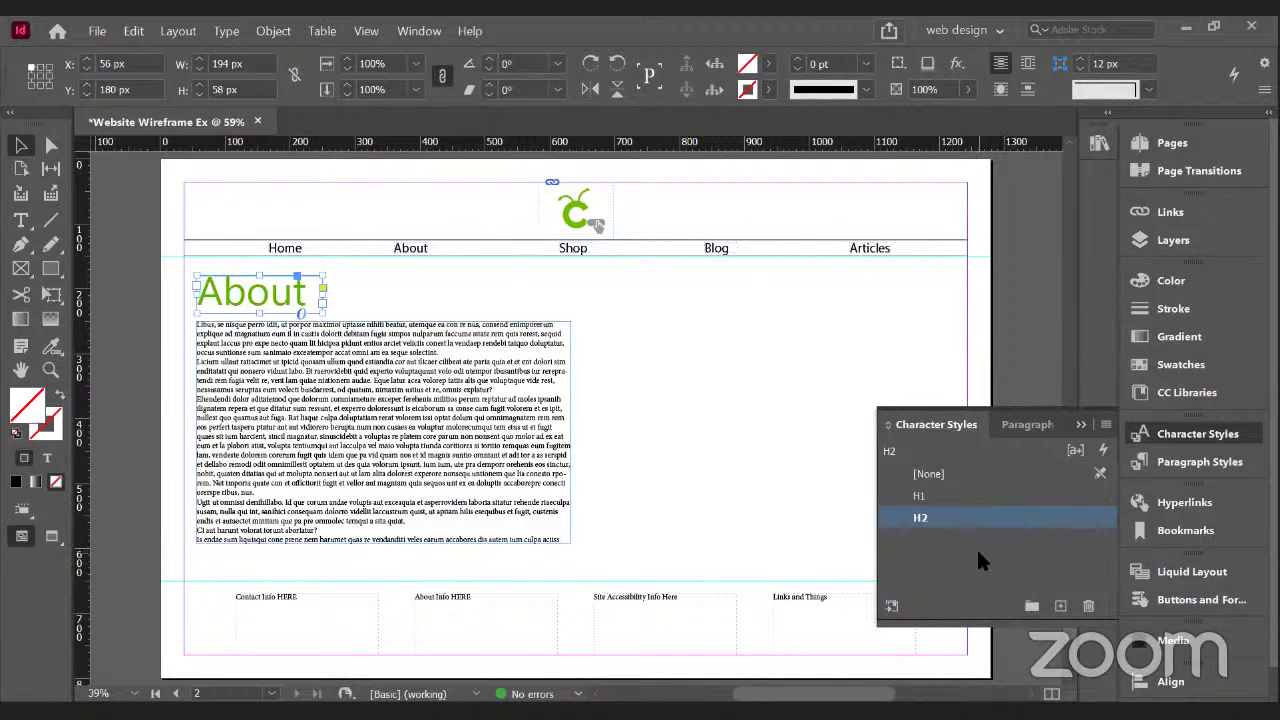
- Format all the placeholder text below the heading in Myriad Pro Light
double_click(440, 432)
double_click(462, 455)
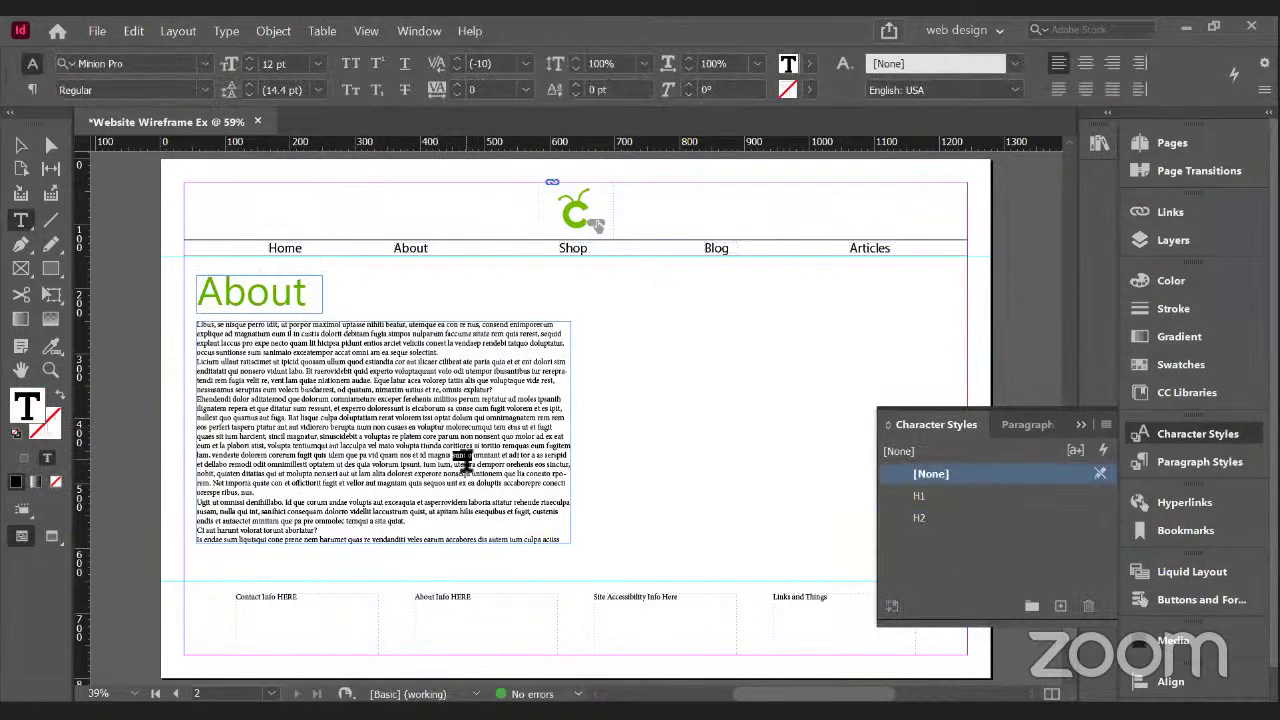
key(ctrl+a)
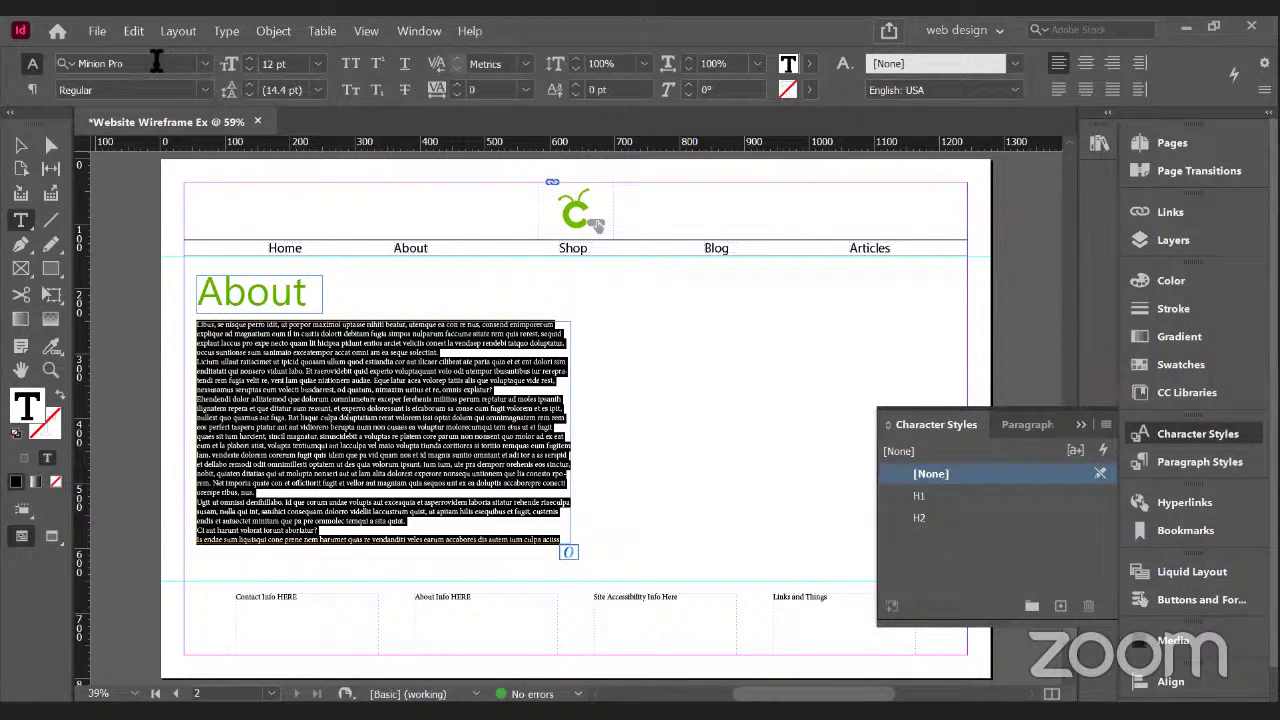
click(156, 63)
text(myrl)
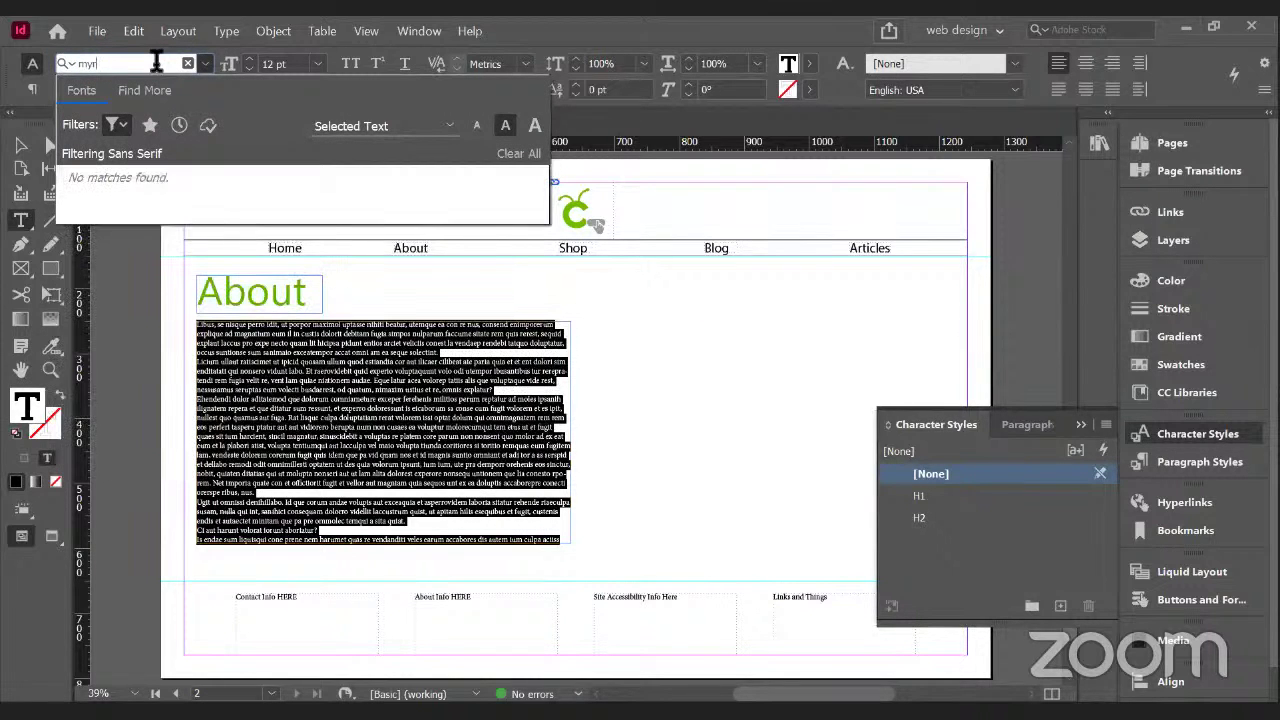
key(BackSpace)
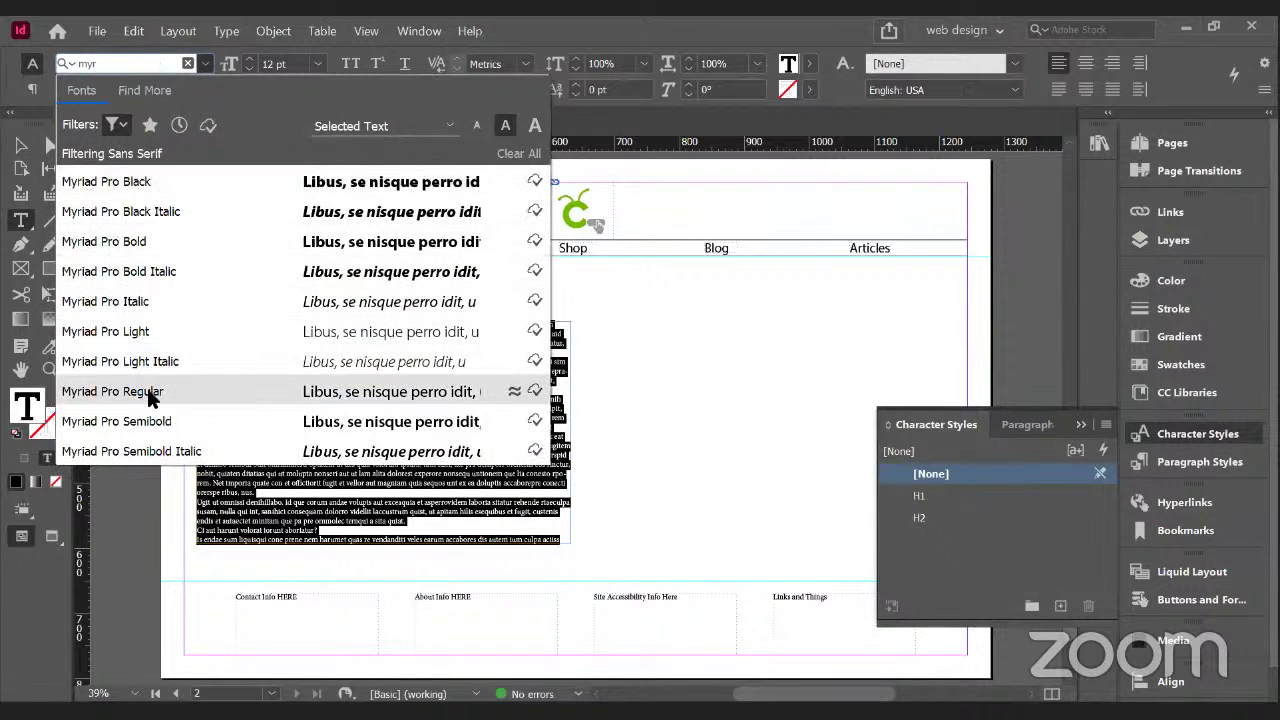
click(150, 331)
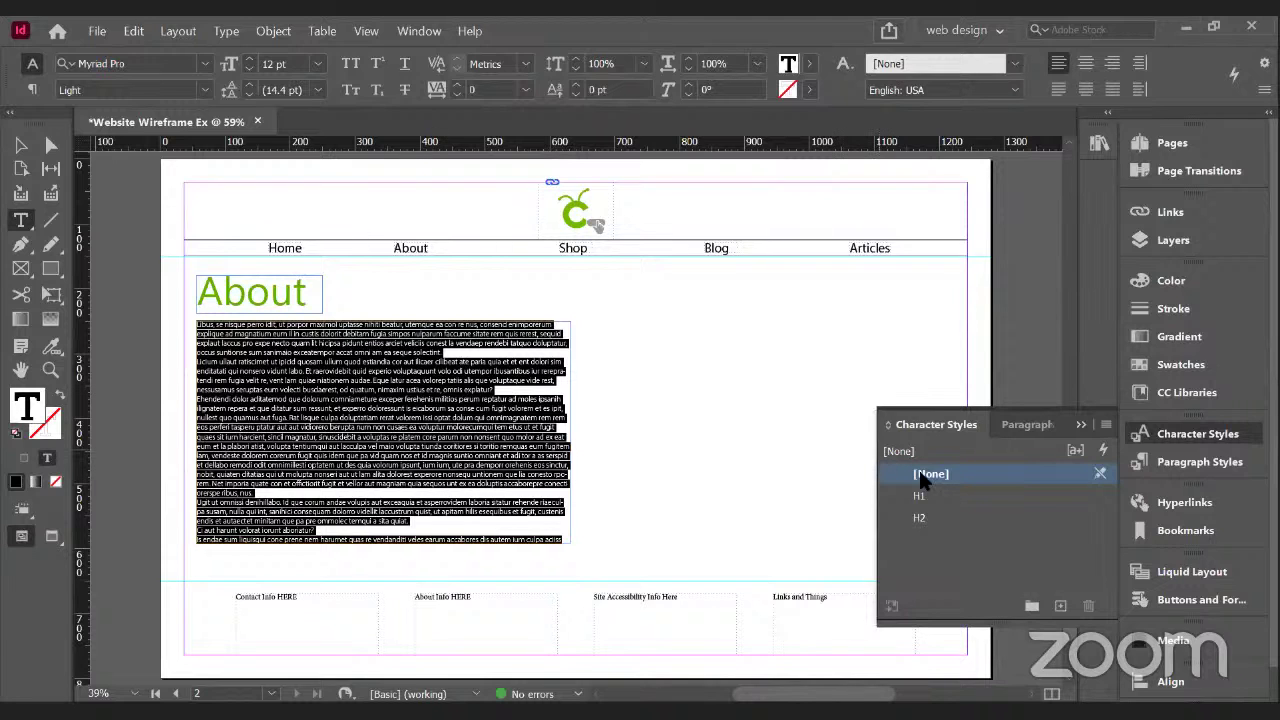
- Create a character style from the placeholder text's formatting and name it P1
click(1061, 606)
click(962, 538)
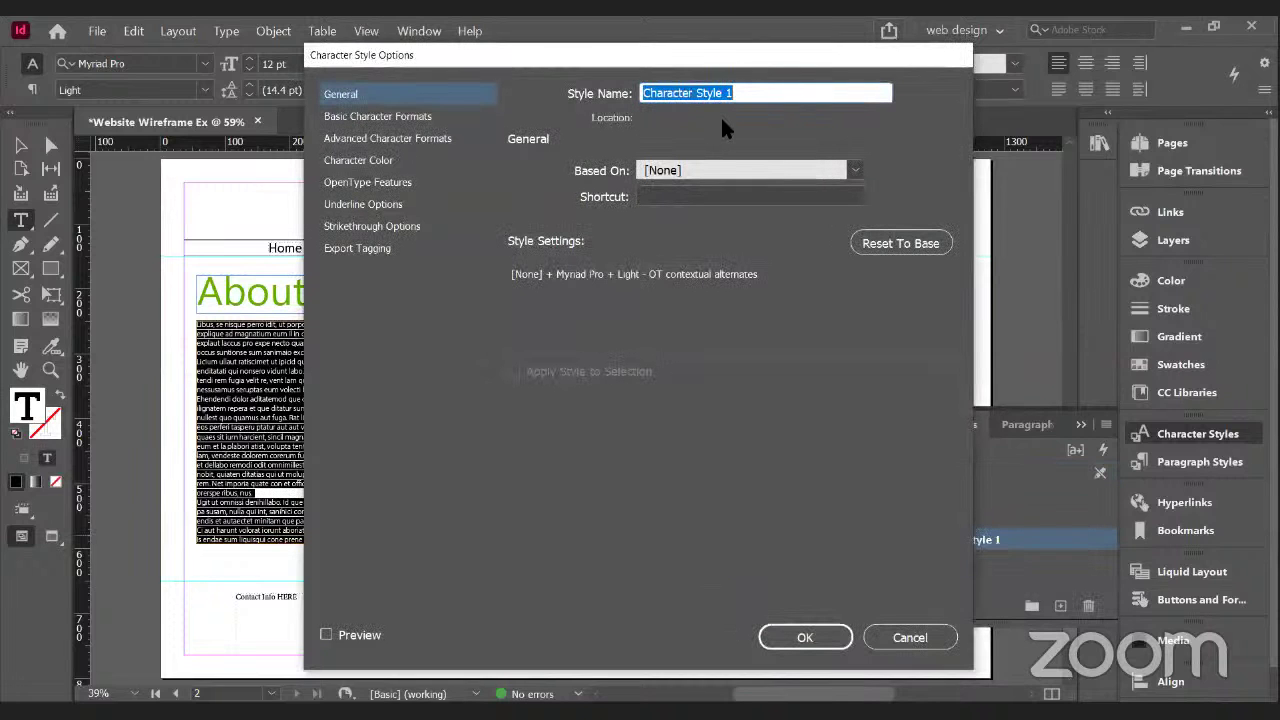
text(Parag)
key(BackSpace)
key(BackSpace)
key(BackSpace)
key(BackSpace)
key(BackSpace)
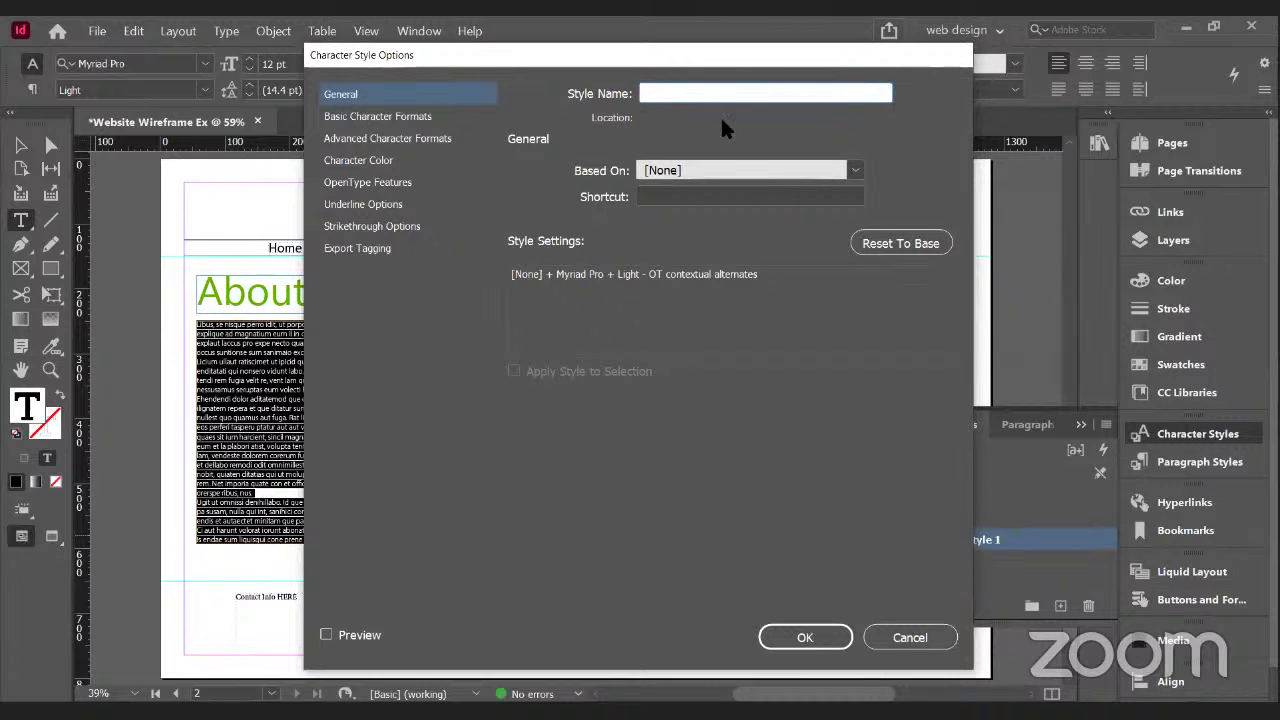
text(P1)
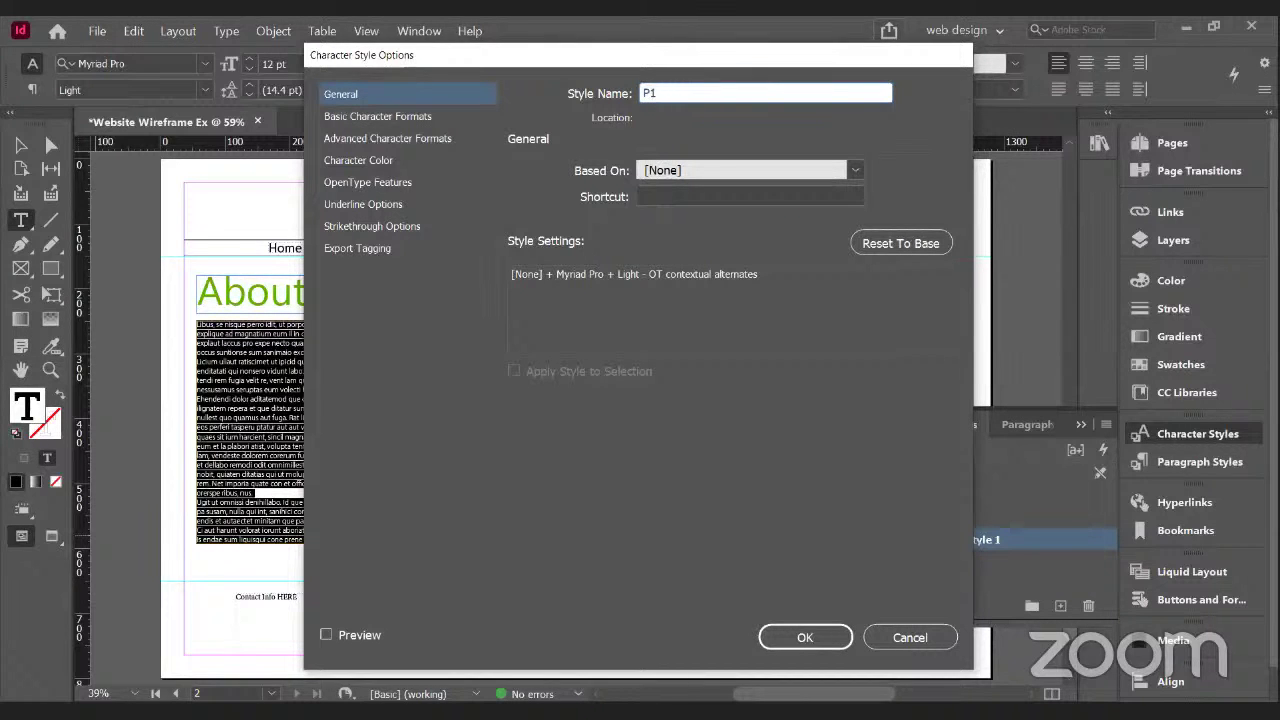
key(Return)
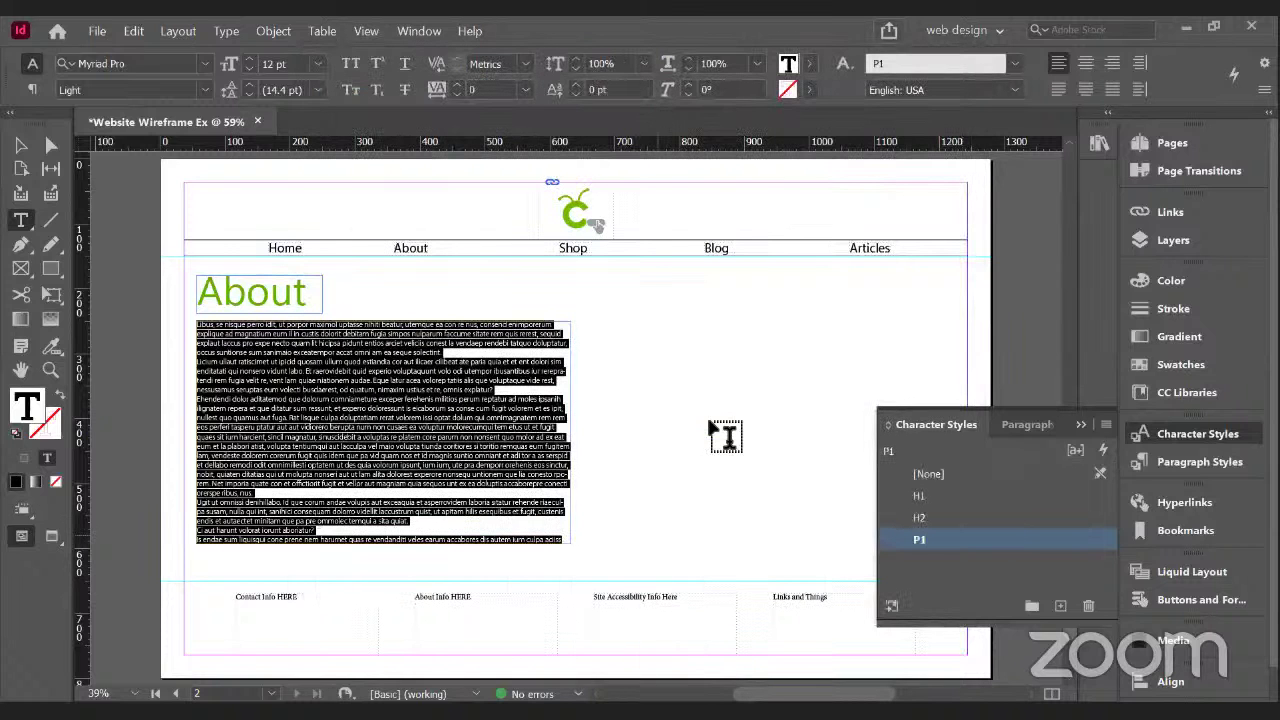
- Create a paragraph style from the formatting of the selected placeholder text
click(1174, 472)
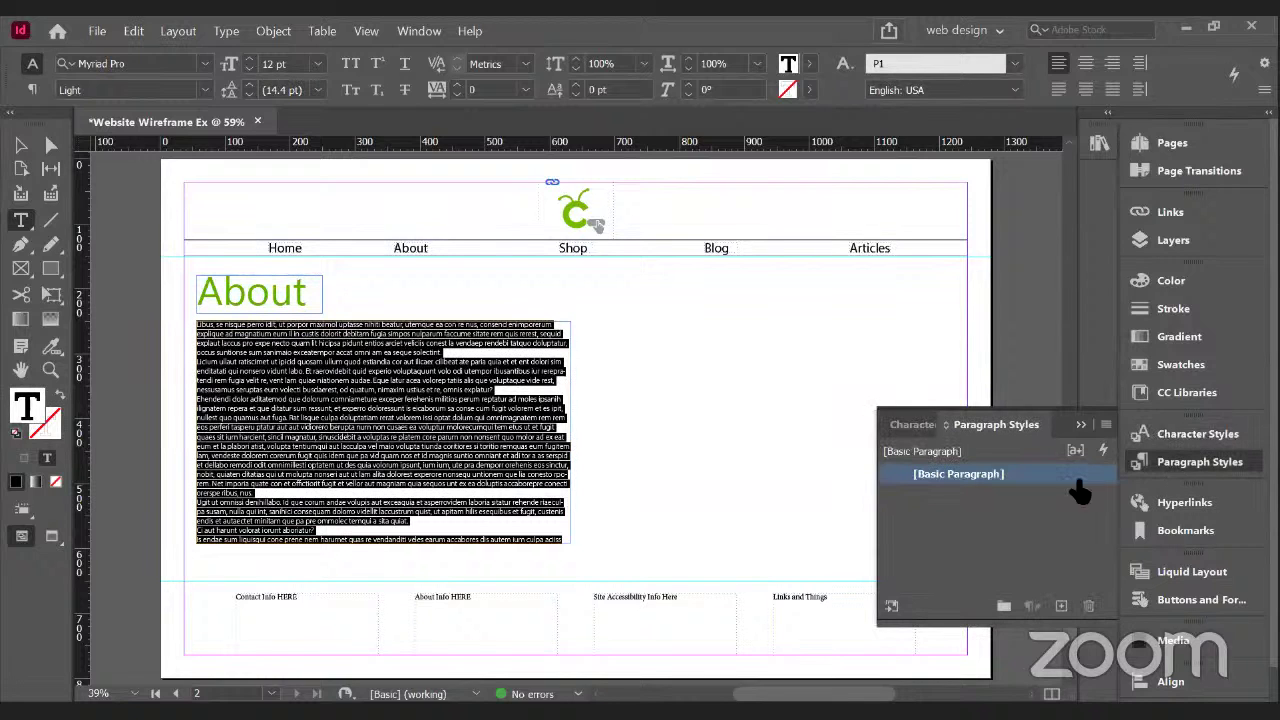
click(1061, 606)
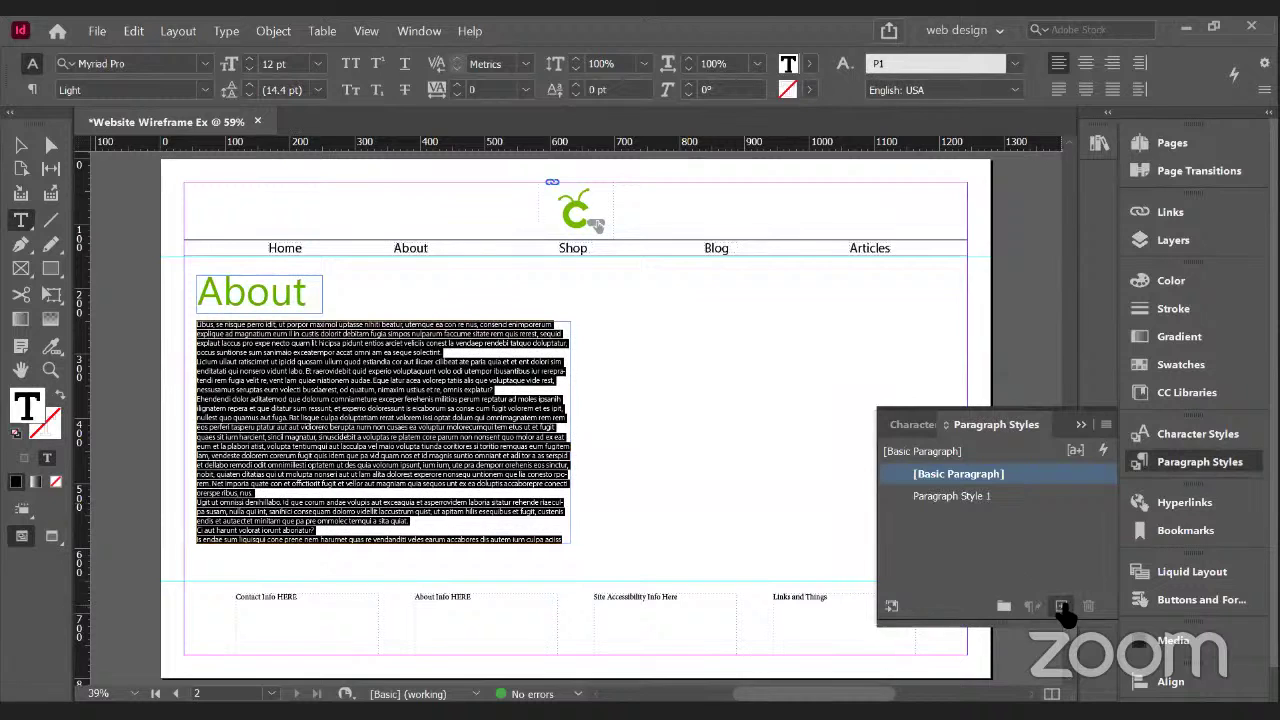
click(956, 496)
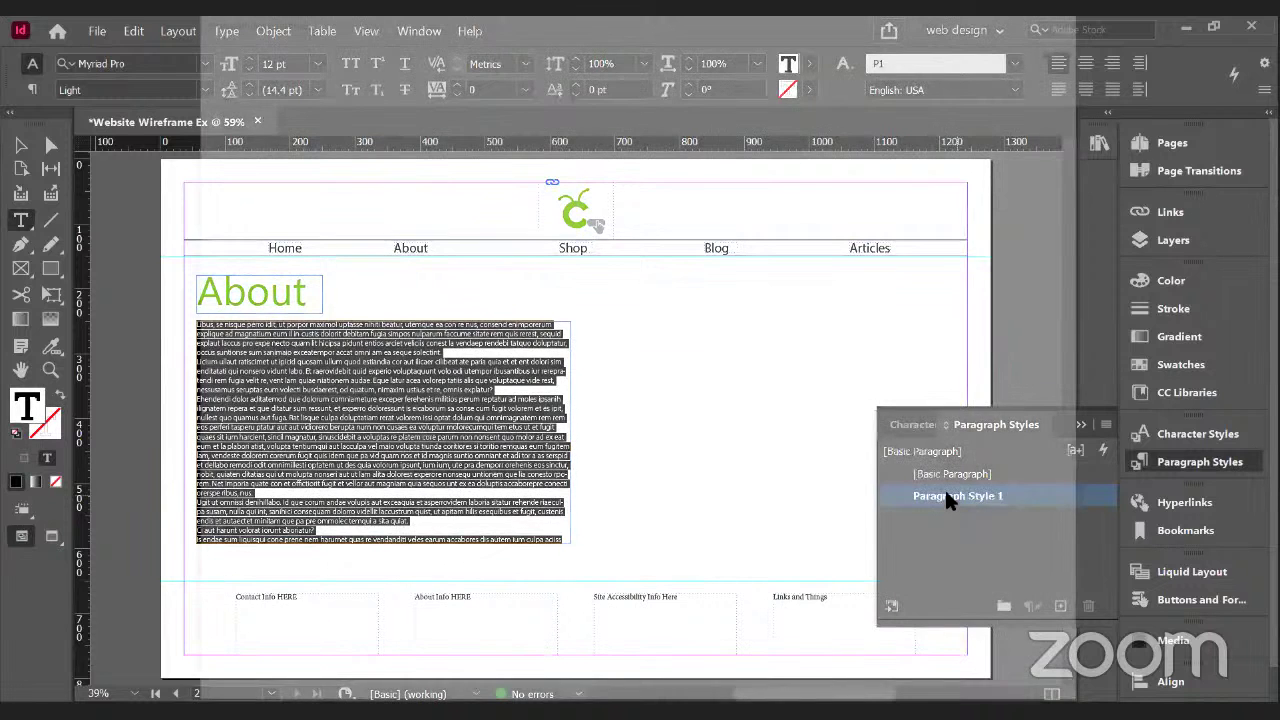
- Examine the new paragraph style's general, character format, indent, tab, rule and border options
double_click(948, 496)
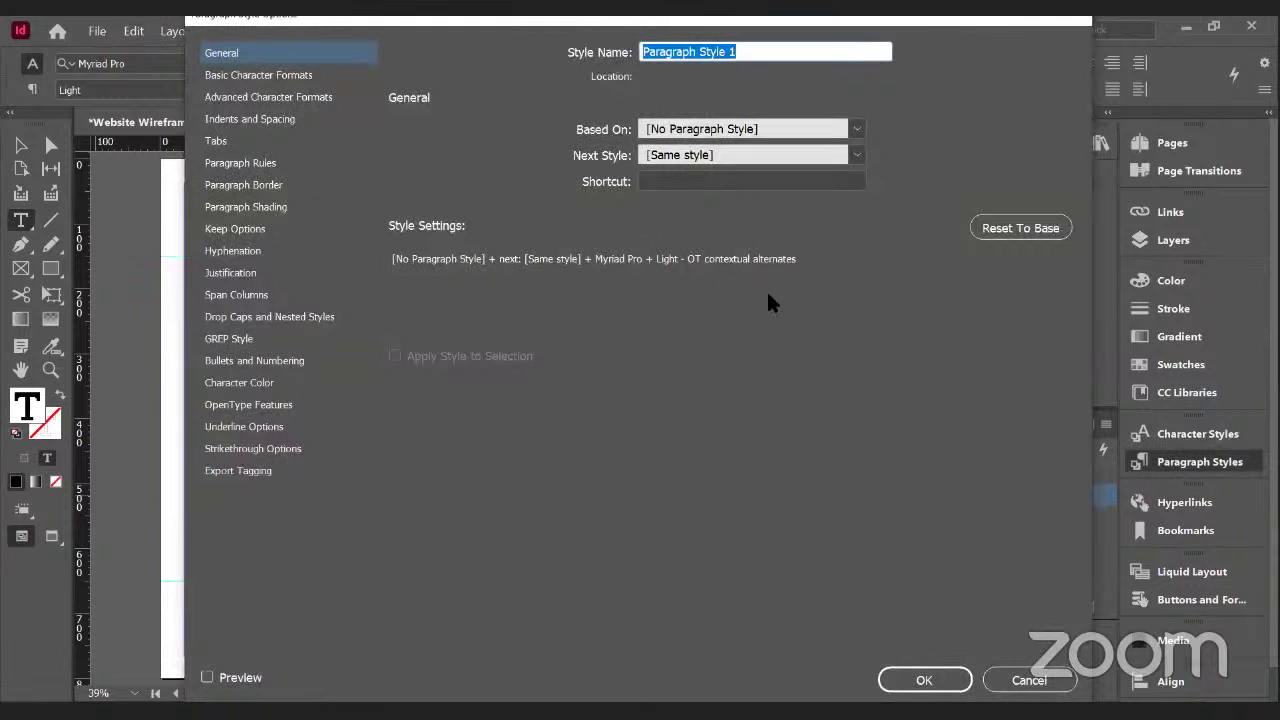
click(849, 128)
click(872, 155)
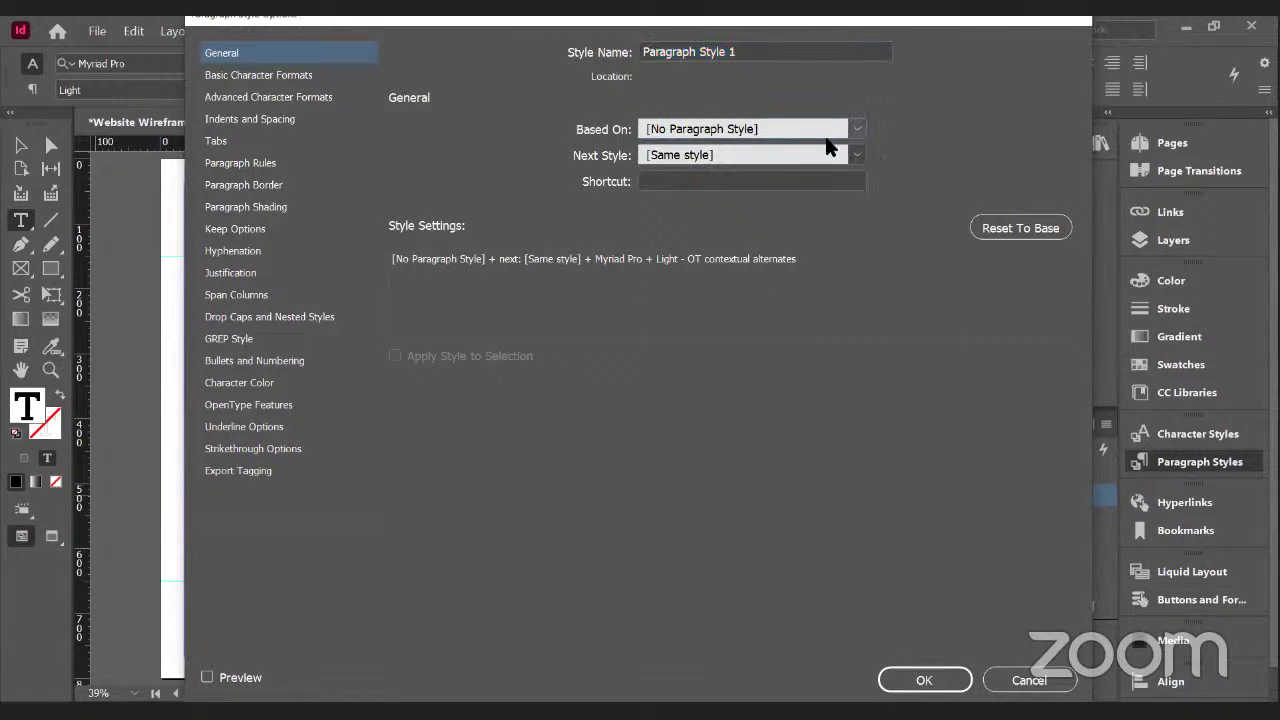
click(244, 77)
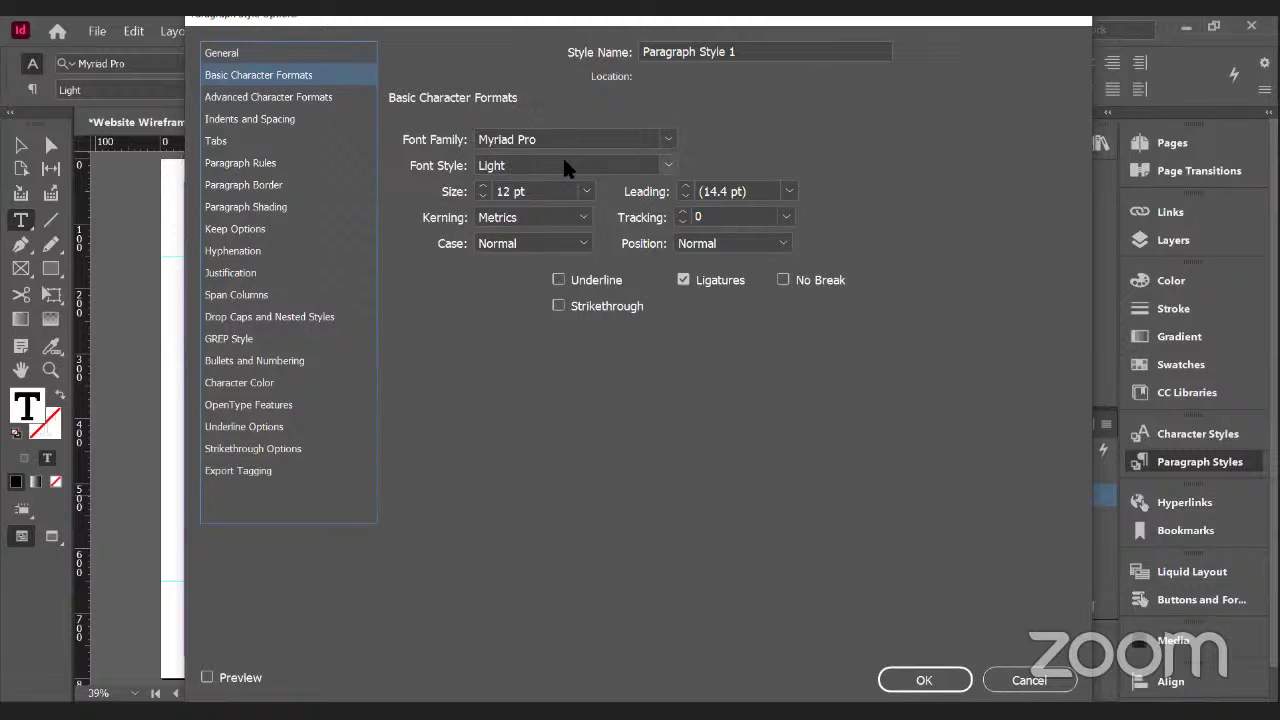
click(262, 98)
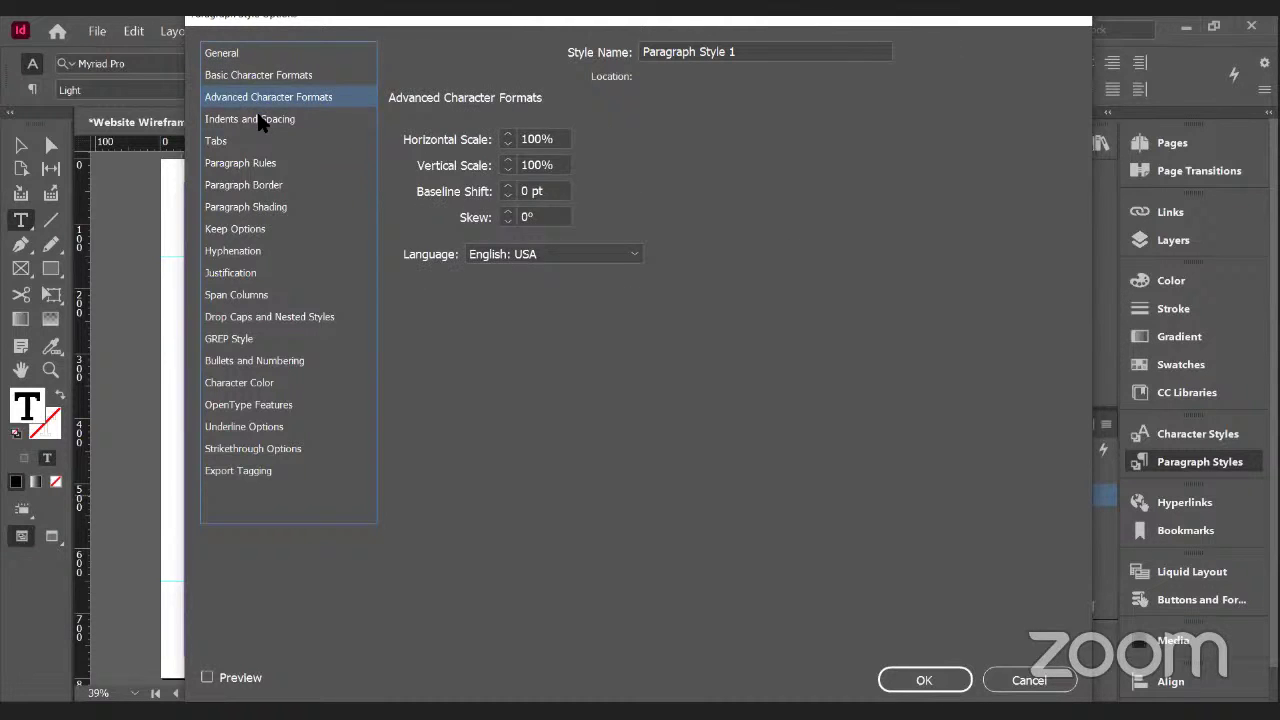
click(260, 120)
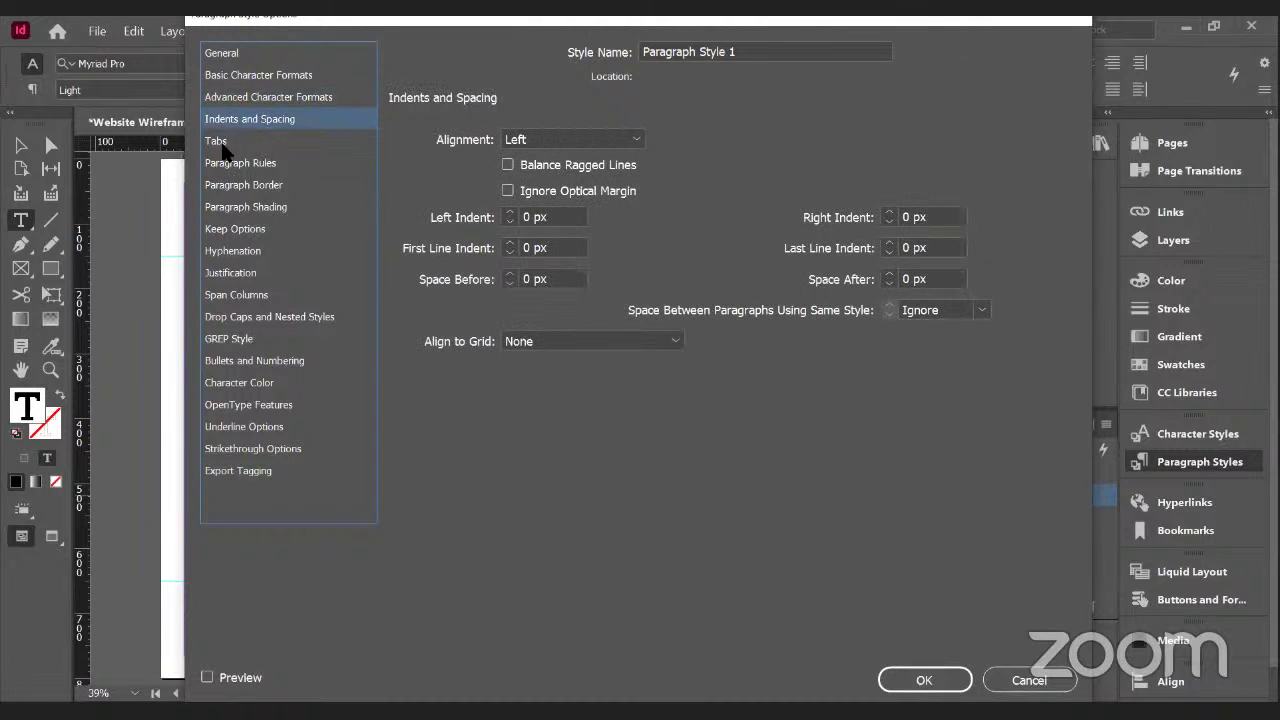
click(222, 143)
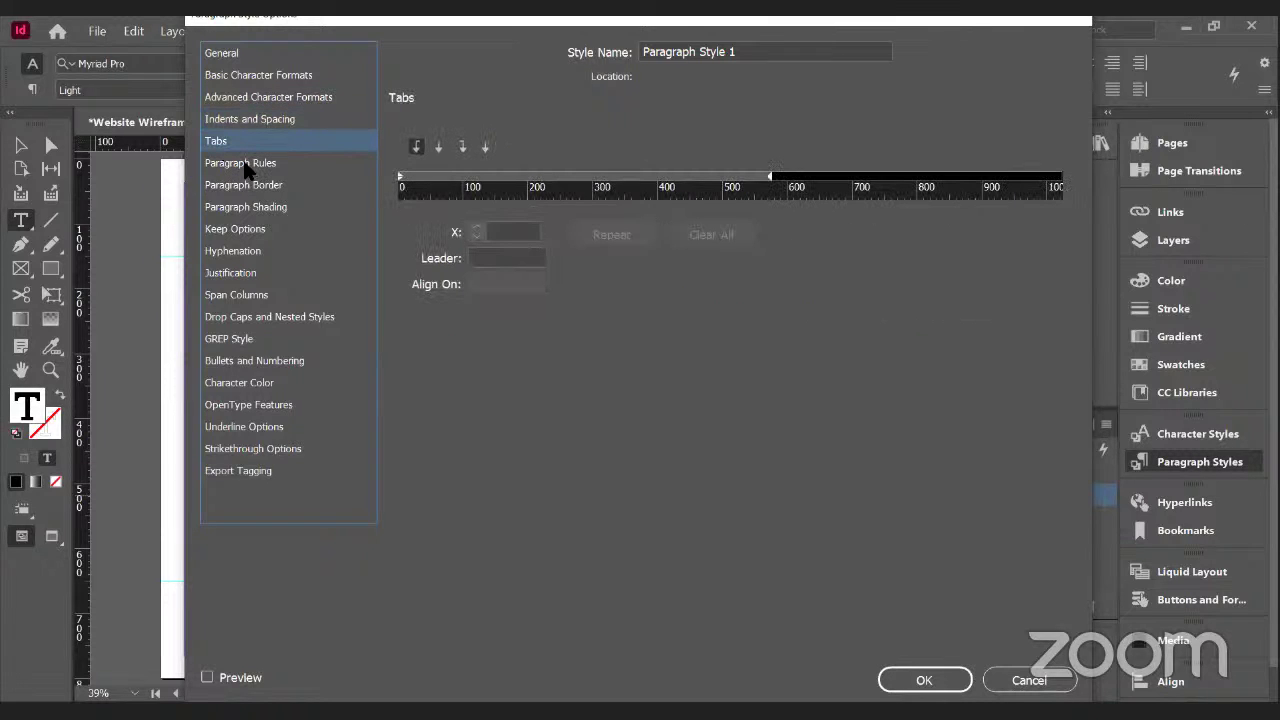
click(246, 166)
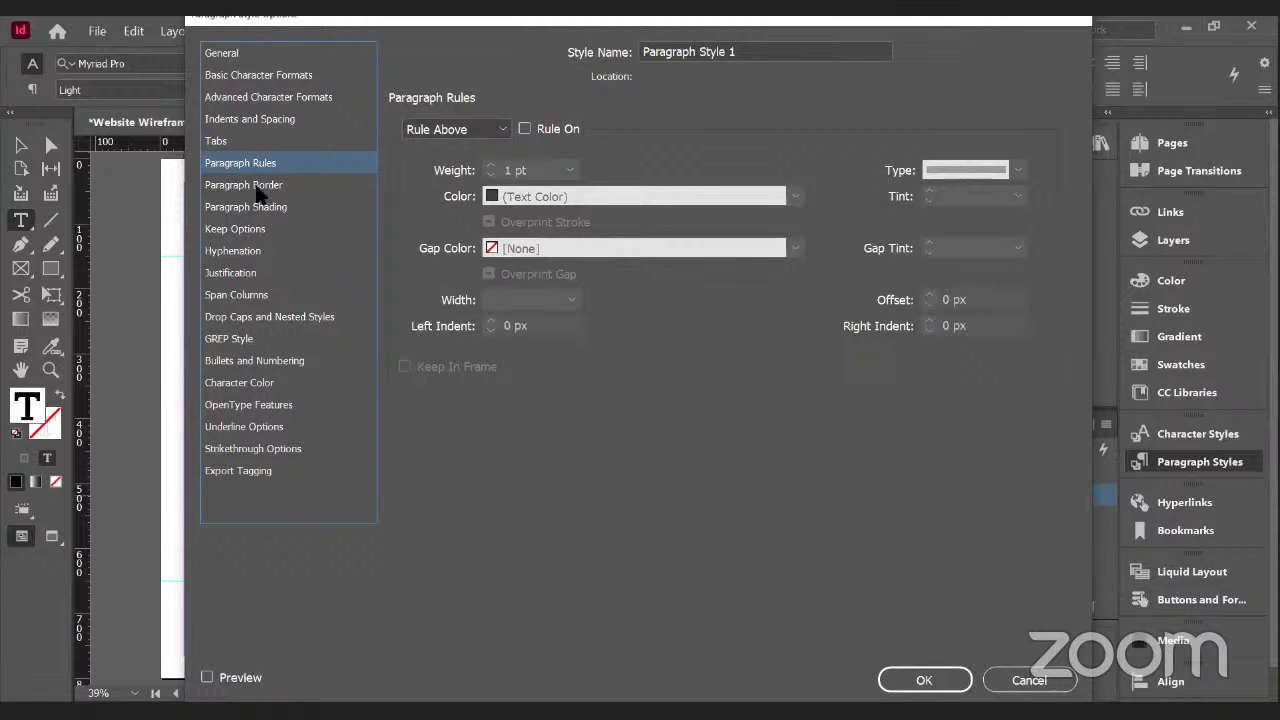
click(258, 190)
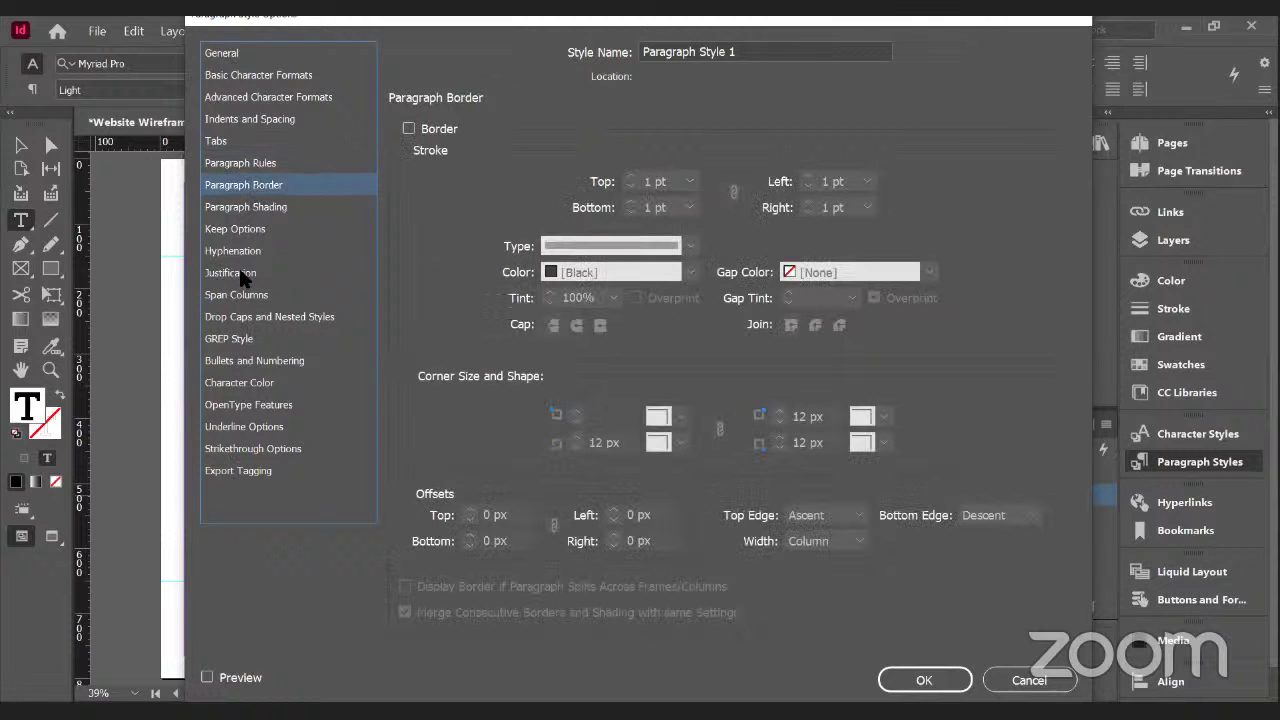
- Give the paragraph style a drop cap spanning 4 lines and 1 character
click(262, 317)
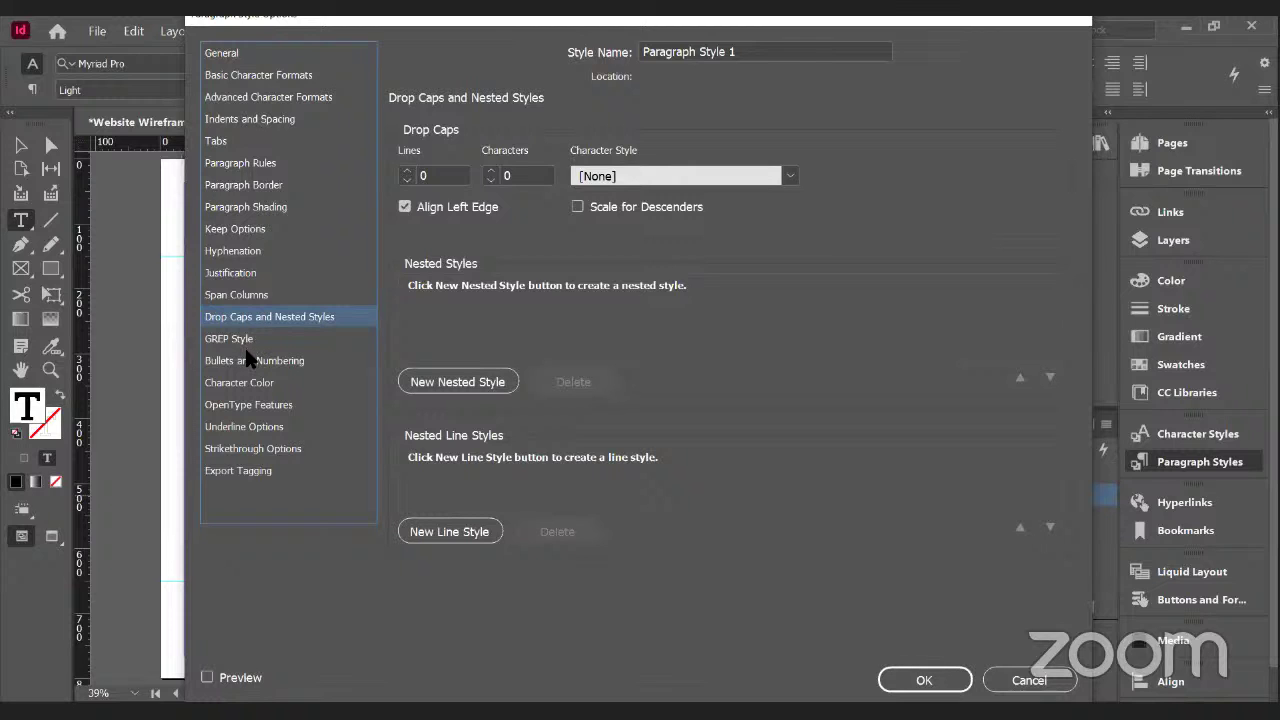
click(405, 170)
click(405, 170)
click(243, 476)
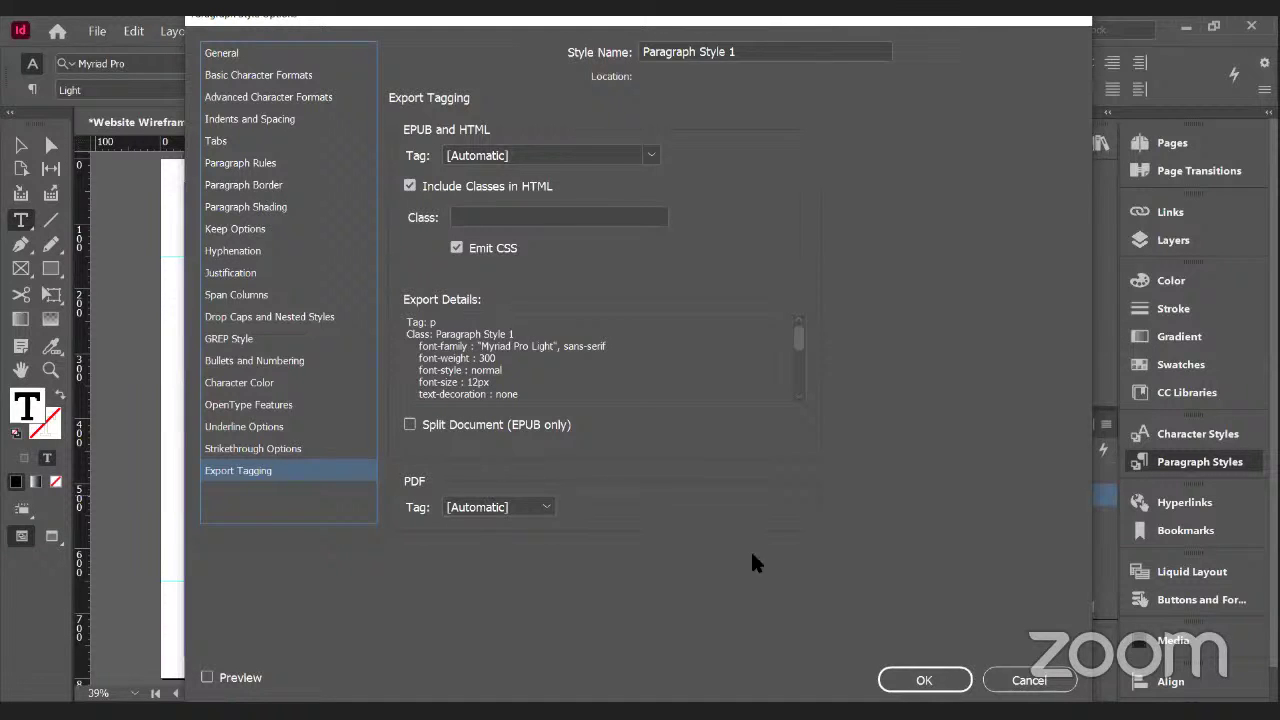
click(903, 682)
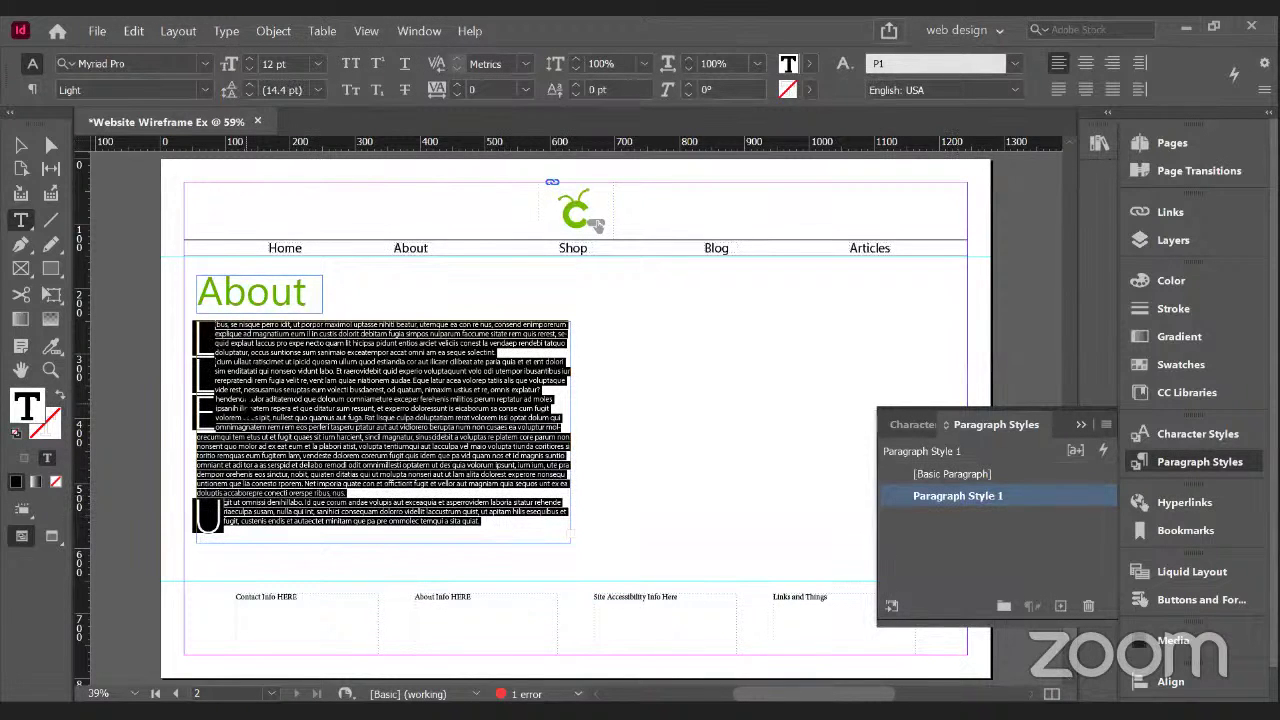
- Remove the drop cap from Paragraph Style 1
click(247, 407)
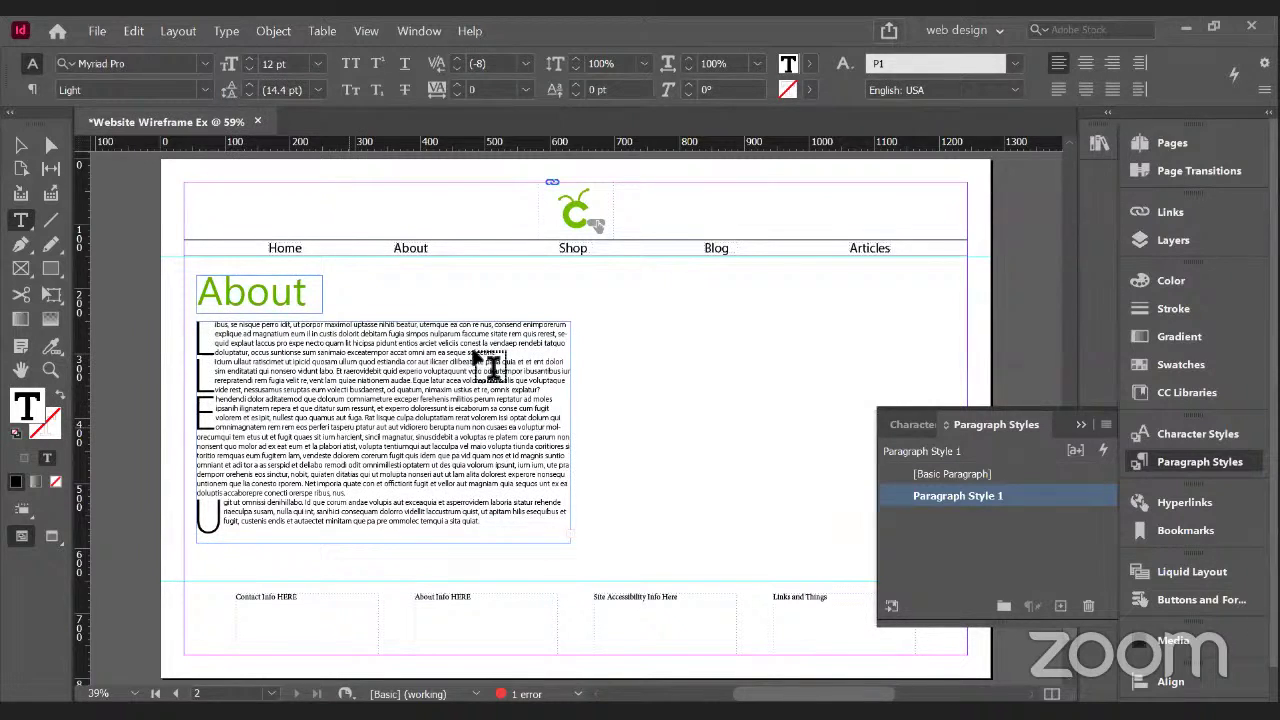
double_click(947, 500)
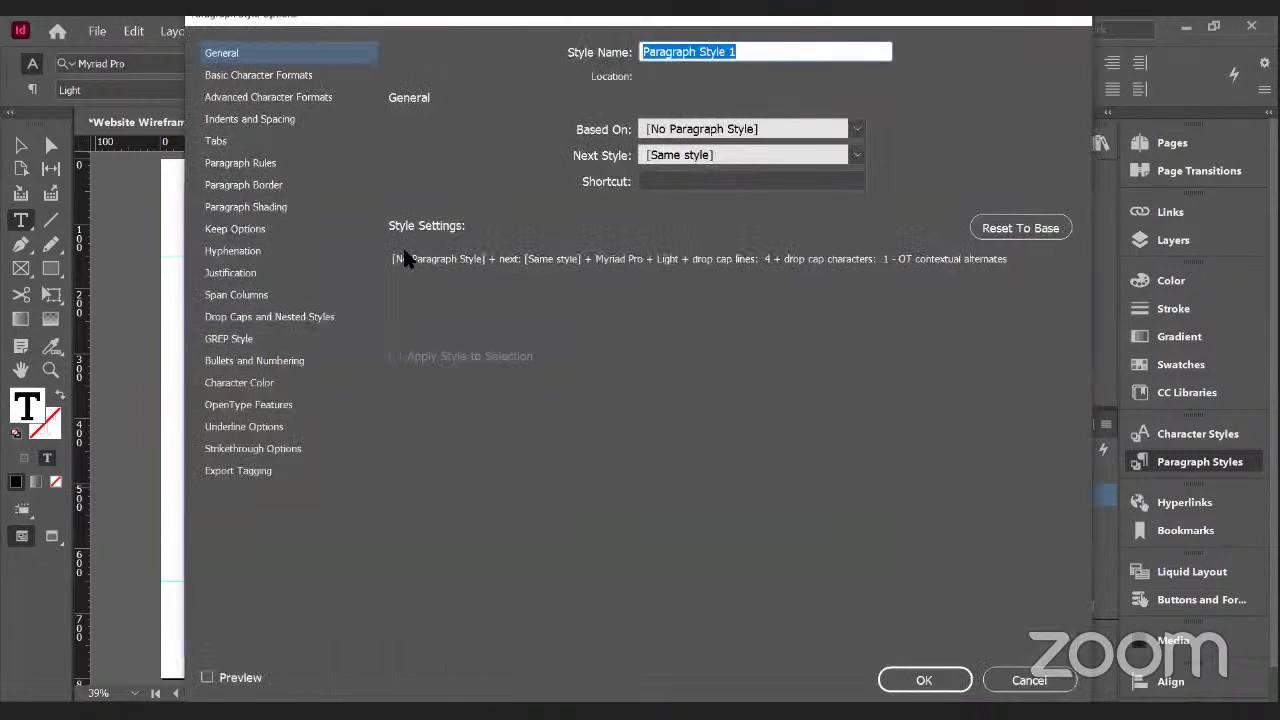
click(240, 316)
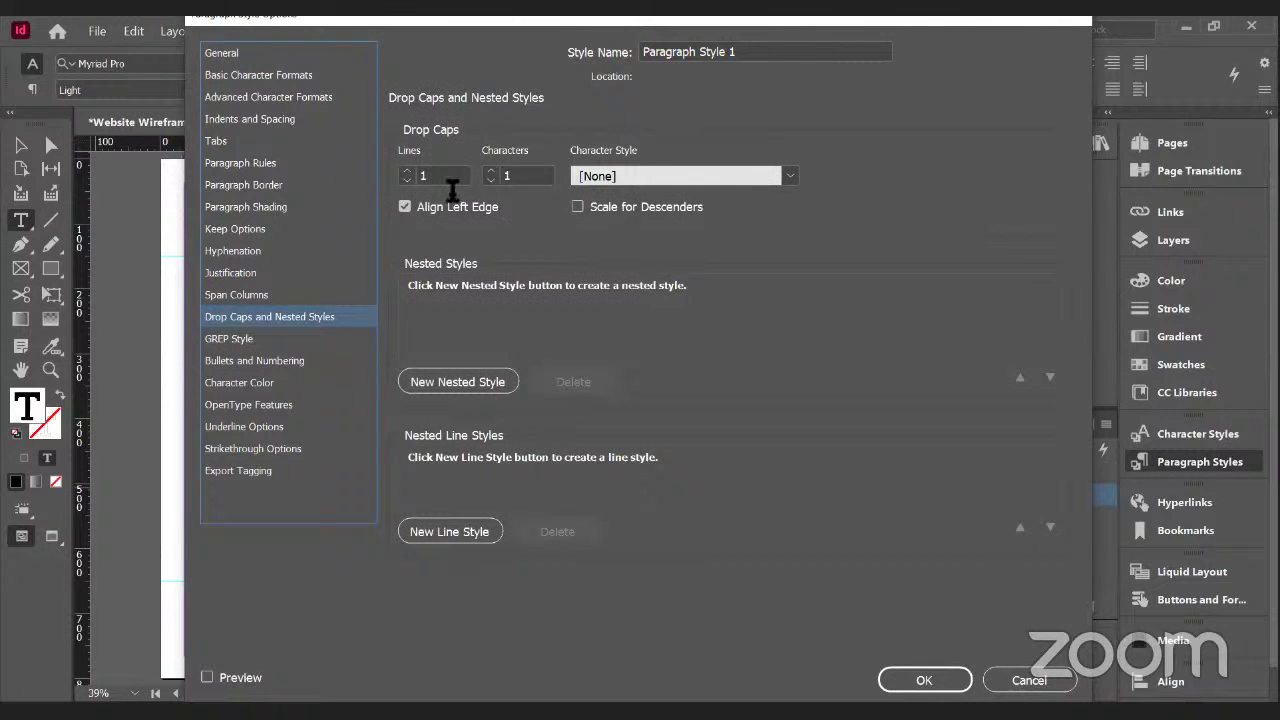
click(405, 181)
click(921, 688)
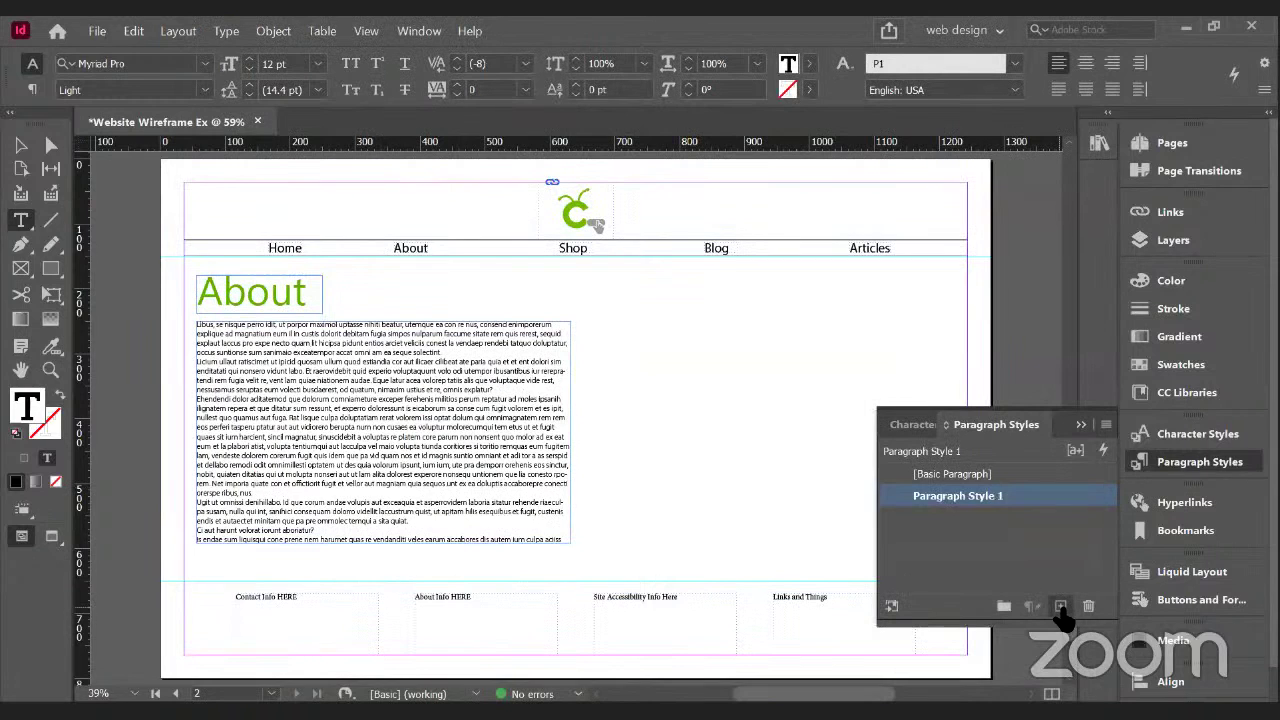
- Create a second paragraph style based on Paragraph Style 1, with a drop cap of 1 line and 1 character in character style P1
click(1060, 607)
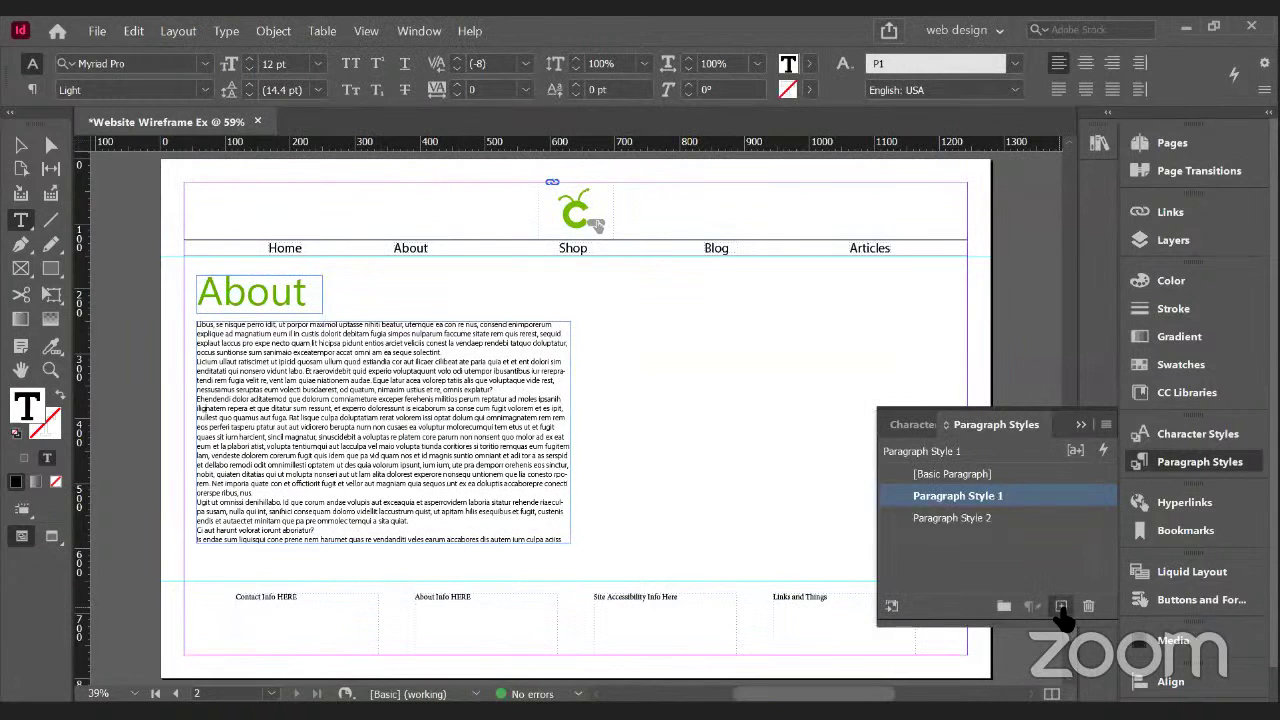
click(970, 520)
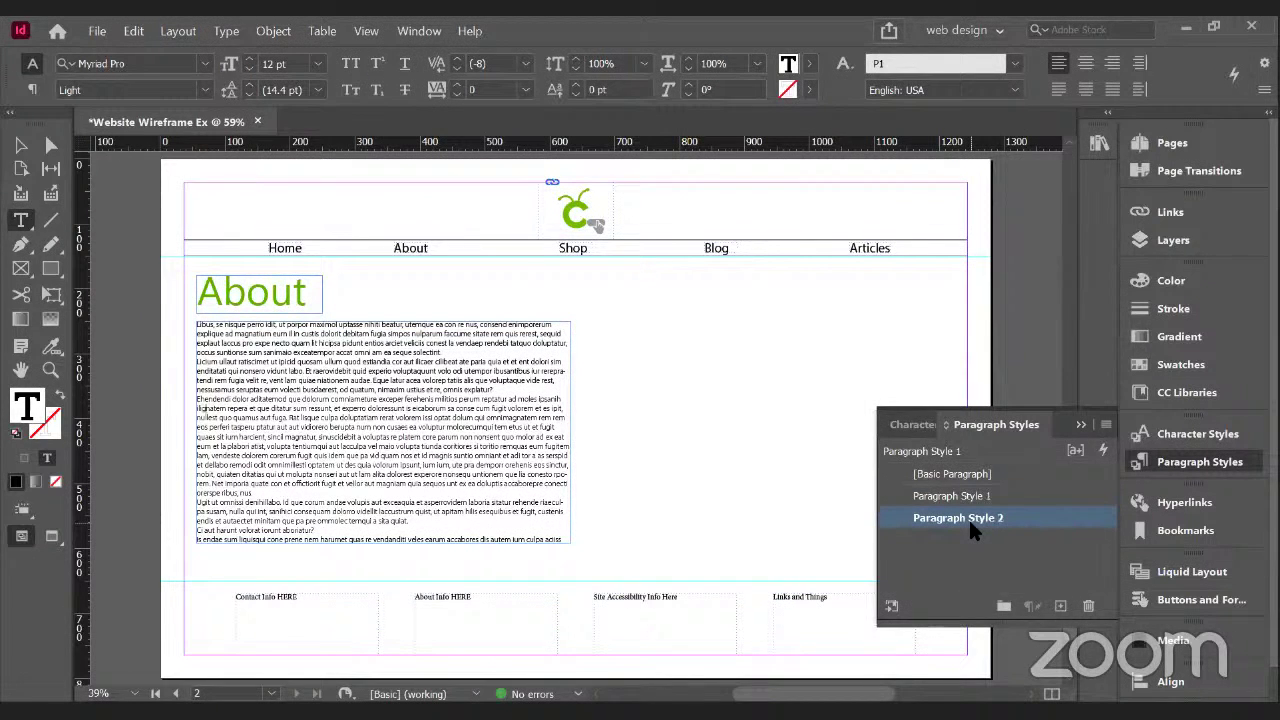
double_click(969, 520)
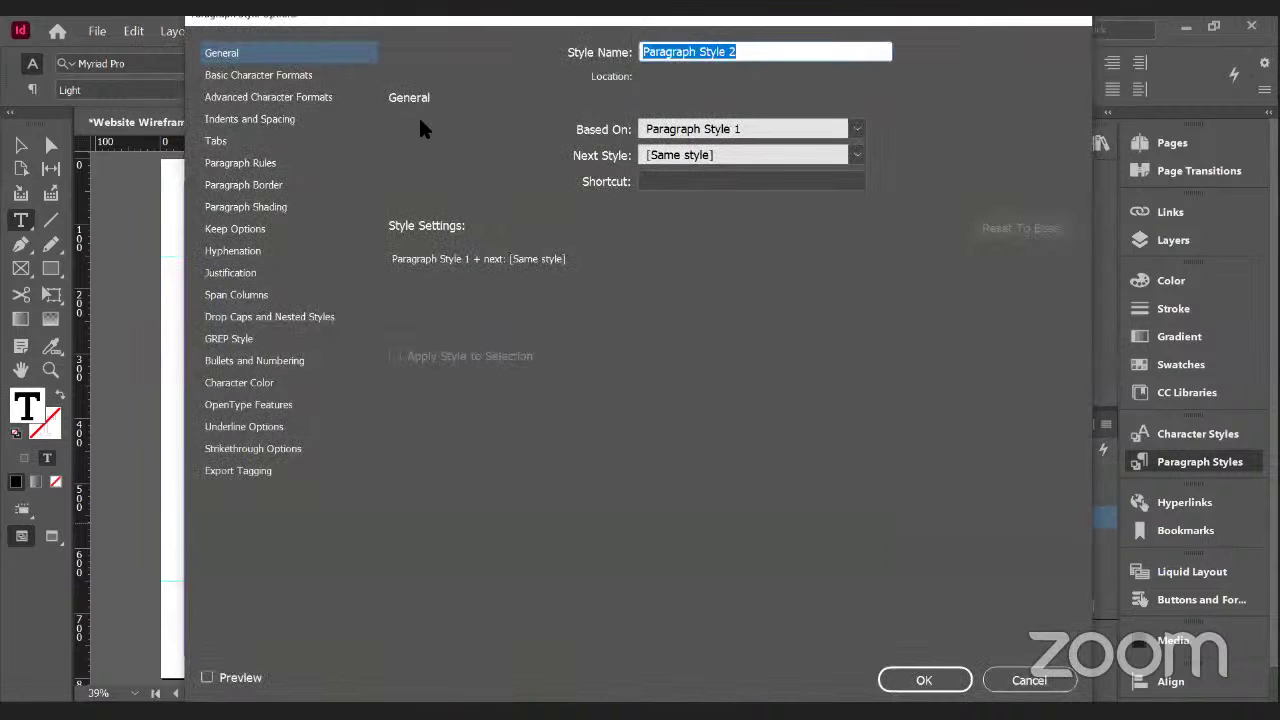
click(236, 318)
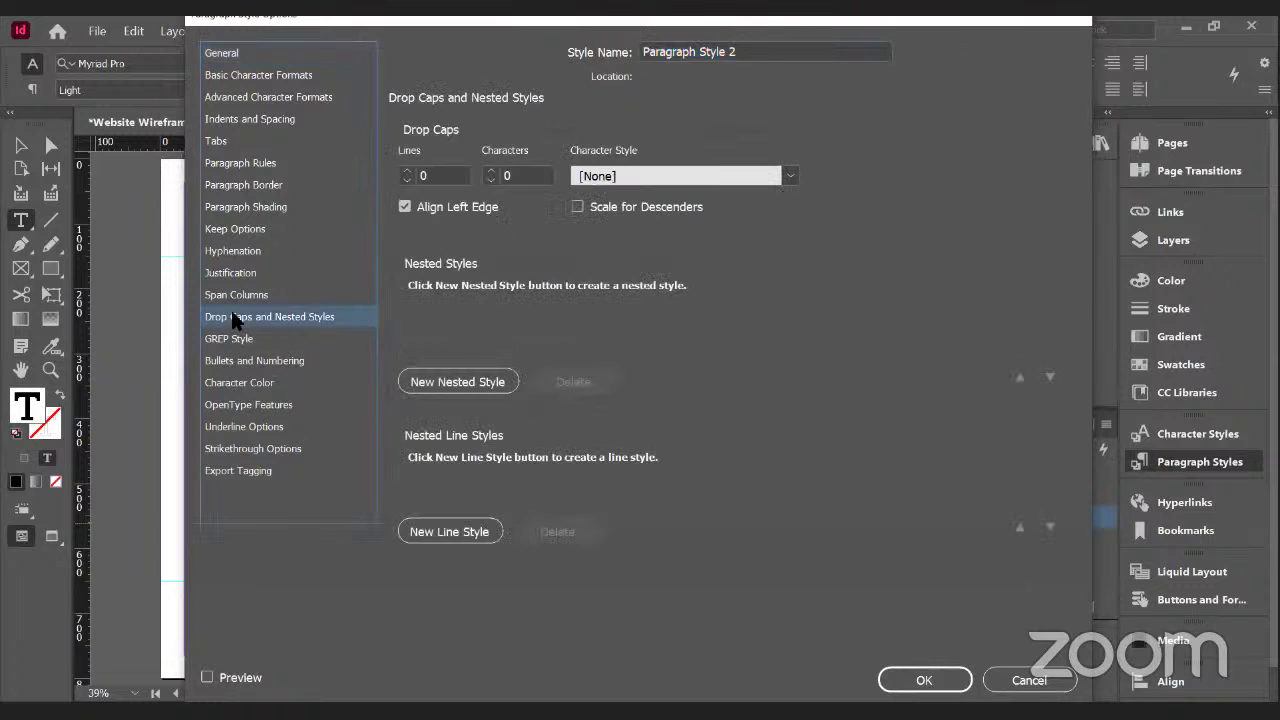
click(406, 170)
click(790, 176)
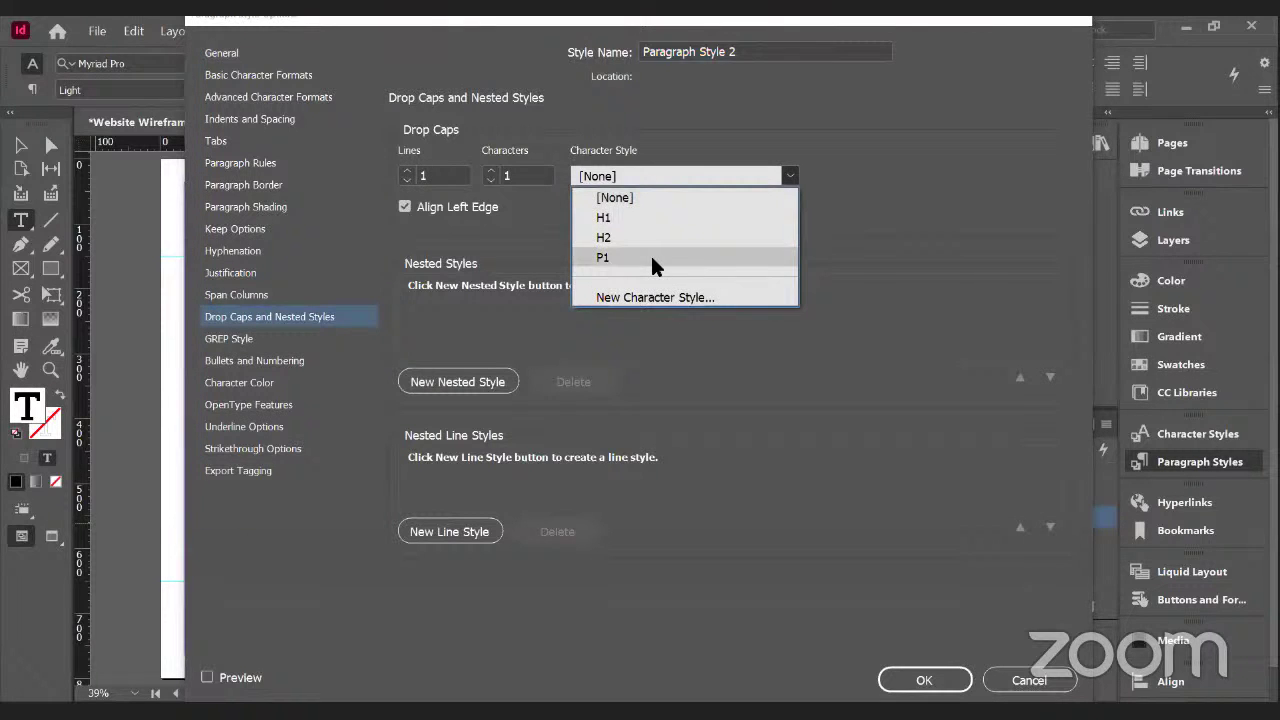
click(651, 258)
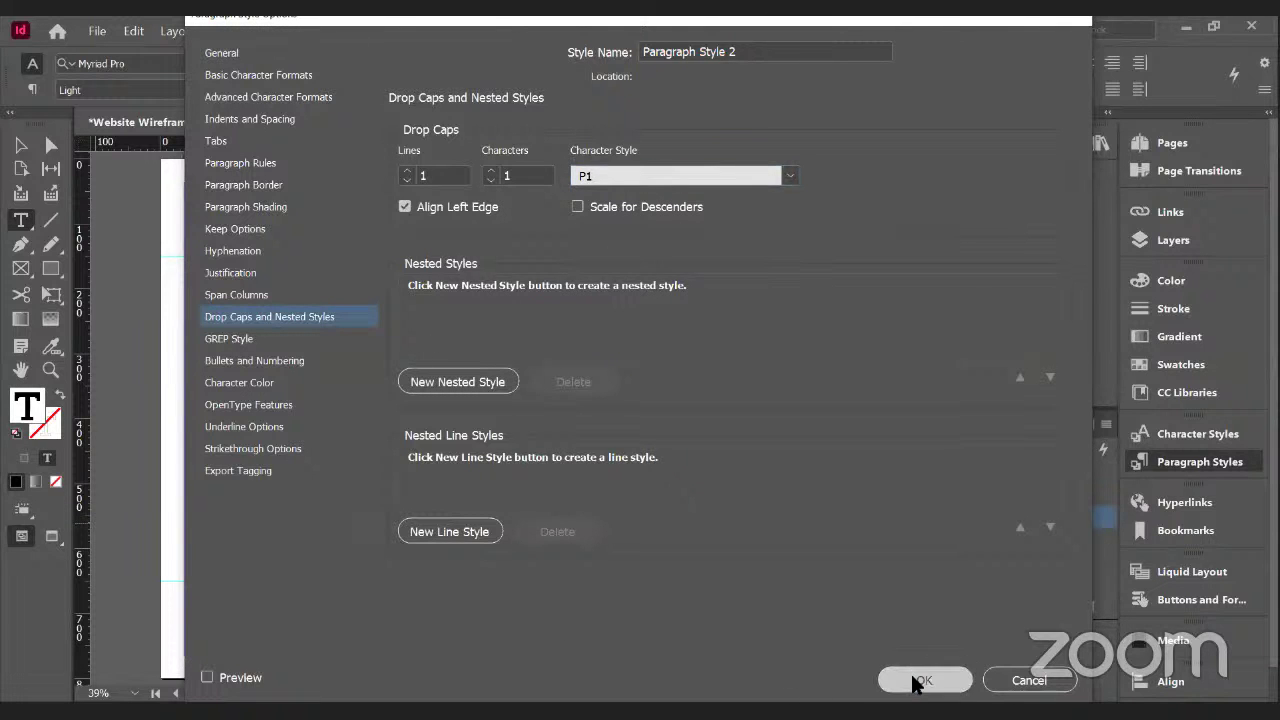
key(Return)
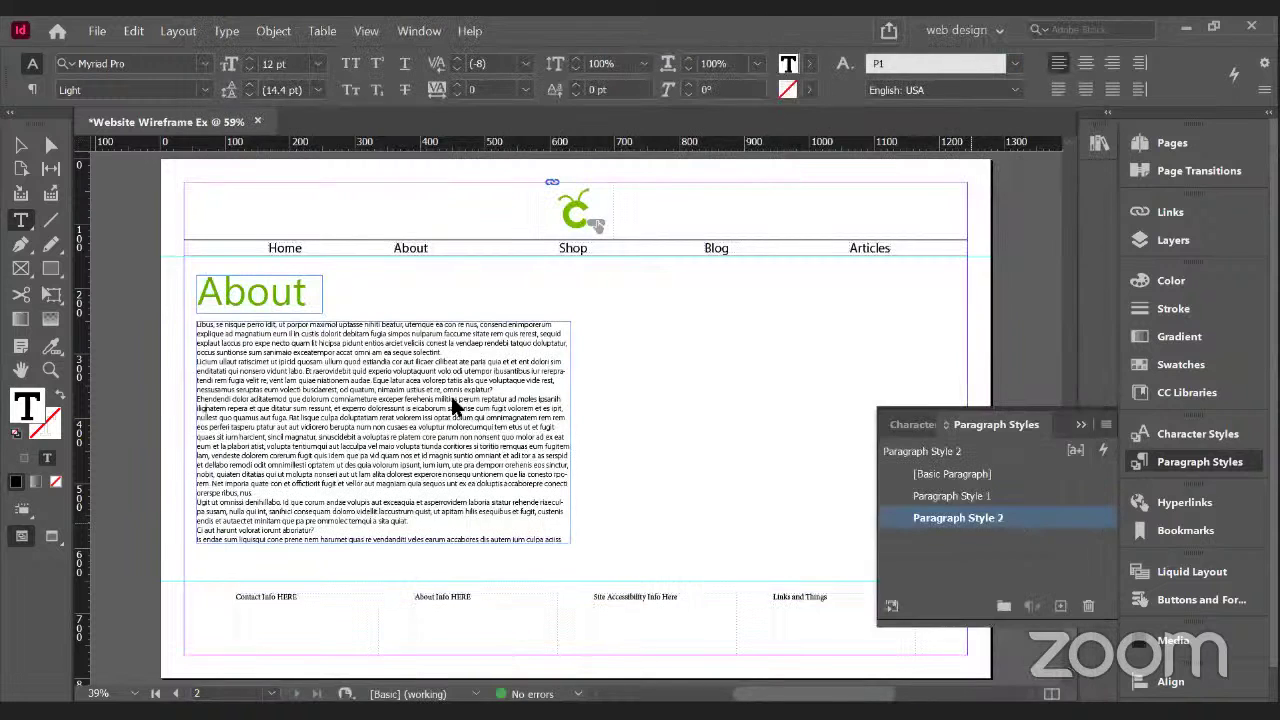
- Apply Paragraph Style 2 to the first paragraph of the placeholder text, with its first letter selected
click(192, 325)
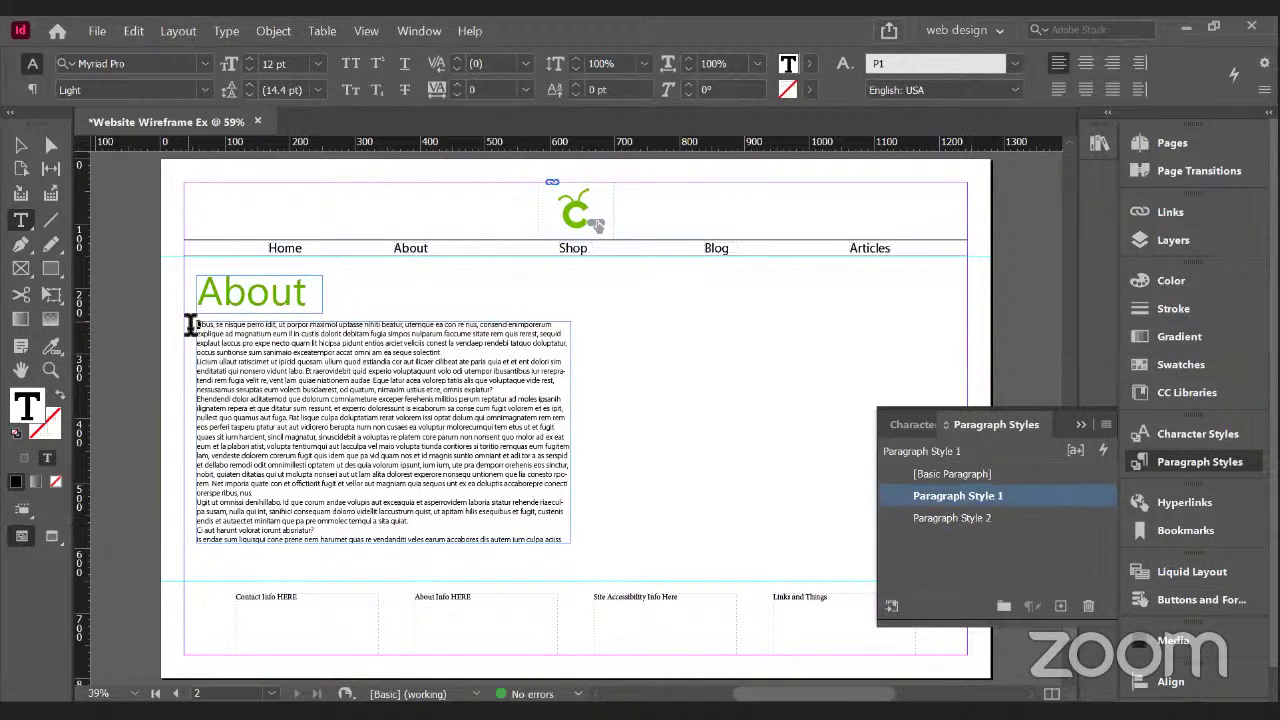
drag(192, 325, 202, 327)
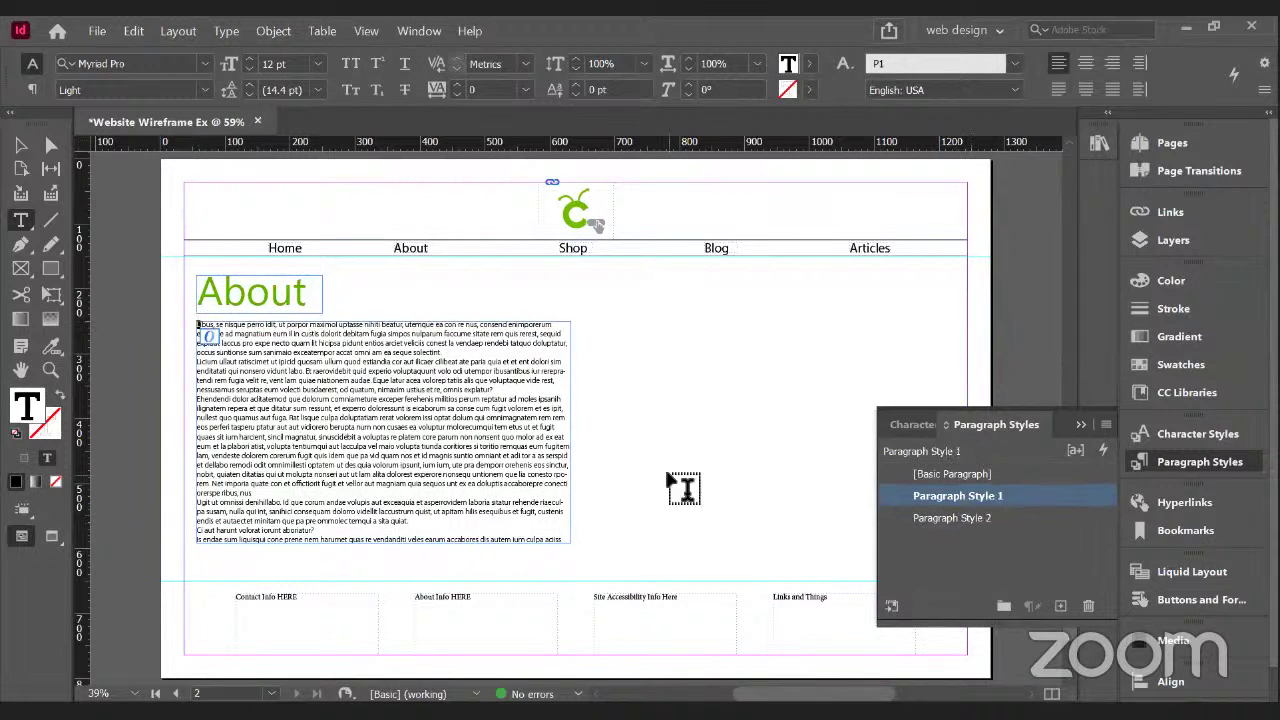
click(975, 519)
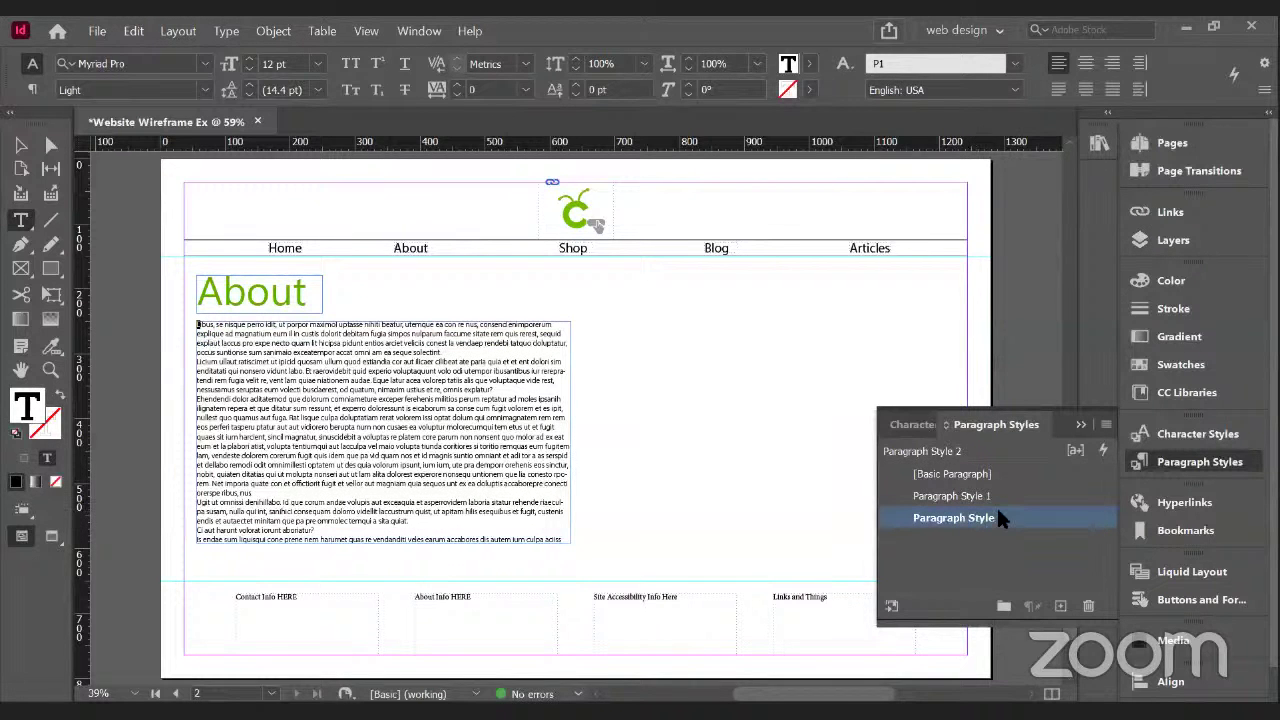
click(960, 521)
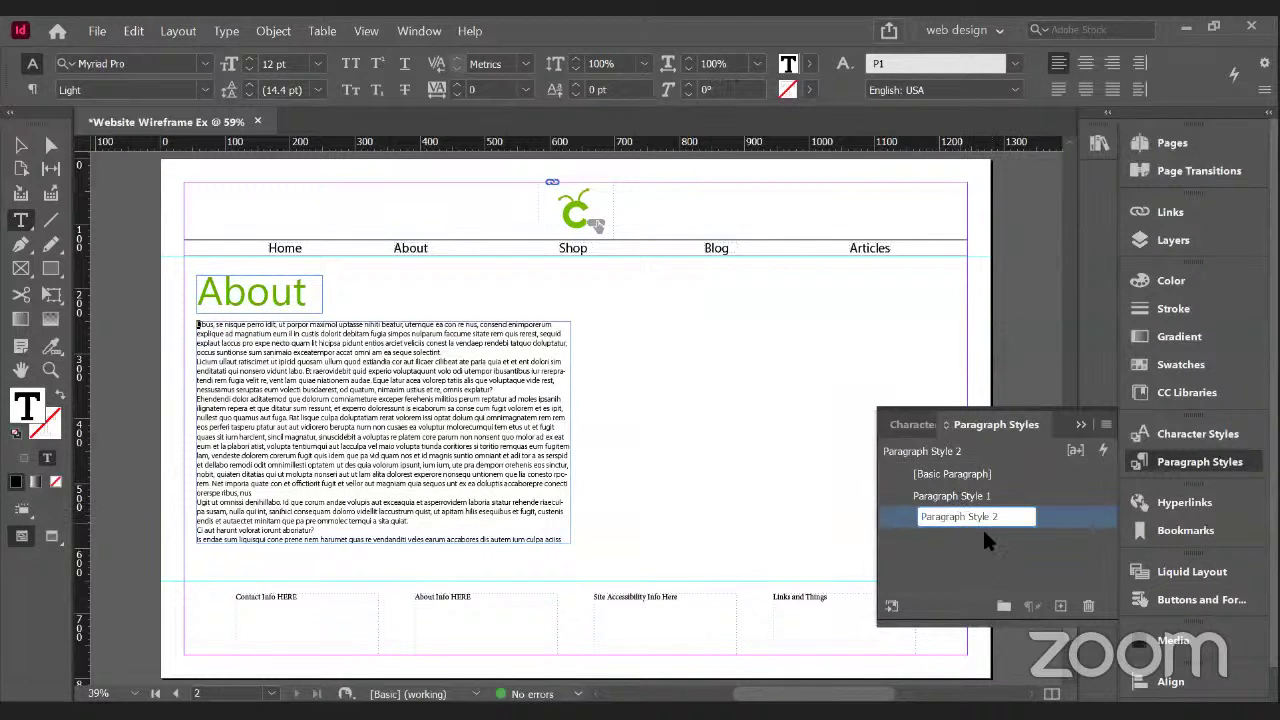
click(954, 586)
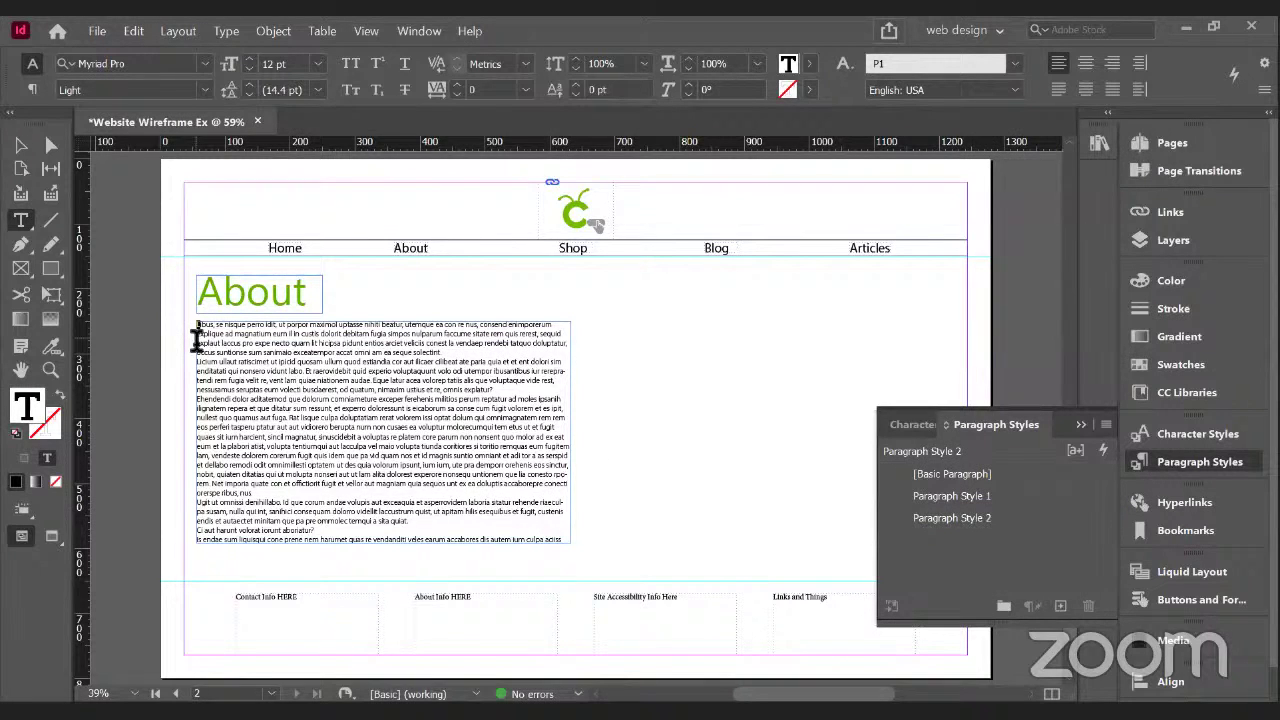
click(318, 365)
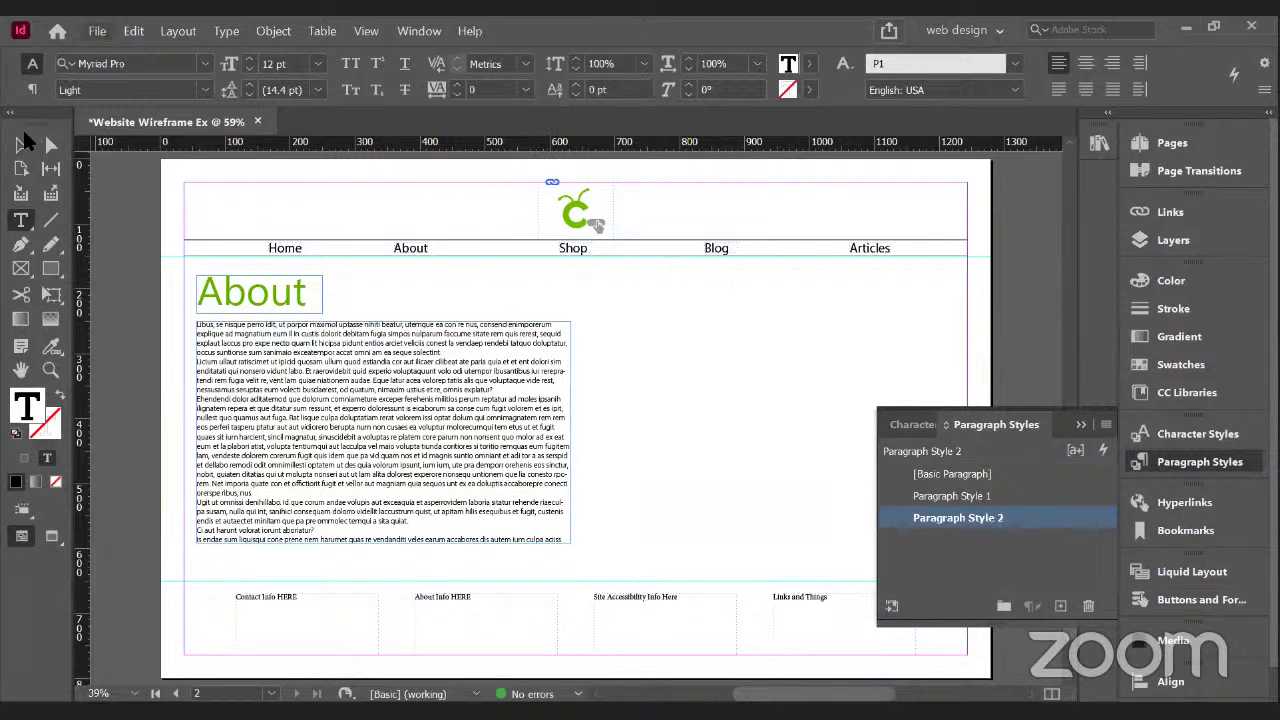
- Start an HTML export of the whole document as Website Wireframe Ex.html, with bullets mapped to unordered lists
click(96, 31)
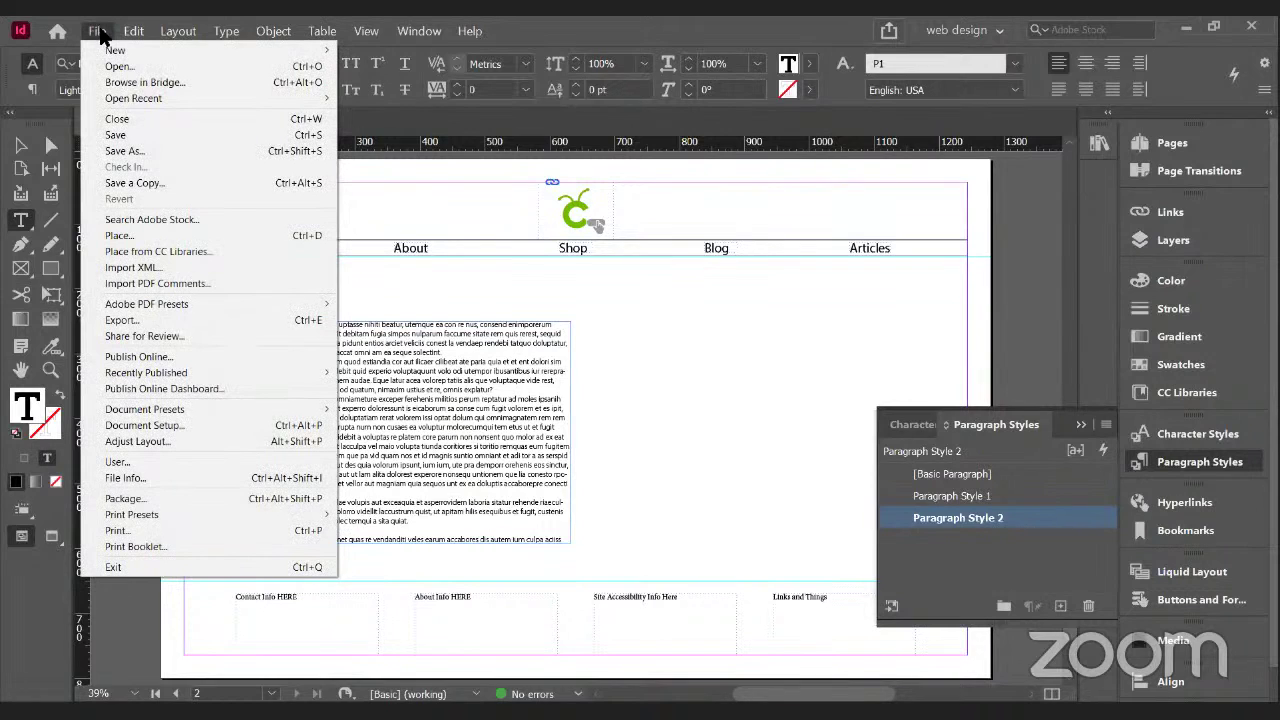
click(188, 320)
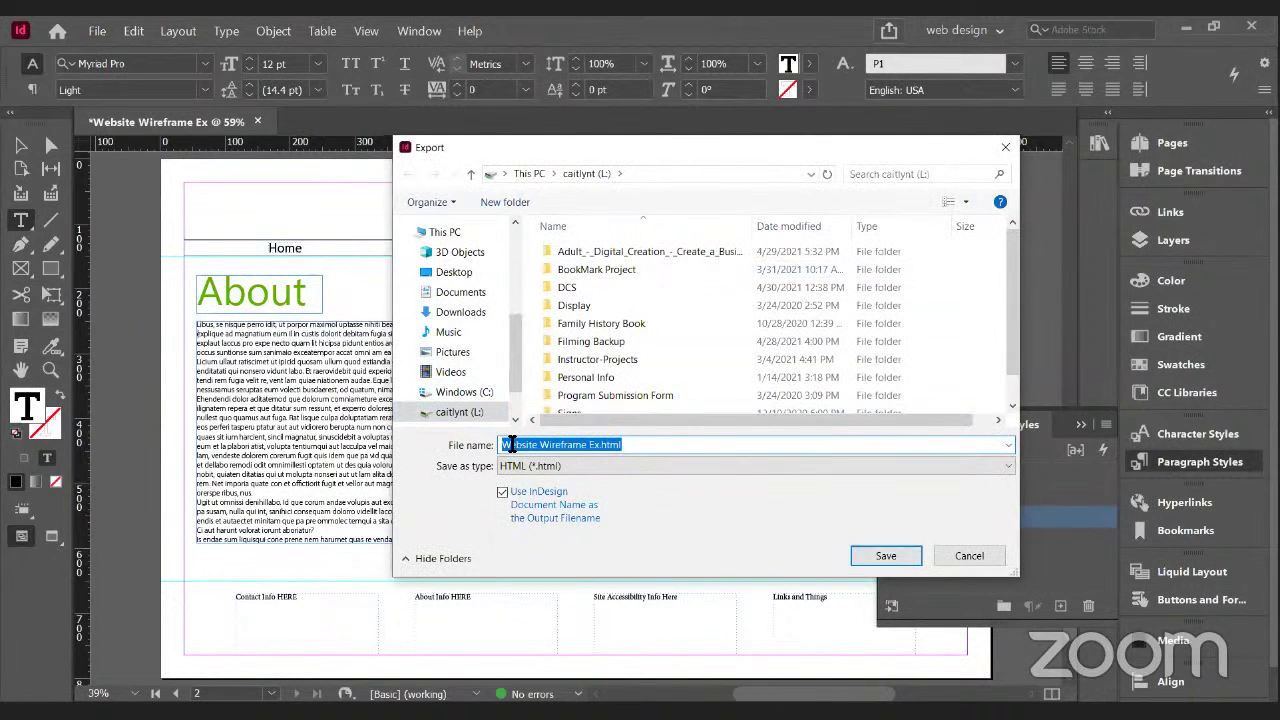
click(620, 459)
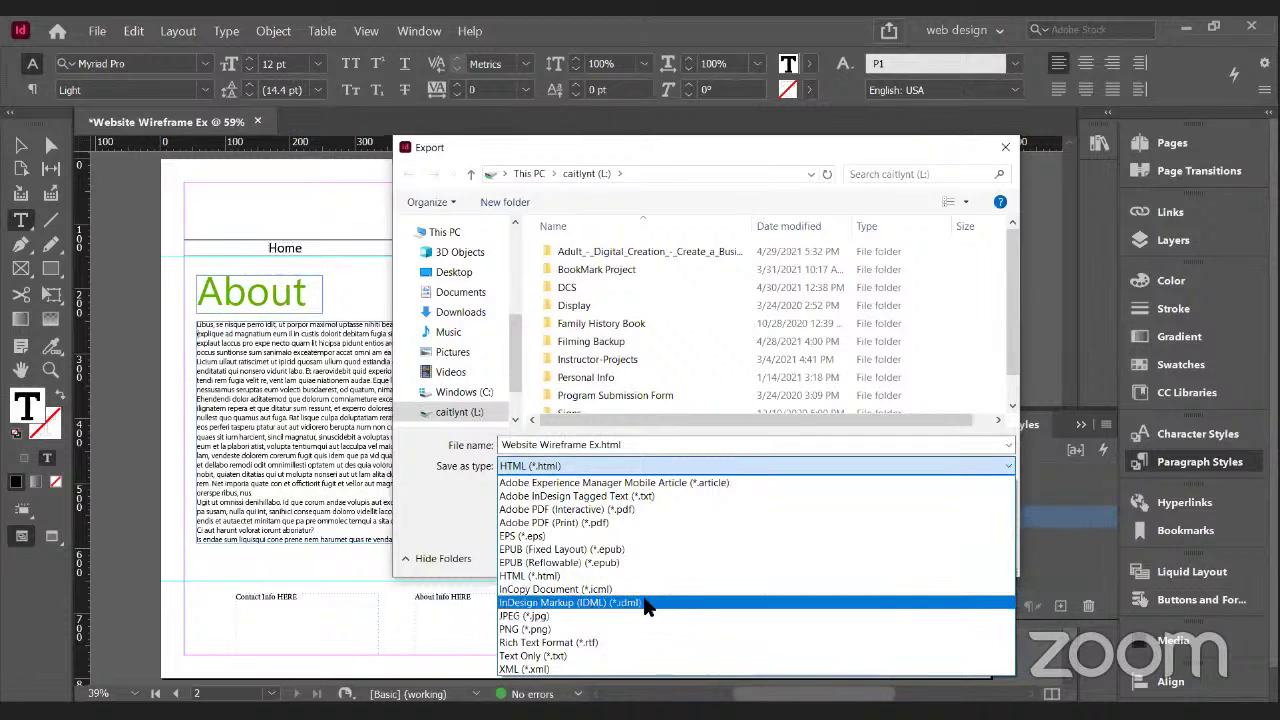
click(605, 576)
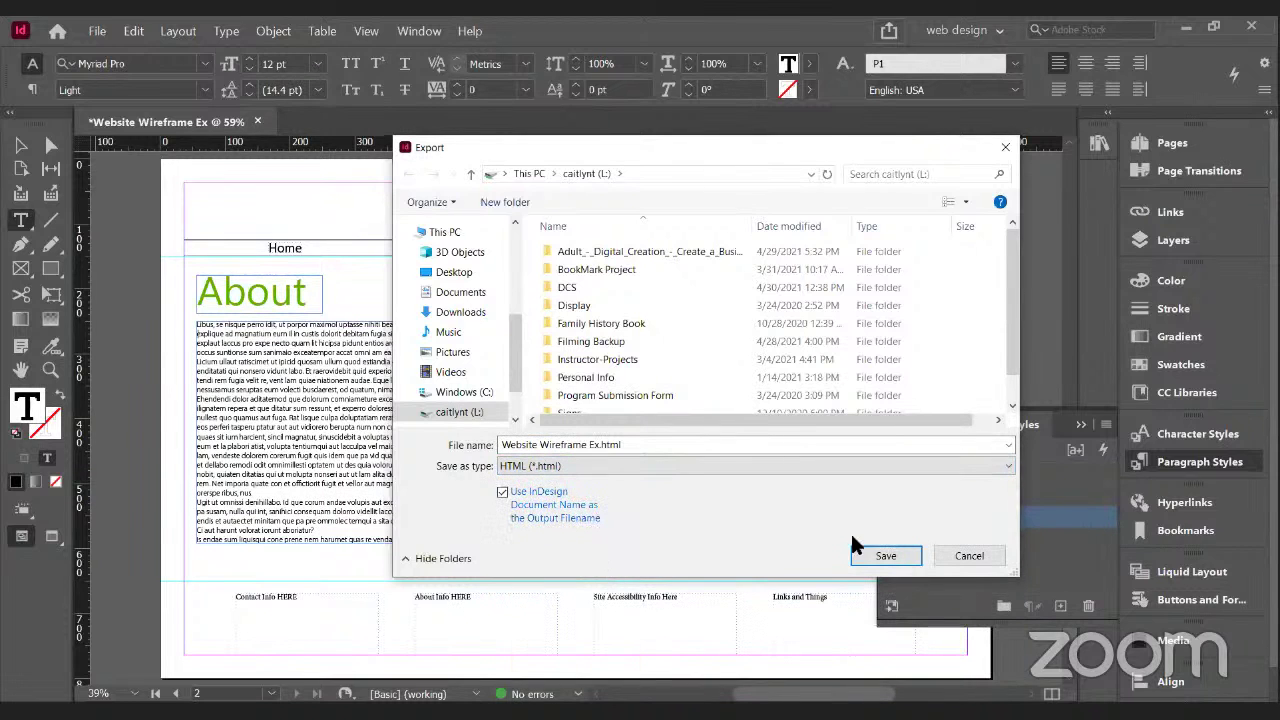
click(878, 556)
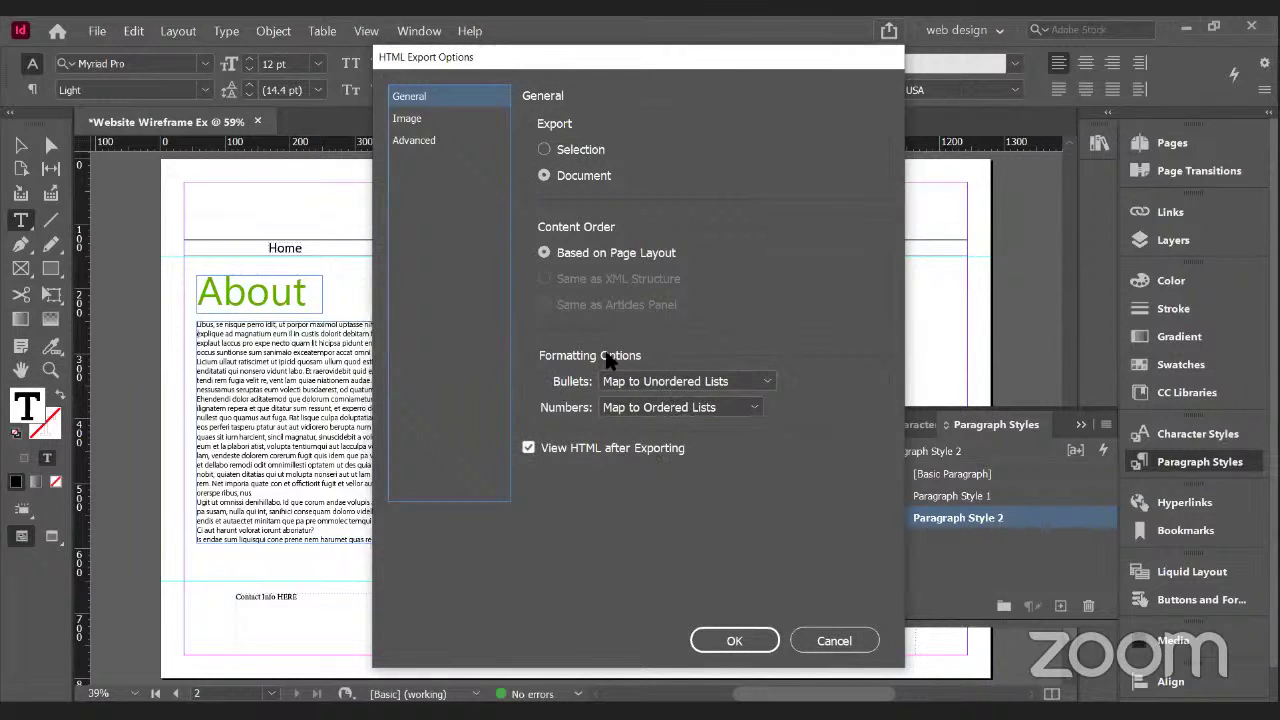
click(764, 380)
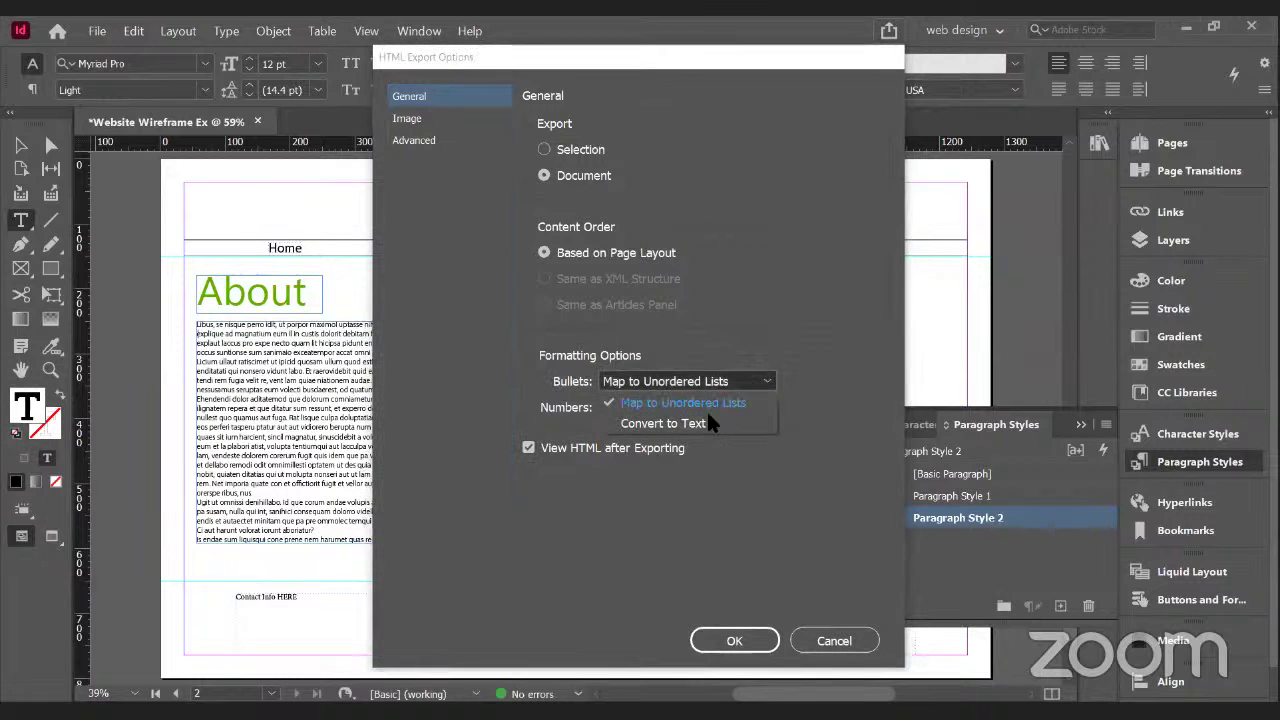
click(757, 354)
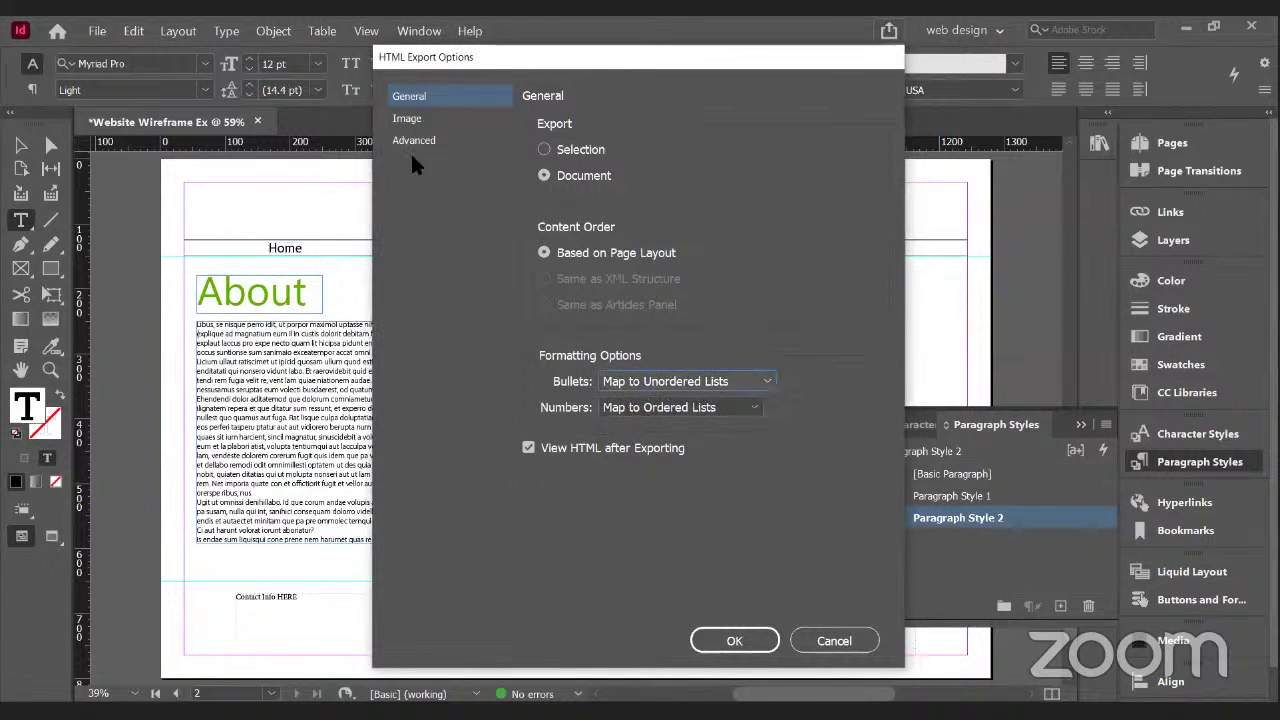
- Set the HTML export's images to Optimized, 300 resolution and Fixed size, and complete the export
click(407, 119)
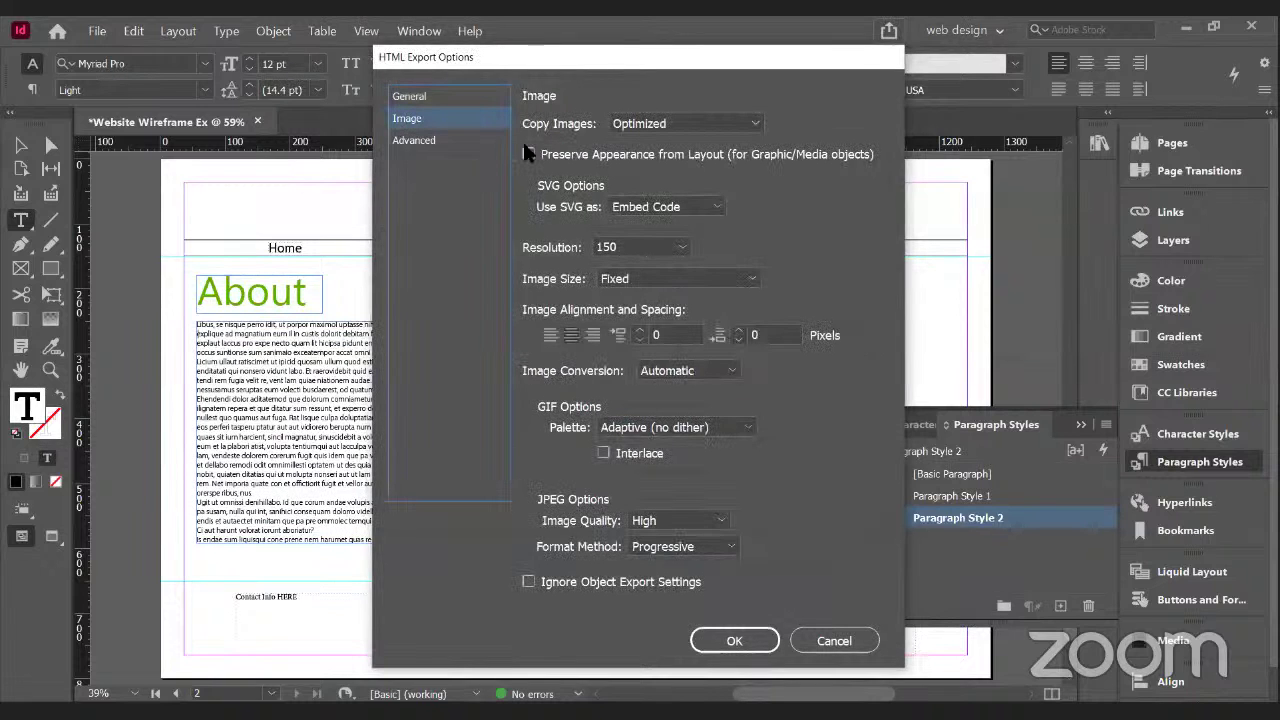
click(708, 126)
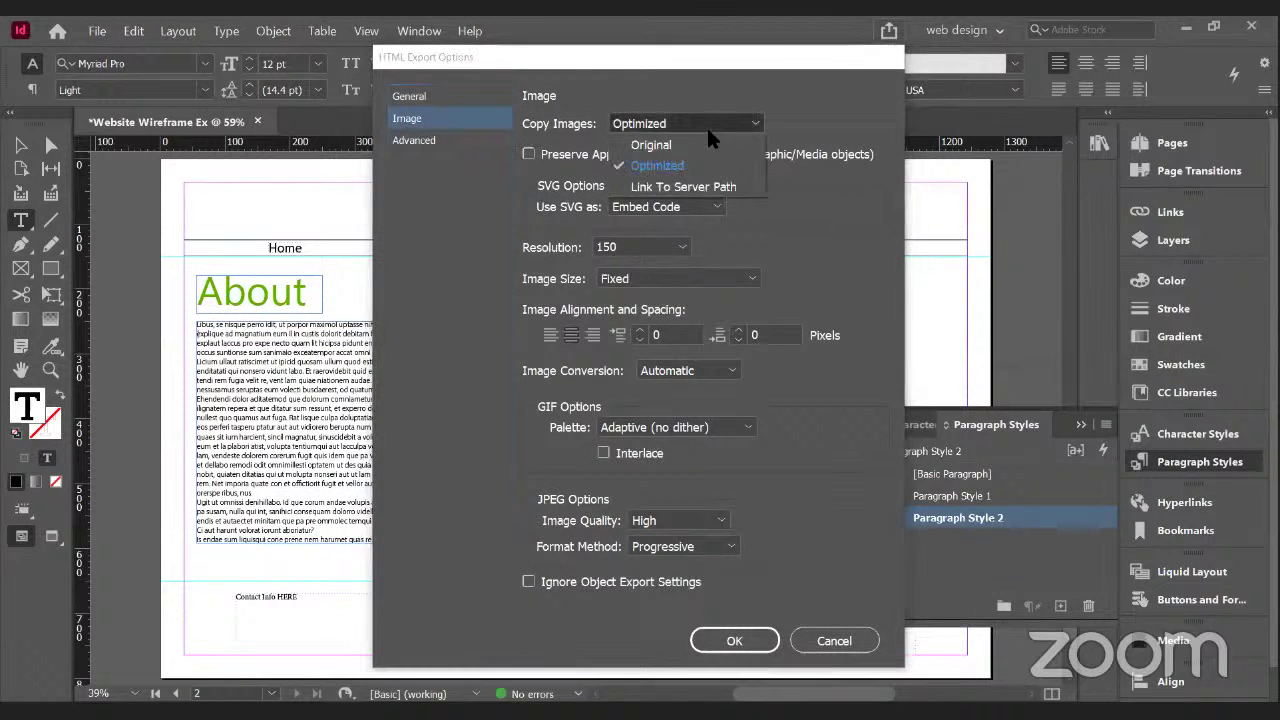
click(657, 165)
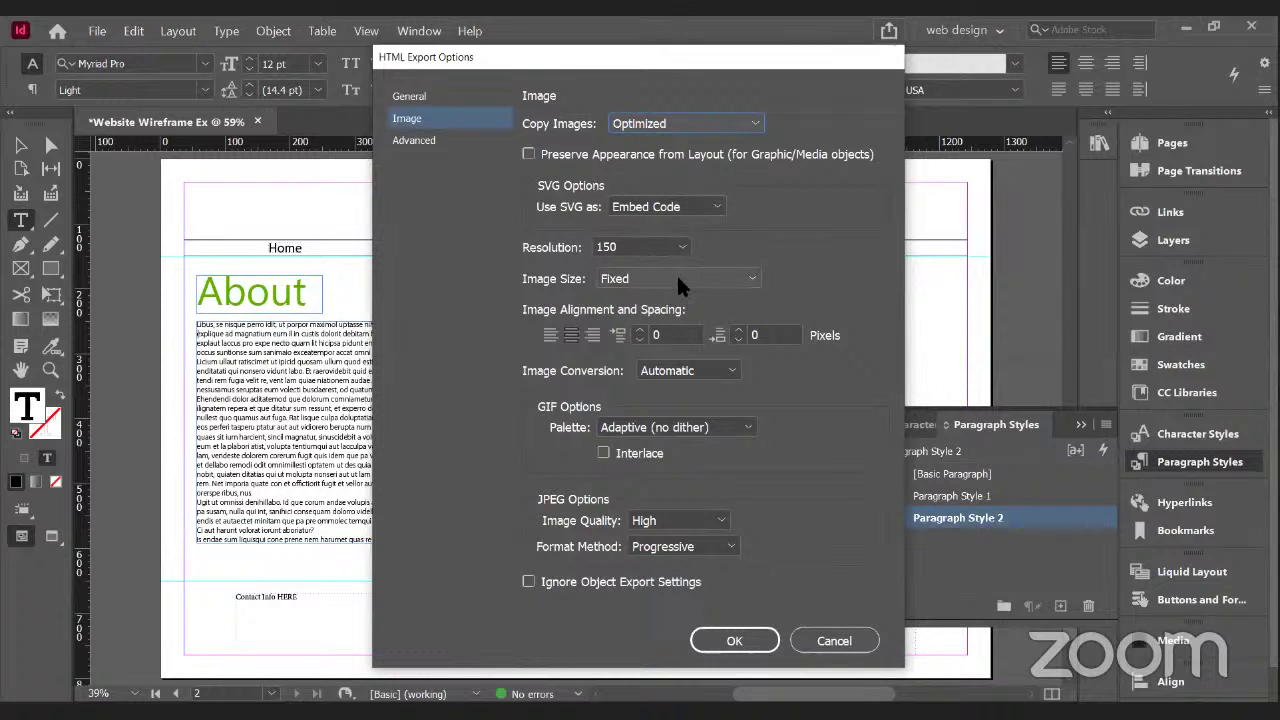
click(671, 243)
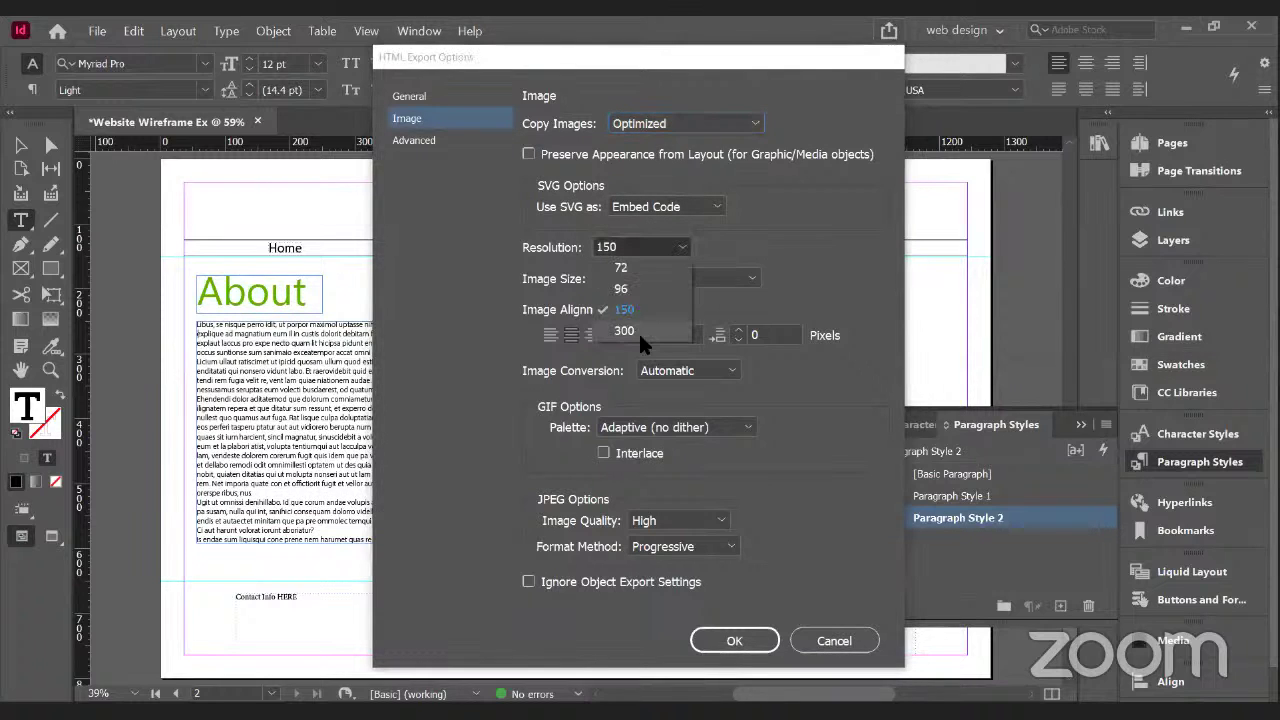
click(630, 330)
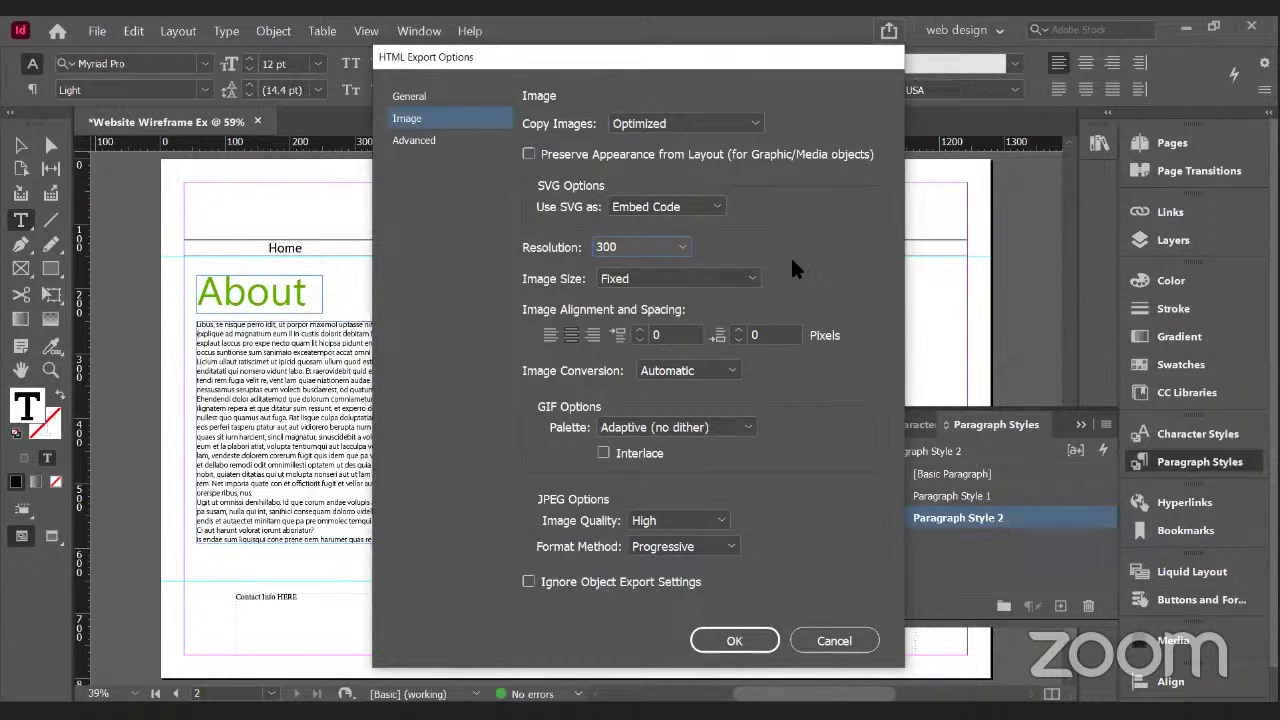
click(728, 283)
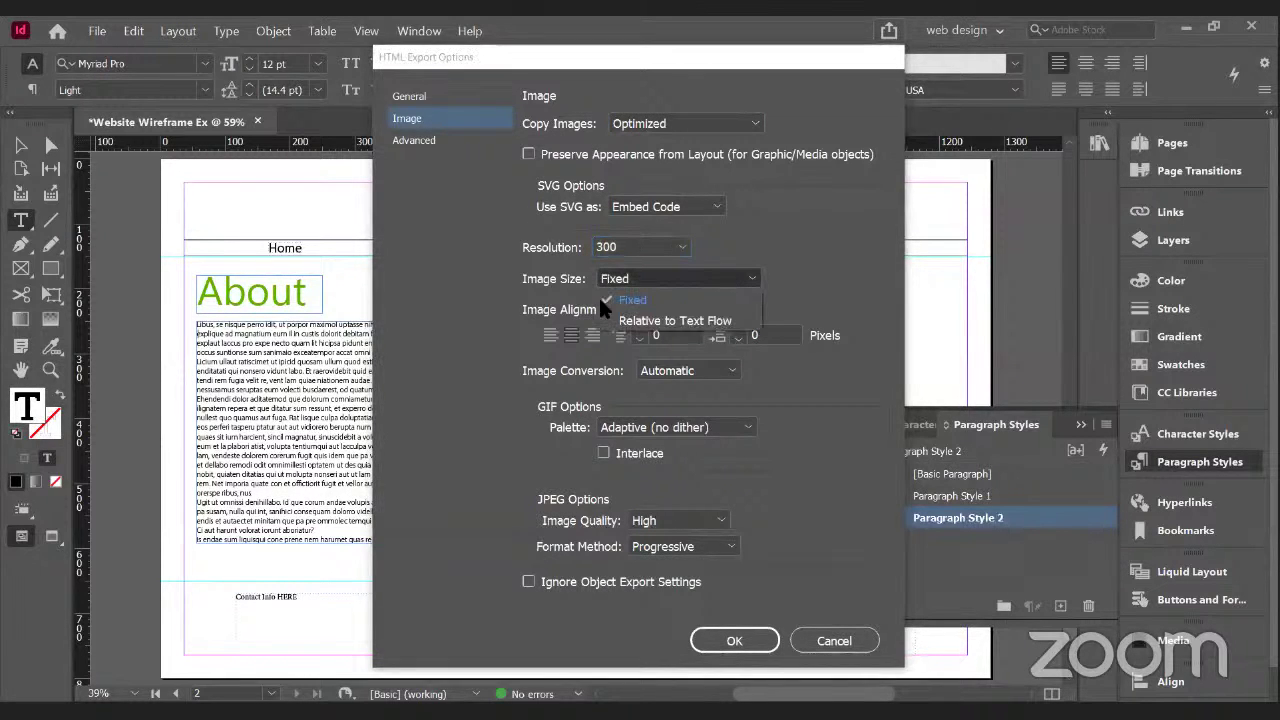
click(542, 300)
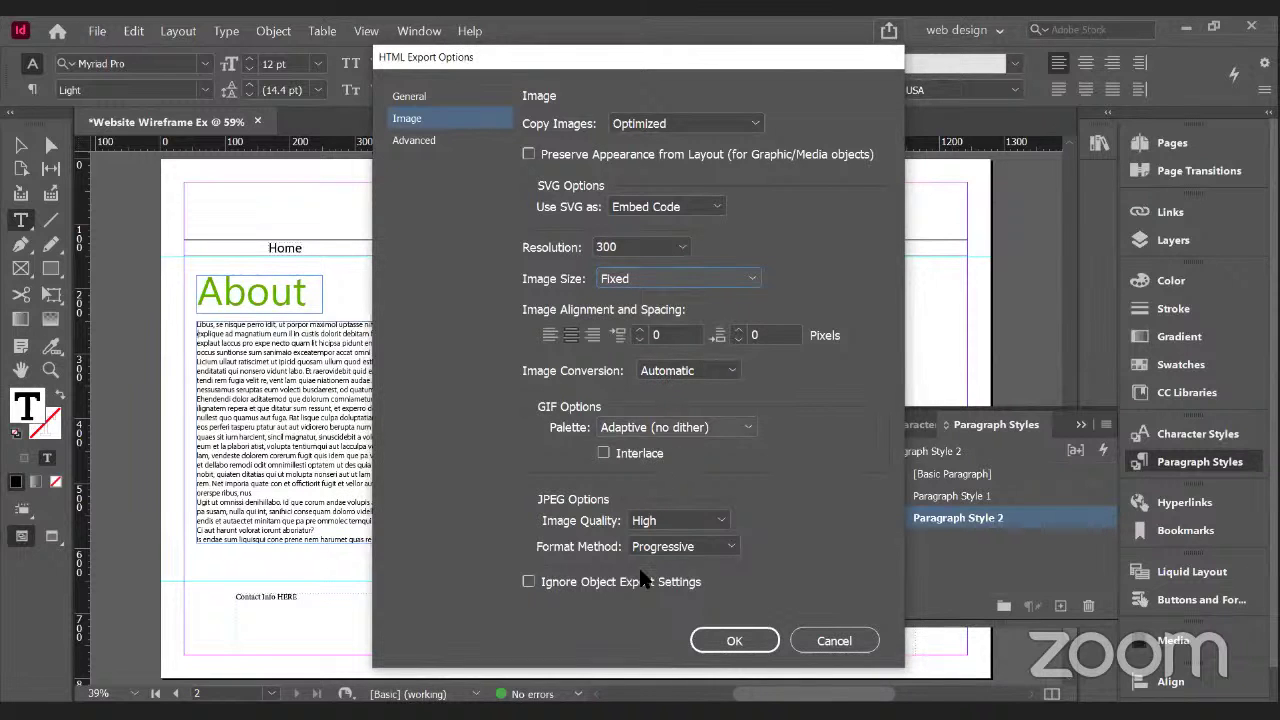
click(756, 644)
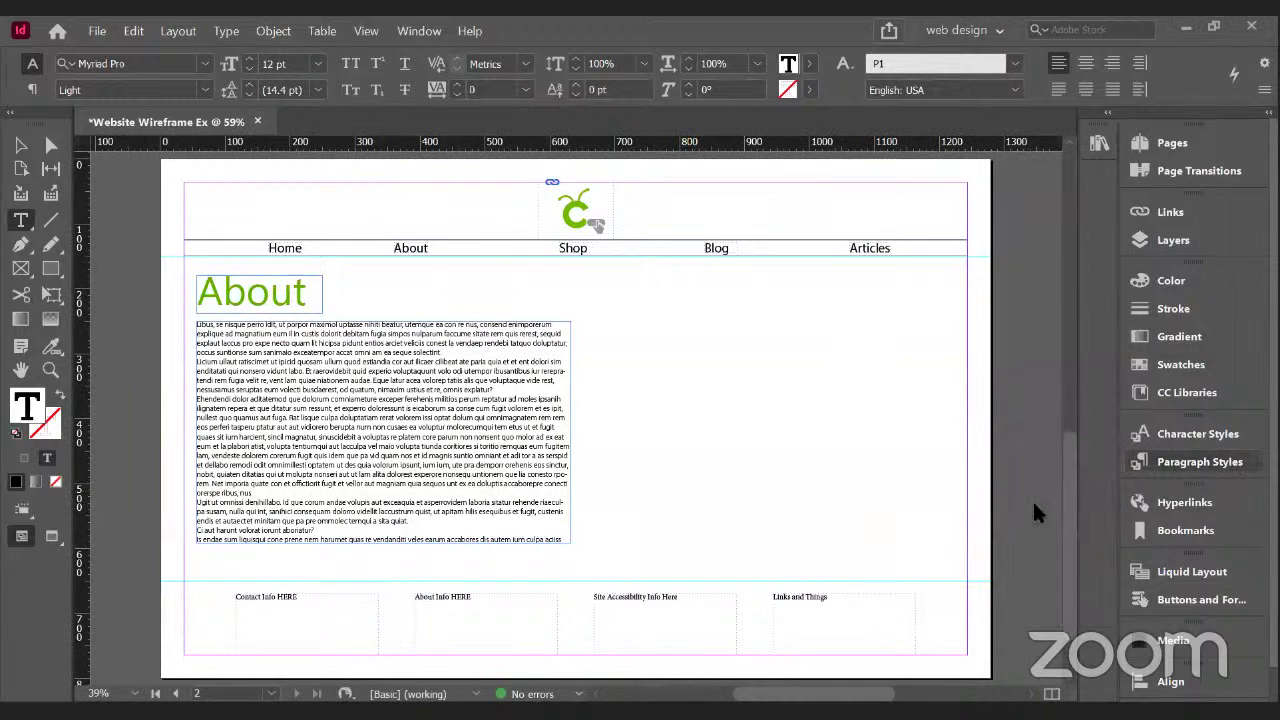
- Switch to the browser to check the exported HTML page, and return to the InDesign document
drag(1058, 455, 1060, 246)
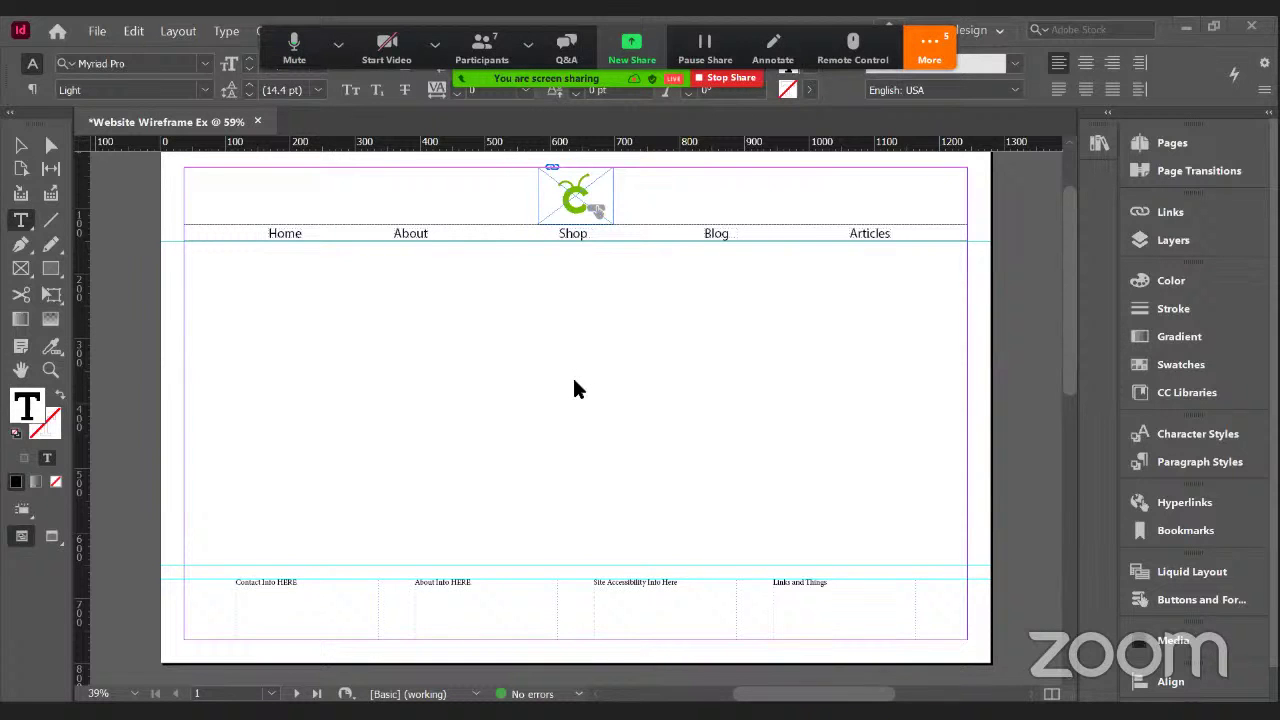
key(alt+Tab)
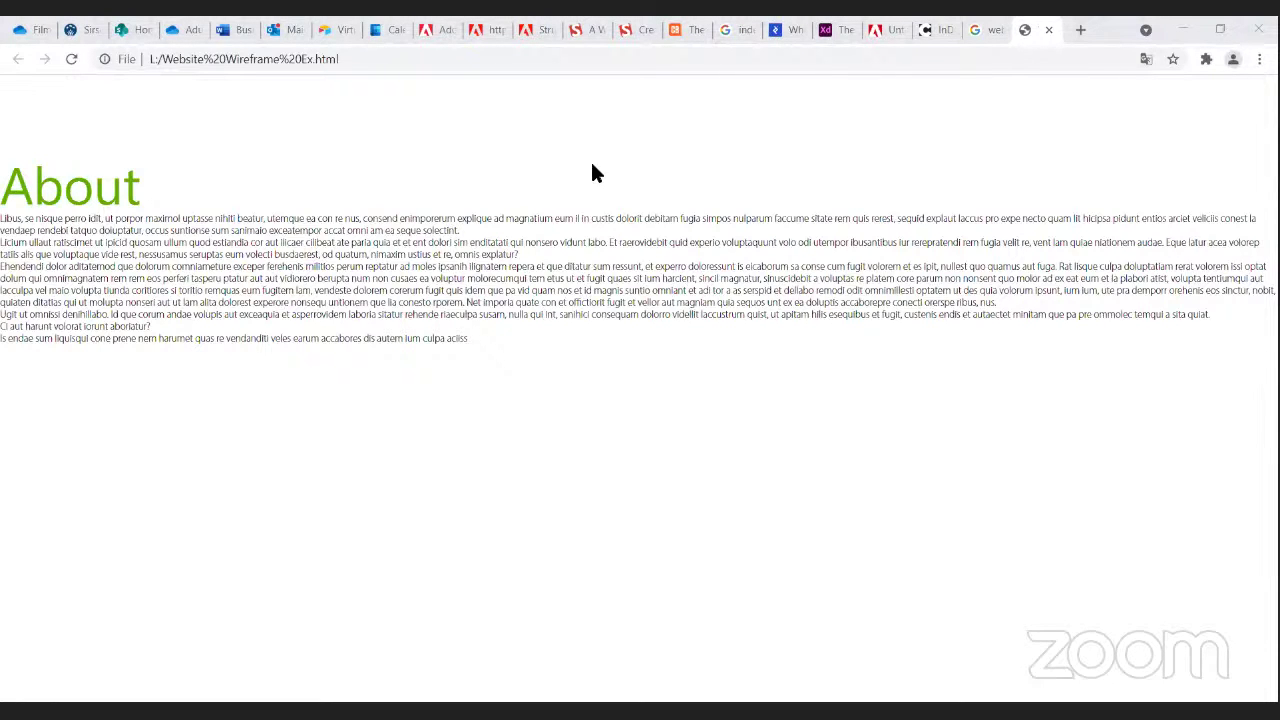
key(alt+Tab)
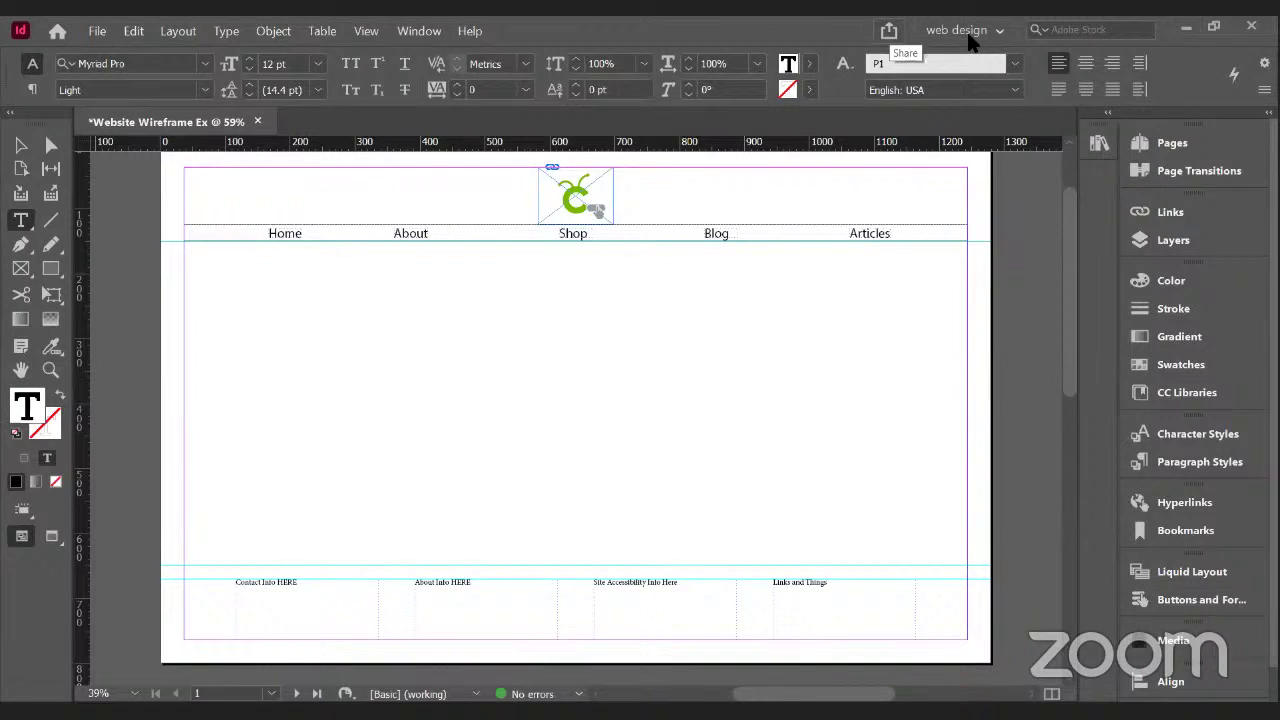
- Publish all pages online as a new document titled Website Wireframe Ex, exported as single pages
click(888, 30)
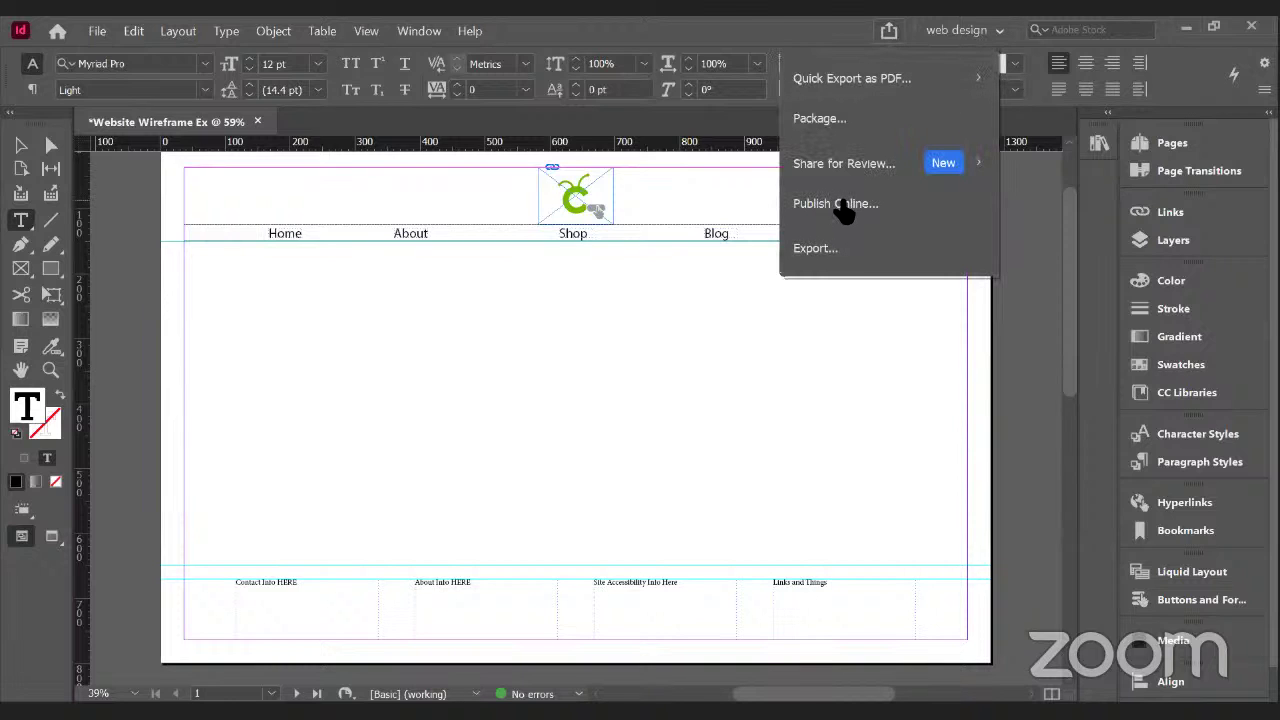
click(841, 206)
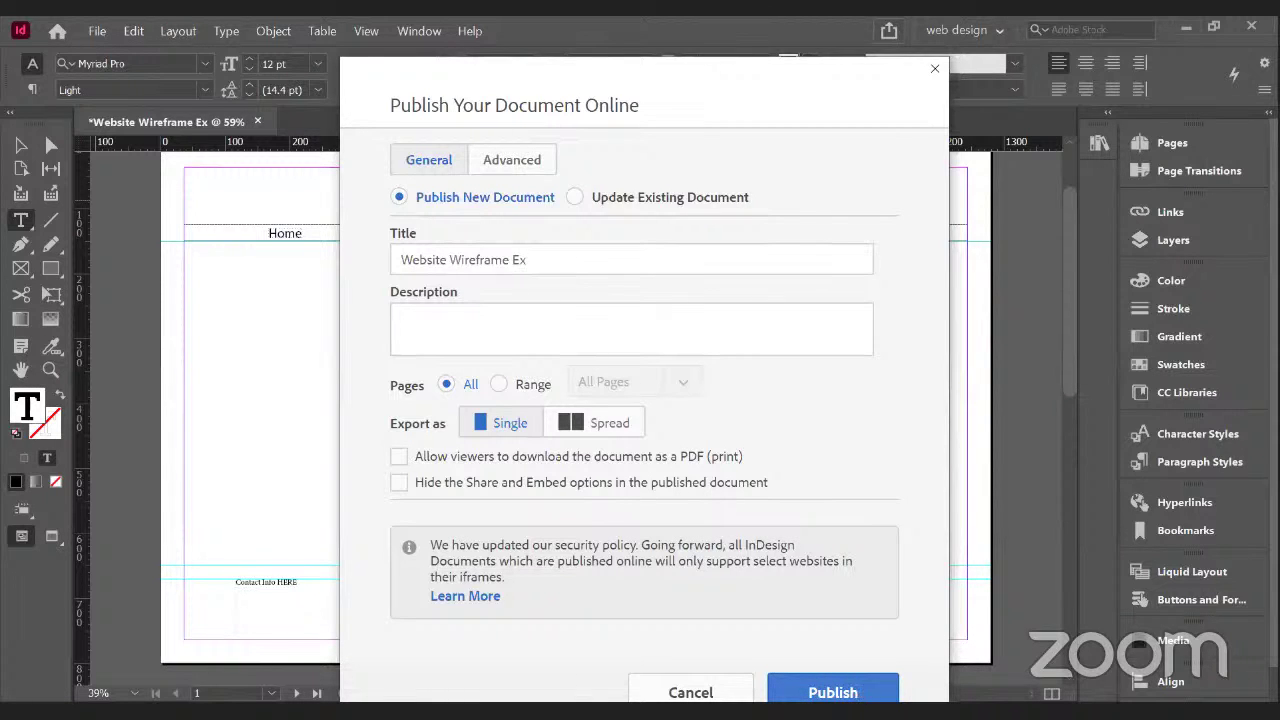
click(835, 690)
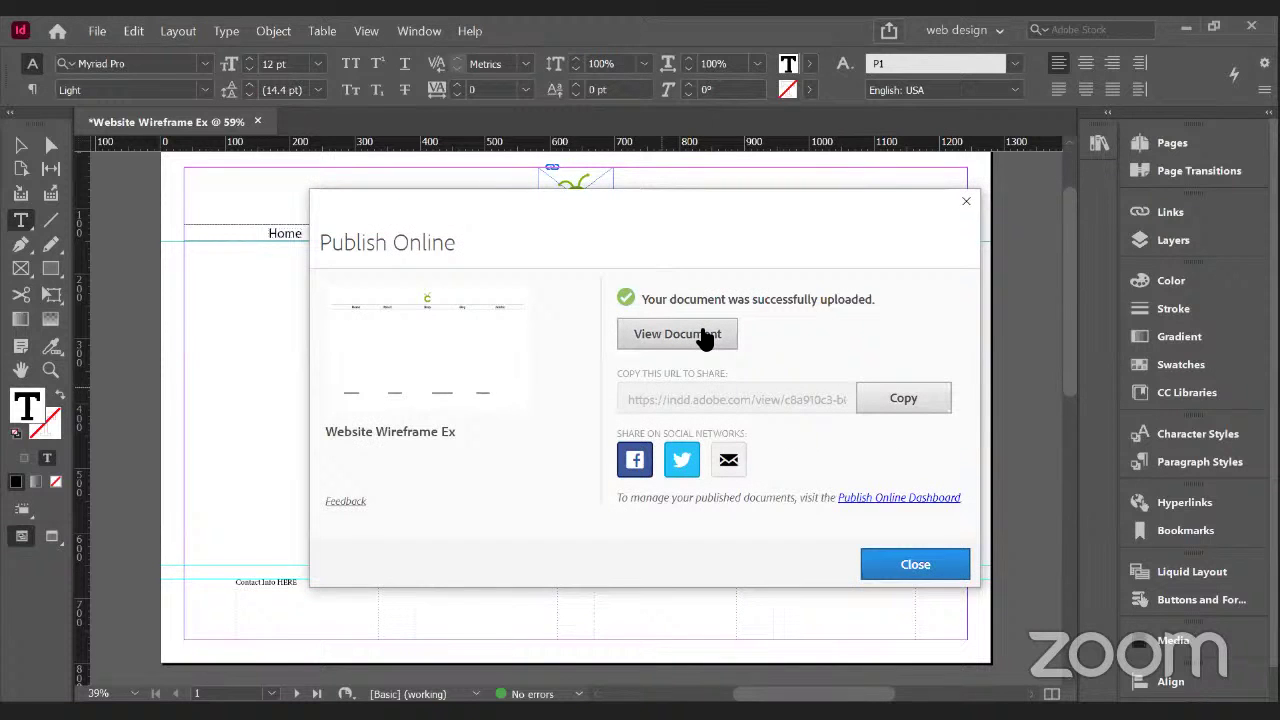
- View the published document in the browser, test the logo link on its About page, and close the tab it opens
click(677, 334)
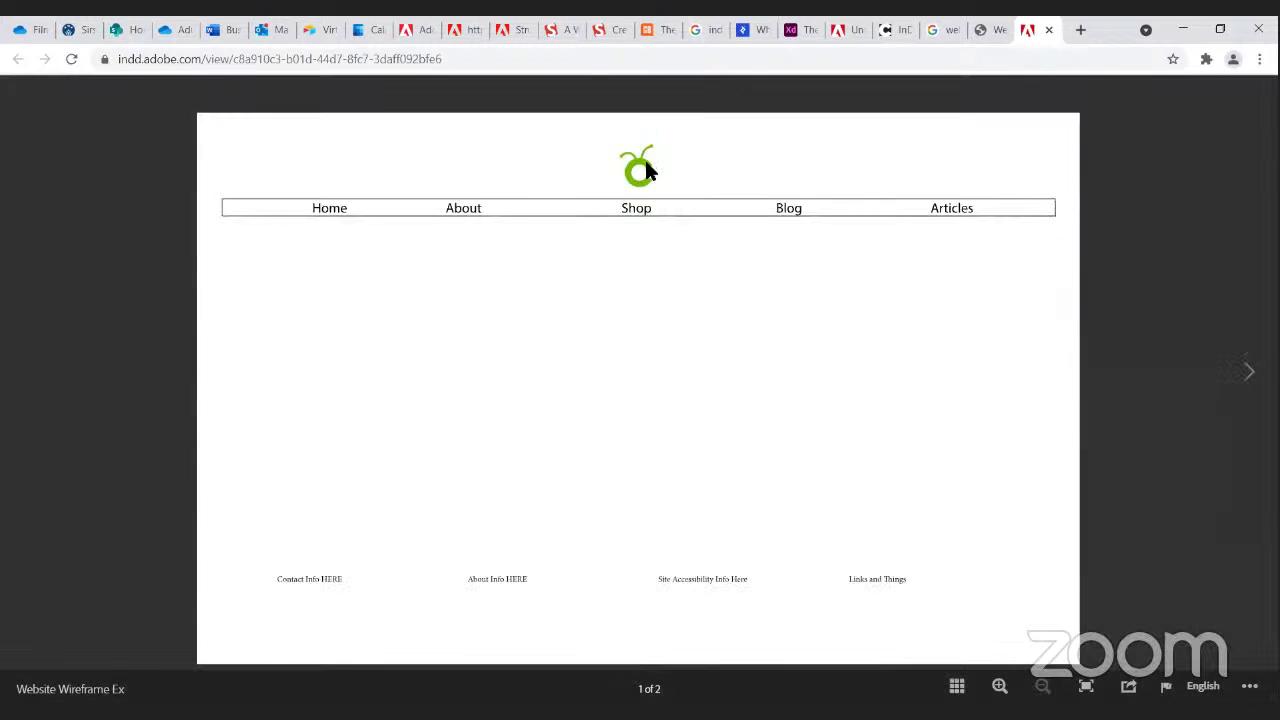
key(Right)
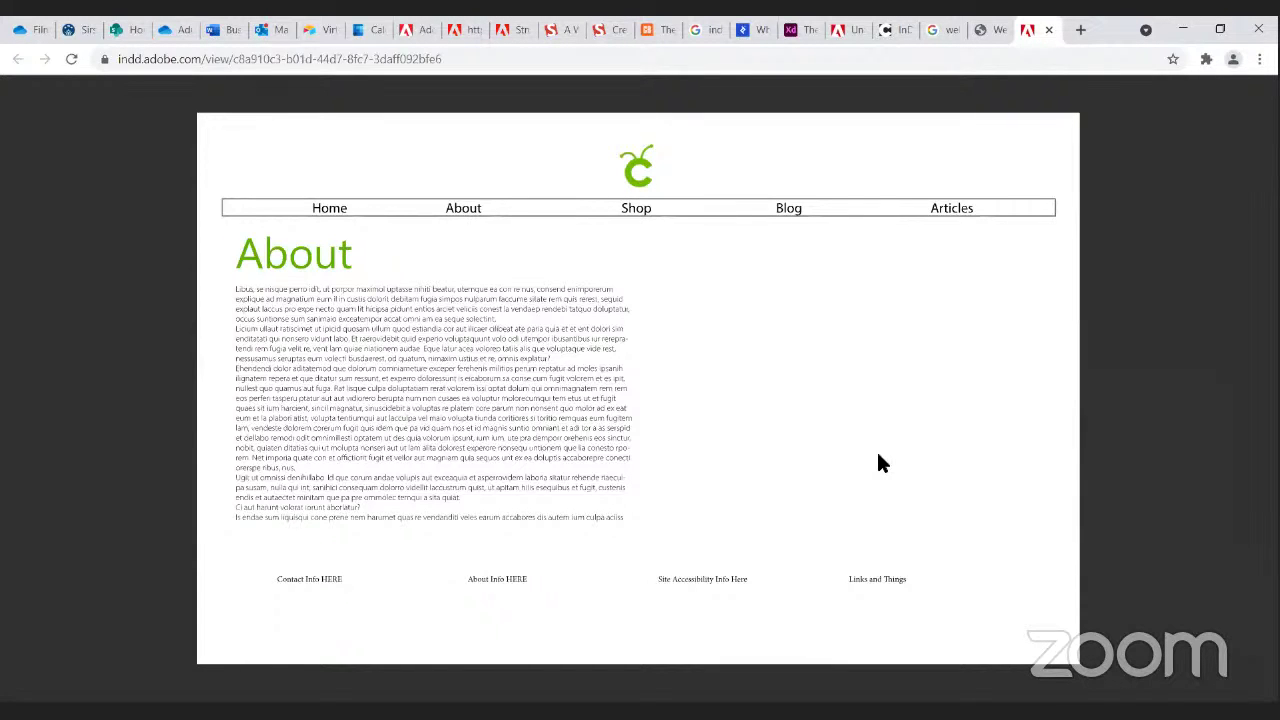
click(637, 182)
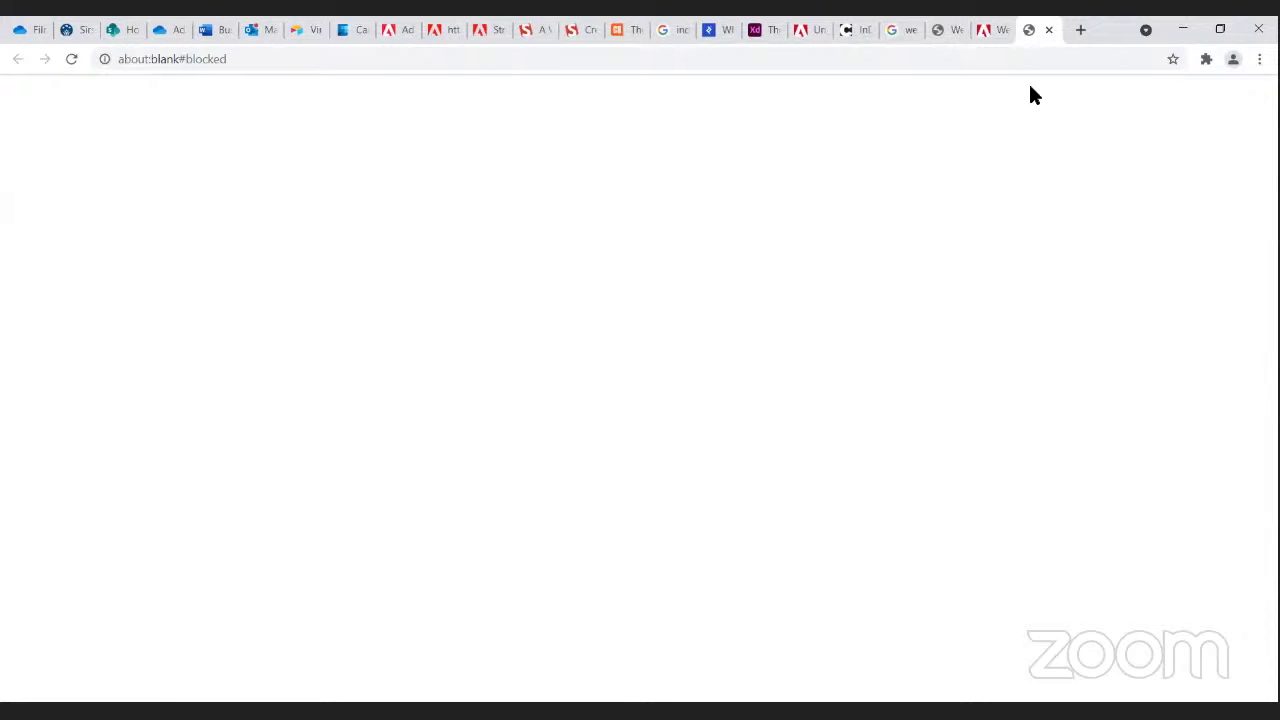
click(1048, 31)
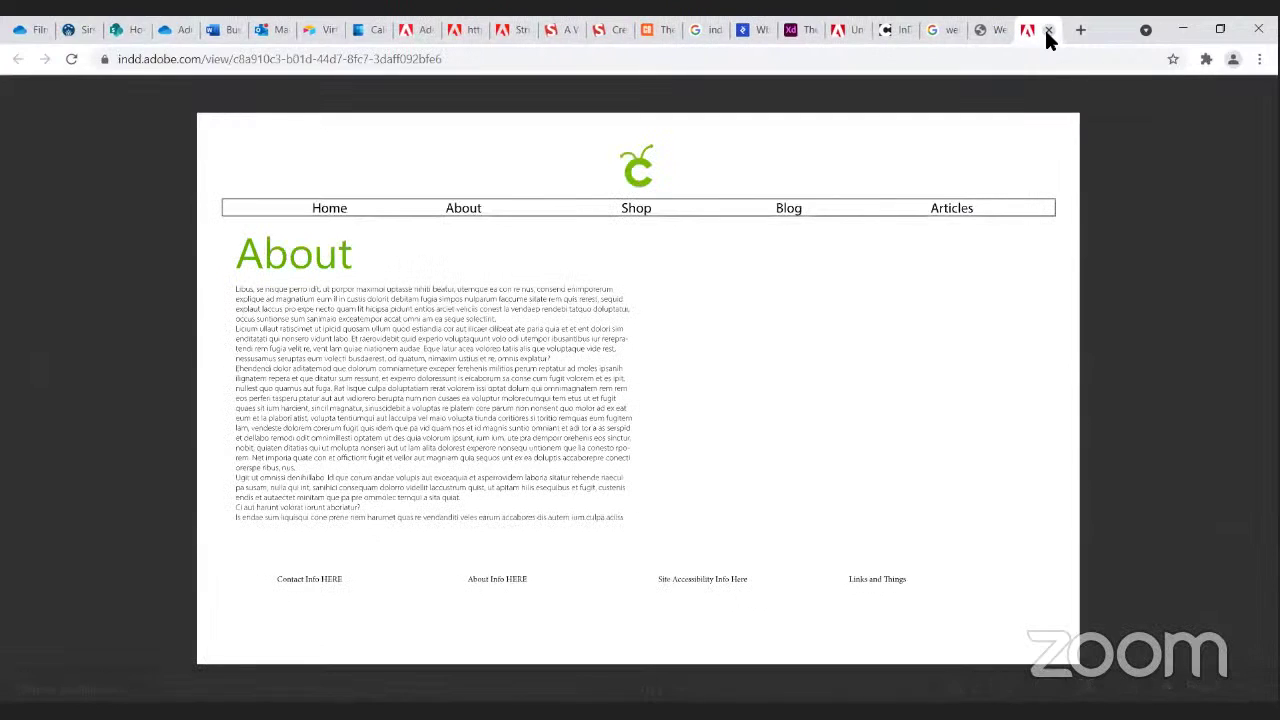